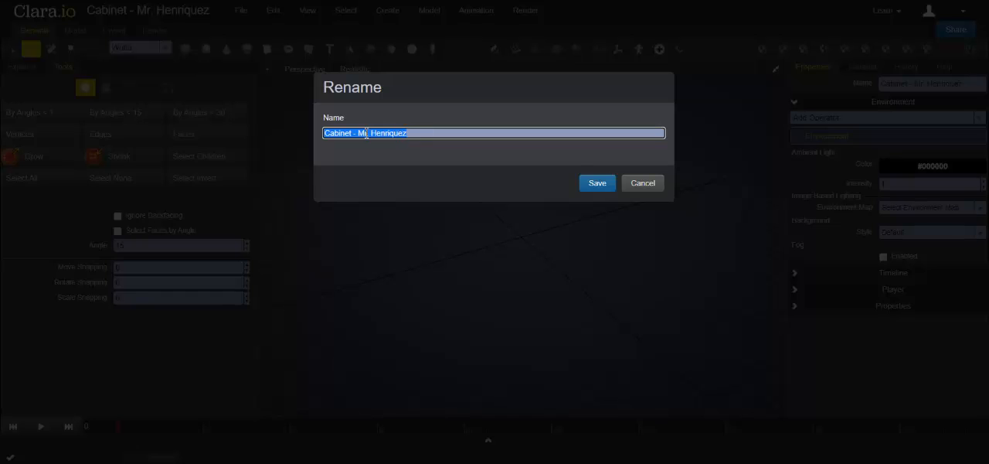
Step: Dismiss the scene rename without saving and add a plane named Reference
left_click(637, 184)
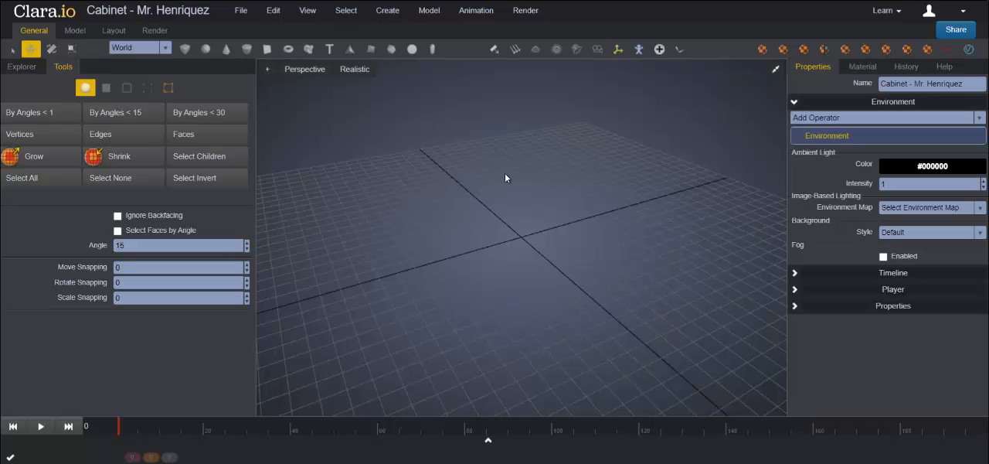
left_click(267, 49)
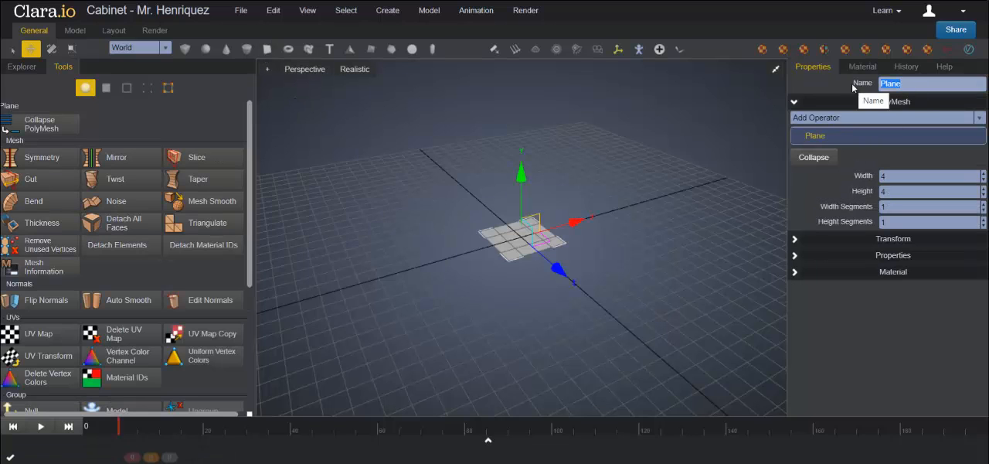
type("Reference")
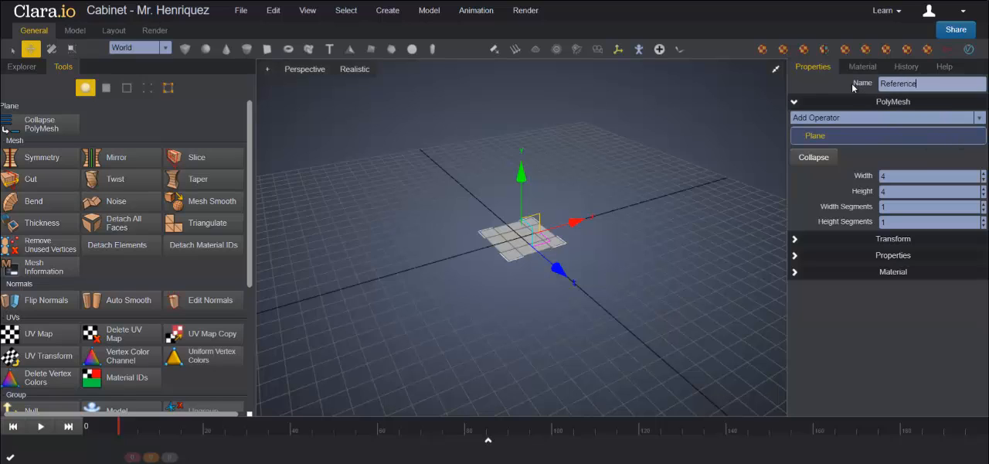
key("Return")
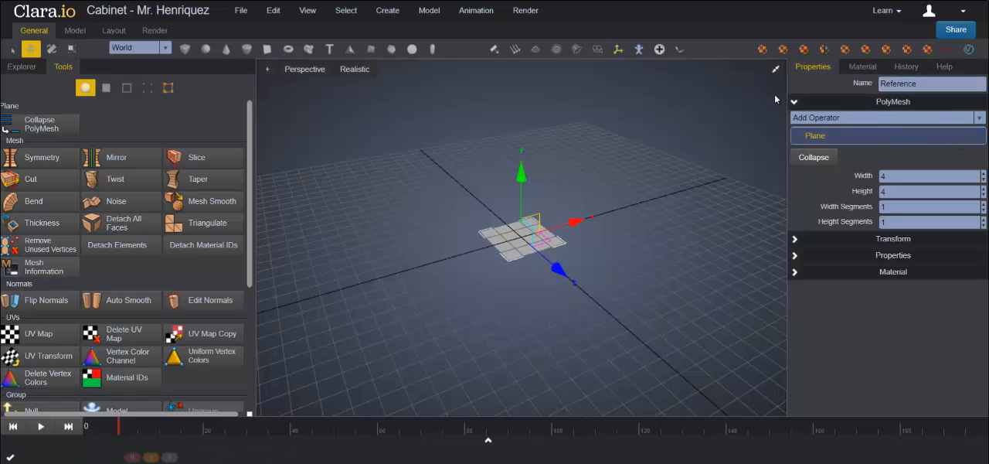
Step: Scale the Reference plane to 4 along X and 5 along Z
left_click(795, 241)
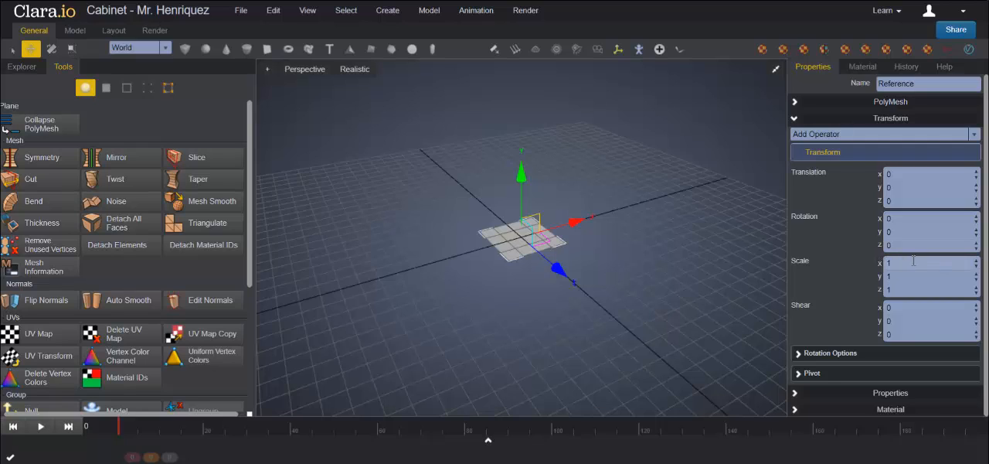
double_click(888, 263)
type("4")
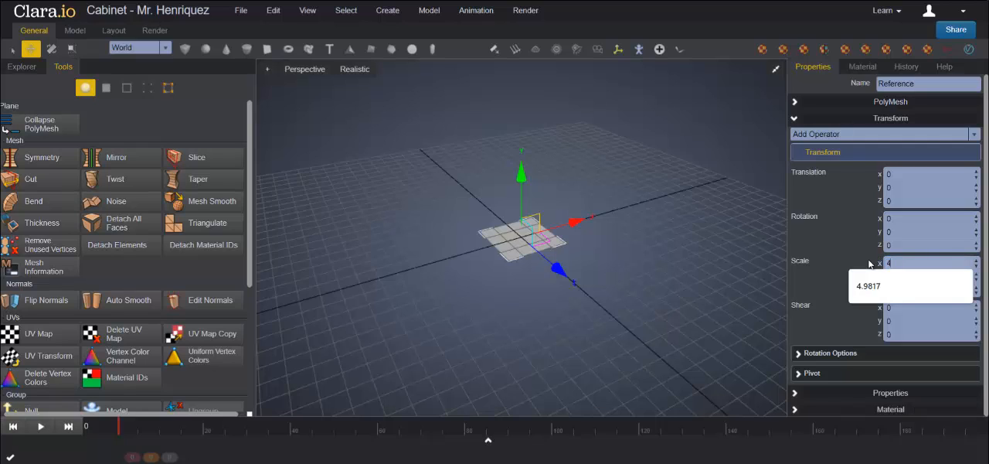
key("Return")
left_click(891, 289)
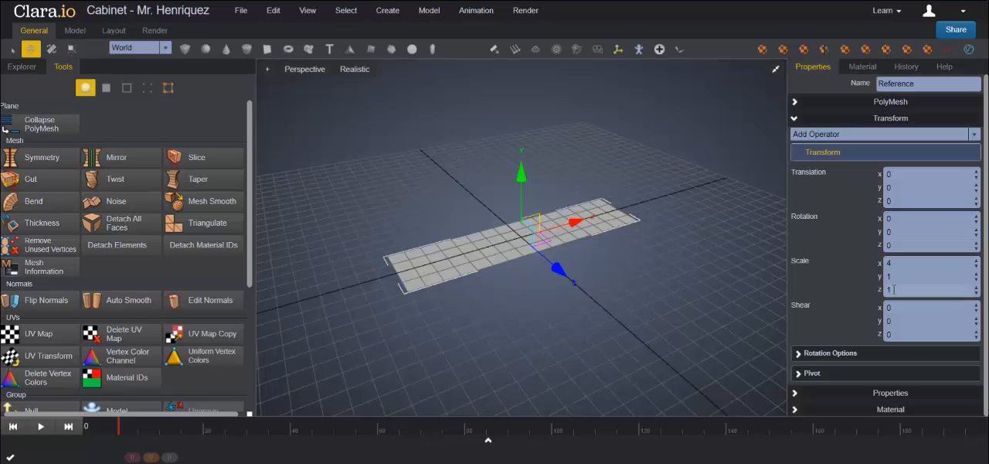
left_click(901, 290)
left_click_drag(900, 290, 871, 288)
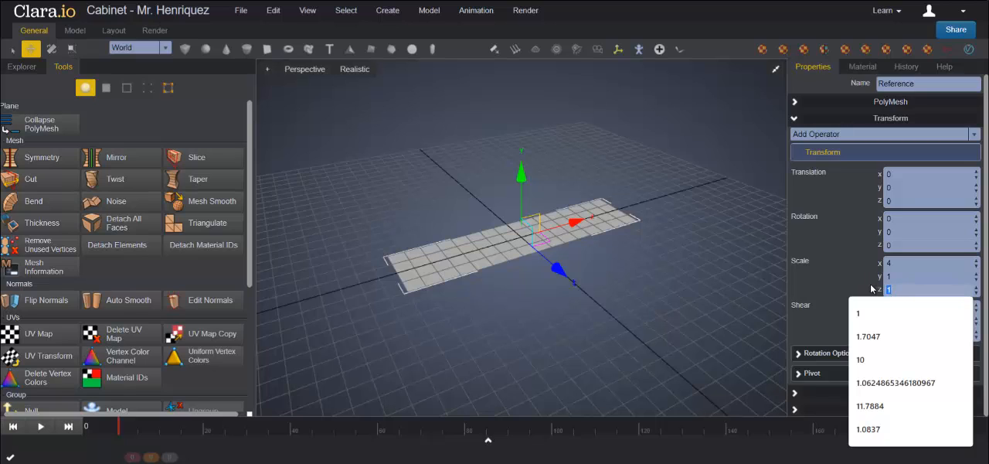
type("5")
key("Return")
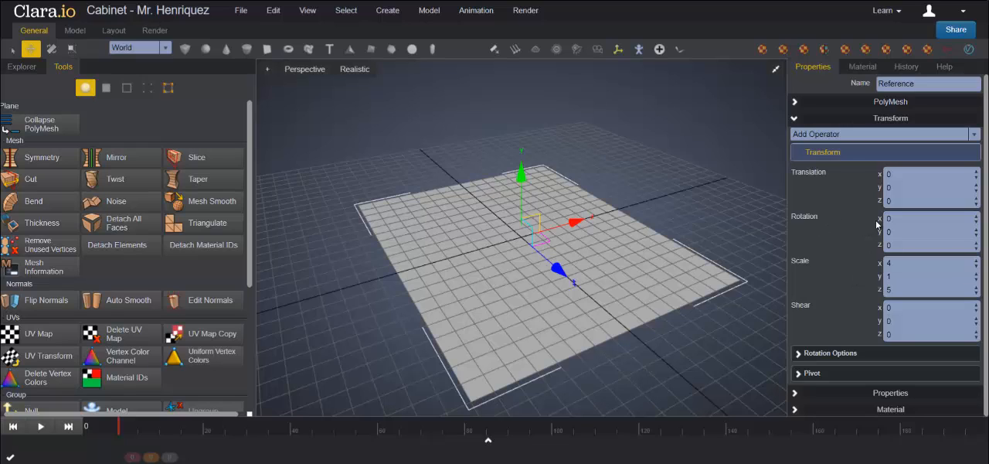
Step: Rotate the Reference plane 90 degrees about X and raise it to about 9.9 along Y so it stands on the grid
left_click_drag(893, 218, 873, 214)
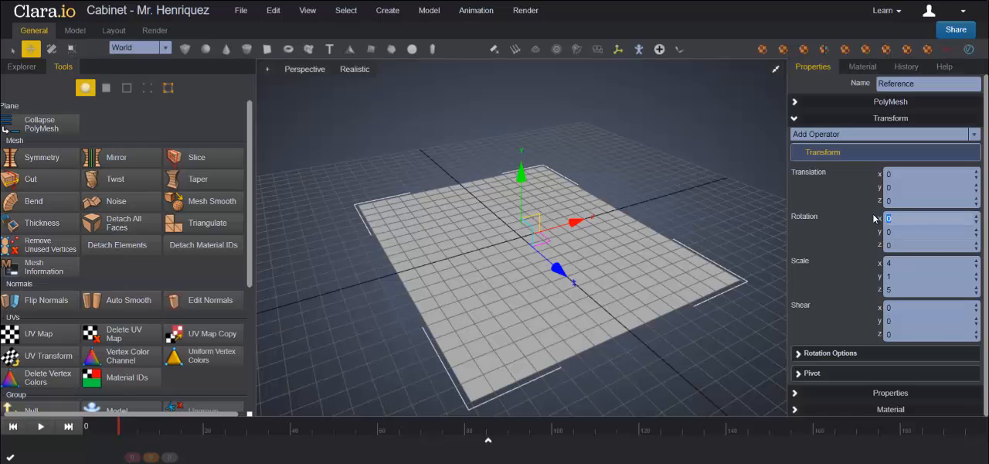
type("90")
key("Return")
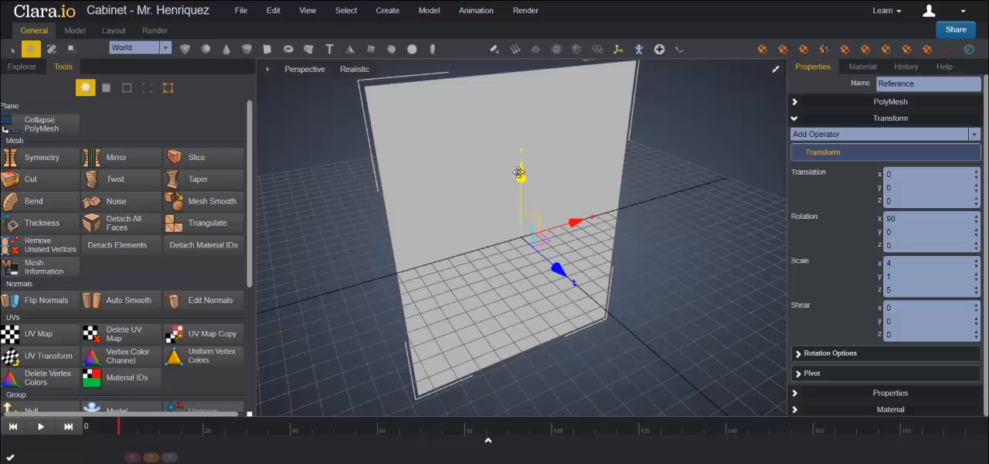
scroll(519, 173, "down", 5)
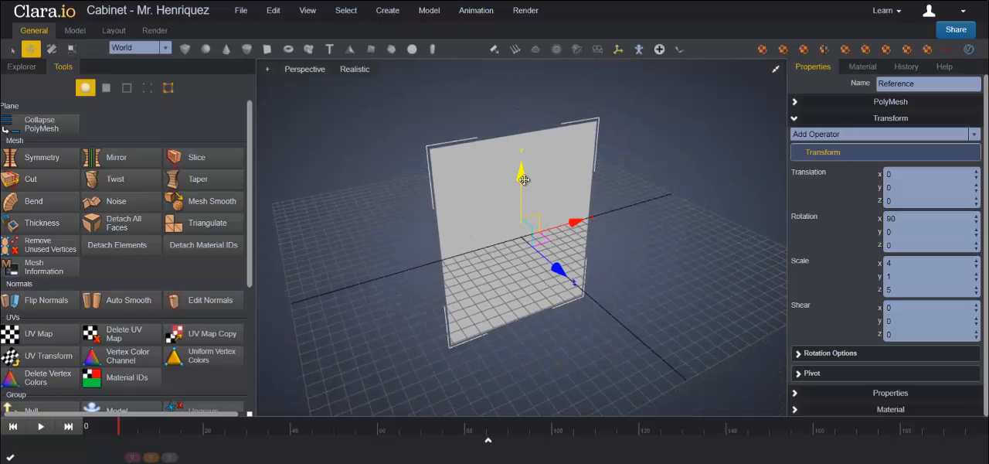
left_click_drag(524, 179, 513, 100)
scroll(554, 214, "down", 2)
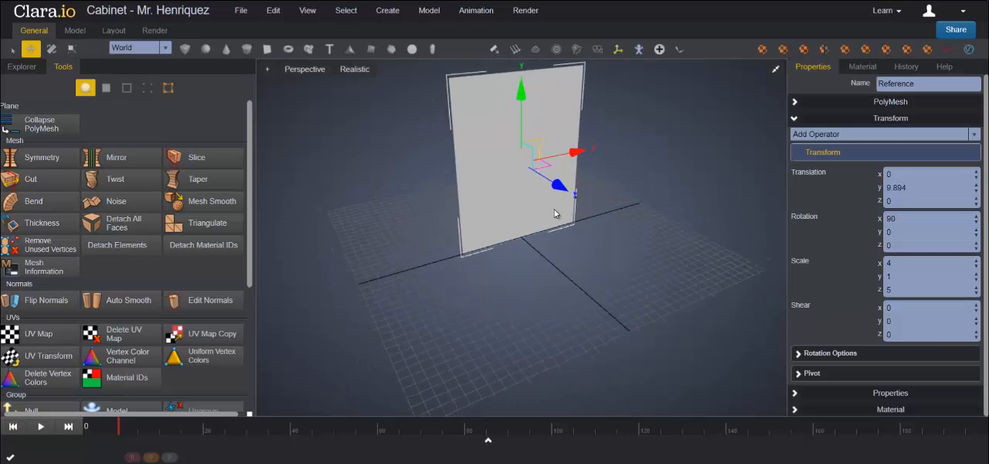
scroll(554, 214, "down", 1)
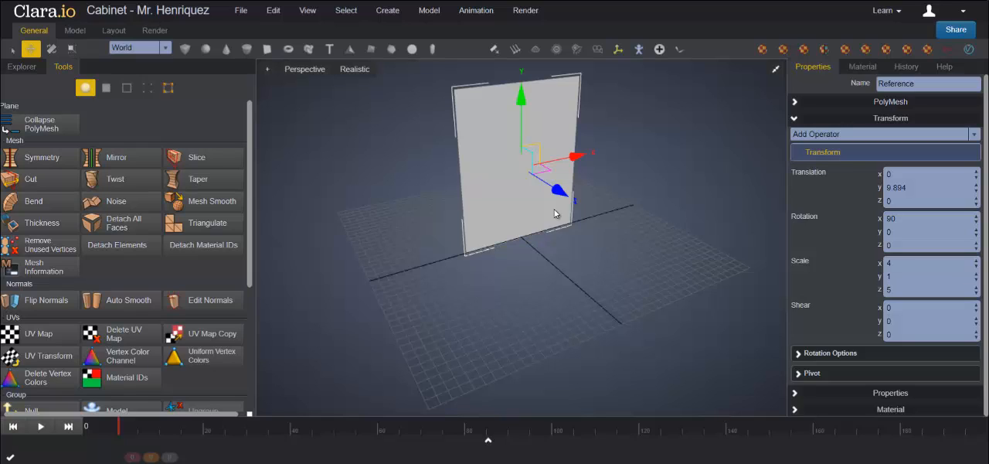
Step: Create a Standard material in the Material Library and name it Reference
left_click(26, 68)
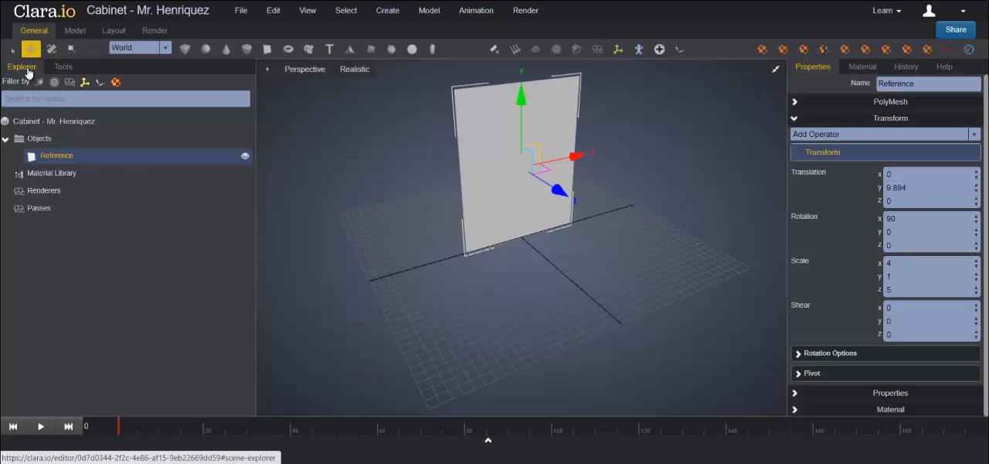
right_click(60, 180)
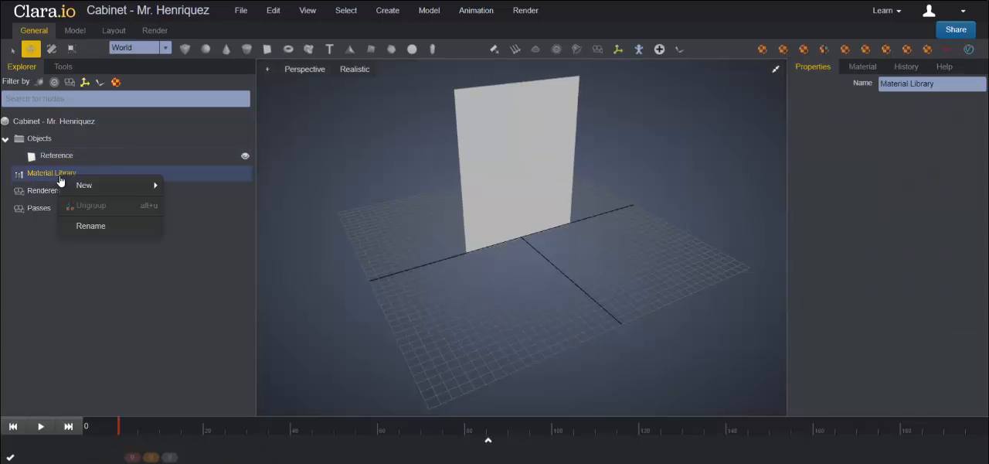
mouse_move(91, 189)
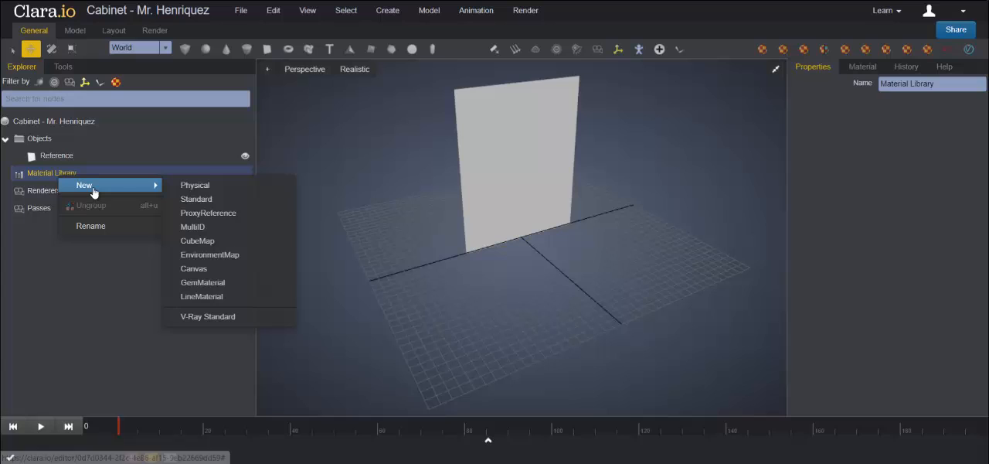
left_click(196, 199)
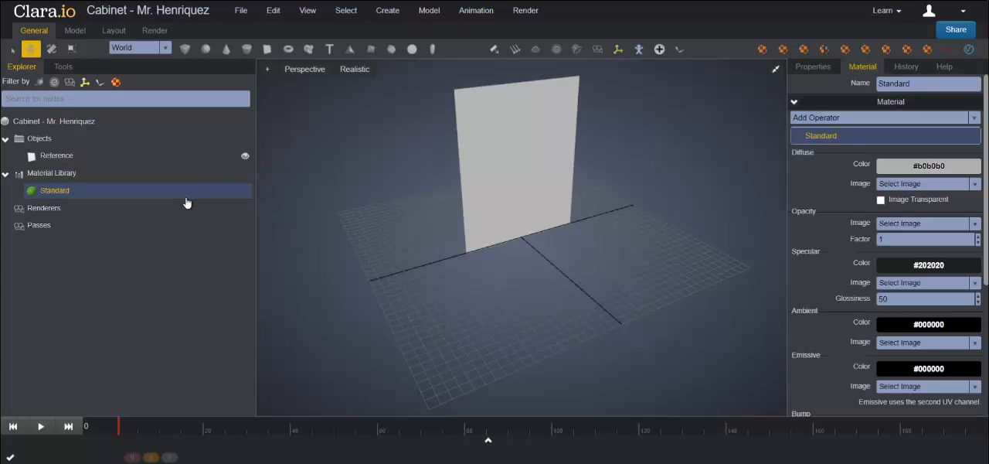
left_click_drag(931, 83, 857, 83)
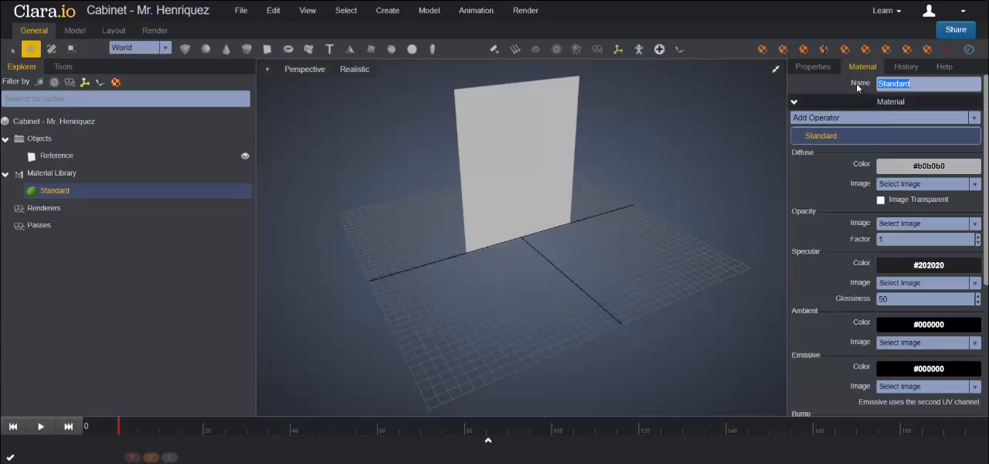
type("Reference")
key("Return")
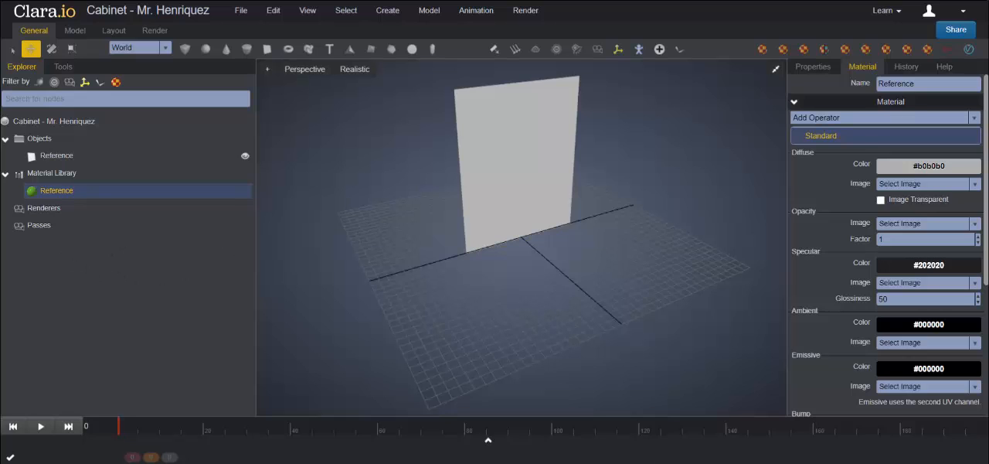
Step: Import the image file "Cabit with drawers & glass doors.jpg" into the scene's Material Library
key("alt+Tab")
left_click_drag(744, 139, 83, 290)
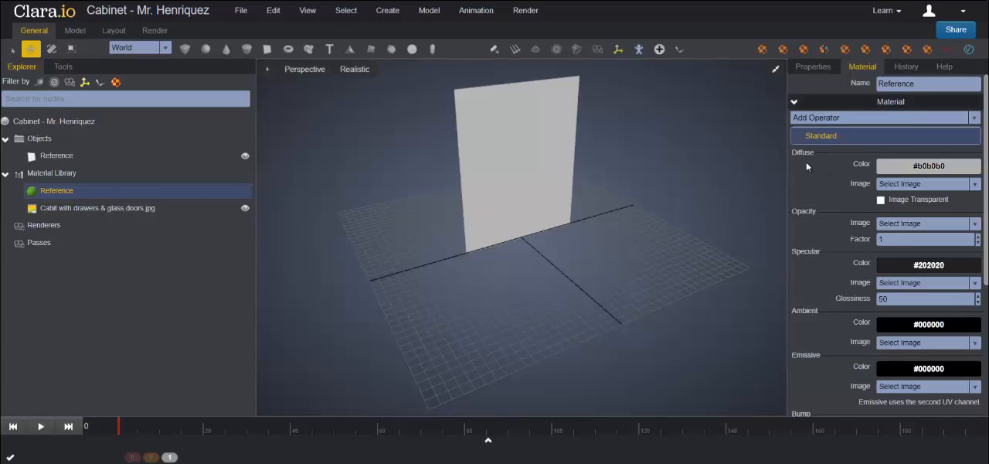
Step: Set "Cabit with drawers & glass doors.jpg" as the Reference material's diffuse image and apply the material to the plane
left_click(976, 186)
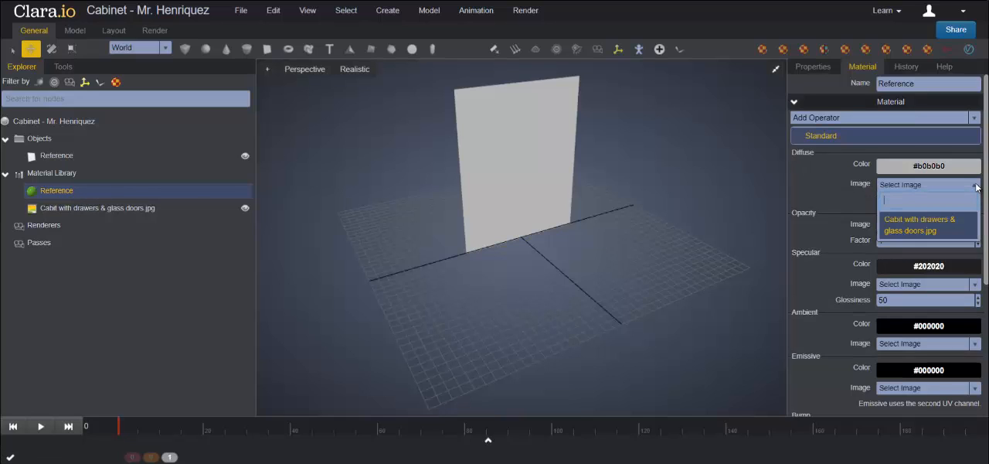
left_click(916, 229)
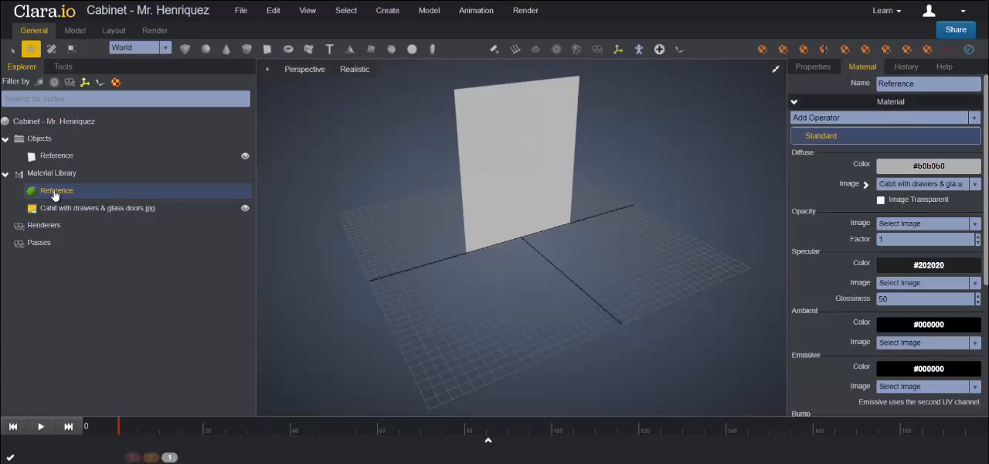
left_click_drag(54, 191, 526, 149)
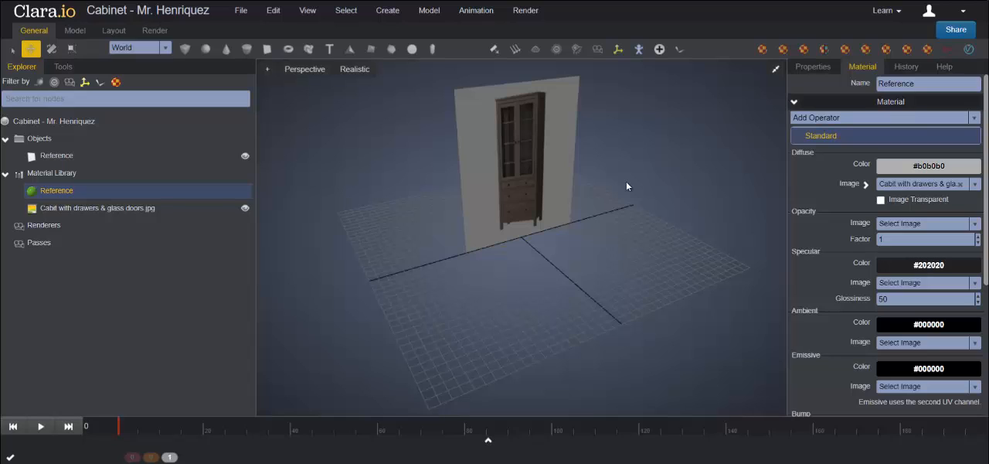
Step: Move the Reference plane back to a Z translation of -20
left_click(505, 188)
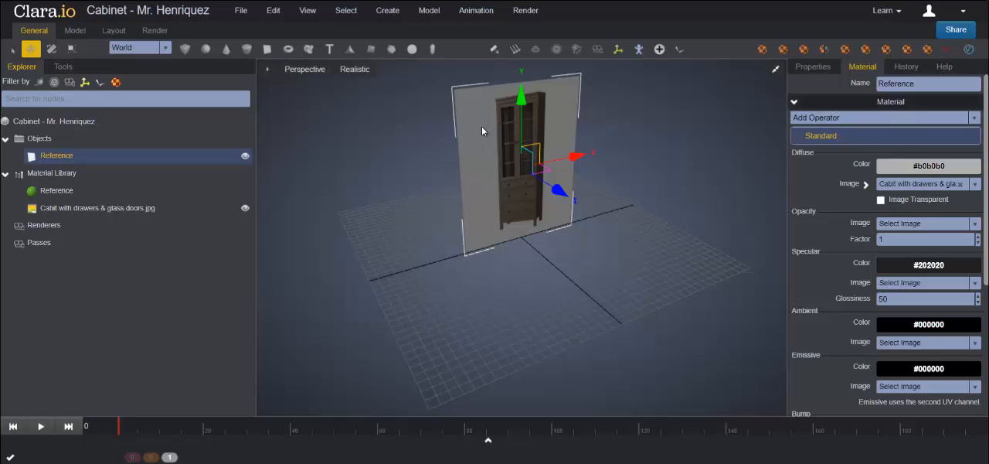
left_click(813, 67)
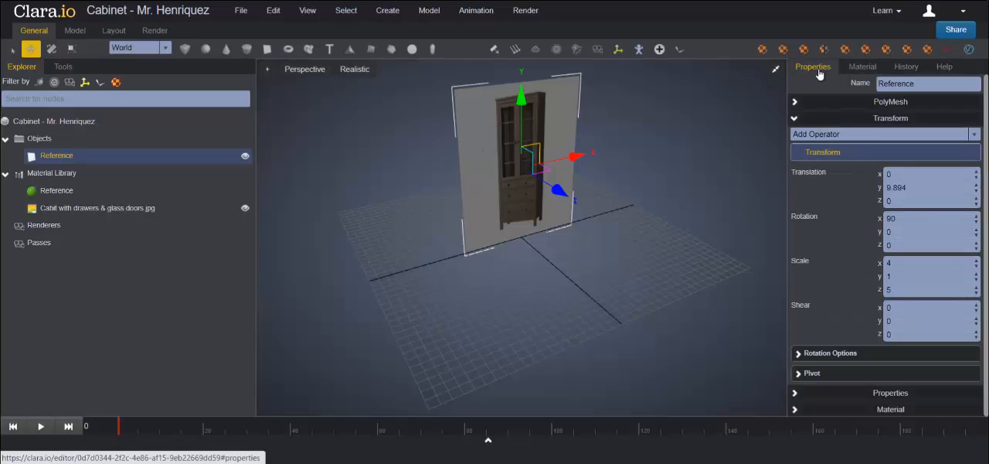
left_click(888, 201)
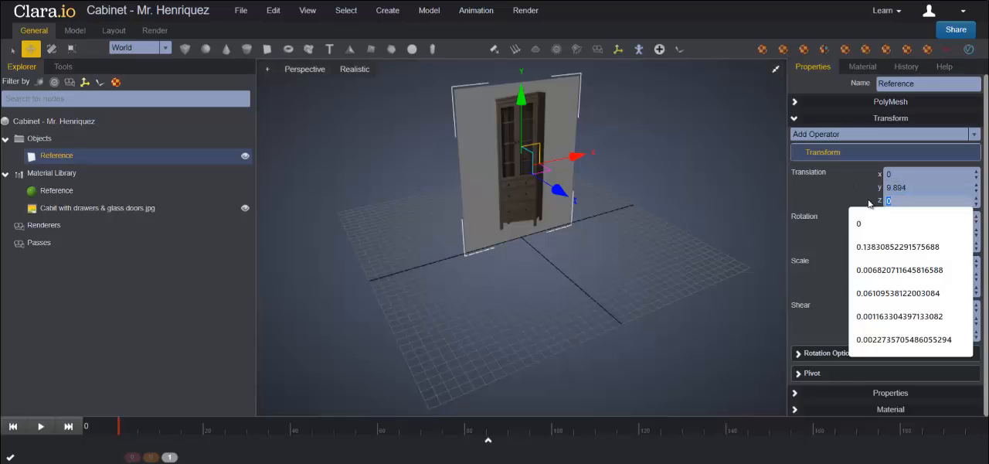
type("-20")
key("Return")
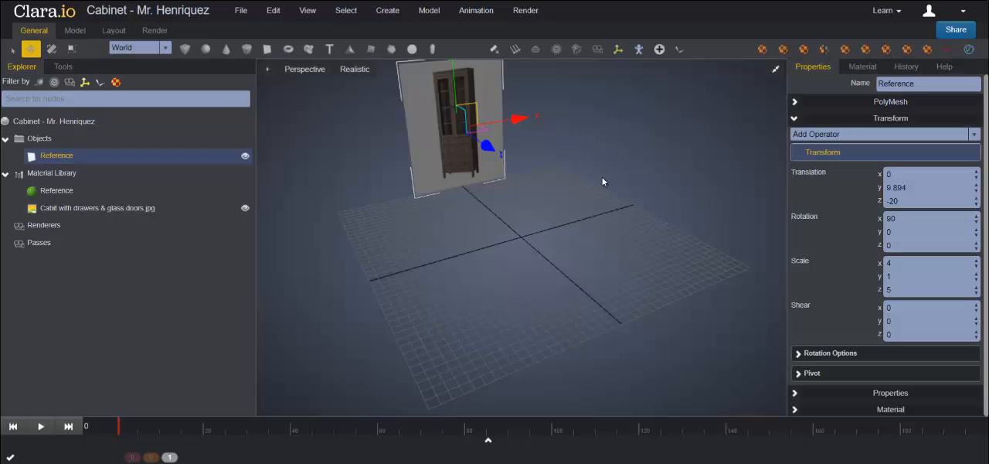
Step: Add a box at the origin and name it Cabinet
left_click(184, 49)
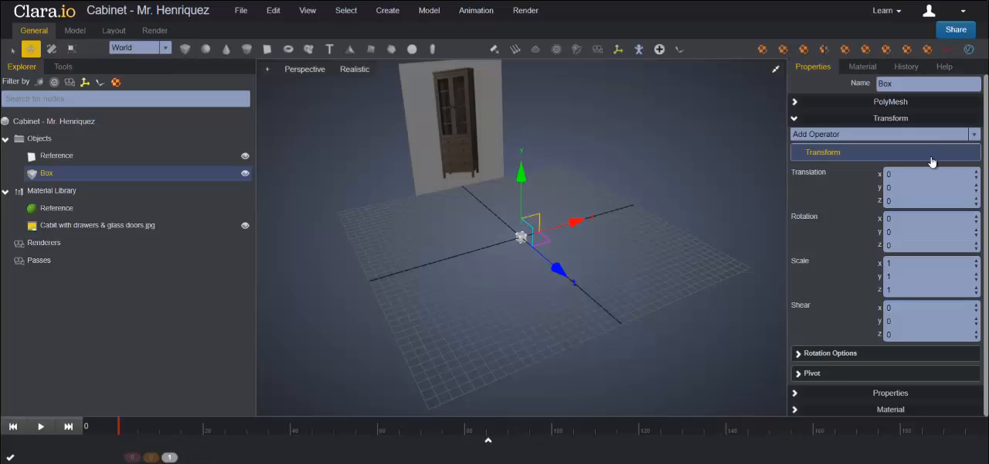
double_click(918, 87)
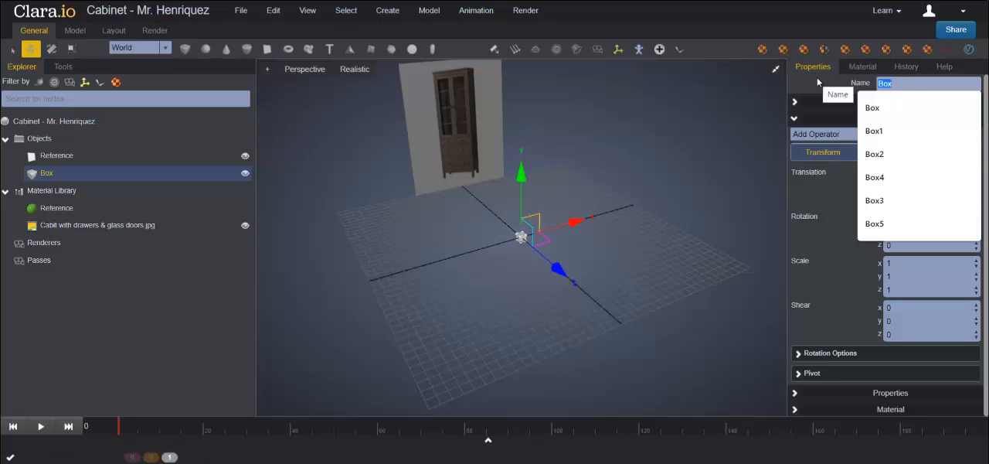
type("Cabin")
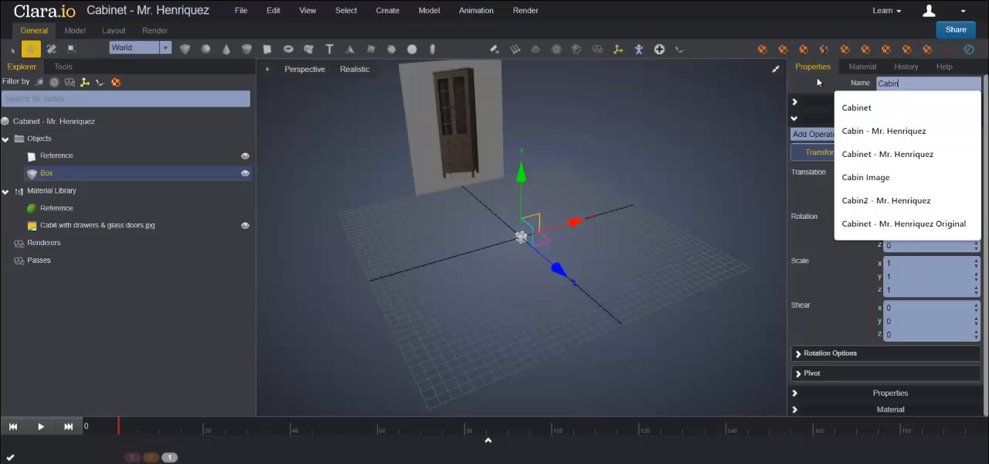
type("et")
key("Return")
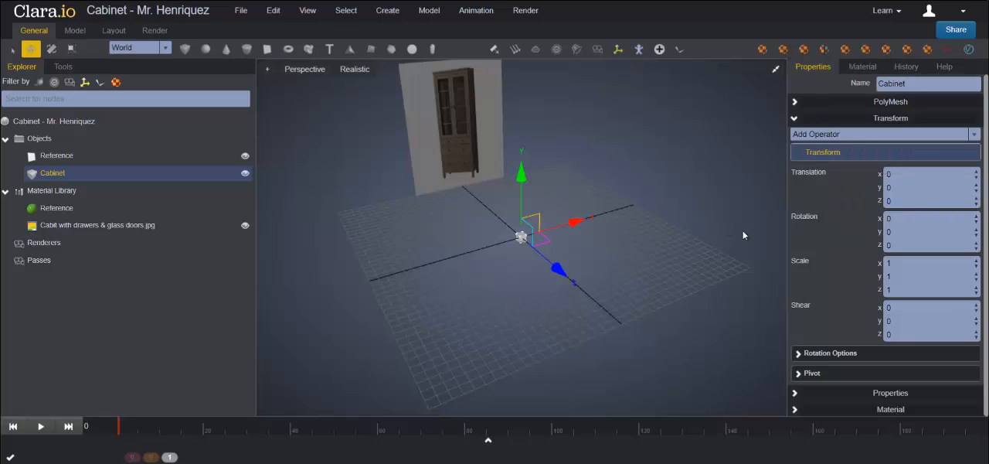
Step: Scale the Cabinet box to 7 along X and 12 along Y
double_click(914, 265)
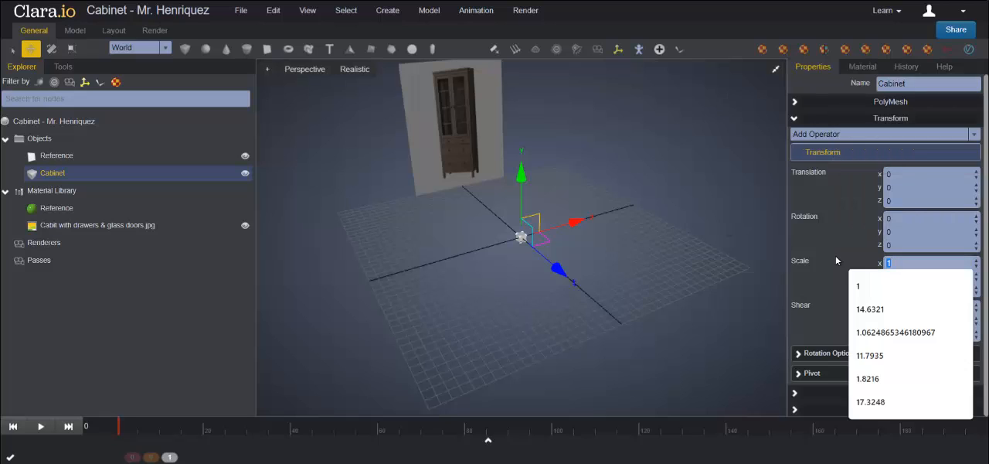
type("7")
key("Return")
key("Tab")
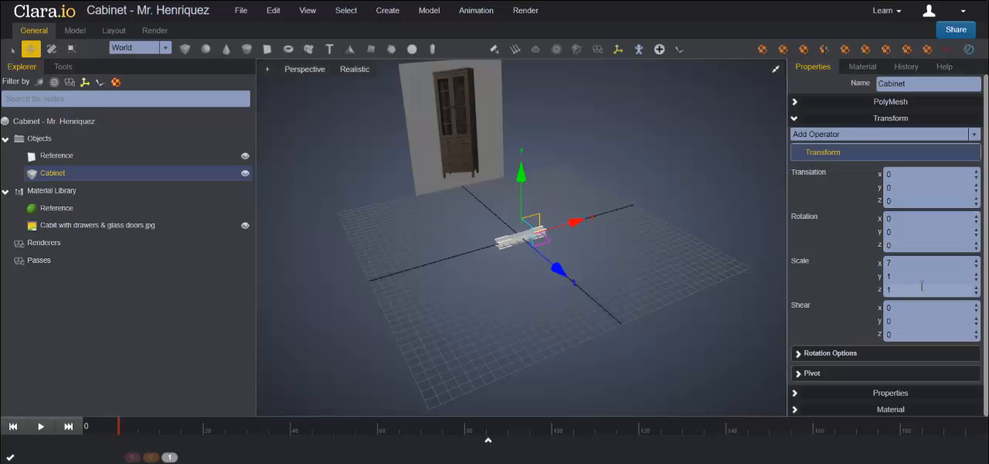
type("12")
key("Return")
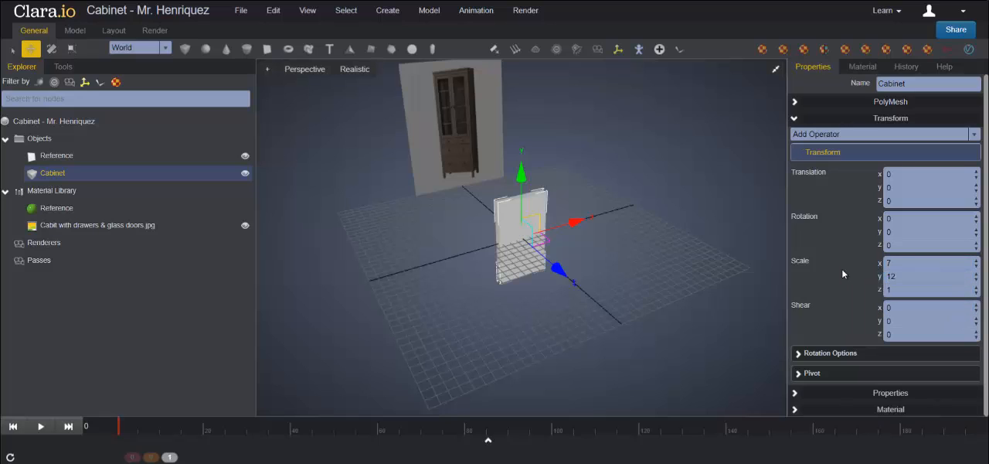
Step: Set the Cabinet box's Z scale to 5
key("Tab")
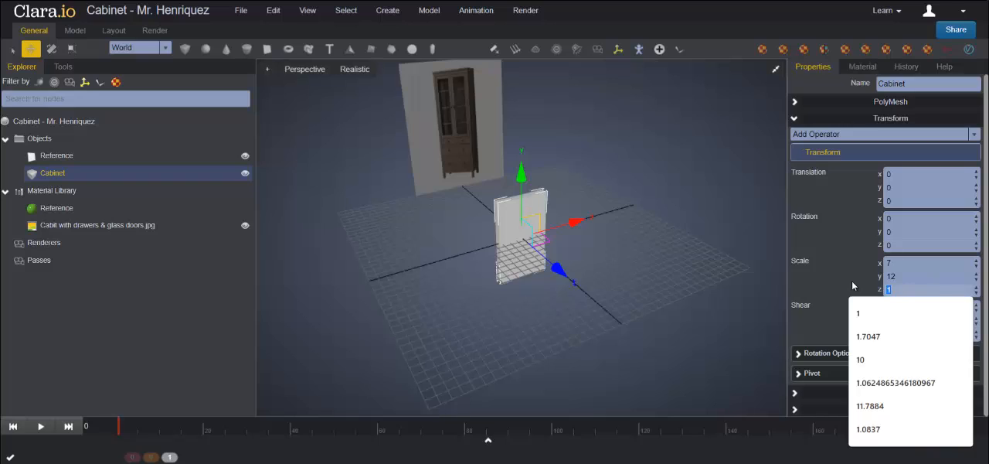
type("5")
key("Return")
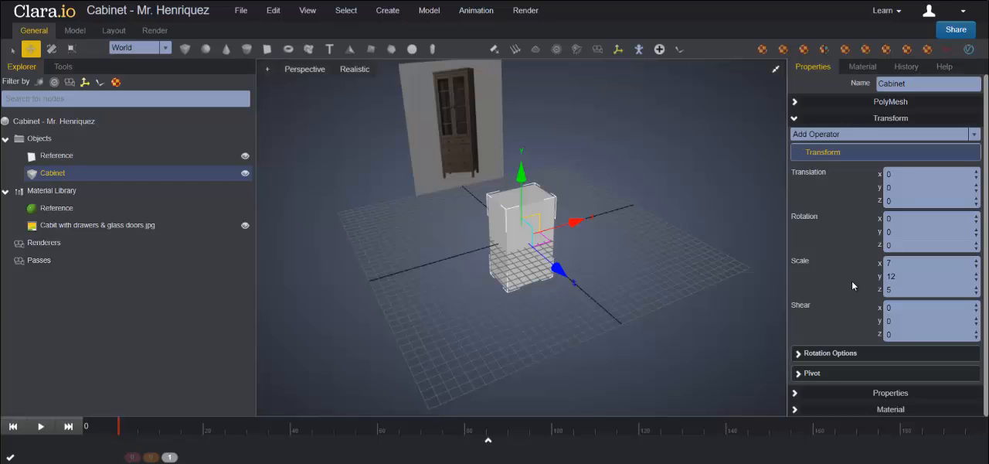
Step: Subdivide the Cabinet box into 3 depth segments, 5 width segments and 9 height segments
left_click(857, 102)
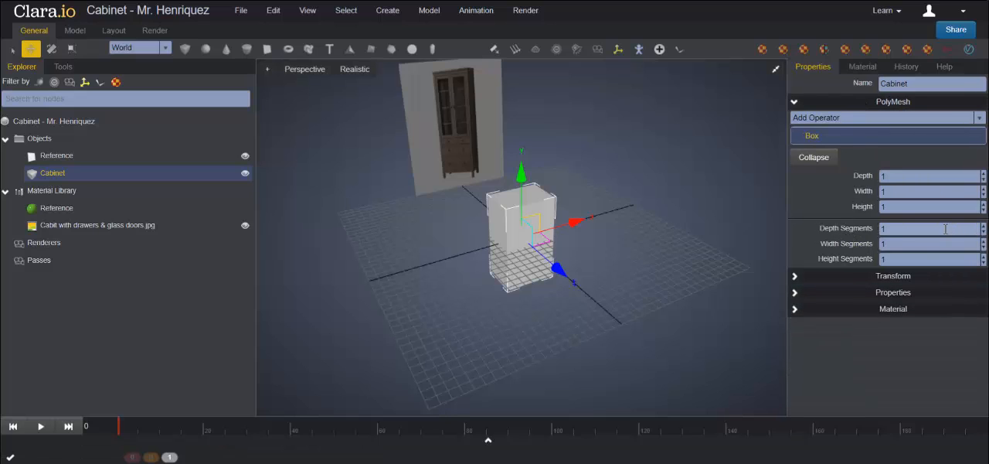
left_click_drag(946, 228, 873, 229)
type("3")
key("Return")
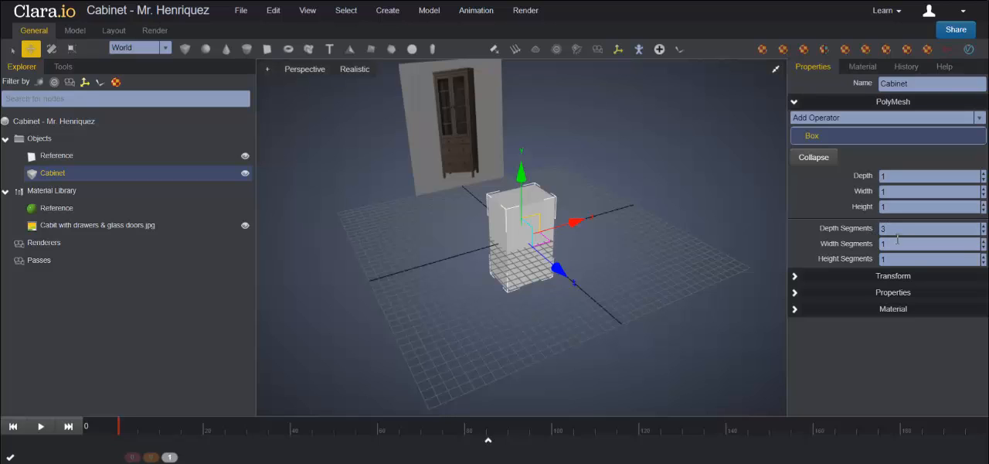
left_click(882, 245)
left_click_drag(883, 259, 846, 256)
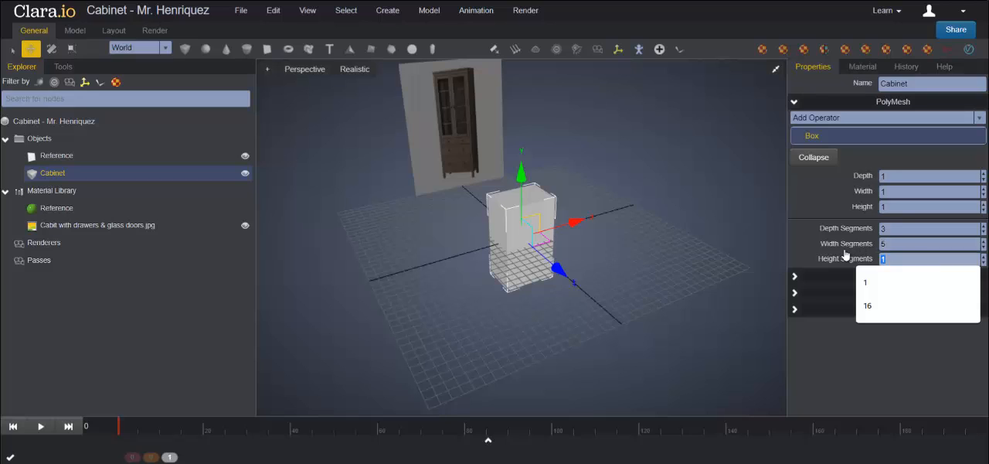
type("9")
key("Return")
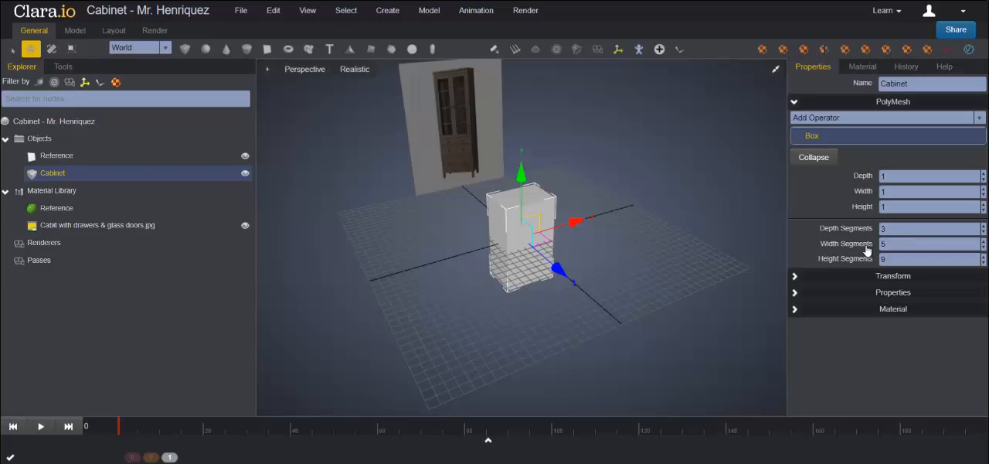
Step: Show mesh edges in the perspective view and raise the Cabinet along Y until its base sits at grid level
left_click(352, 70)
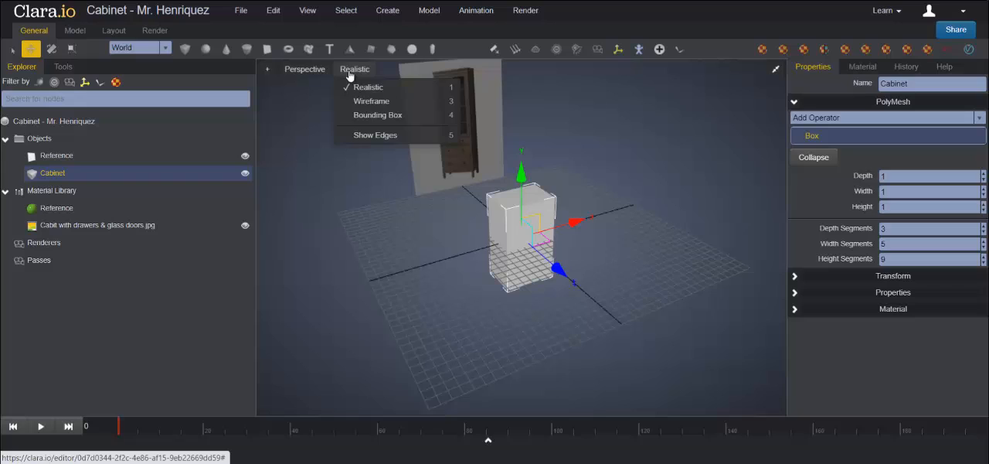
left_click(382, 136)
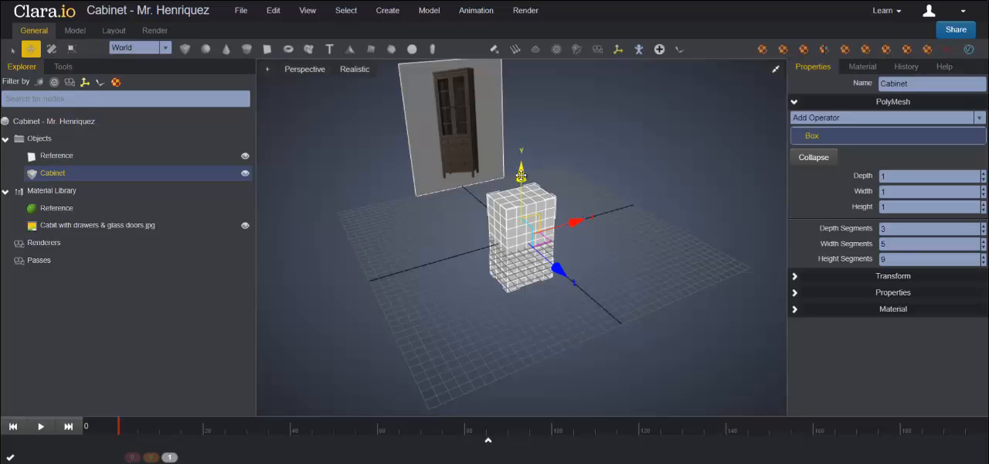
left_click_drag(522, 177, 521, 142)
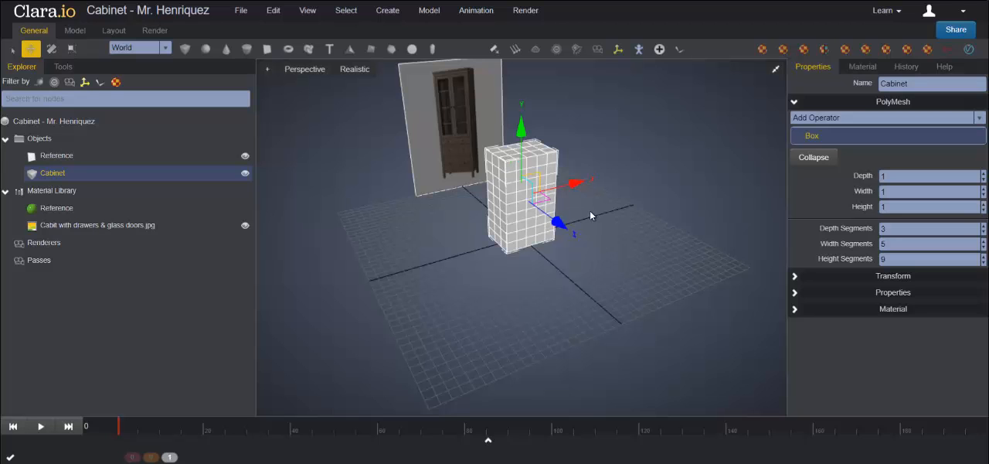
scroll(589, 210, "up", 5)
mouse_move(649, 221)
right_mouse_down()
mouse_move(613, 220)
mouse_move(627, 211)
mouse_move(644, 220)
right_mouse_up()
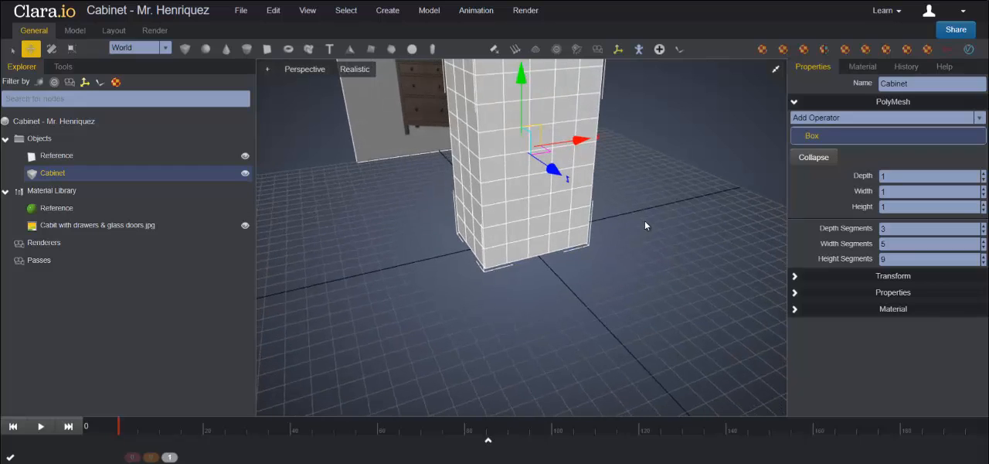
Step: Create a new Standard material in the Material Library and name it Opacity
right_click(67, 194)
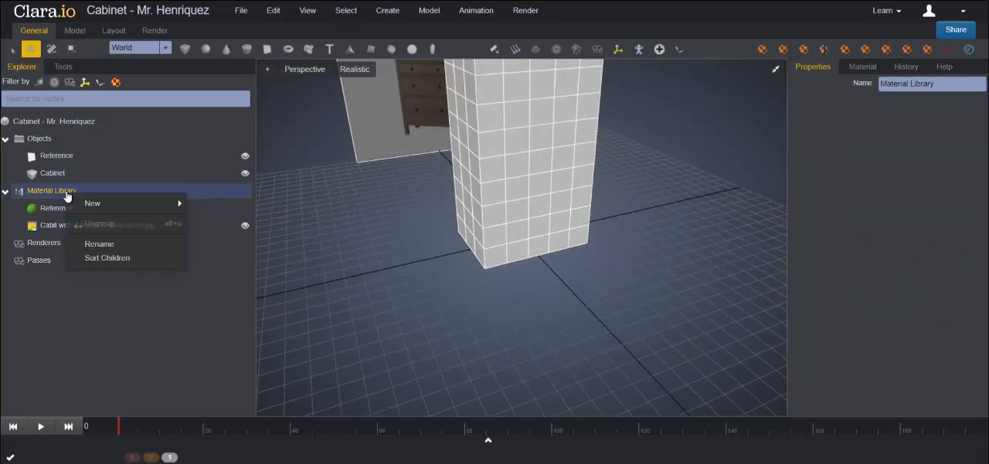
mouse_move(100, 206)
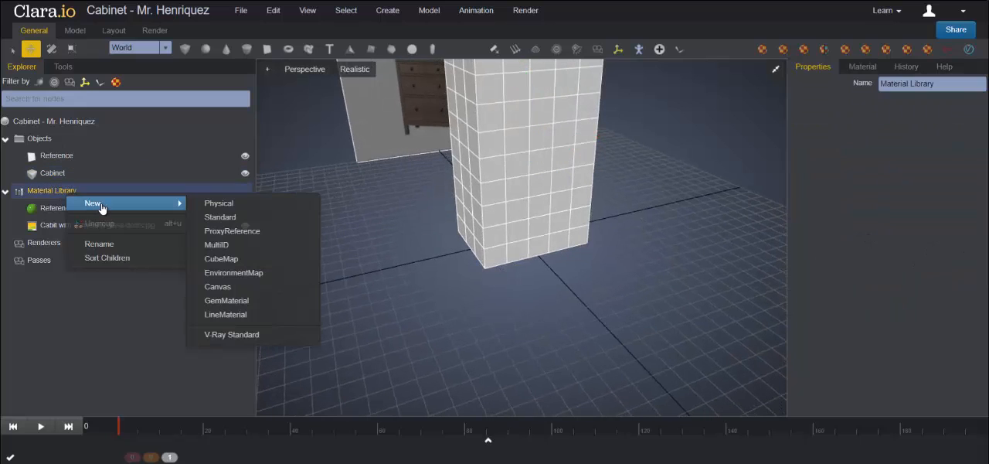
left_click(221, 217)
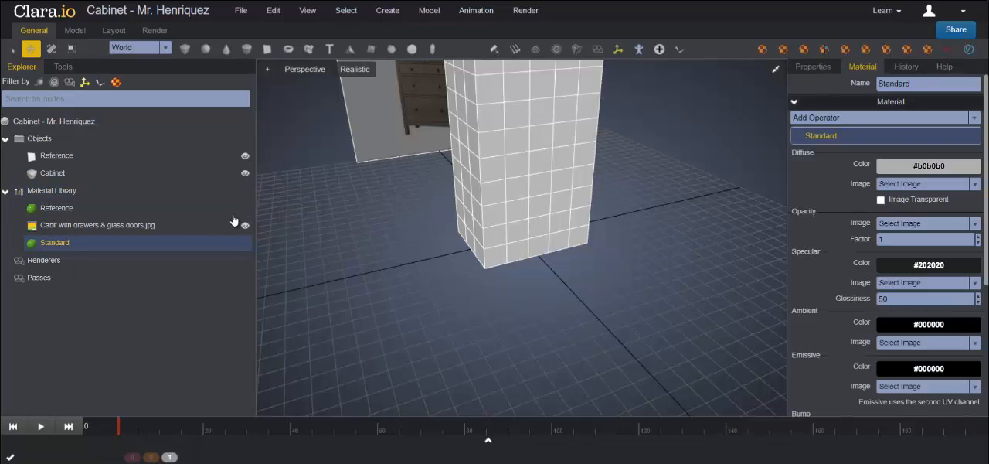
double_click(896, 84)
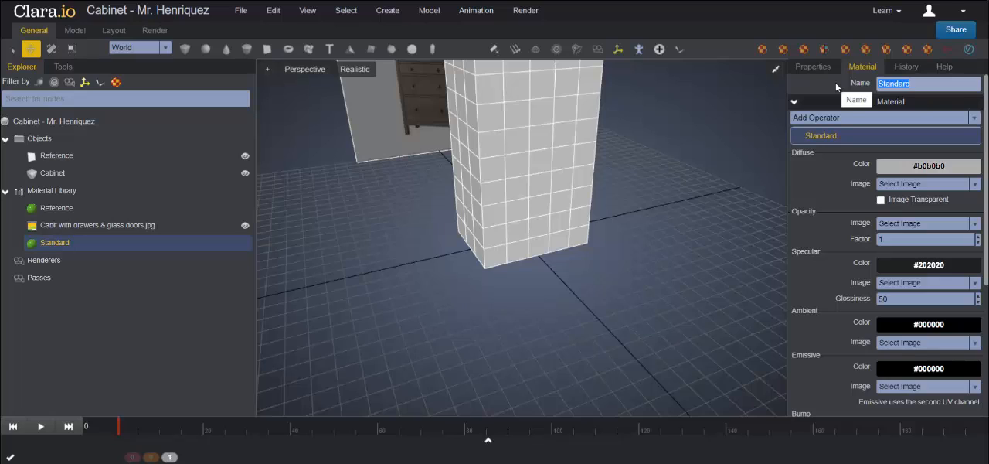
type("Opacity")
key("Return")
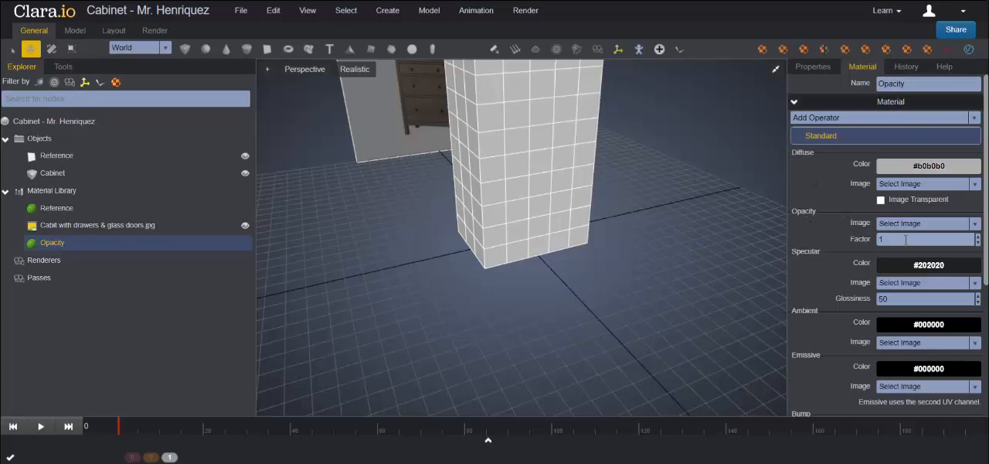
Step: Set the Opacity material's opacity factor to 0.7 and apply the material to the Cabinet
left_click_drag(923, 239, 850, 239)
type("0.7")
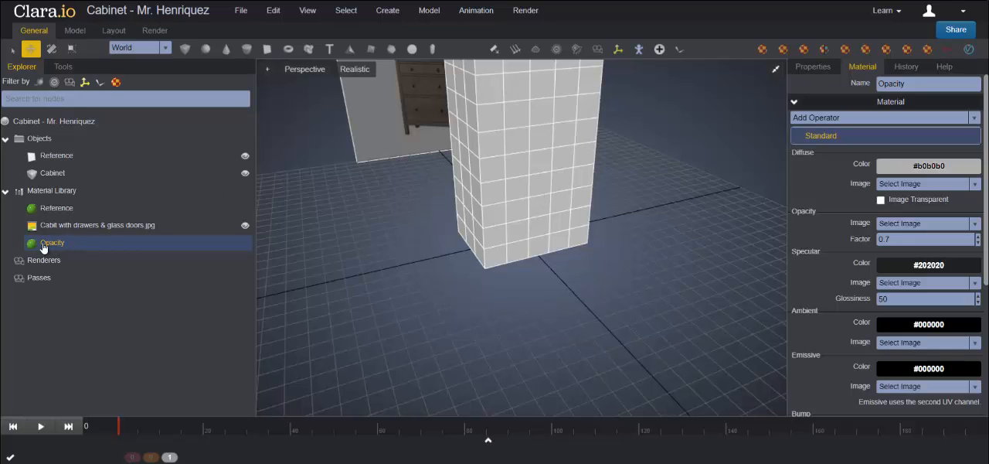
left_click_drag(43, 246, 529, 176)
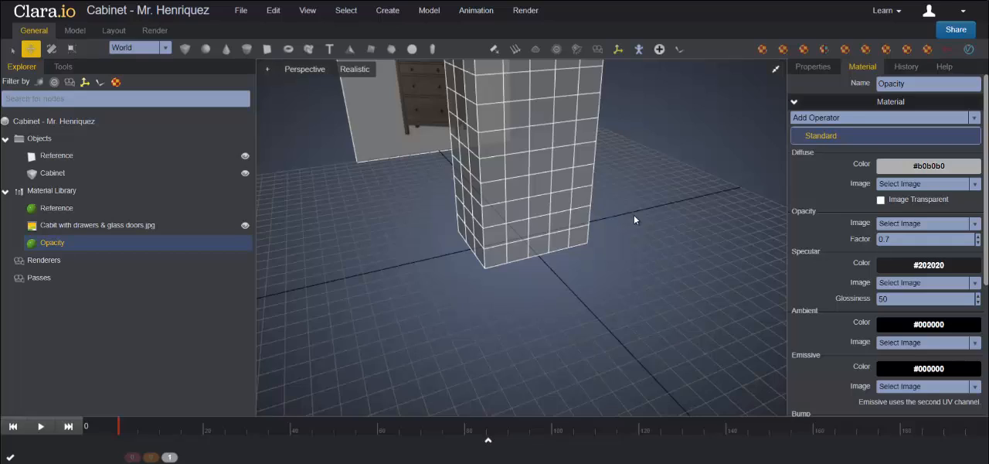
middle_click_drag(635, 215, 653, 256)
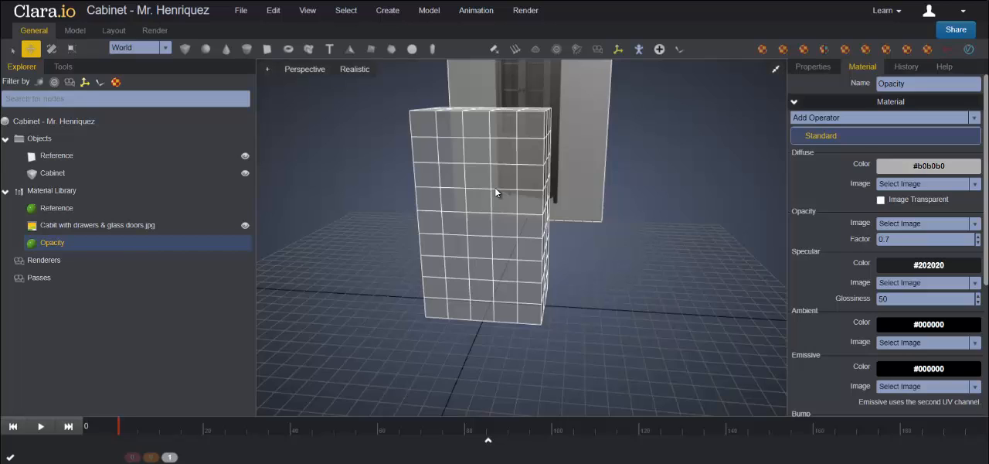
Step: Switch to a maximized Front wireframe view and put the Cabinet into edge selection mode
left_click(777, 70)
left_click(777, 249)
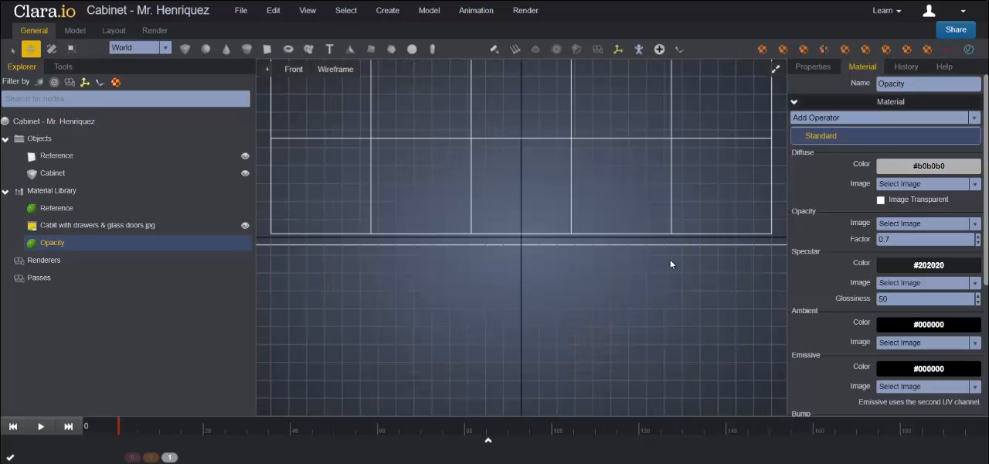
scroll(577, 247, "down", 3)
scroll(569, 264, "down", 1)
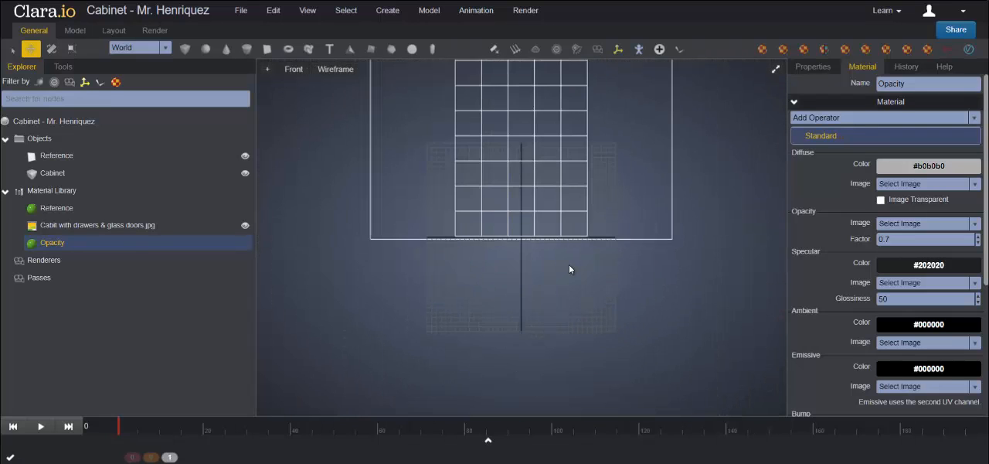
middle_click_drag(568, 283, 564, 346)
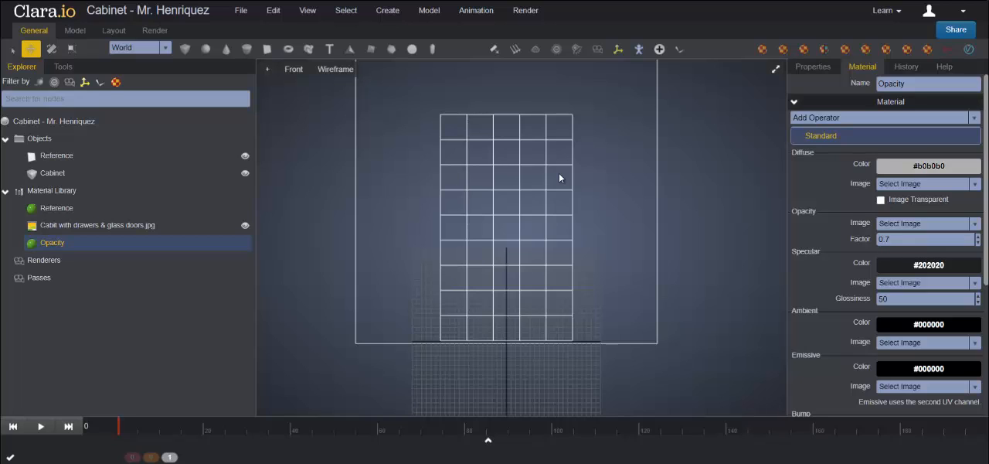
left_click(63, 68)
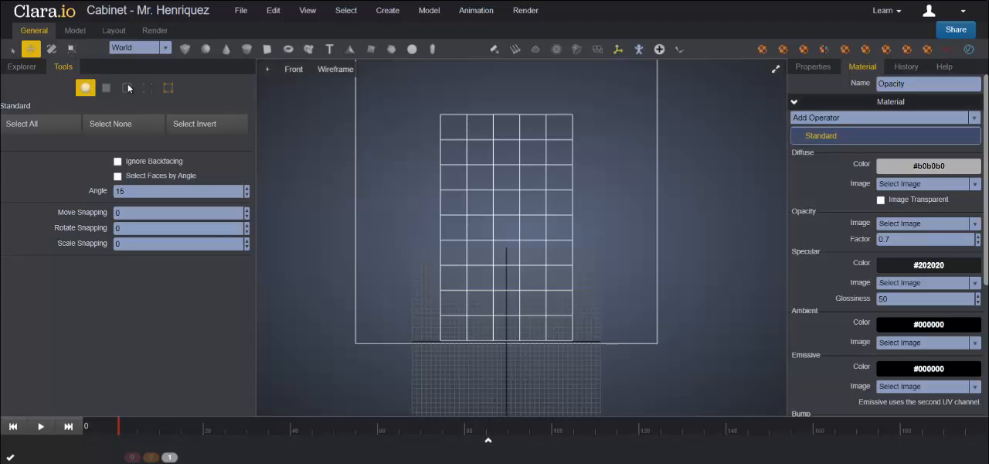
left_click(453, 196)
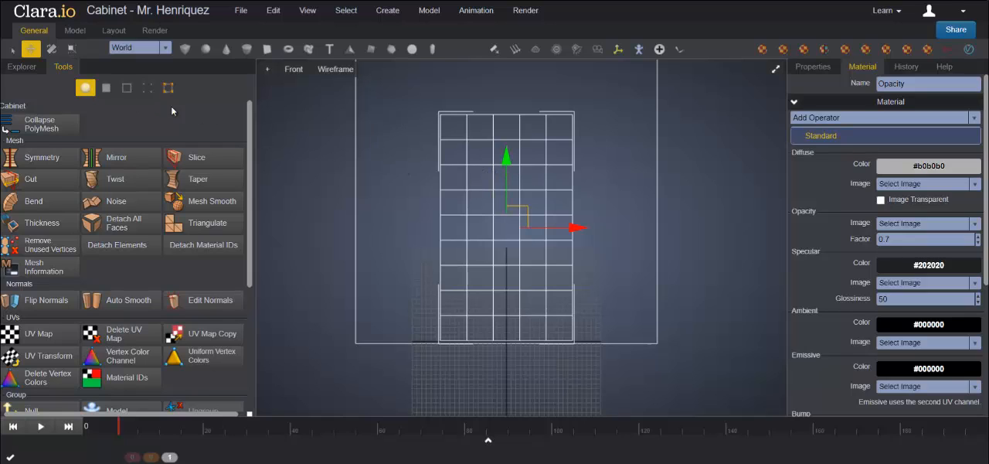
left_click(127, 88)
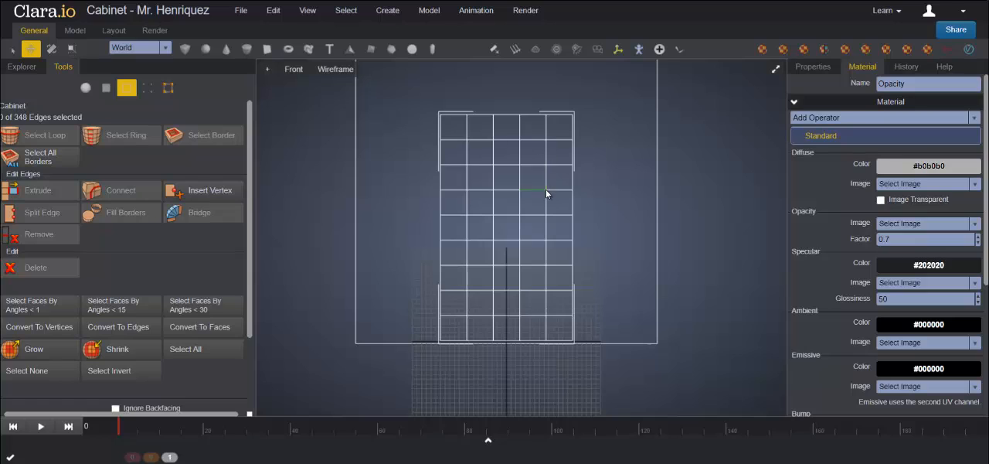
Step: Select the two outer vertical edge loops of the Cabinet and scale them apart along X towards its sides
double_click(546, 182)
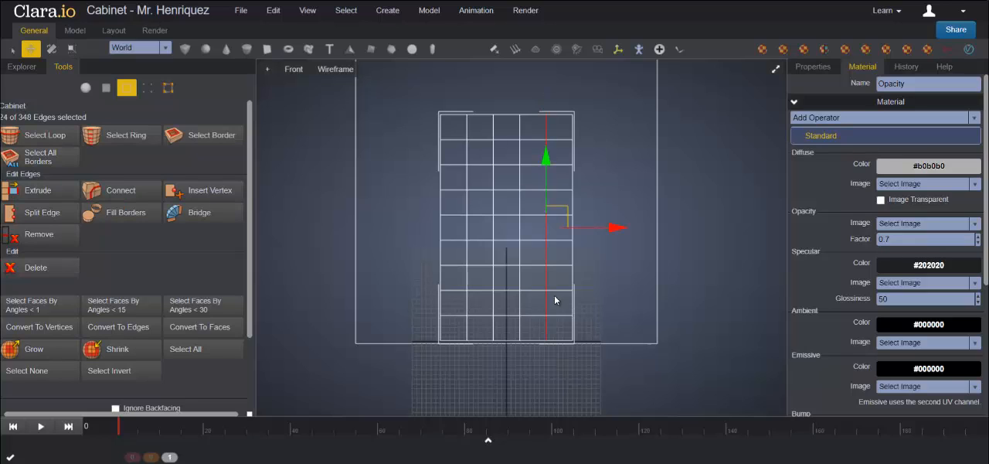
double_click(468, 179, "ctrl")
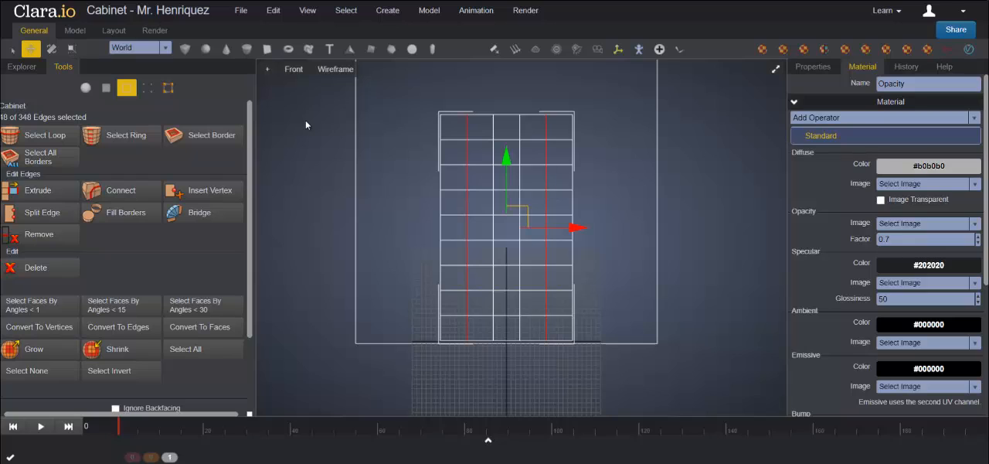
left_click(70, 50)
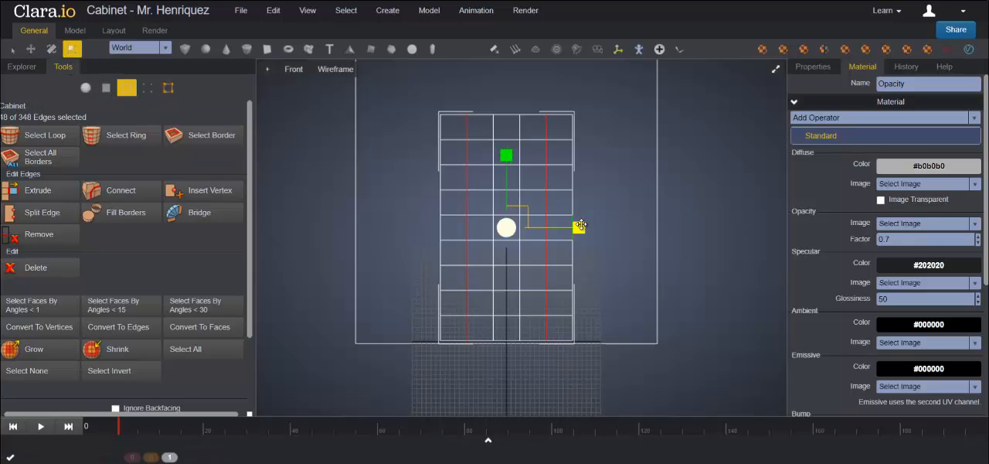
left_click_drag(579, 228, 586, 228)
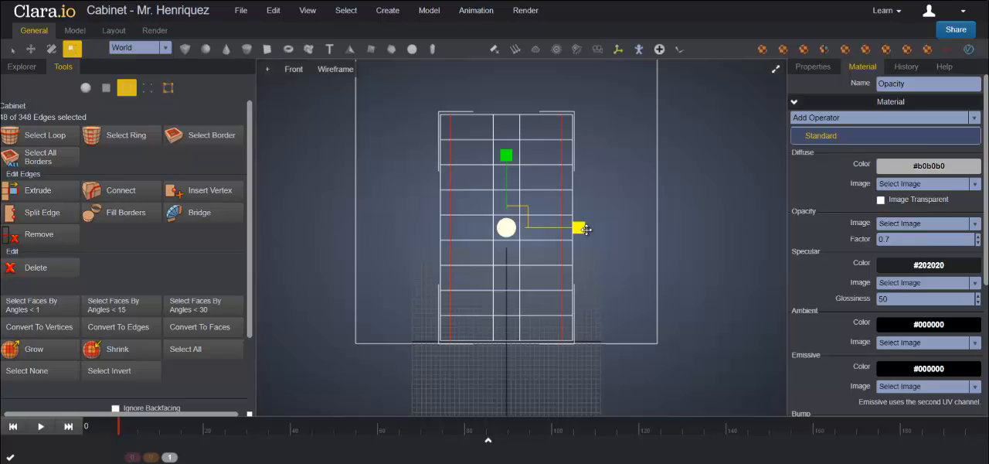
Step: Scale the two inner vertical edge loops together along X to form a narrow centre strip, and clear the selection
scroll(581, 222, "up", 3)
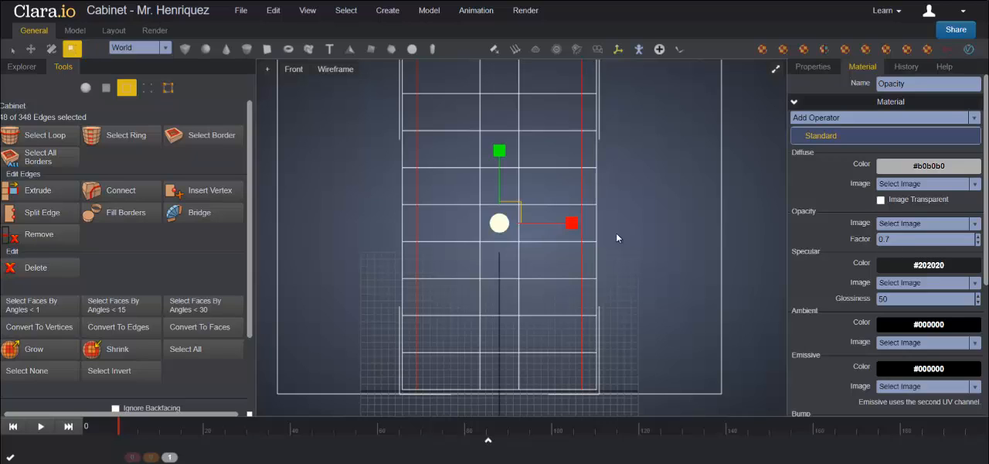
double_click(480, 184)
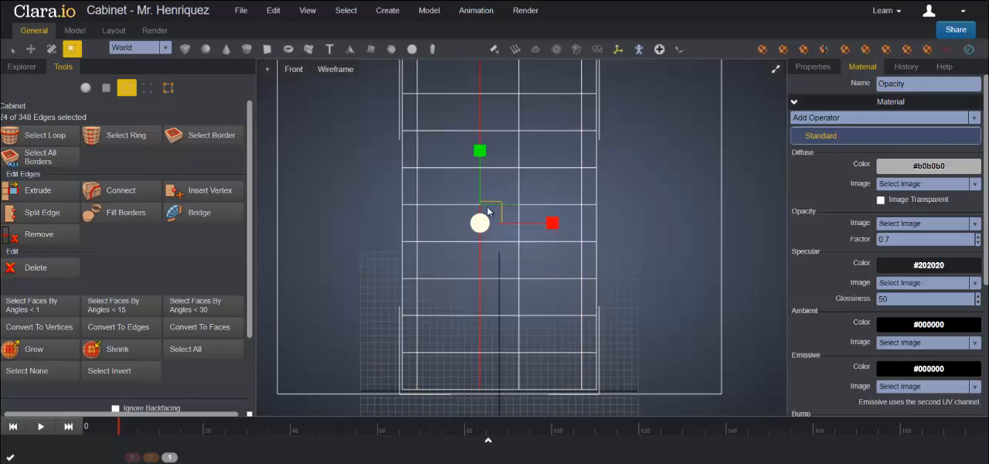
double_click(518, 179, "shift")
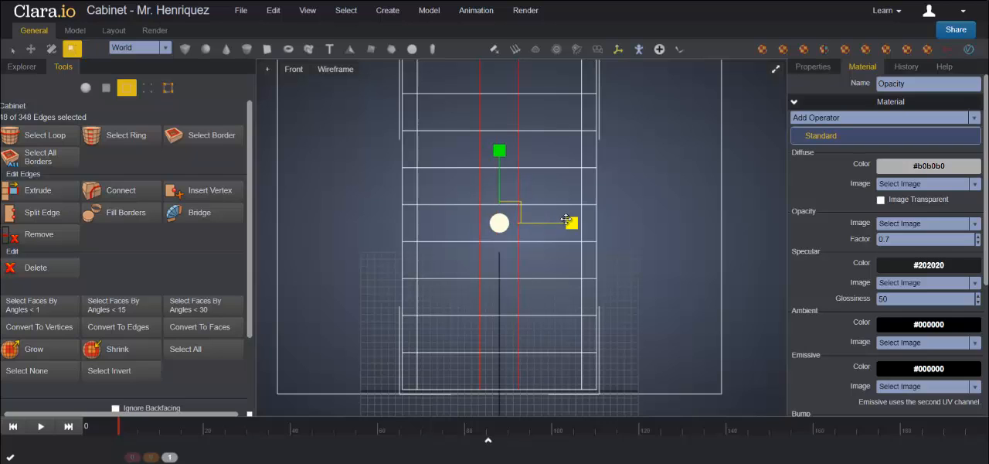
left_click_drag(571, 223, 549, 214)
scroll(574, 250, "down", 1)
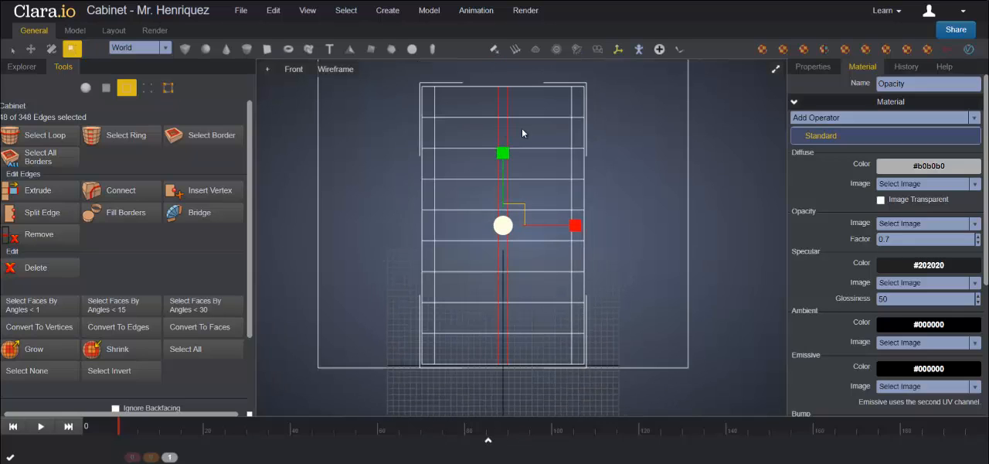
left_click(567, 238)
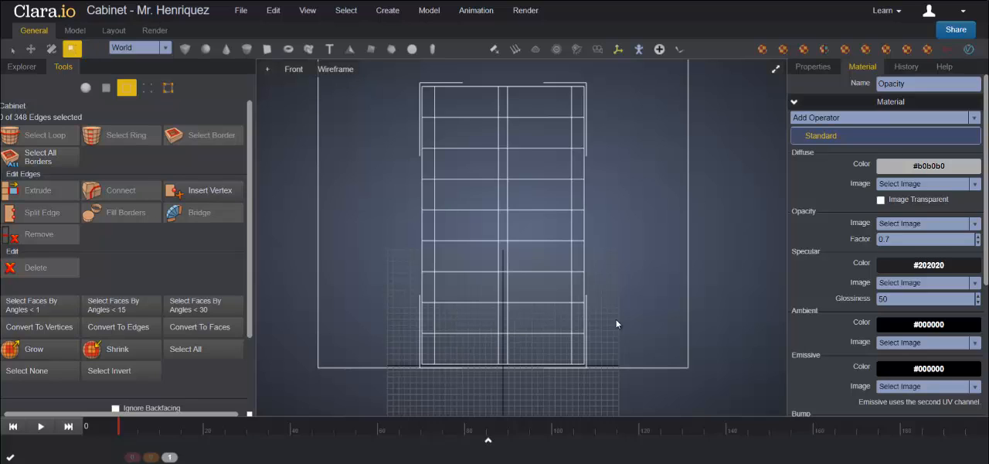
Step: Scale the lowest and highest inner horizontal edge loops apart along Y towards the Cabinet's base and top, and clear the selection
double_click(469, 333)
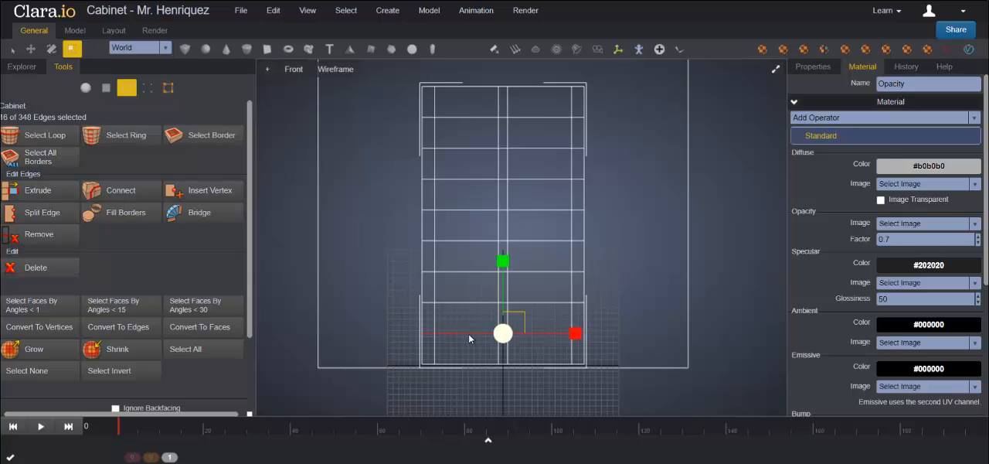
double_click(473, 115, "shift")
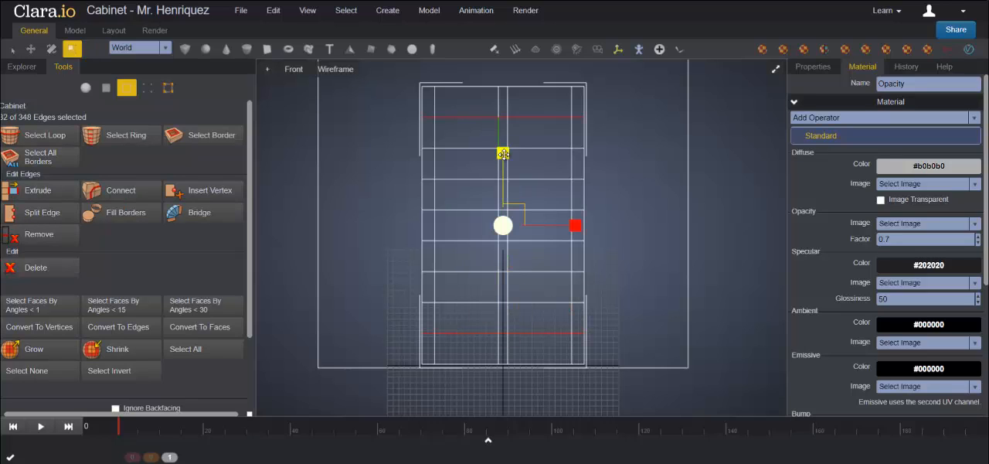
left_click_drag(503, 154, 503, 151)
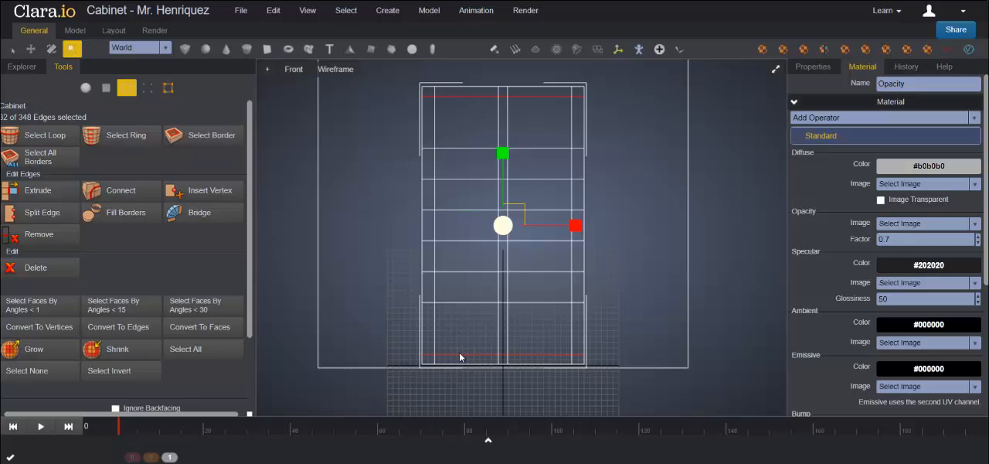
left_click(647, 270)
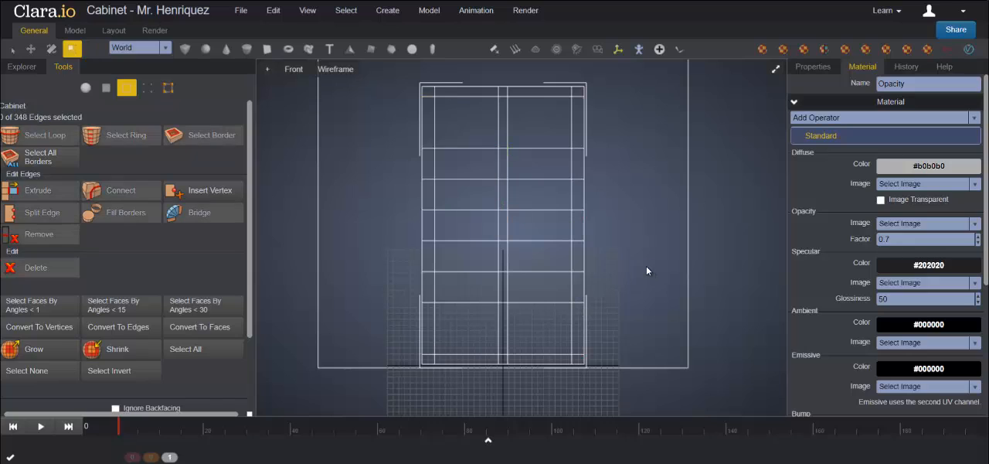
Step: Move three alternate inner horizontal edge loops down along Y, each close above the loop below it, to form three narrow horizontal strips
double_click(471, 272)
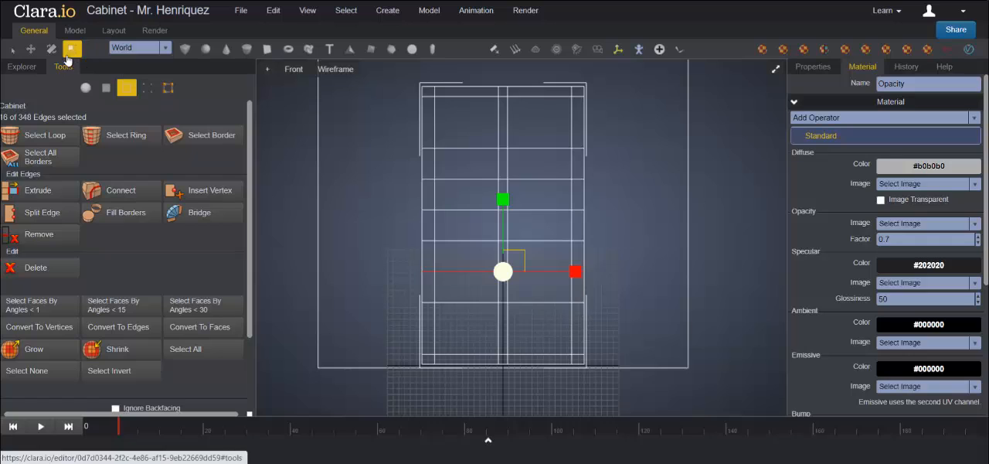
key("w")
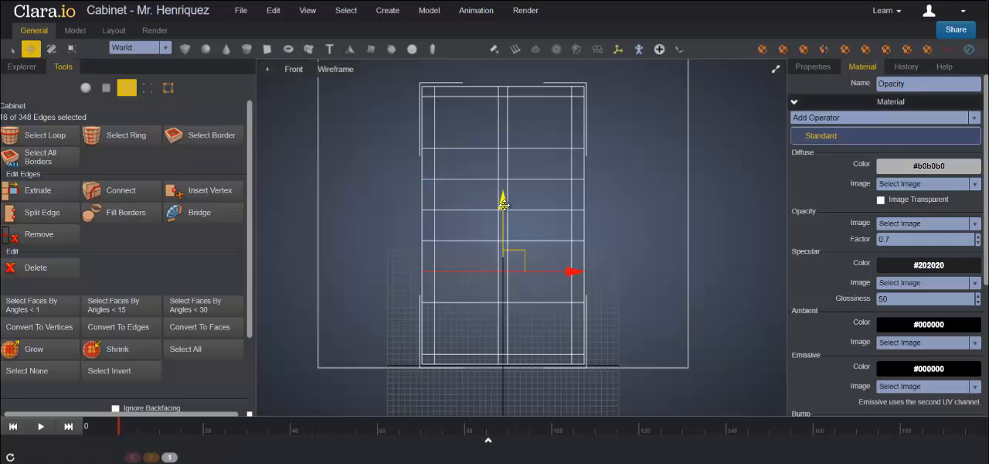
left_click_drag(503, 203, 504, 219)
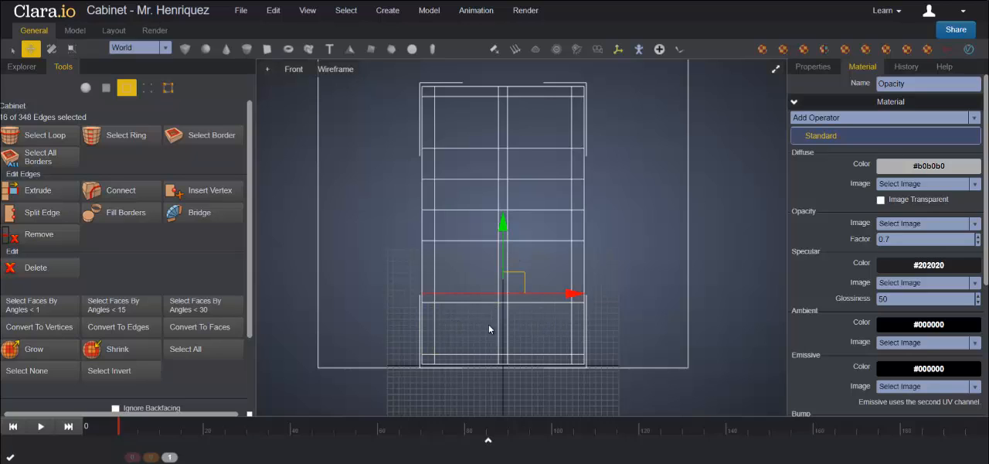
left_click(475, 209)
left_click_drag(502, 138, 504, 156)
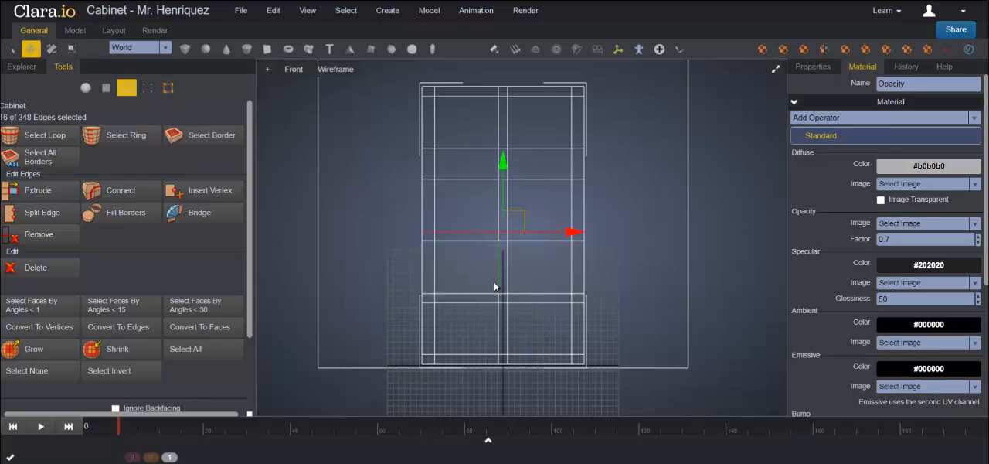
double_click(466, 148)
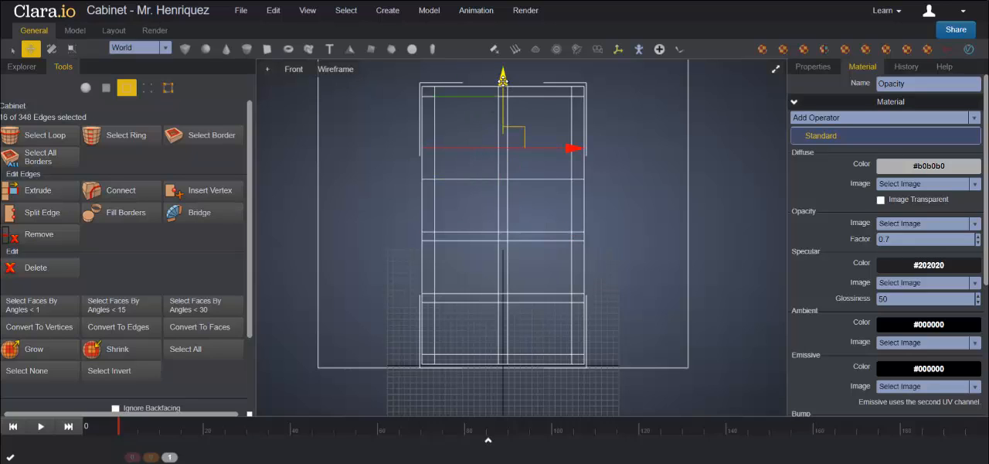
left_click_drag(502, 78, 503, 99)
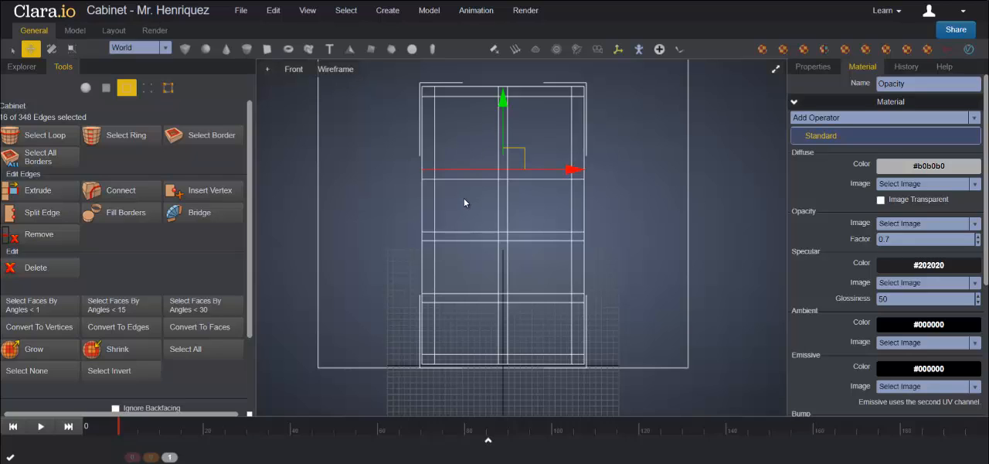
Step: Move the middle and lower pairs of horizontal edge loops down along Y to match the drawer divisions
left_click(465, 231)
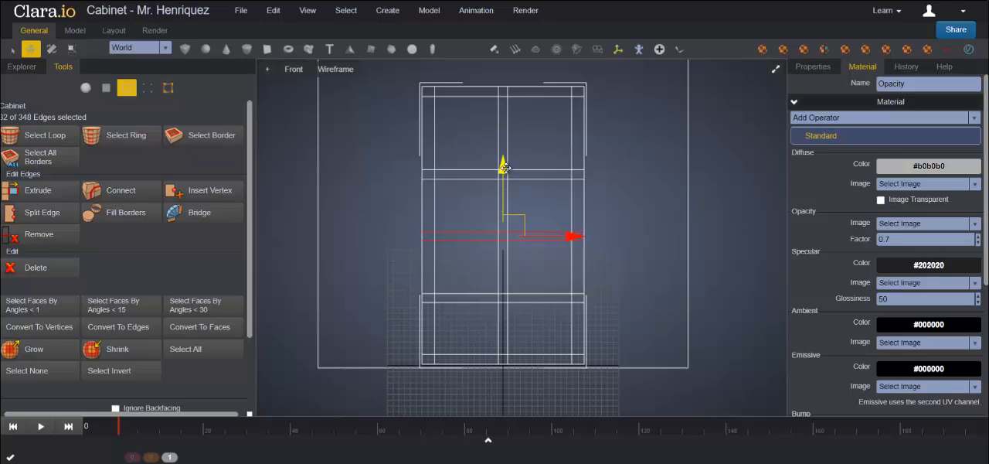
left_click_drag(503, 164, 503, 179)
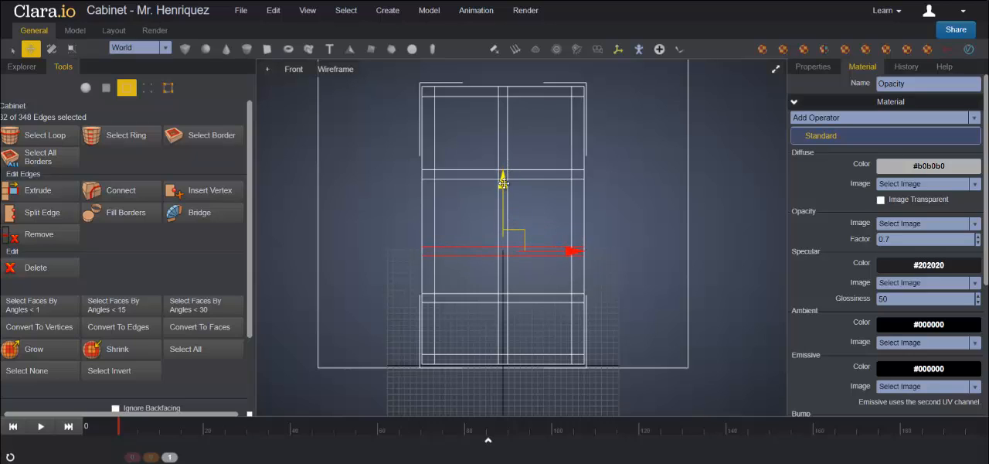
left_click(460, 294)
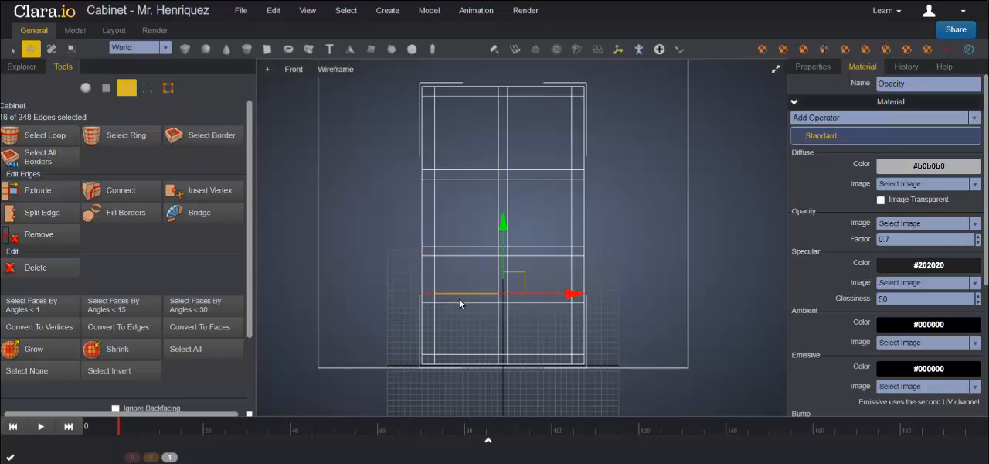
left_click_drag(502, 232, 503, 243)
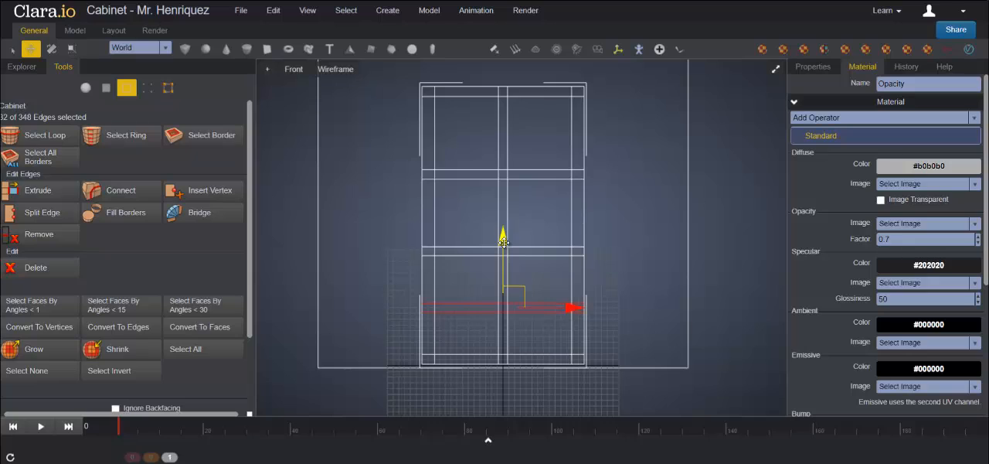
Step: Move the upper pair of horizontal edge loops down along Y to enlarge the glass door area, and clear the selection
left_click(478, 176)
double_click(450, 170, "shift")
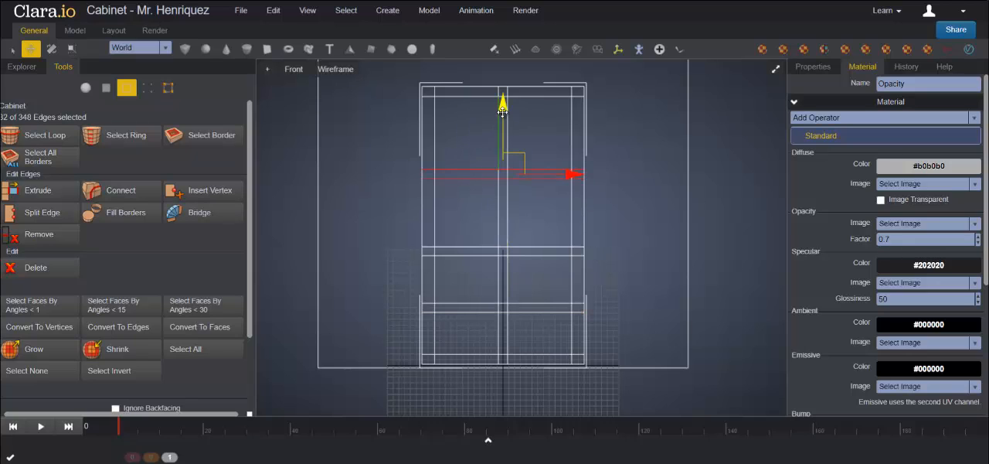
left_click_drag(502, 111, 502, 138)
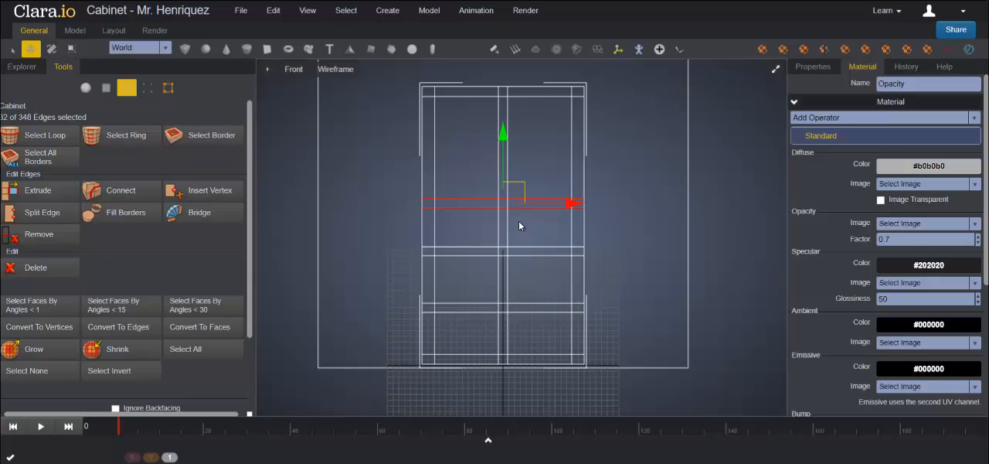
left_click(621, 190)
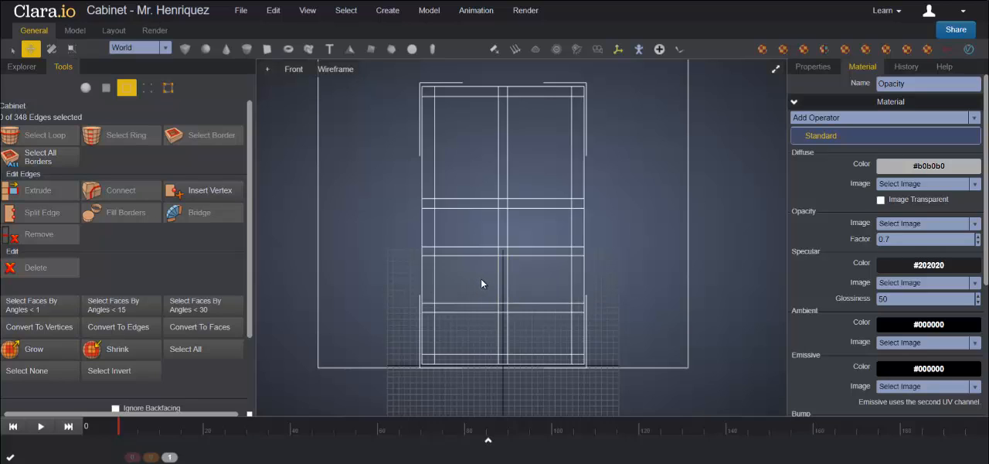
Step: Select the vertical centre-strip edges below the two upper compartments, down to the Cabinet's base, and remove them
left_click_drag(473, 275, 532, 276)
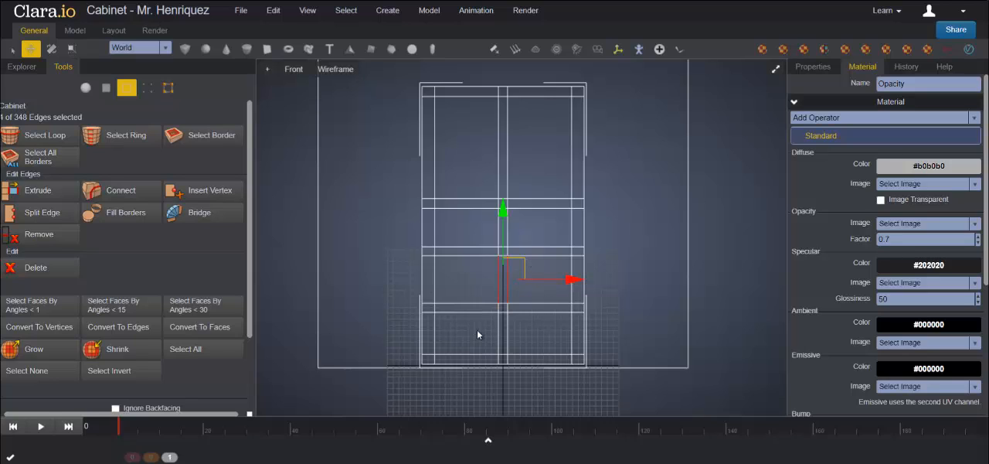
left_click_drag(474, 330, 533, 331)
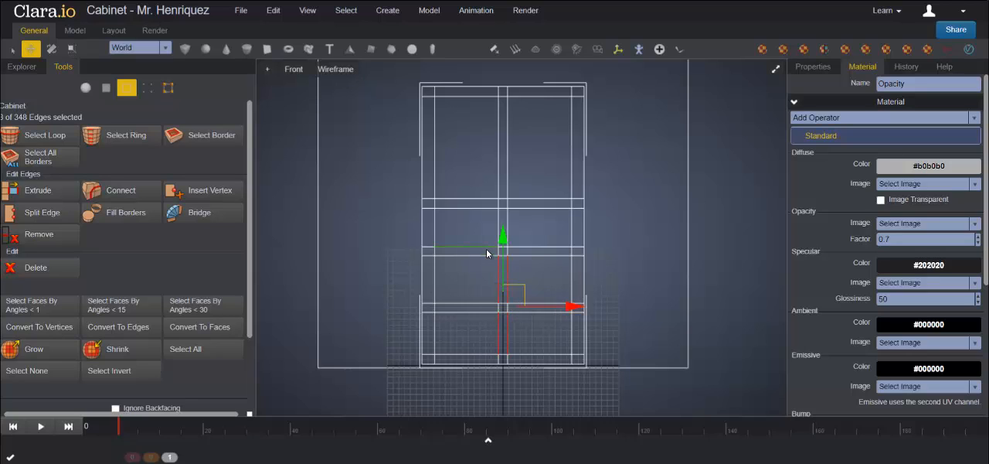
left_click_drag(490, 250, 517, 250)
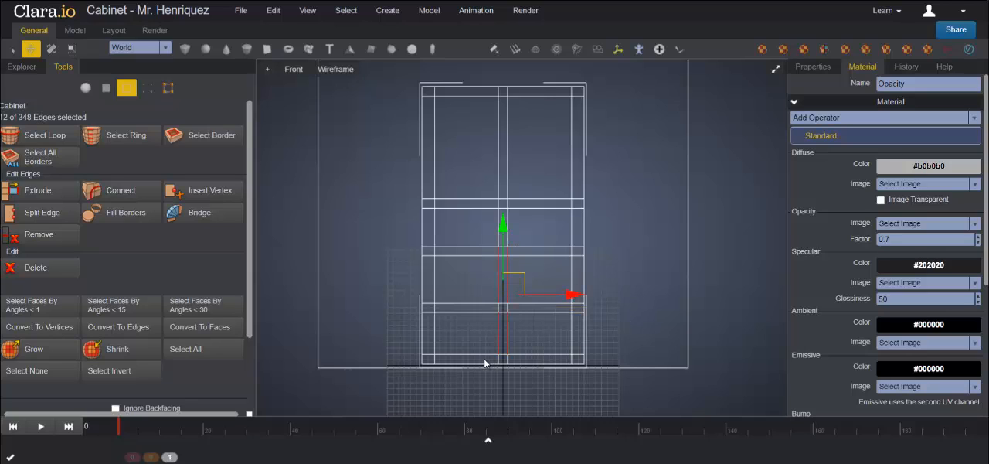
left_click_drag(487, 359, 523, 361, "shift")
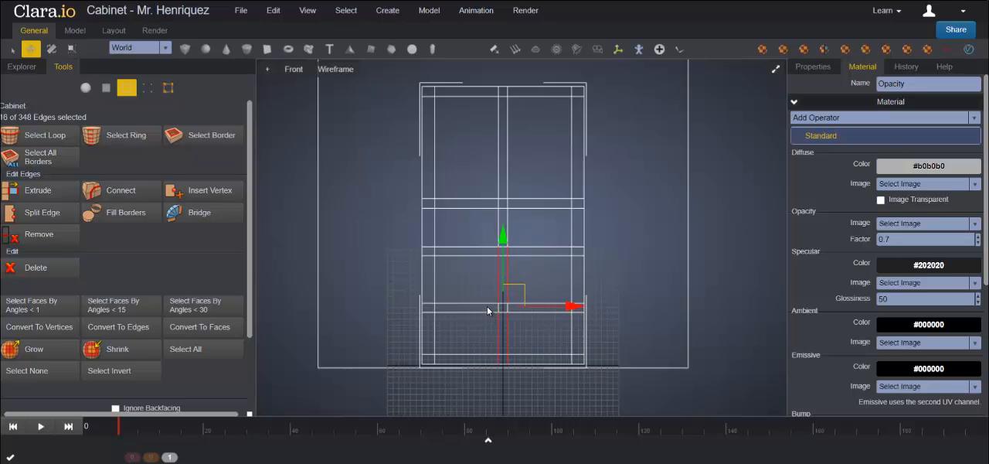
left_click_drag(487, 306, 529, 308, "shift")
left_click(38, 241)
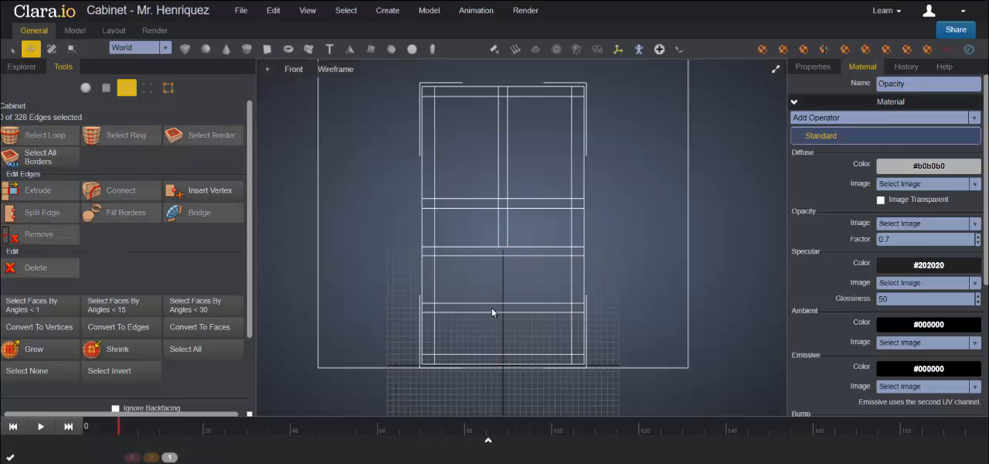
Step: Examine the Cabinet's edge layout from several angles in a maximized Perspective view, comparing it with the reference image
left_click(775, 68)
left_click(775, 69)
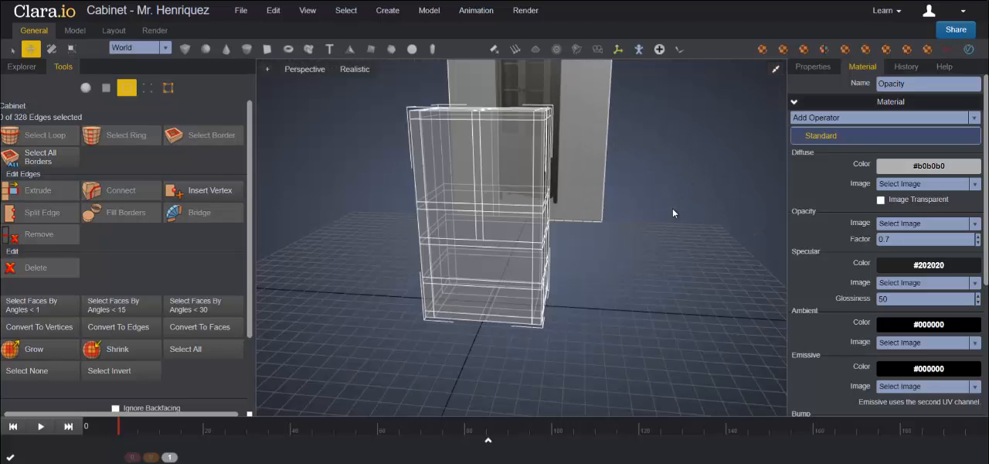
middle_click_drag(608, 300, 637, 277)
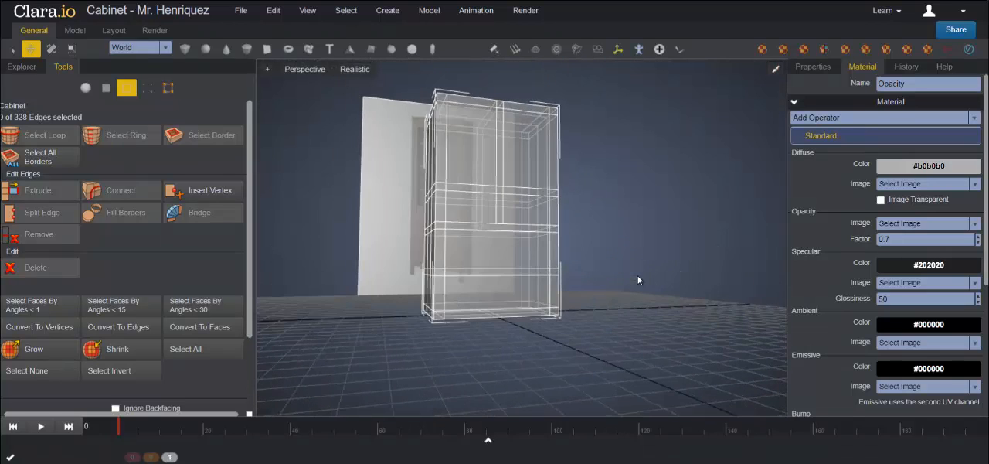
middle_click_drag(561, 266, 477, 309)
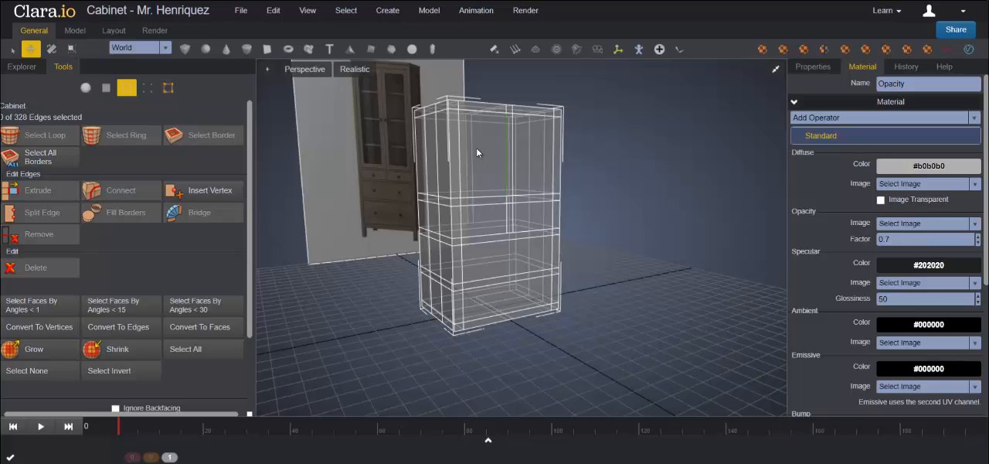
left_click_drag(613, 196, 515, 162)
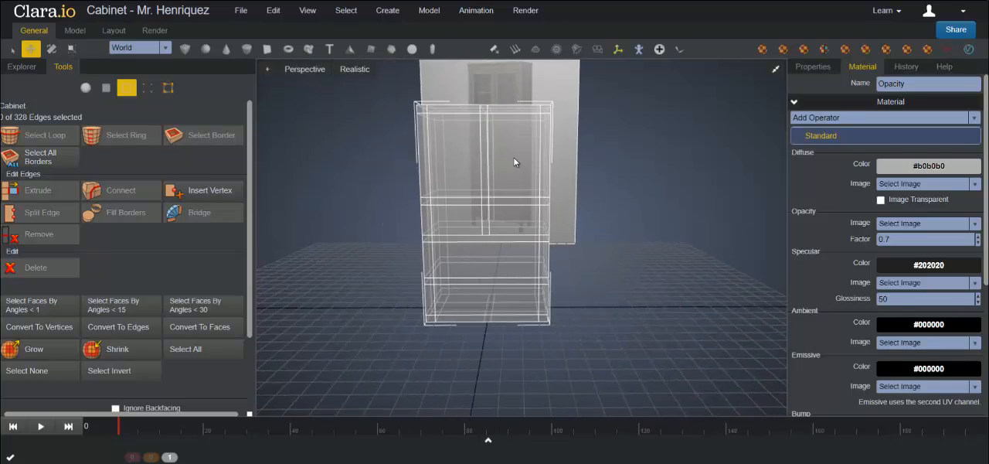
left_click_drag(617, 207, 630, 317)
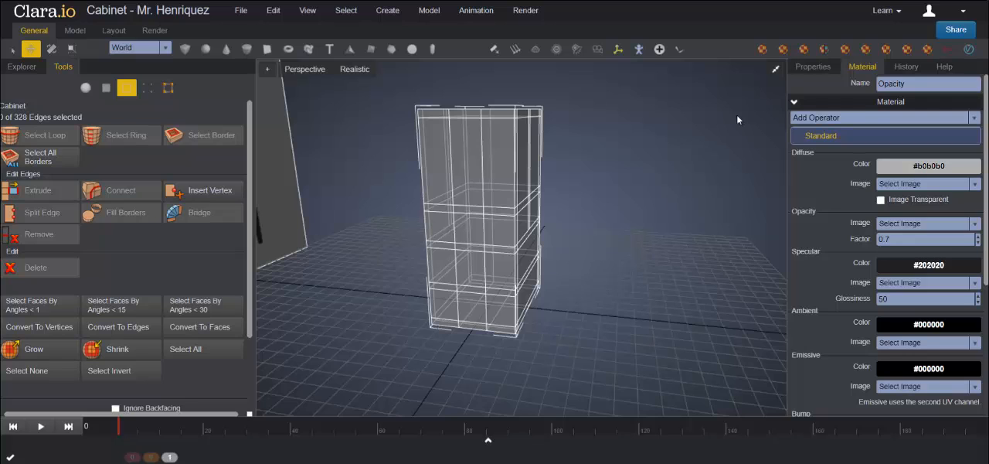
Step: Switch to a maximized Left wireframe view showing the whole side of the Cabinet
left_click(776, 71)
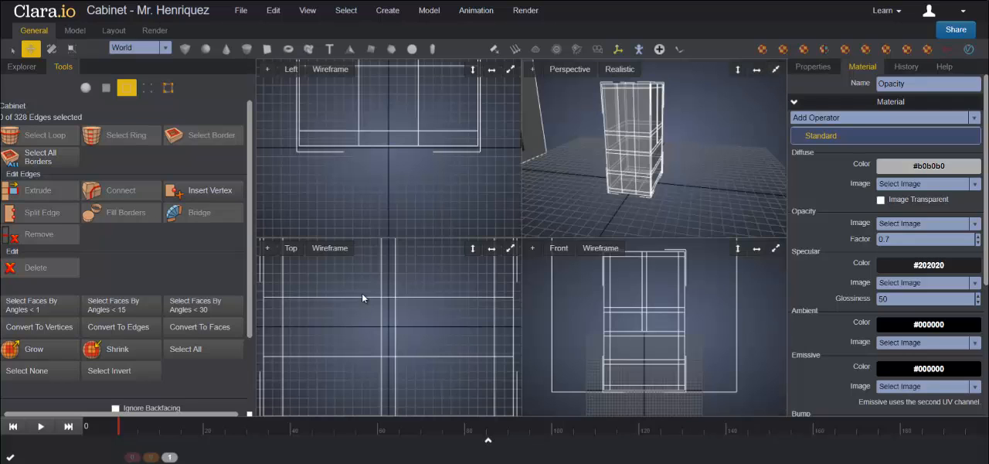
left_click(510, 69)
scroll(518, 206, "down", 5)
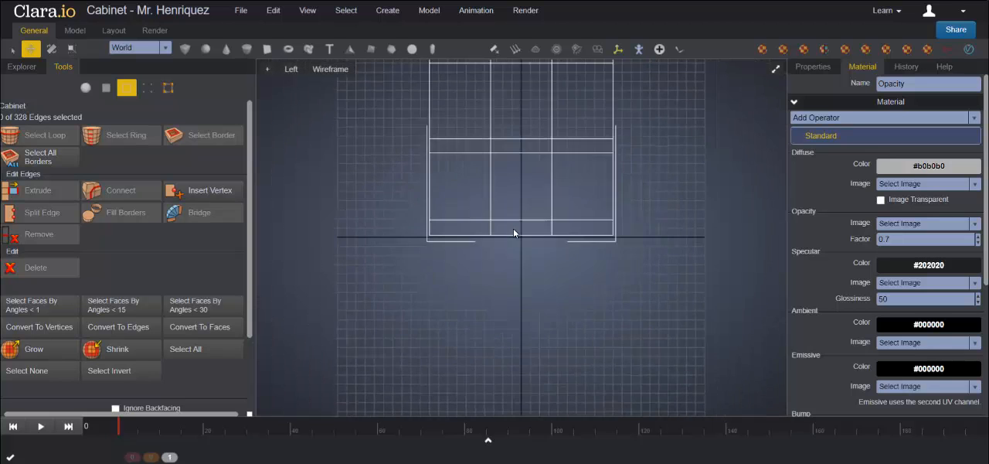
scroll(514, 341, "down", 3)
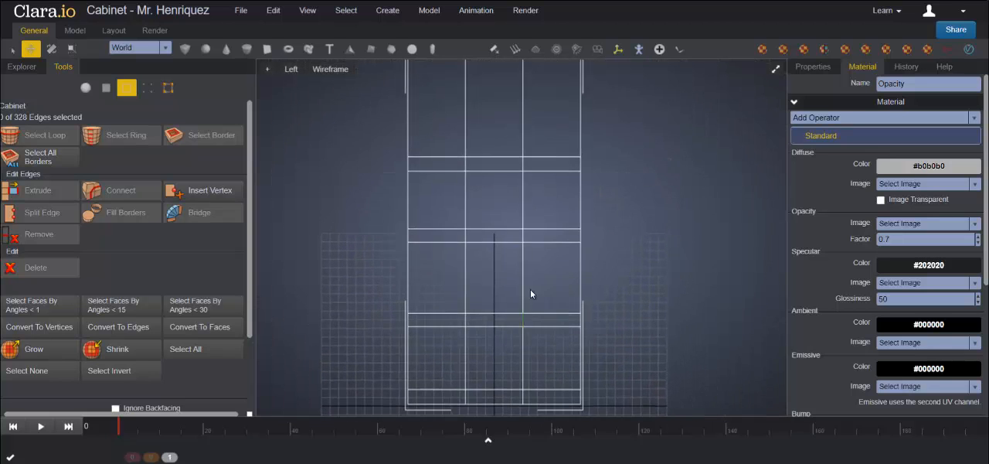
left_click(290, 70)
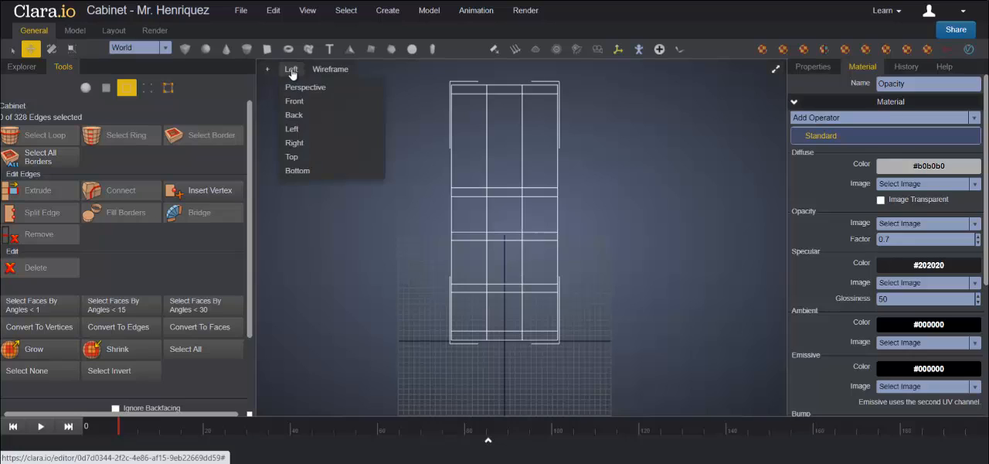
left_click(298, 130)
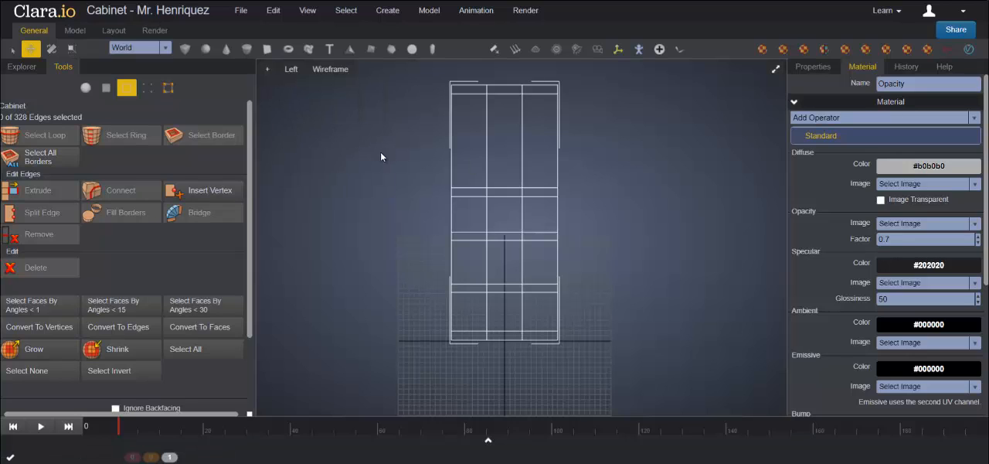
Step: Scale the two inner vertical edge loops on the Cabinet's side apart along Z towards its front and back, and clear the selection in Perspective view
double_click(521, 169)
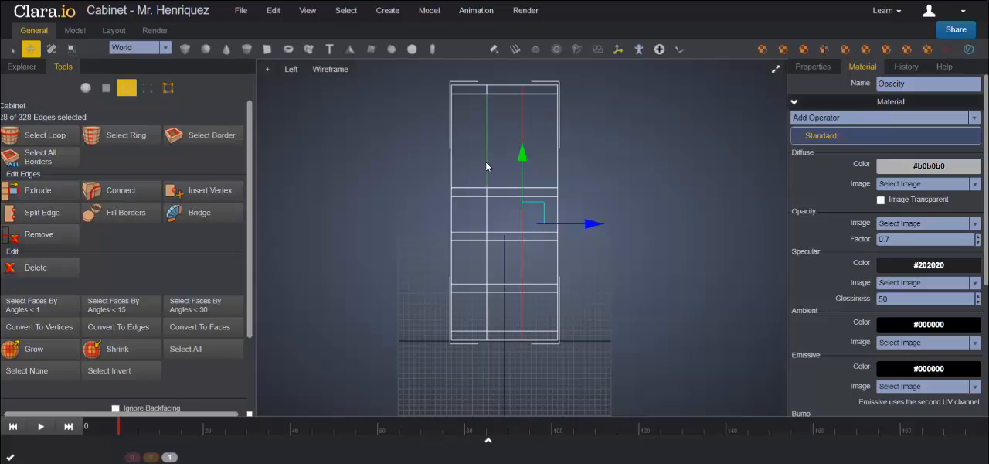
double_click(487, 162, "shift")
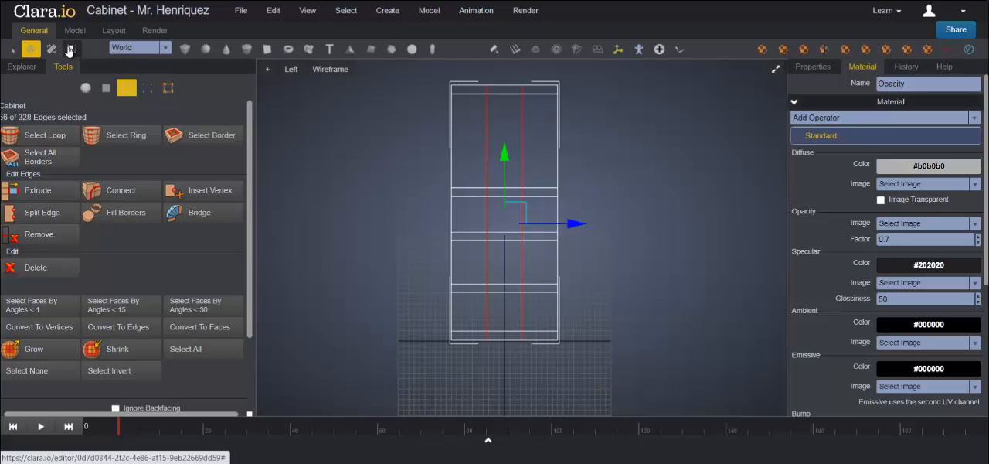
left_click(69, 50)
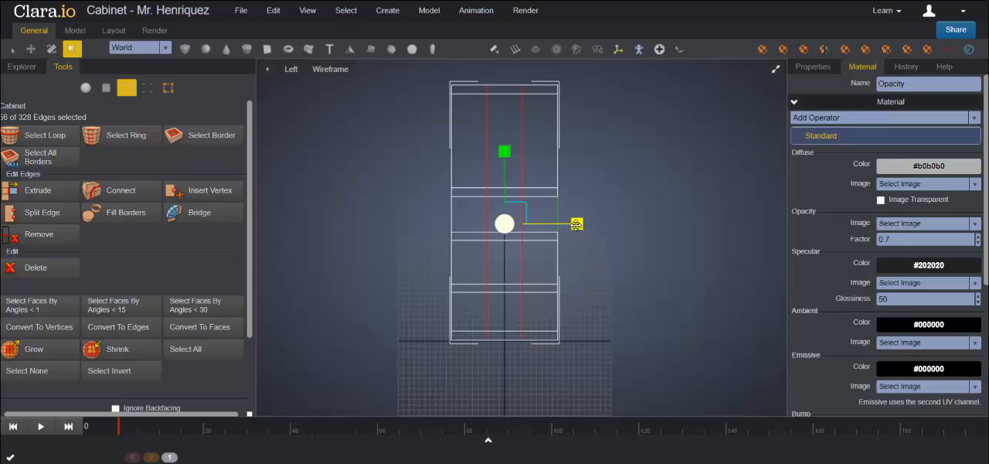
left_click_drag(576, 224, 600, 229)
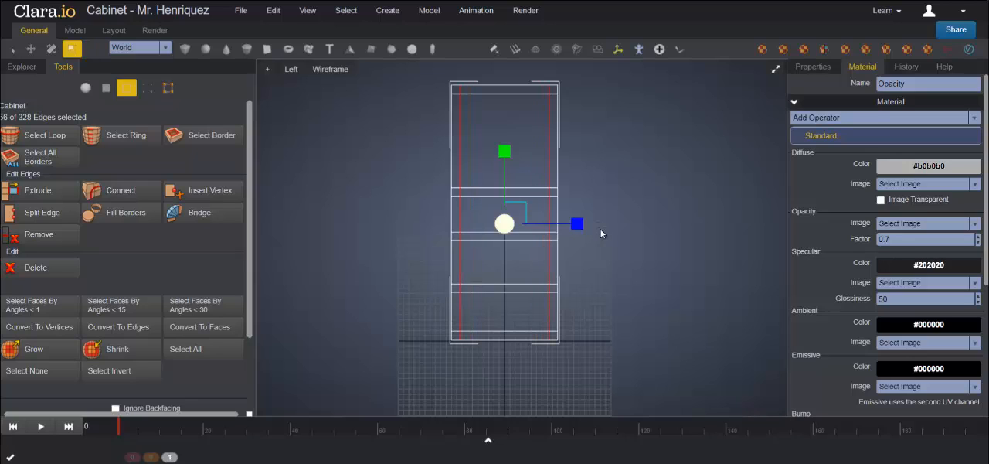
left_click(776, 70)
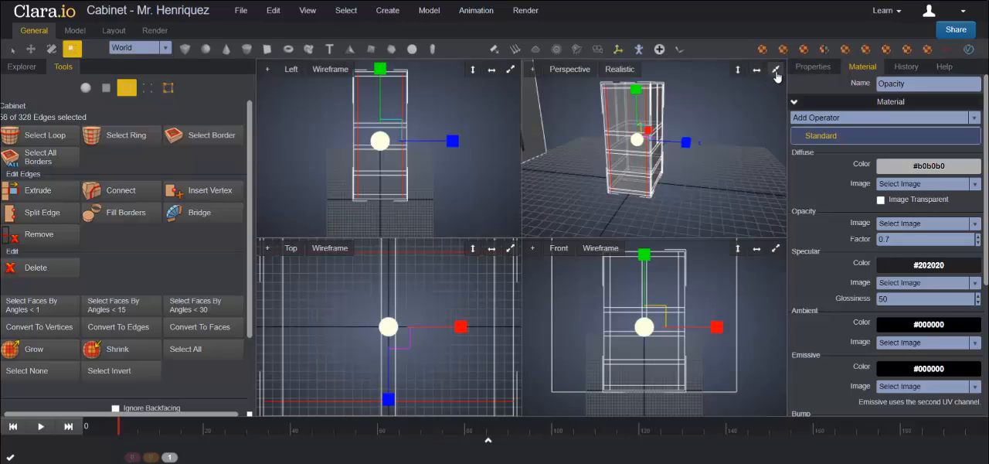
left_click(776, 70)
left_click(649, 182)
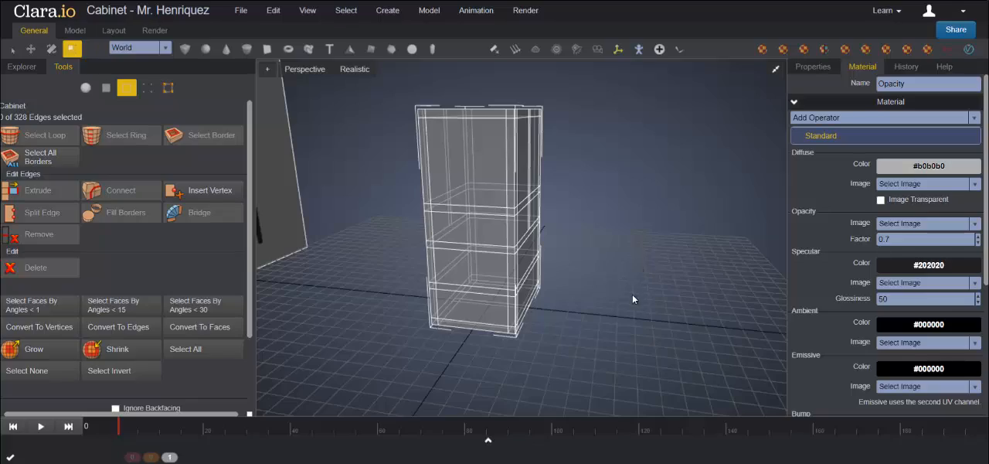
Step: Select the four small corner faces on the Cabinet's underside in face selection mode
right_click_drag(659, 302, 630, 233)
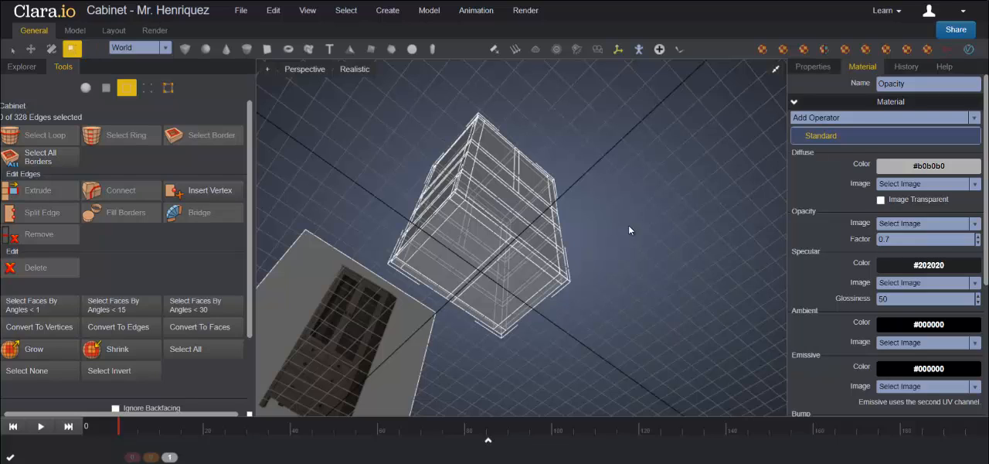
left_click(107, 87)
left_click(455, 201)
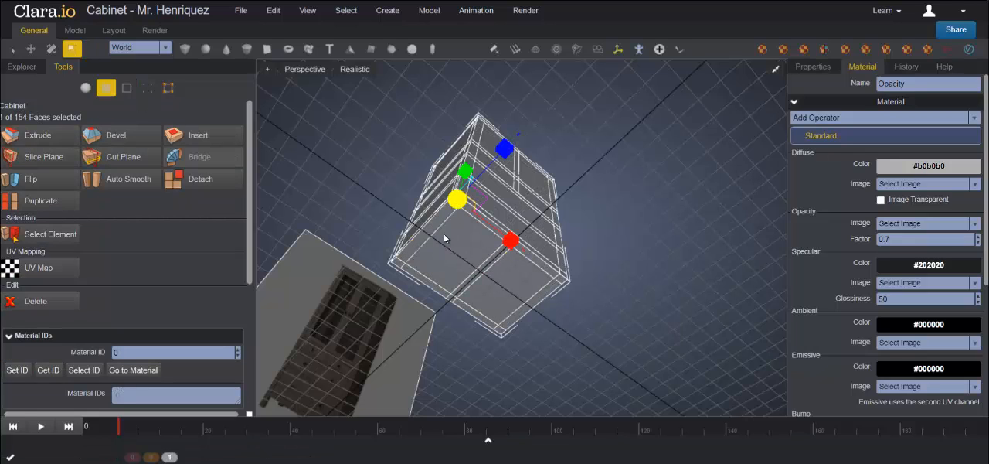
left_click(397, 264, "shift")
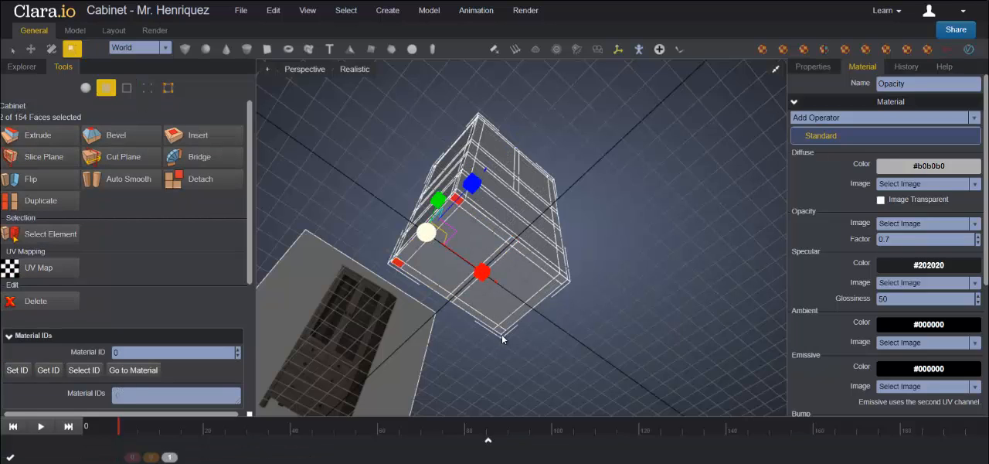
left_click(499, 332, "shift")
left_click(560, 281, "shift")
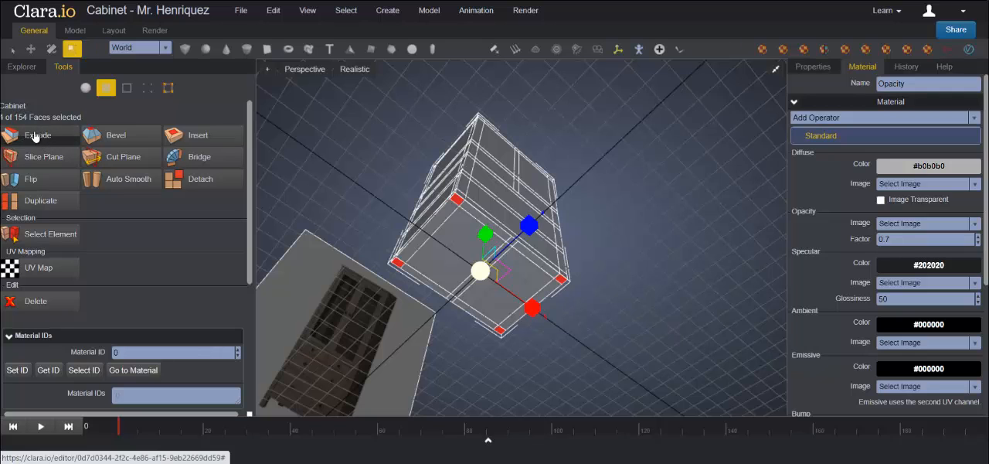
Step: Extrude the four corner faces on the Cabinet's underside into legs, shorten them slightly along Y, and clear the face selection
left_click(40, 137)
right_click_drag(495, 207, 632, 288)
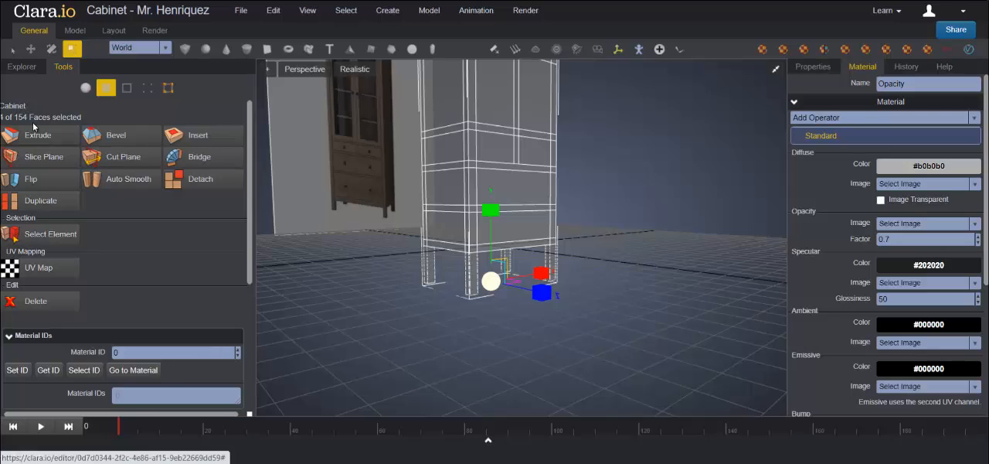
left_click(30, 49)
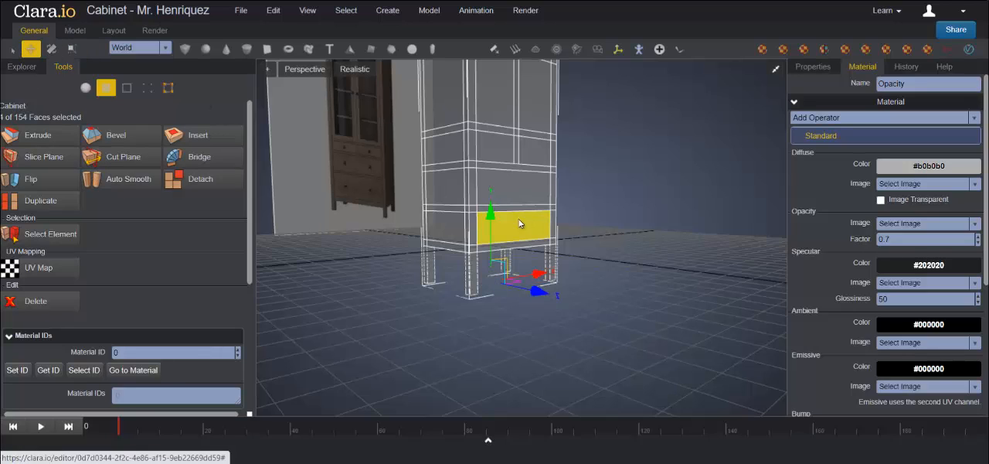
left_click_drag(491, 216, 492, 207)
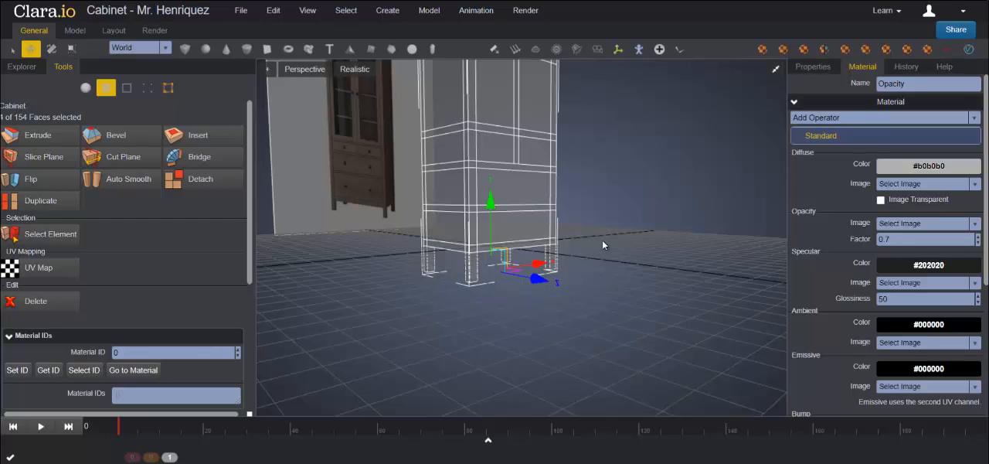
left_click(662, 192)
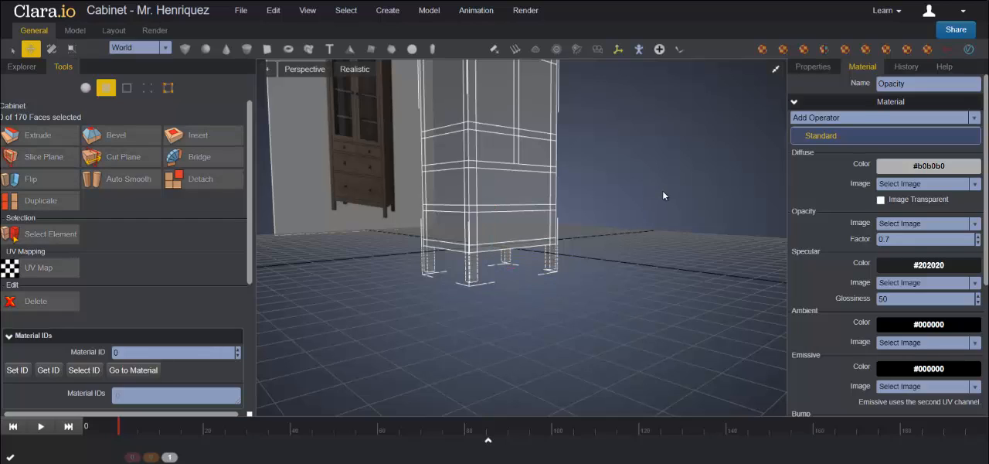
Step: Move the whole Cabinet up along Y in object mode until its legs stand on the grid
left_click(86, 88)
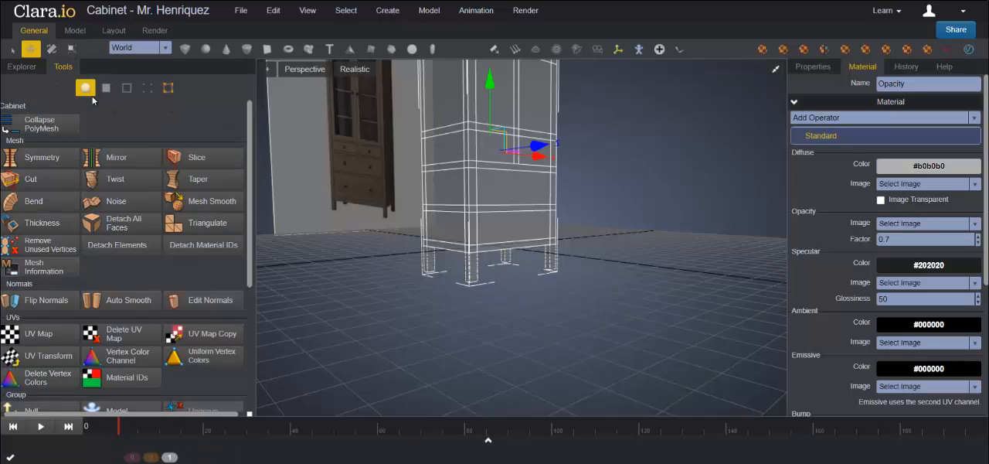
scroll(640, 275, "down", 3)
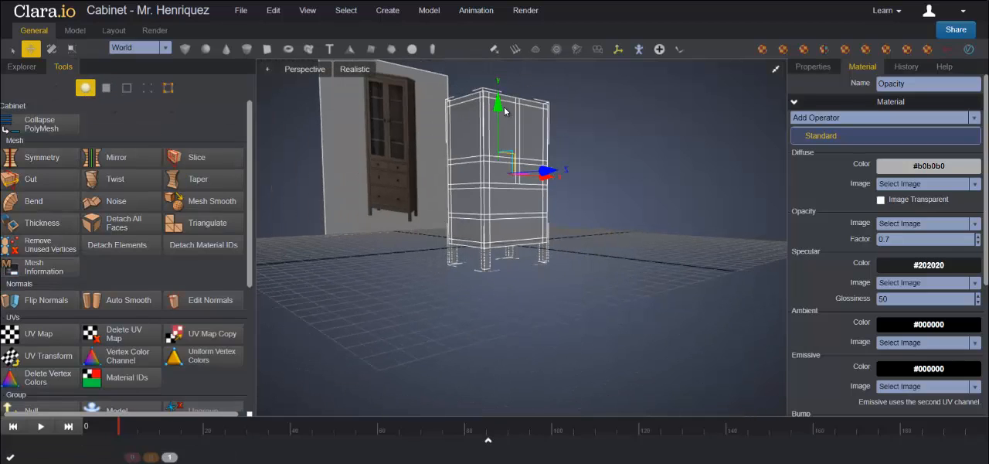
left_click_drag(504, 111, 500, 89)
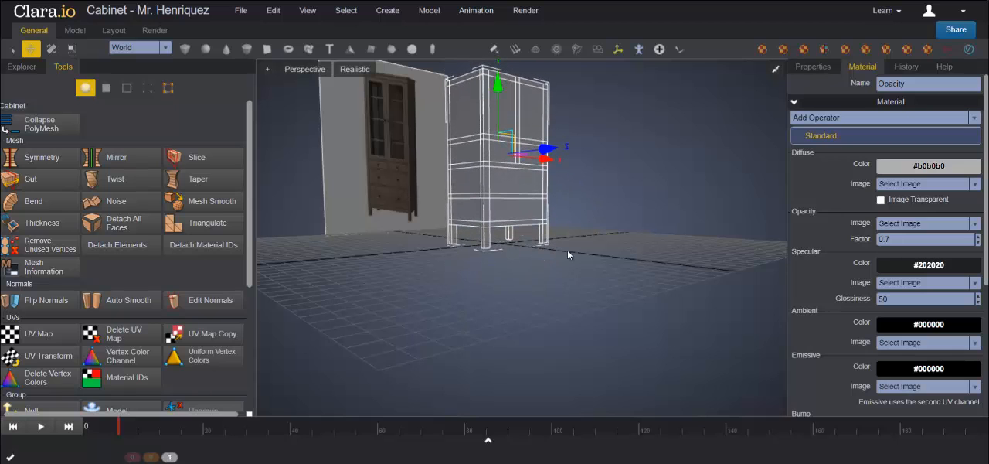
middle_click_drag(613, 275, 636, 295)
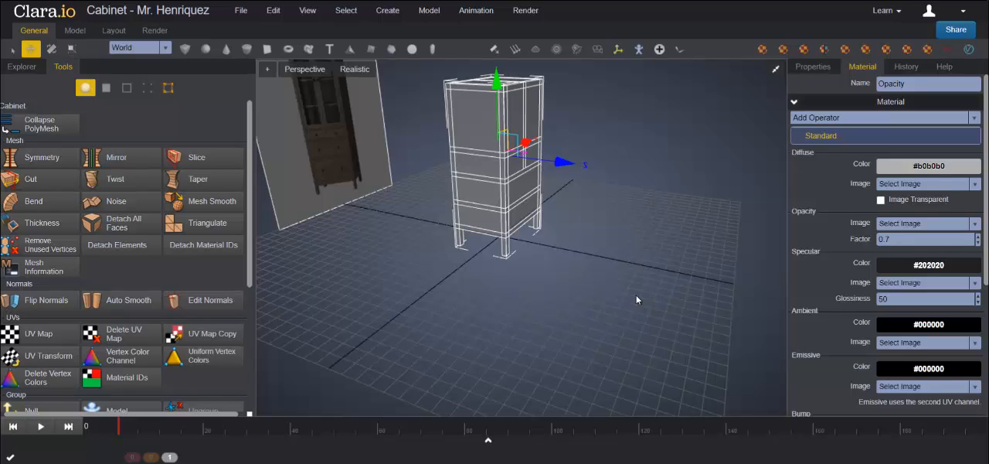
Step: Select the six drawer and door panel faces on the Cabinet's front in face selection mode
left_click(106, 88)
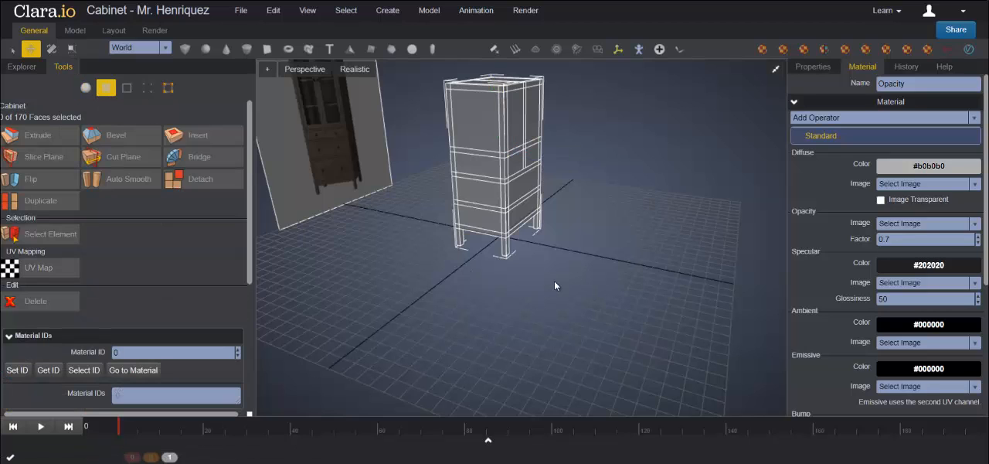
right_click_drag(554, 280, 513, 280)
left_click(505, 220)
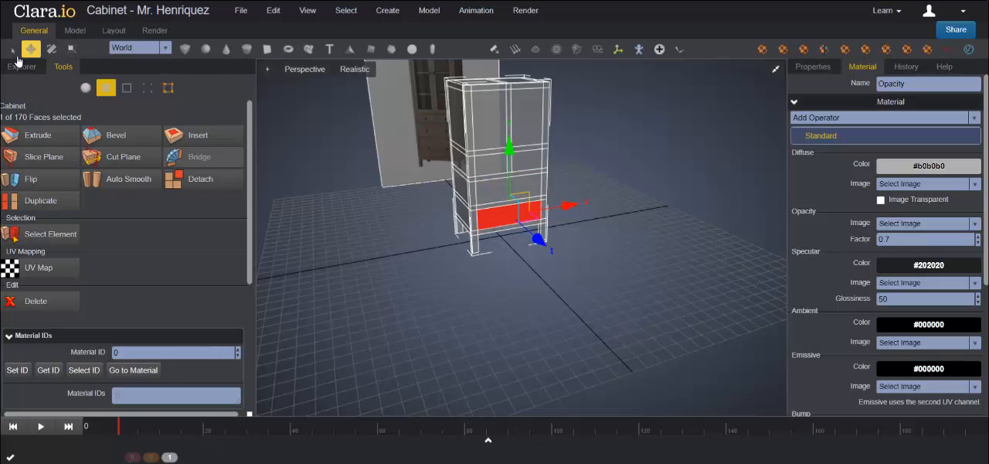
left_click(11, 49)
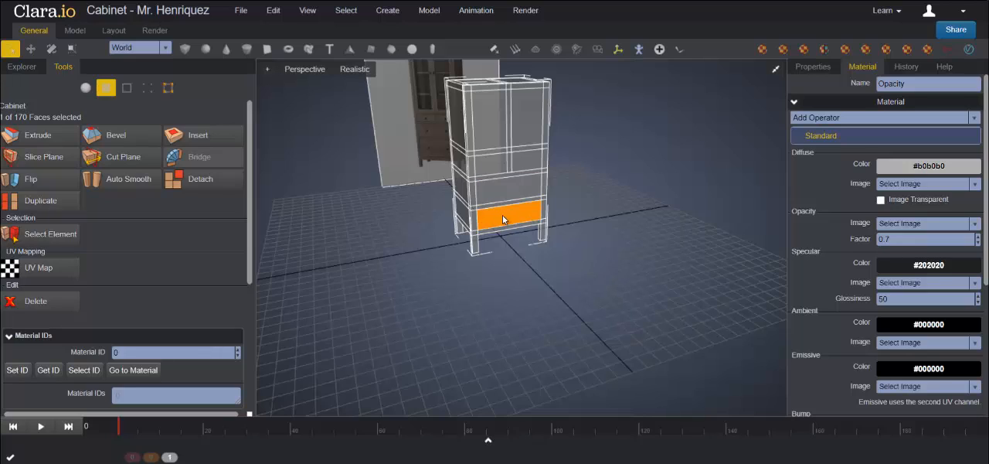
left_click(513, 193, "shift")
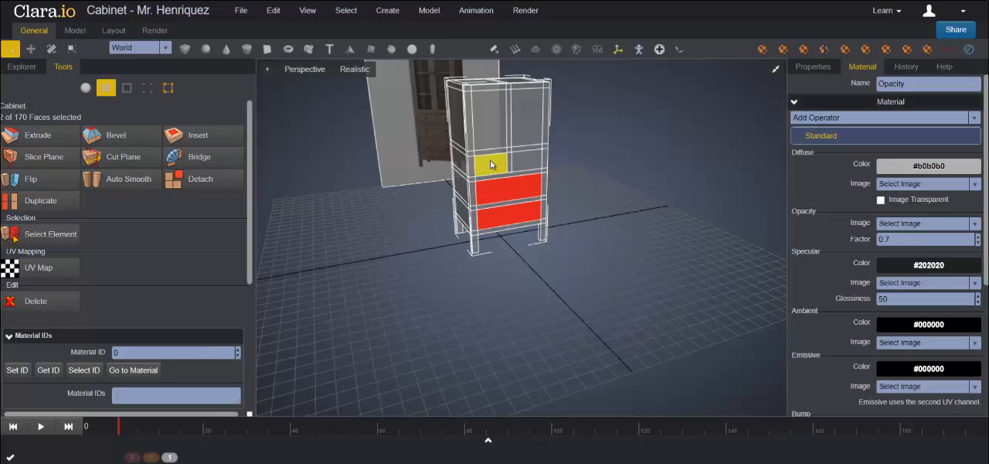
left_click(491, 164, "shift")
left_click(528, 160, "shift")
left_click(528, 120, "shift")
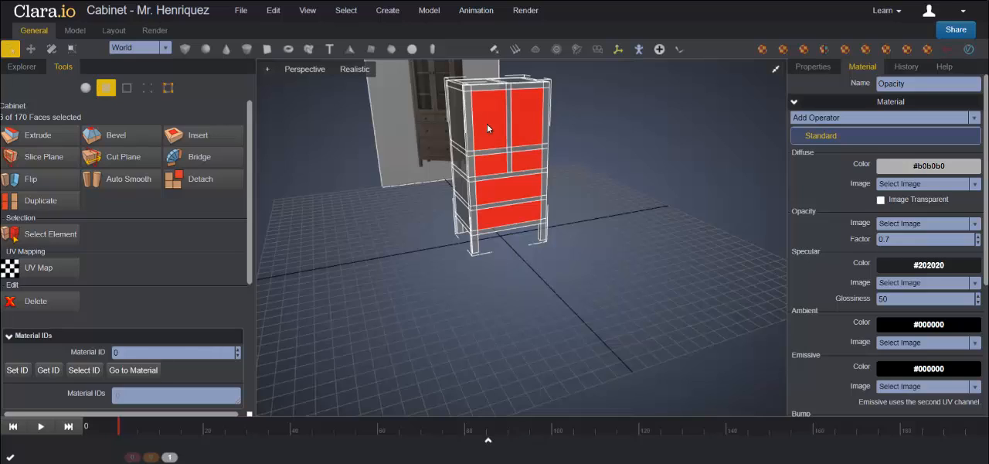
middle_click_drag(558, 306, 588, 322)
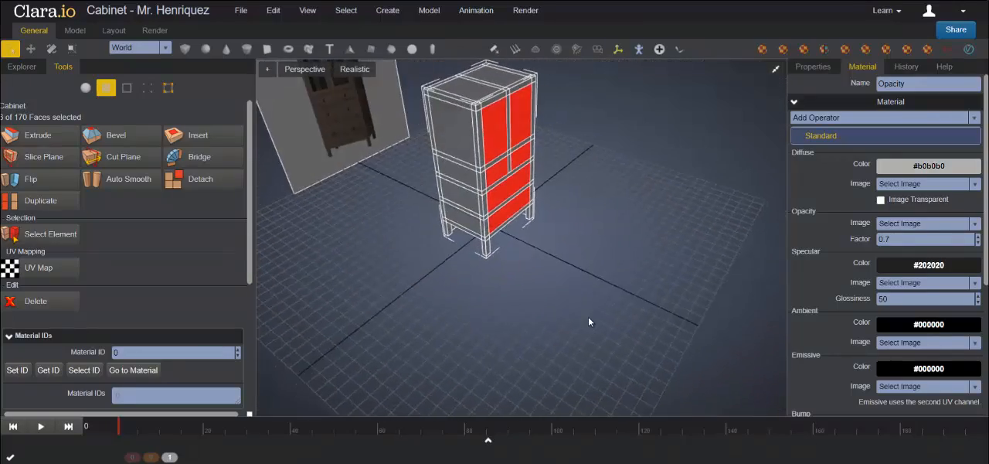
Step: Extrude the six selected front faces and move them back along Z into the Cabinet's body
left_click(40, 135)
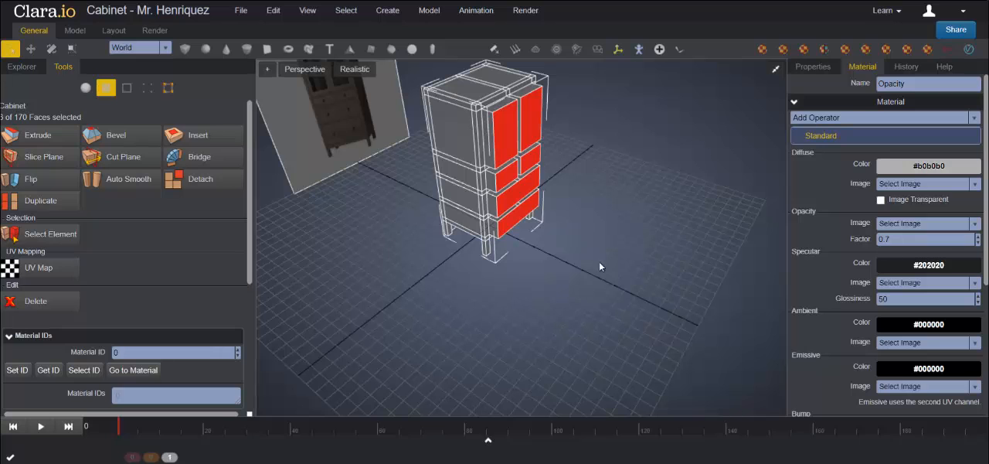
middle_click_drag(639, 277, 666, 247)
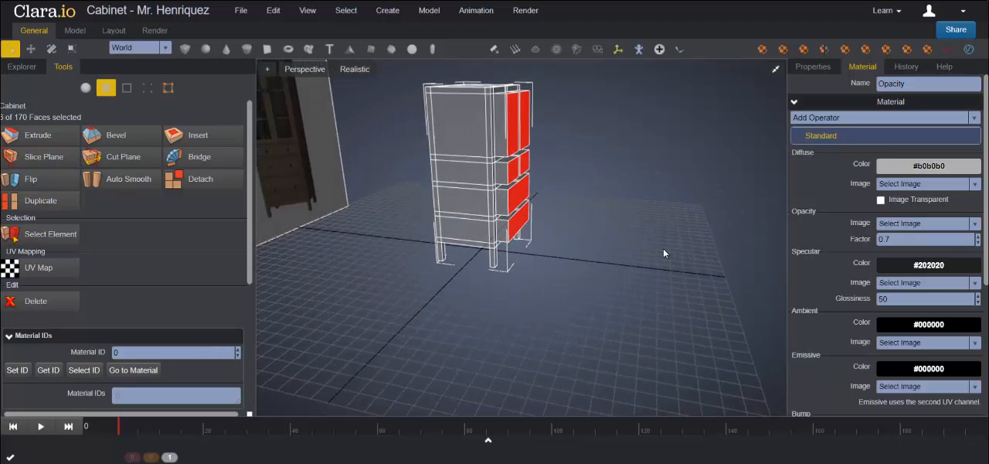
left_click(30, 49)
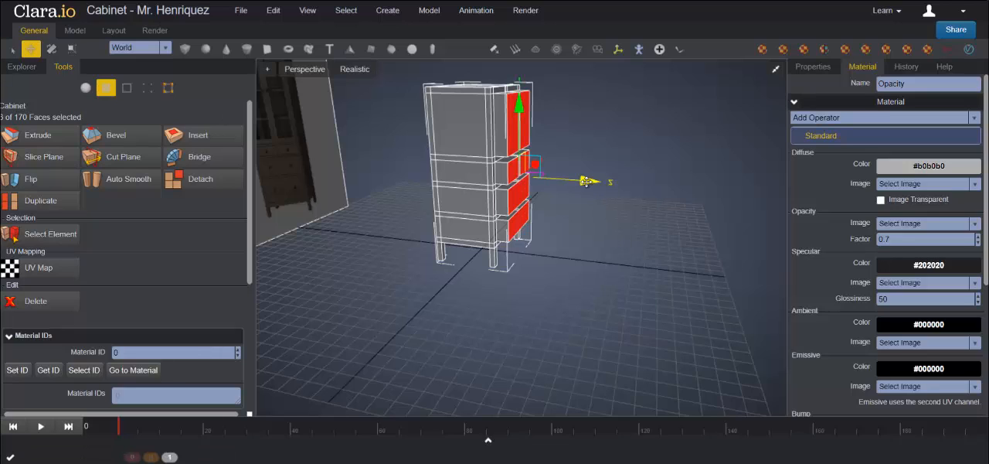
left_click_drag(585, 180, 533, 180)
Step: Move the recessed faces along Z to the Cabinet's inner back edge loop in a maximized Left view, and clear the selection in Perspective view
left_click(774, 72)
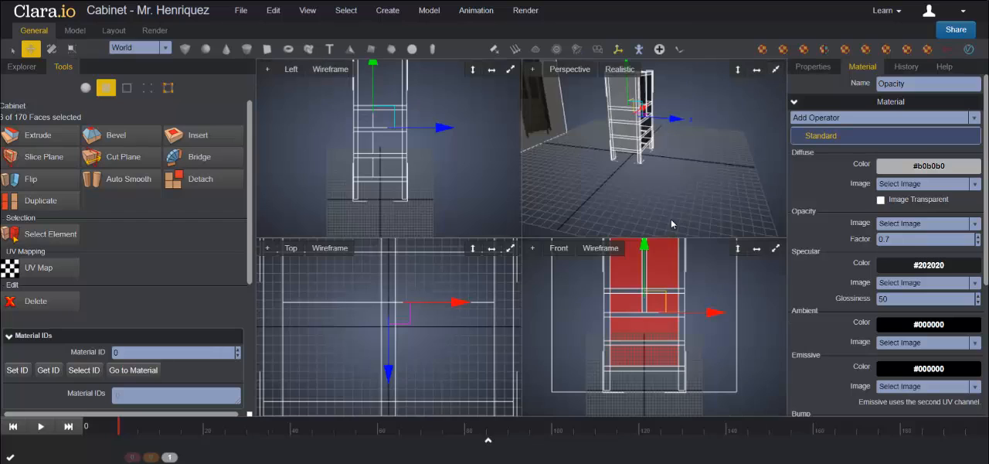
scroll(488, 300, "down", 5)
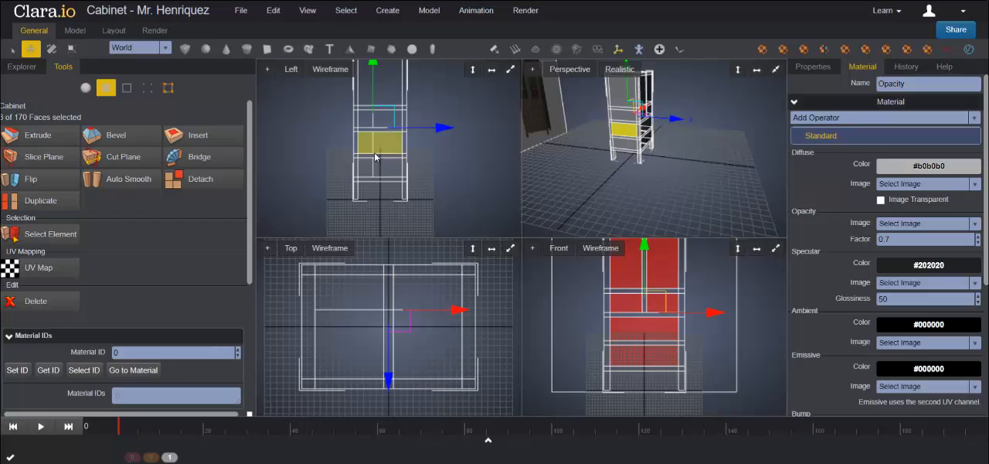
scroll(333, 112, "down", 2)
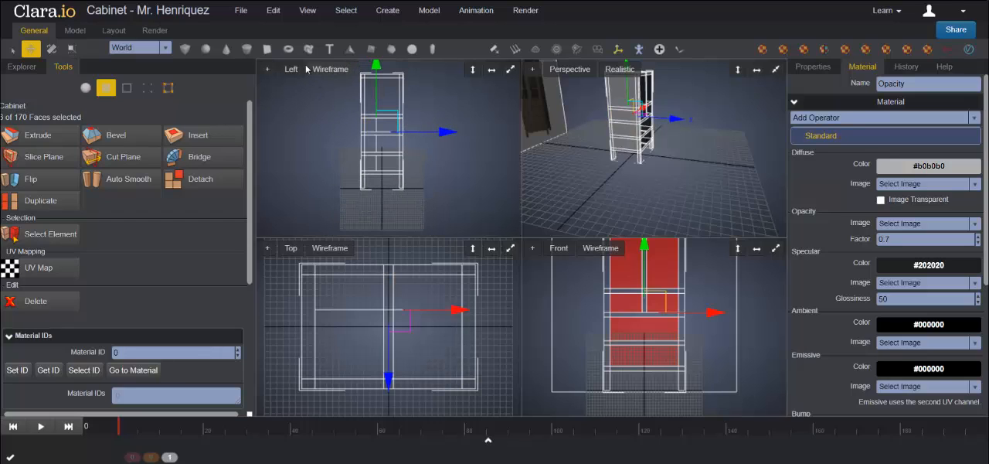
left_click(511, 70)
left_click_drag(564, 206, 558, 207)
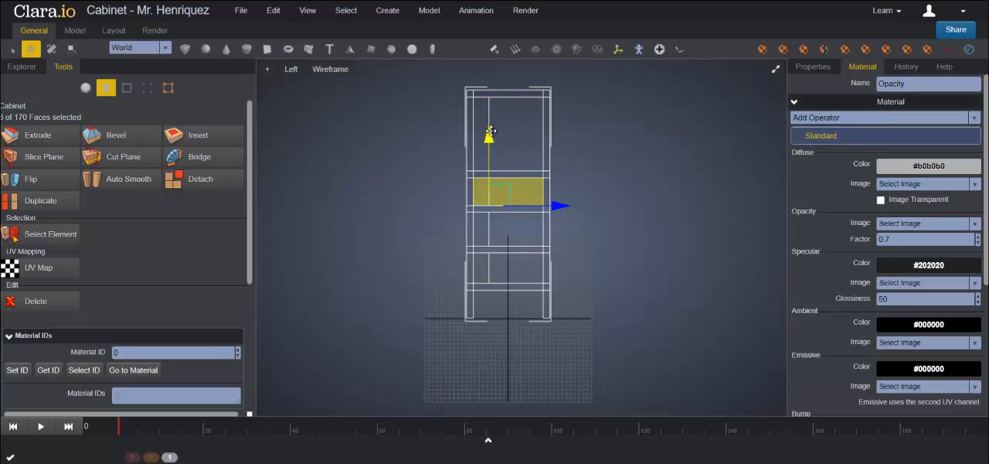
left_click_drag(558, 206, 552, 206)
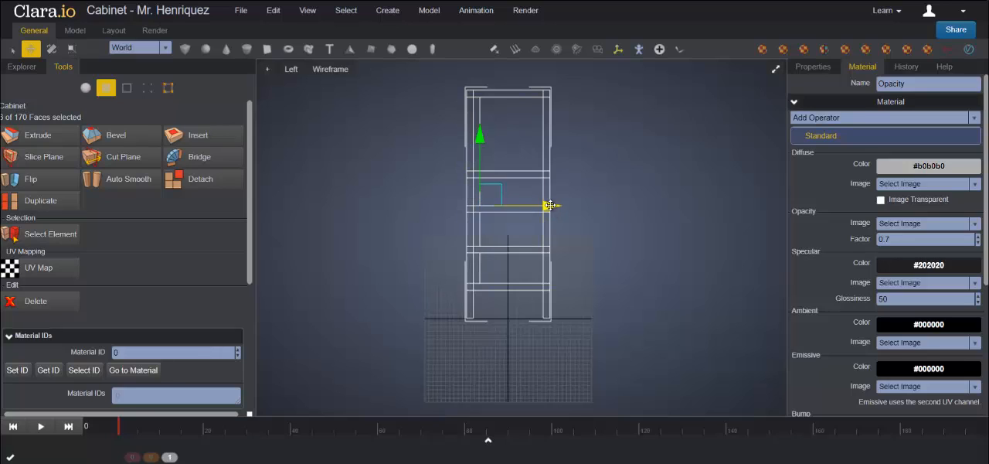
left_click_drag(549, 205, 546, 205)
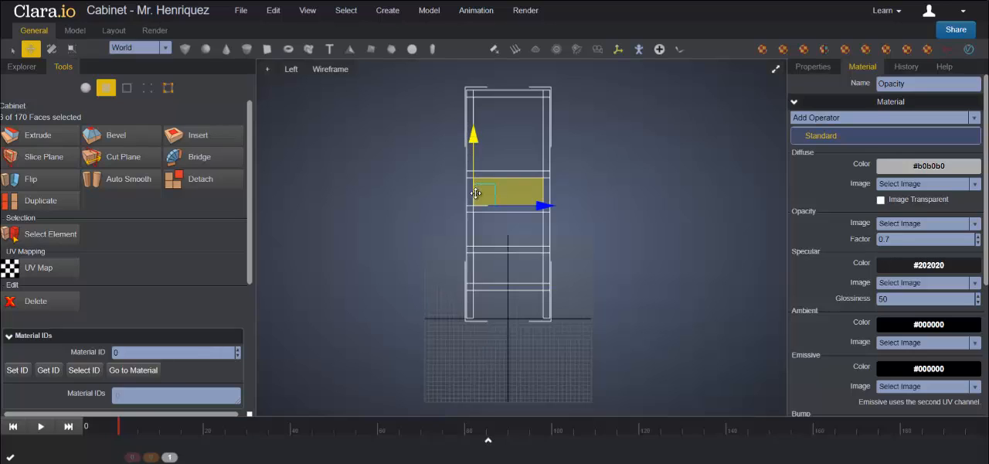
left_click(775, 68)
left_click(775, 68)
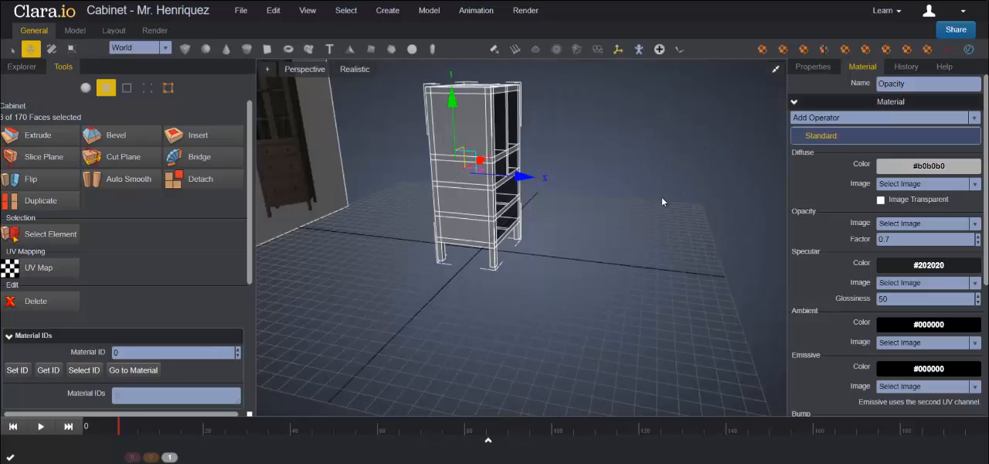
left_click(655, 205)
Step: Select all fifteen faces on the Cabinet's top surface, including the corner and border strips
right_click_drag(670, 249, 664, 269)
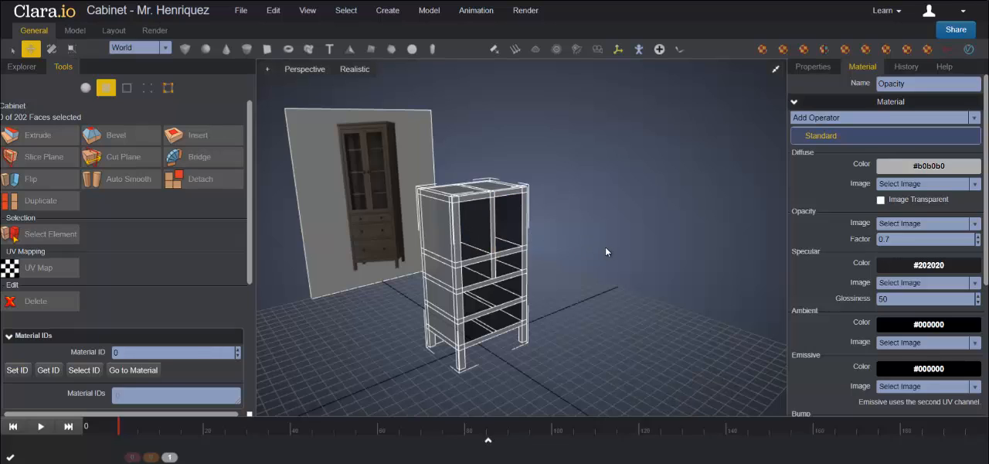
scroll(462, 200, "down", 1)
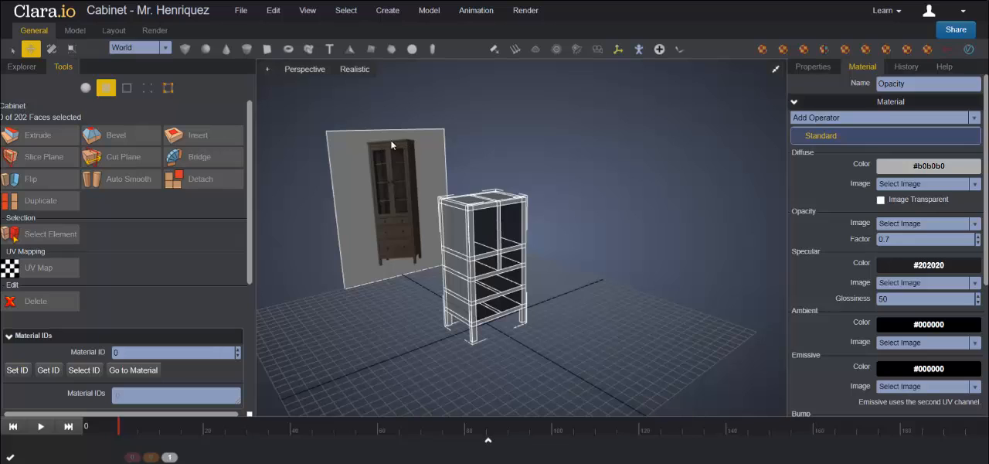
scroll(383, 147, "up", 2)
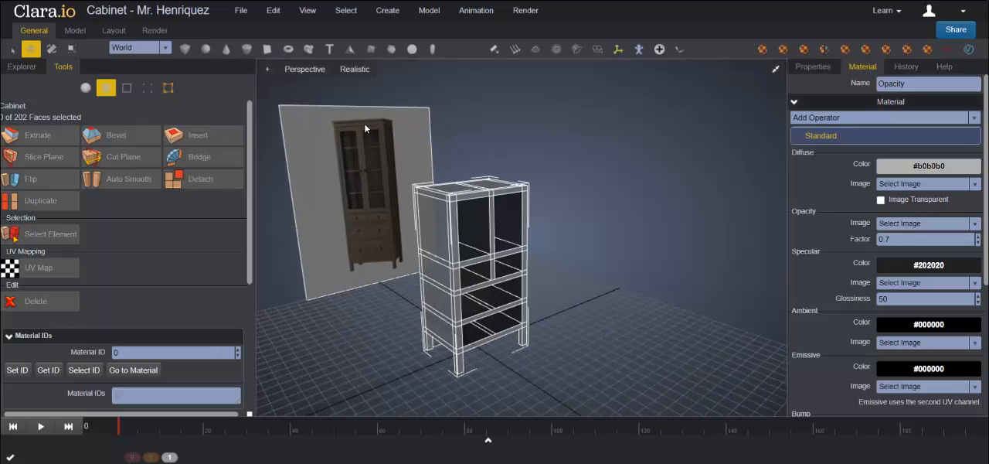
middle_click_drag(594, 230, 595, 248)
scroll(595, 248, "up", 2)
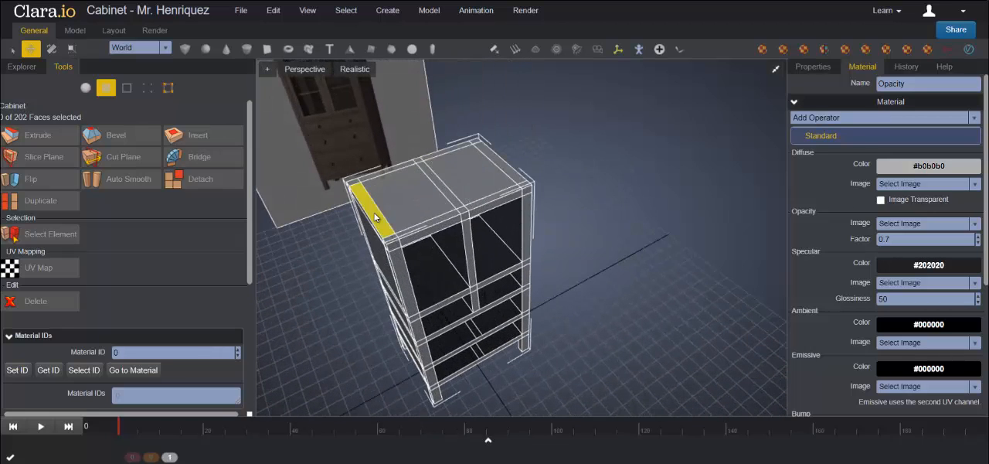
left_click(354, 184)
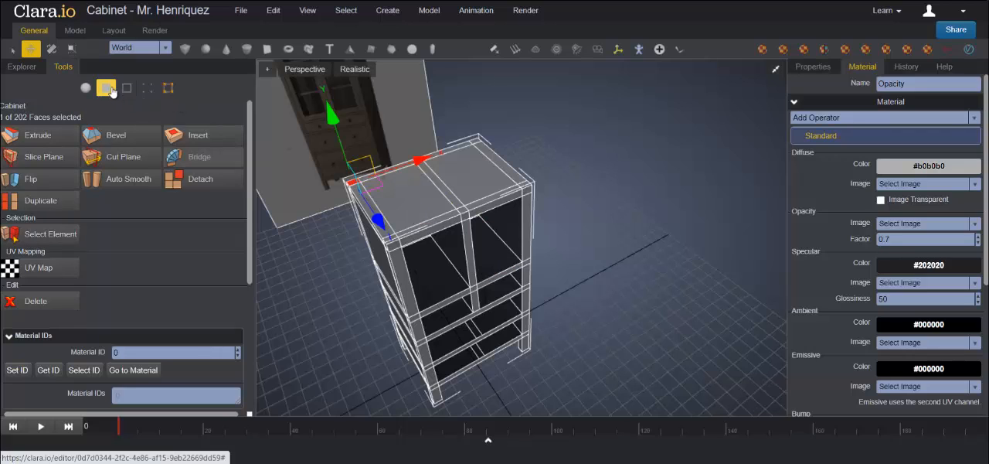
left_click(10, 48)
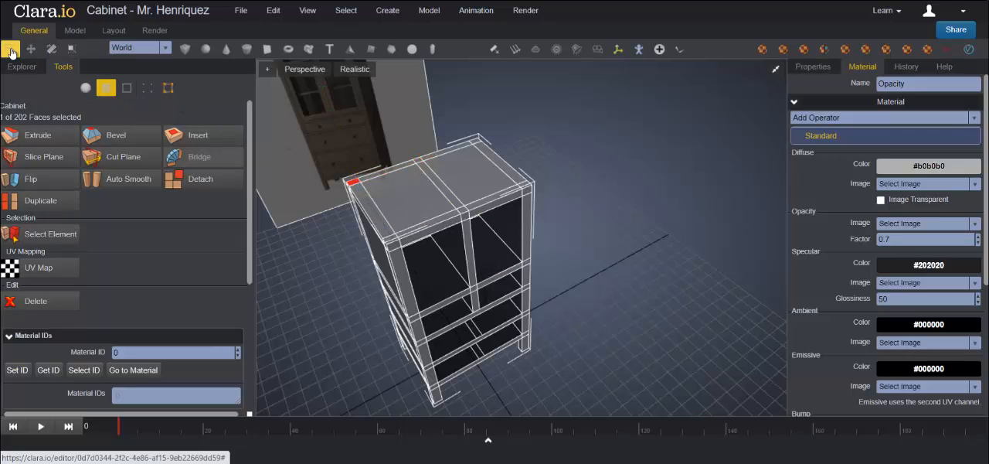
left_click(402, 167, "shift")
left_click(418, 161, "shift")
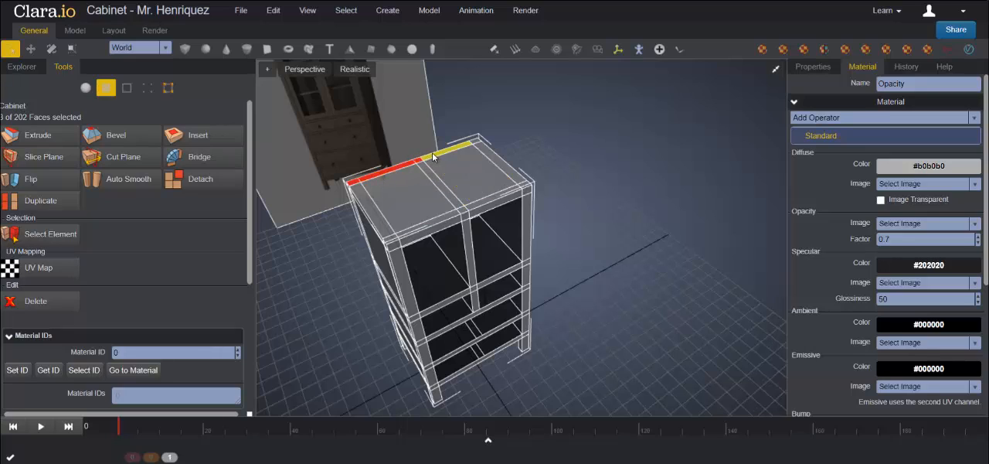
left_click(438, 154, "shift")
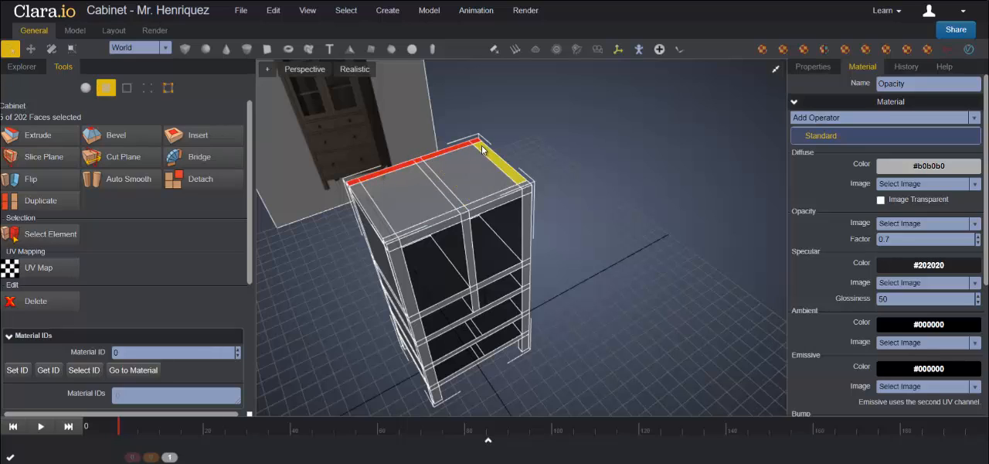
left_click(498, 160, "shift")
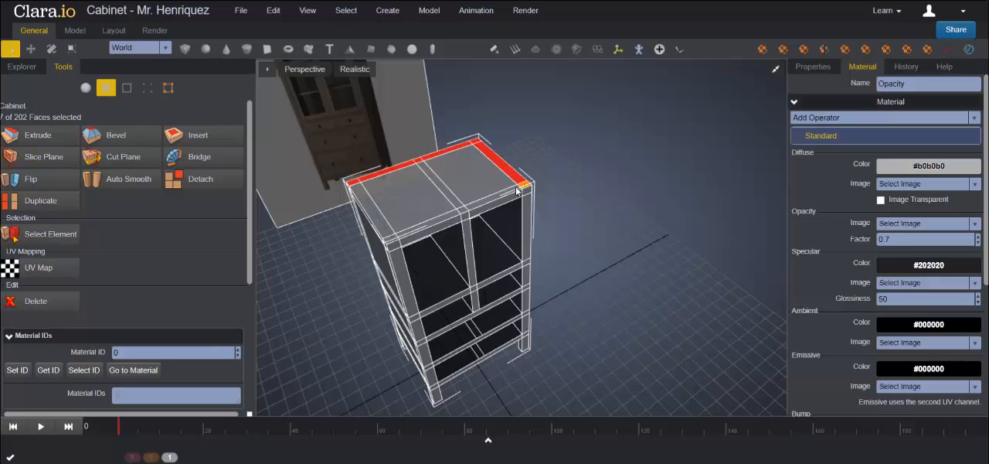
left_click(446, 194, "shift")
left_click(398, 193, "shift")
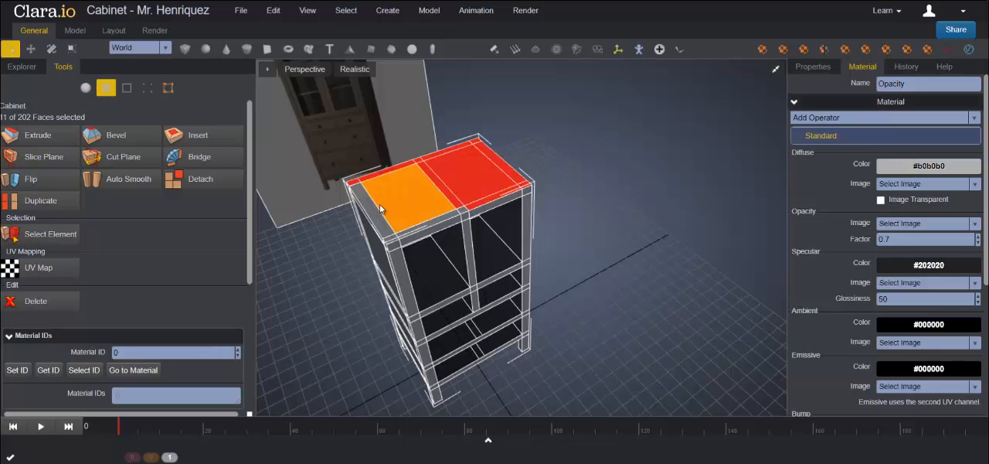
left_click(387, 232, "shift")
left_click(392, 241, "shift")
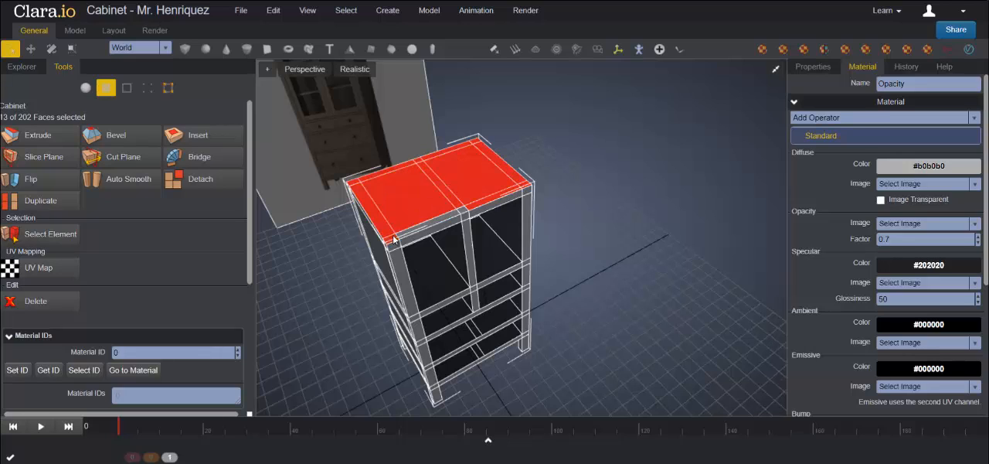
left_click(422, 232, "shift")
Step: Extrude the fifteen selected top faces and lower them along Y to form a thin top slab
mouse_move(625, 280)
middle_mouse_down()
mouse_move(748, 251)
mouse_move(587, 242)
mouse_move(566, 206)
mouse_move(601, 268)
mouse_move(636, 276)
mouse_move(634, 267)
middle_mouse_up()
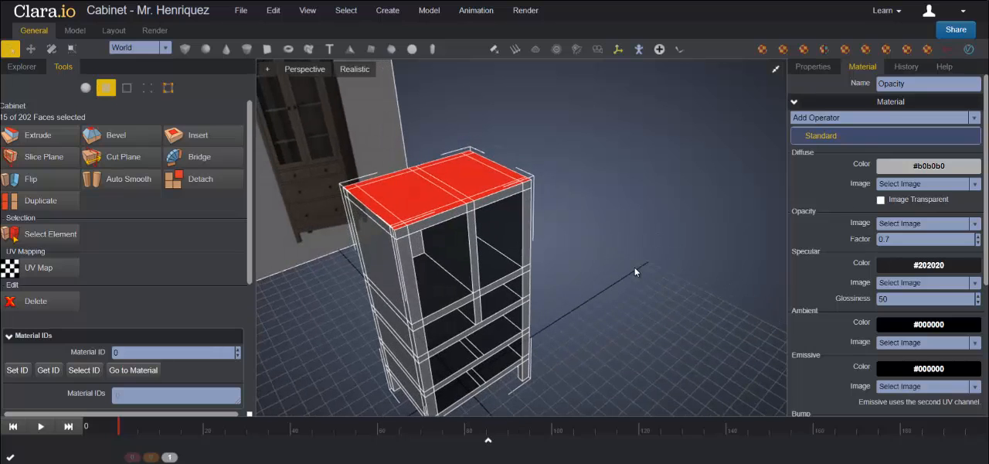
left_click(39, 136)
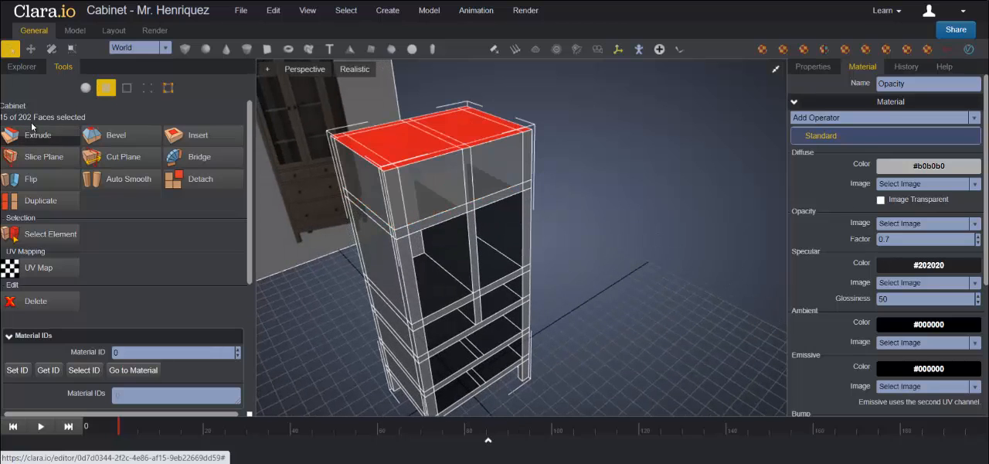
left_click(31, 49)
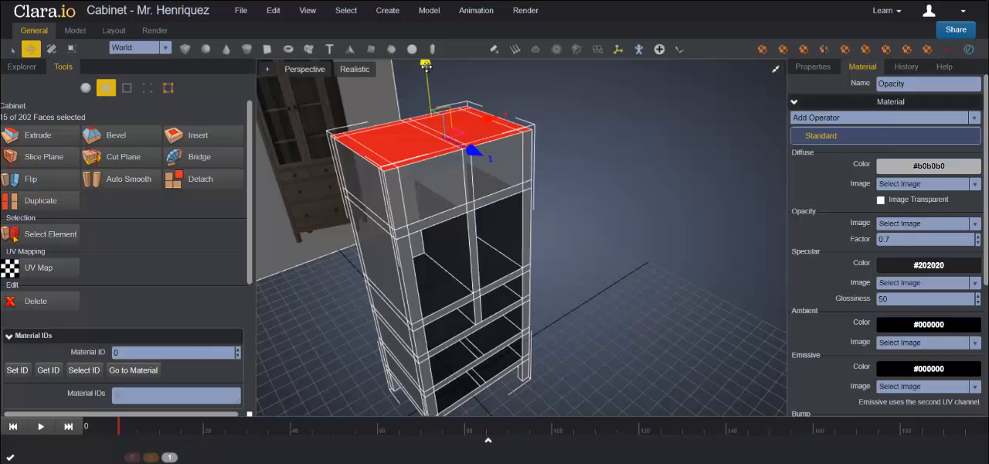
left_click_drag(426, 67, 426, 91)
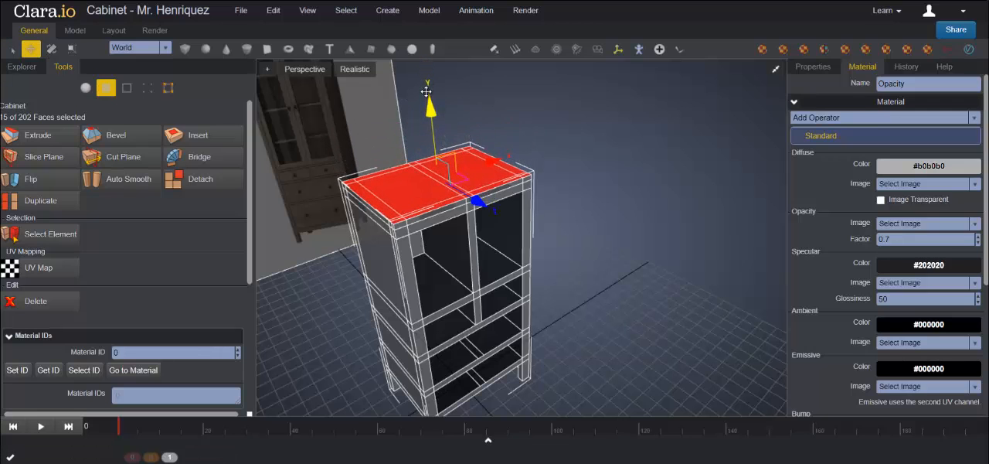
Step: Clear the selection and select the five front edge faces of the Cabinet's thin top slab
right_click_drag(591, 204, 581, 183)
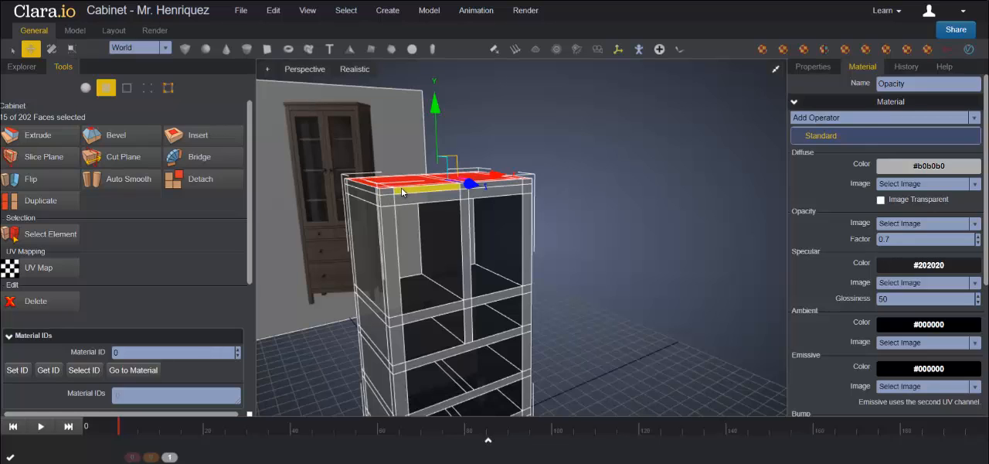
left_click(565, 207)
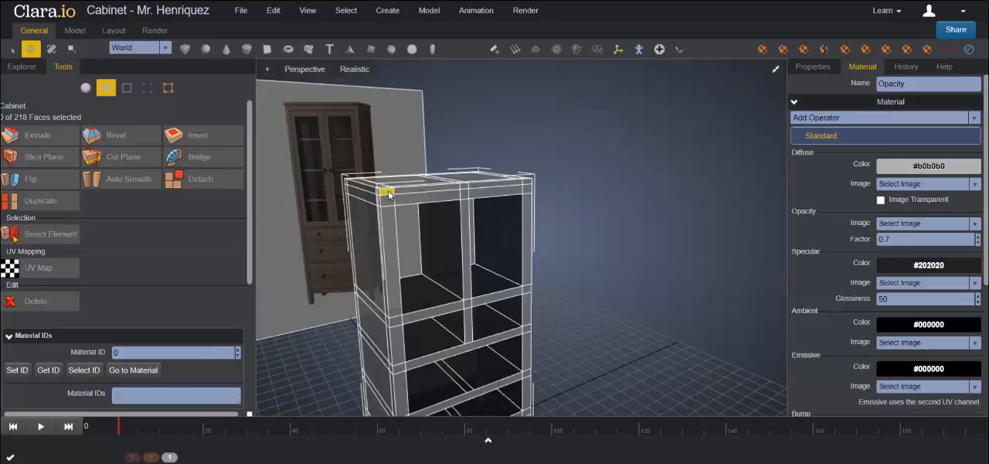
left_click(389, 196)
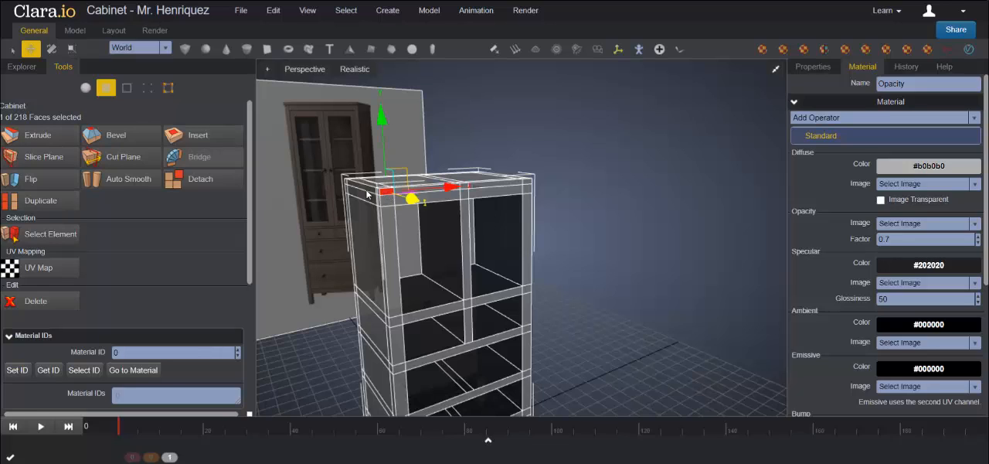
left_click(11, 49)
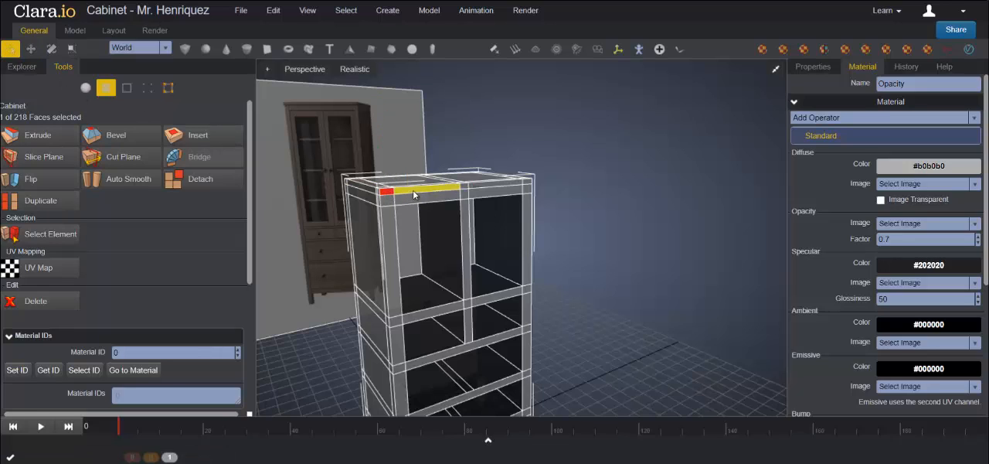
left_click(457, 189, "shift")
left_click(466, 187, "shift")
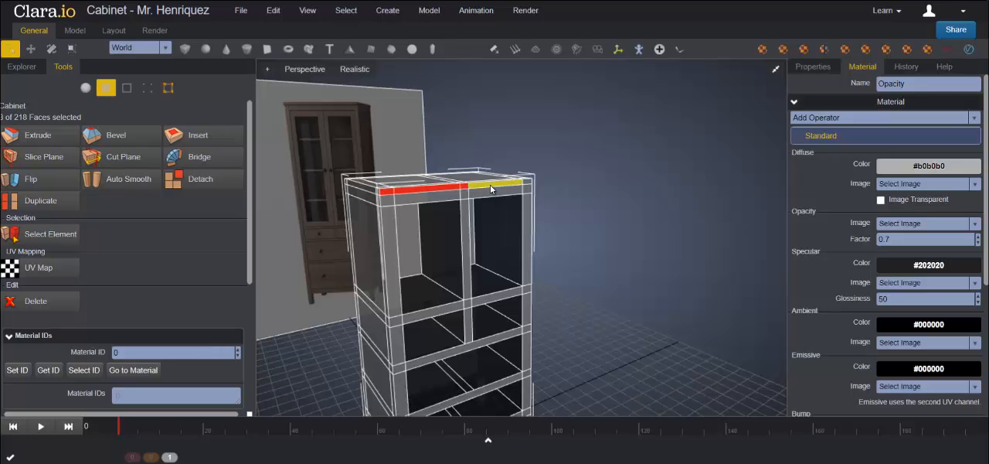
left_click(490, 187, "shift")
left_click(530, 182, "shift")
Step: Add the top slab's edge faces on both sides and the back to the selection, completing the sixteen-face ring
right_click_drag(631, 225, 513, 224)
left_click(505, 208, "shift")
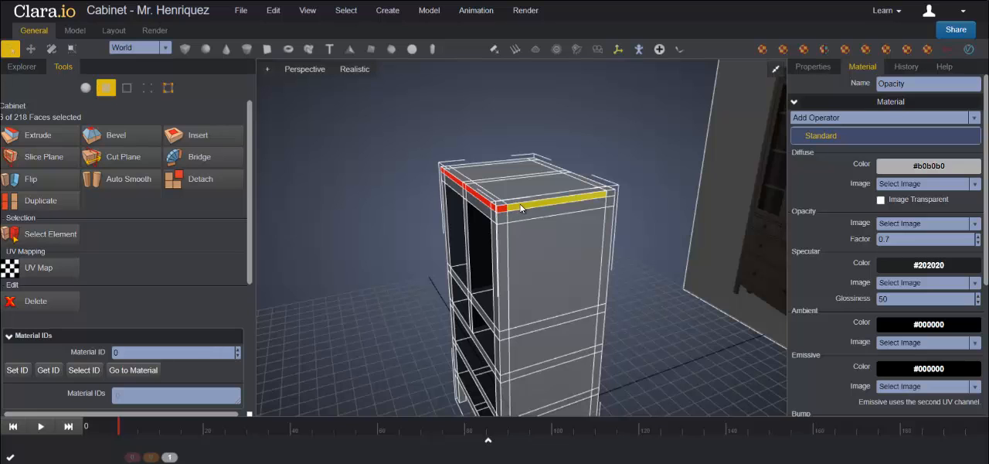
left_click(533, 205, "shift")
right_click_drag(641, 232, 618, 263)
left_click(597, 217, "shift")
left_click(517, 222, "shift")
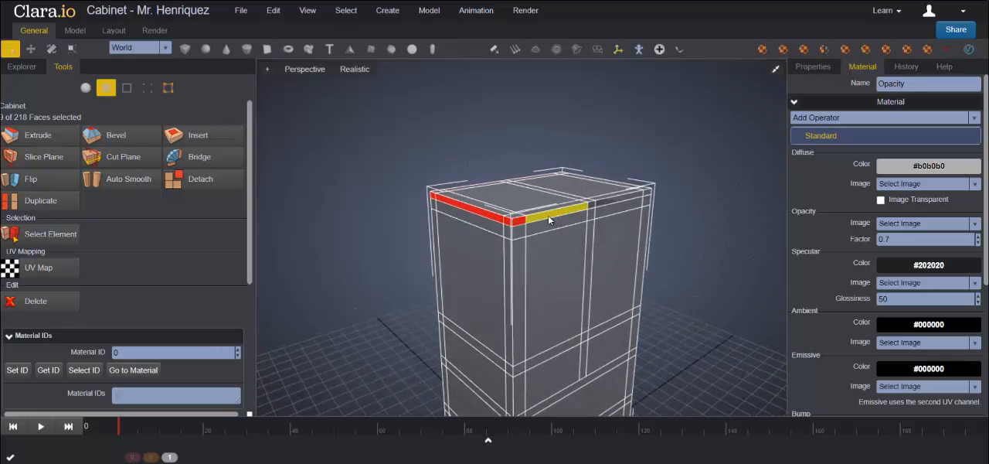
left_click(558, 213, "shift")
left_click(592, 205, "shift")
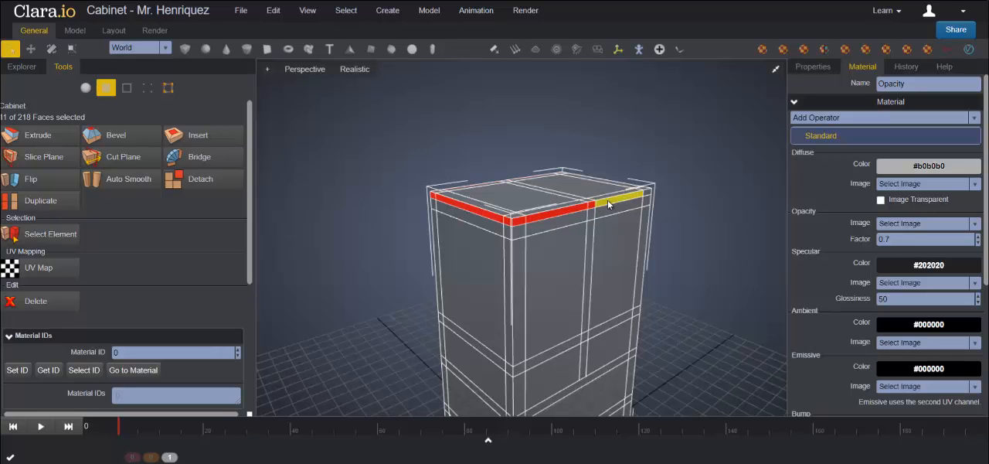
left_click(619, 199, "shift")
right_click_drag(657, 203, 524, 243)
left_click(548, 233, "shift")
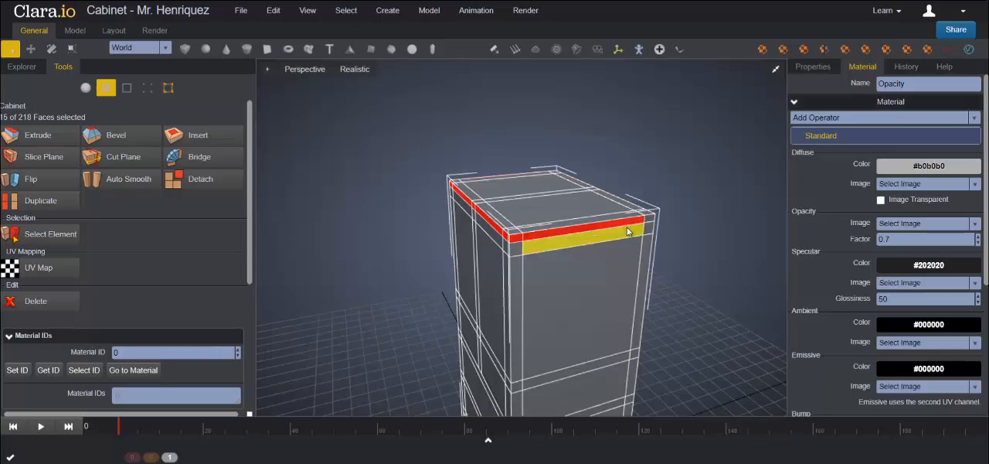
Step: Extrude the sixteen selected edge faces and scale them slightly outward uniformly into an overhanging top, then clear the selection
right_click_drag(705, 239, 616, 255)
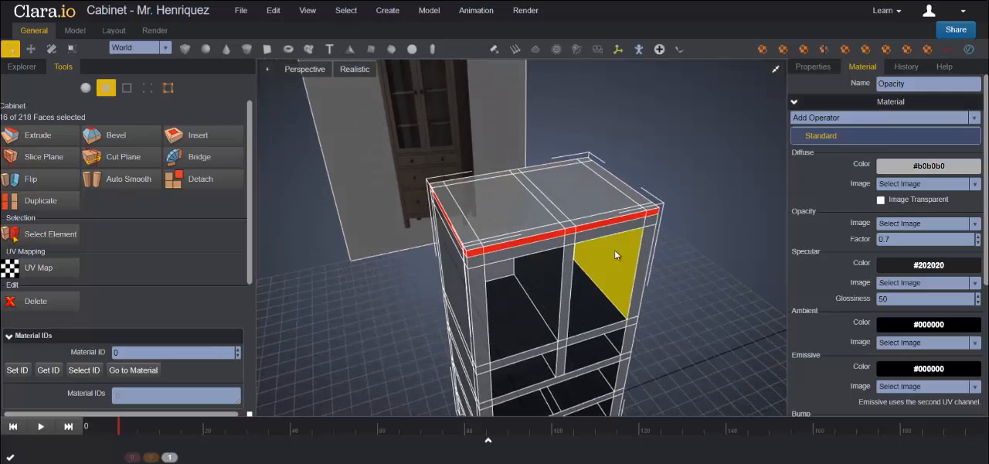
left_click(72, 49)
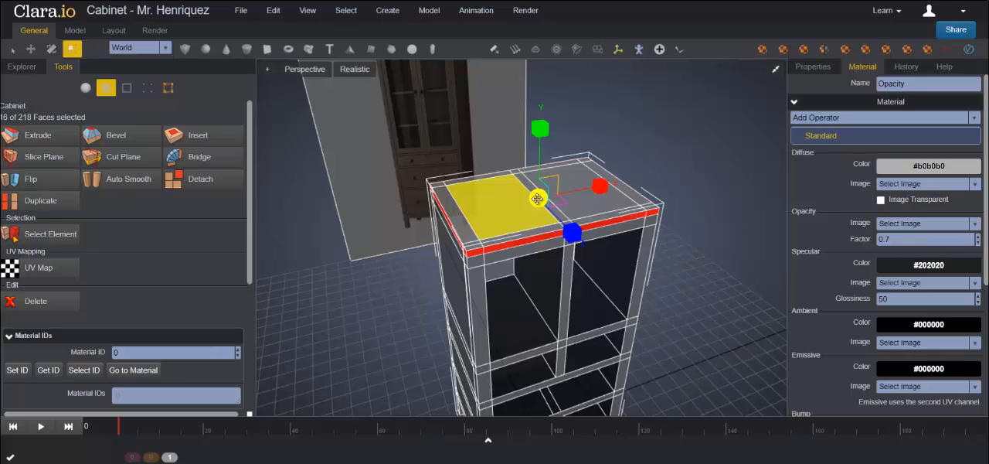
left_click_drag(540, 200, 540, 198)
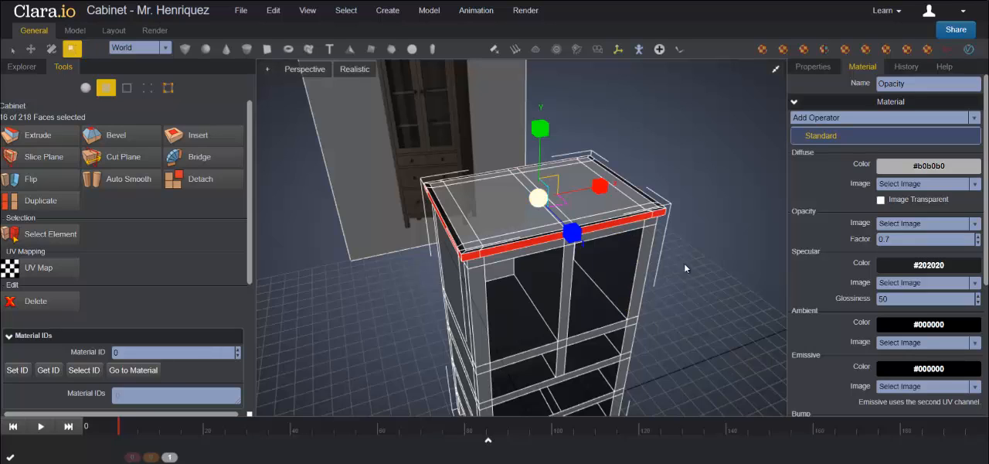
middle_click_drag(686, 264, 702, 209)
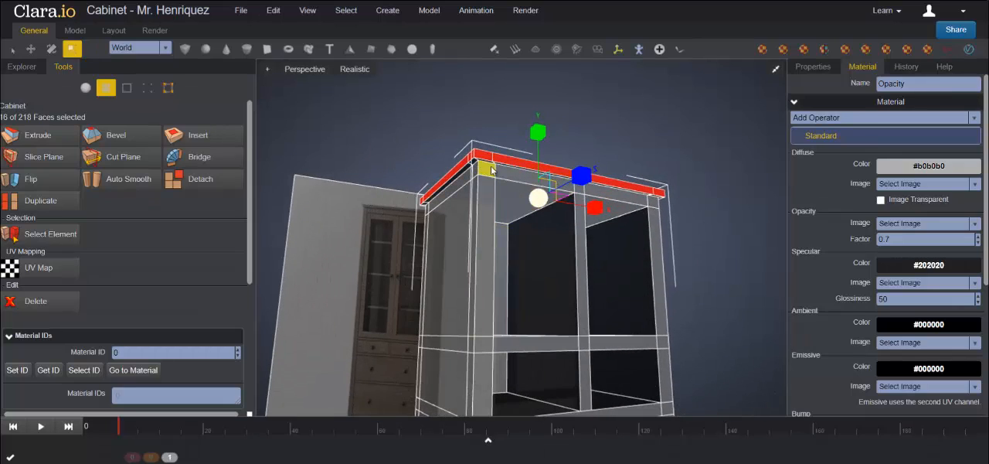
middle_click_drag(720, 221, 693, 245)
key("Delete")
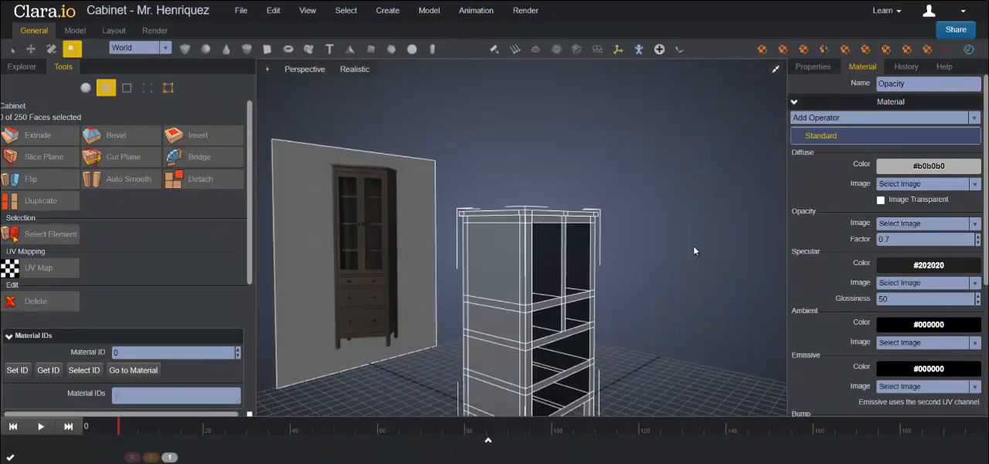
Step: Create a box, move it along Z and up along Y to in front of the Cabinet, and open its properties
scroll(693, 251, "down", 3)
middle_click_drag(673, 282, 646, 284)
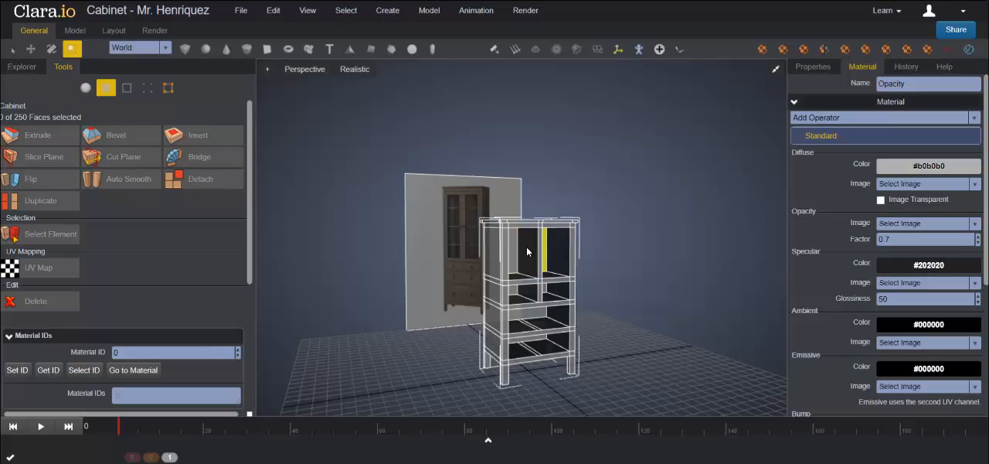
left_click(185, 50)
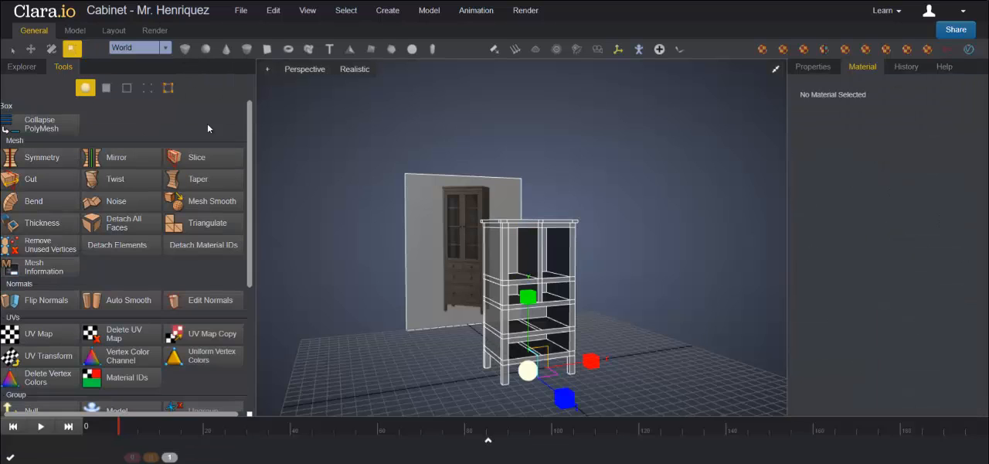
left_click(31, 49)
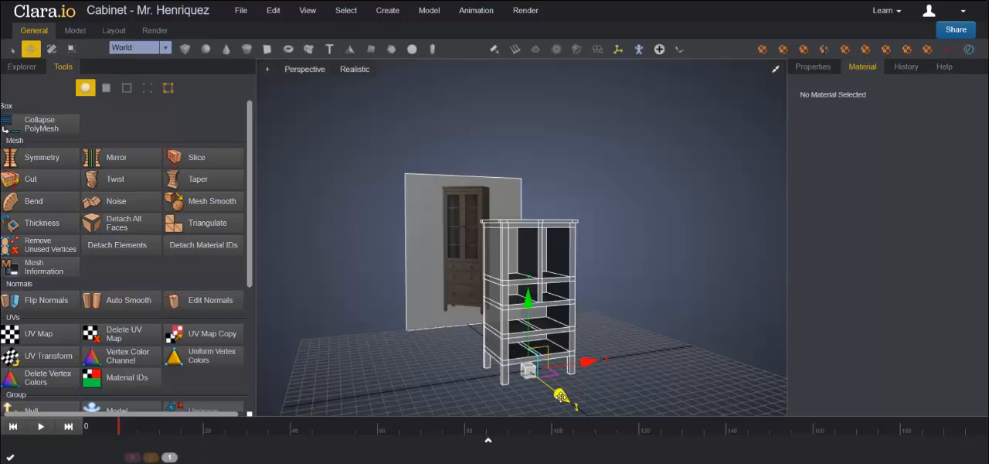
left_click_drag(562, 397, 590, 413)
left_click_drag(568, 348, 553, 253)
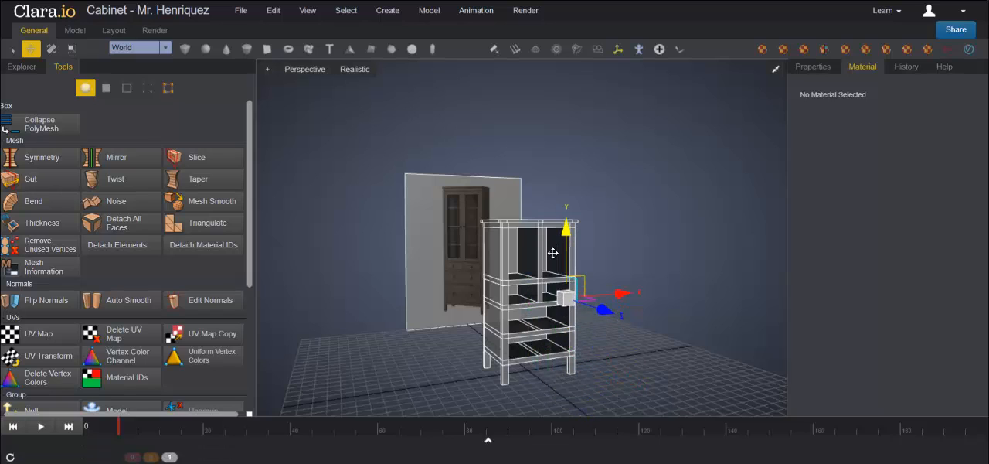
left_click_drag(594, 312, 613, 318)
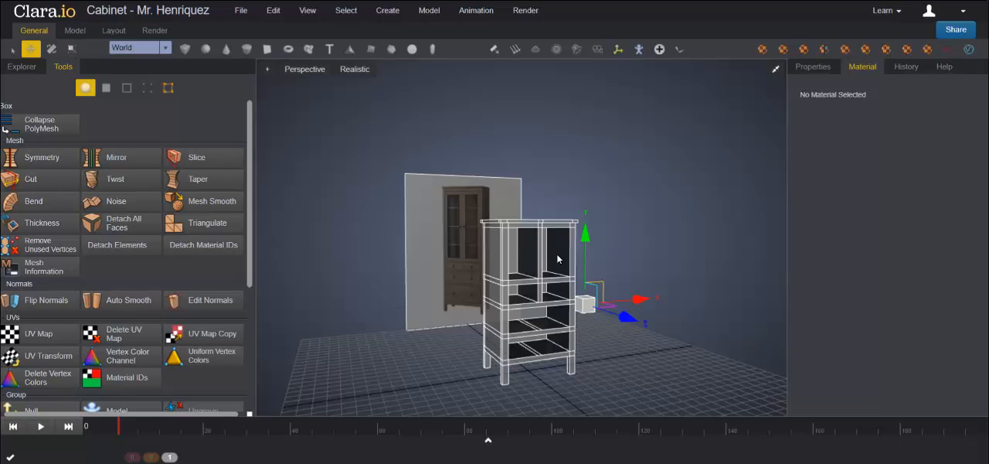
left_click(811, 67)
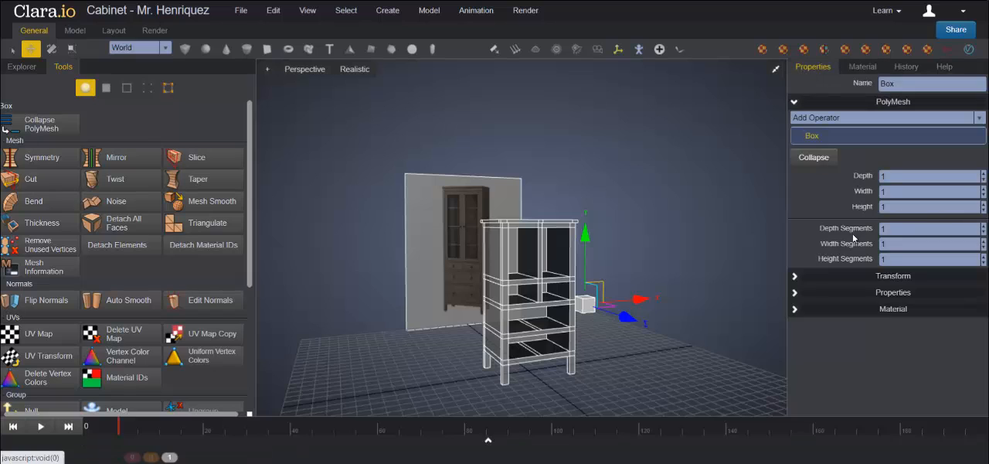
Step: Set the new box's scale to 6 in X, 0.25 in Y and 4 in Z to form a thin shelf
left_click(795, 282)
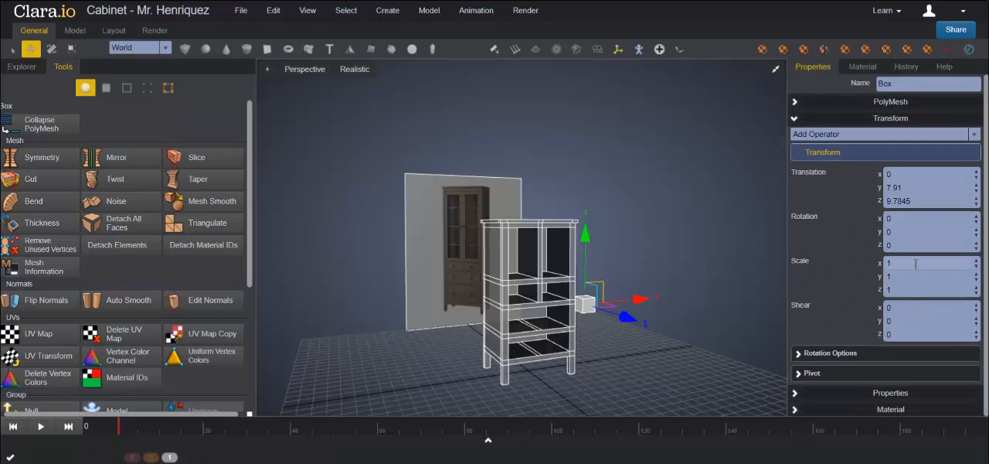
double_click(915, 264)
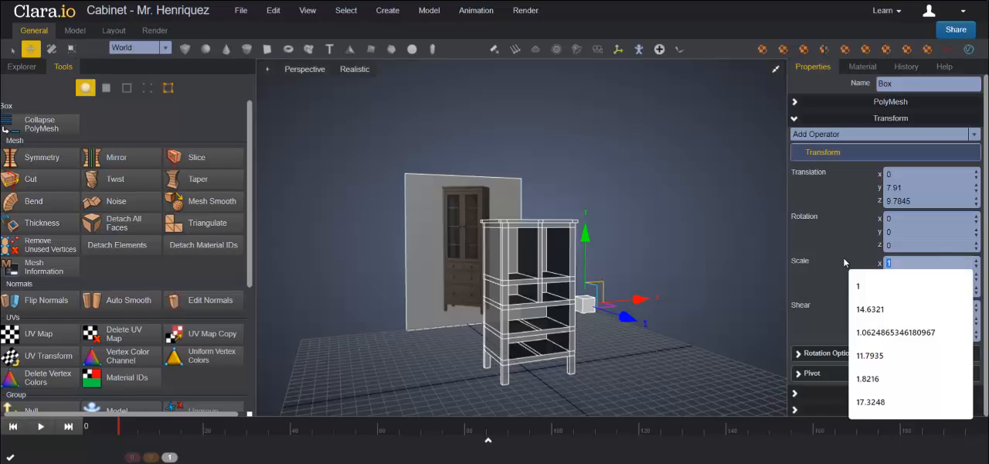
type("6")
key("Return")
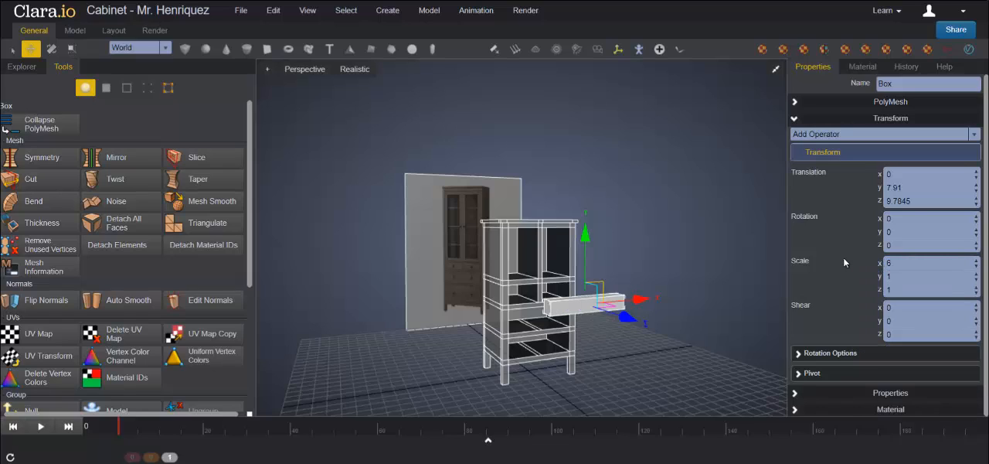
double_click(904, 276)
type("0.25")
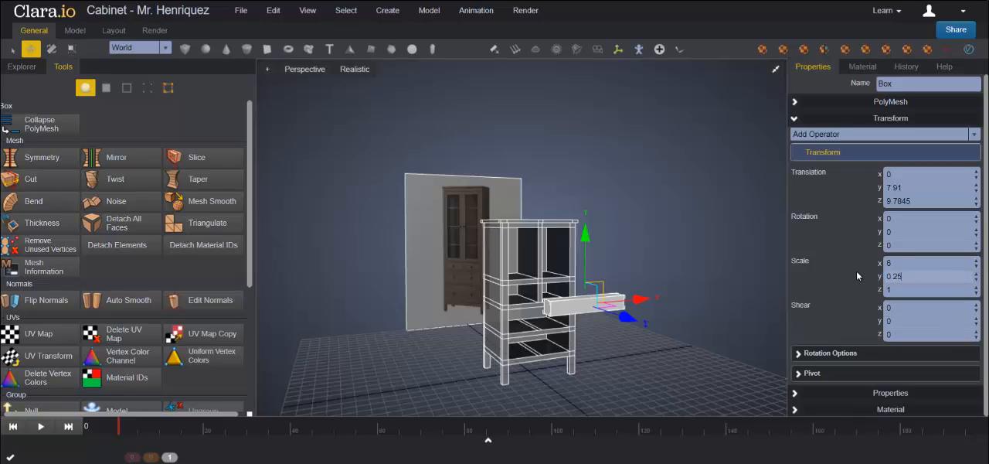
key("Return")
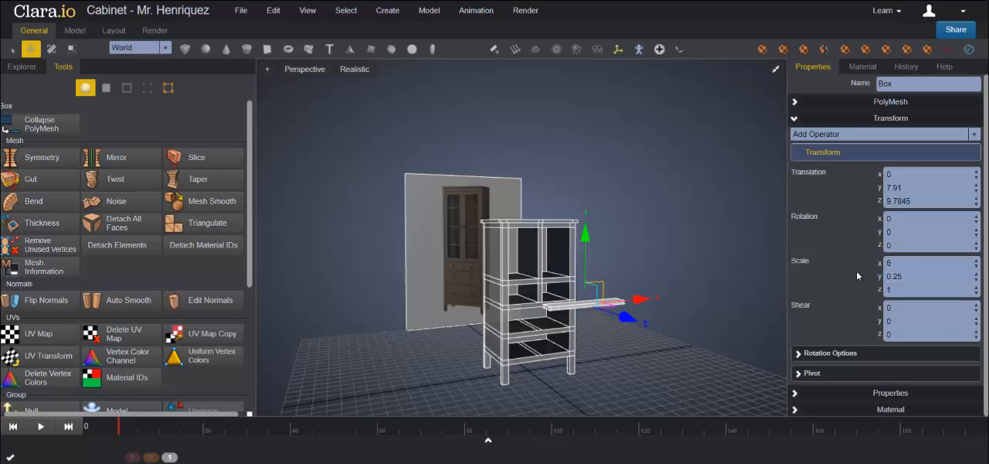
left_click_drag(900, 290, 862, 288)
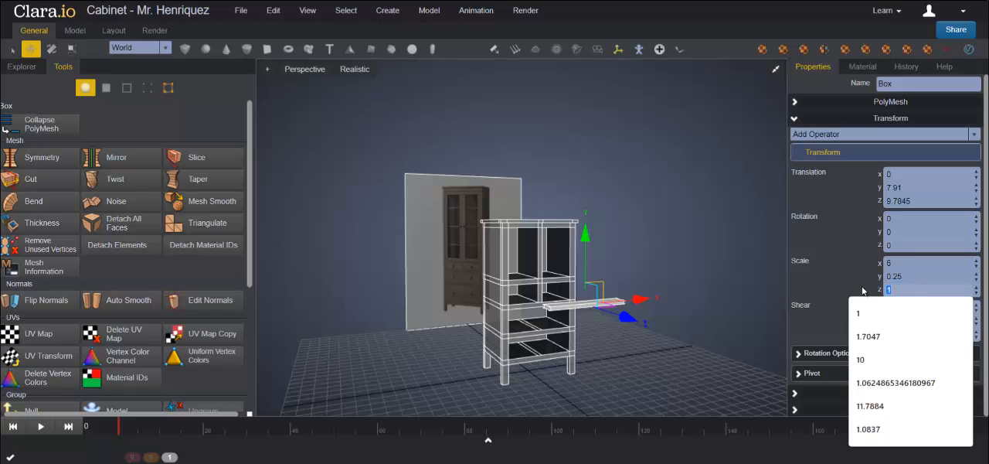
type("4")
key("Return")
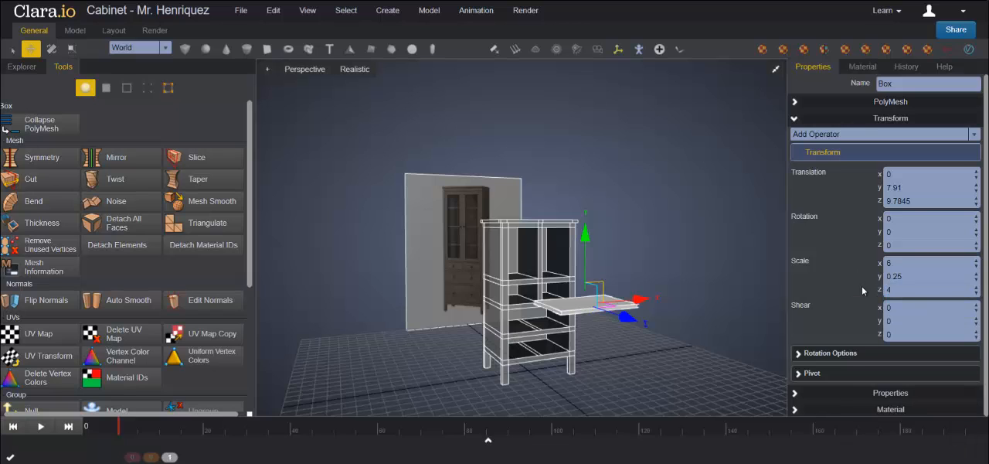
Step: Move the shelf back into the Cabinet's upper opening, to about 10.08 in Y and 0.018 in Z
middle_click_drag(744, 304, 653, 305)
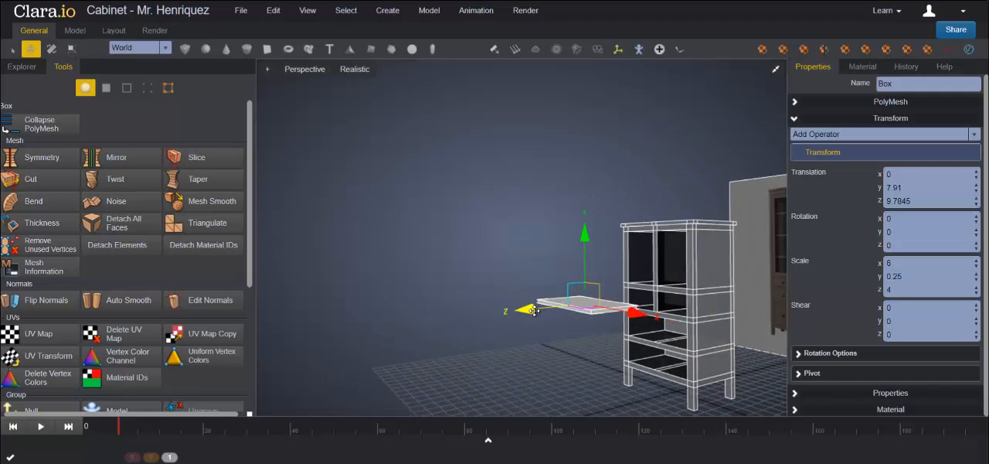
left_click_drag(526, 309, 596, 296)
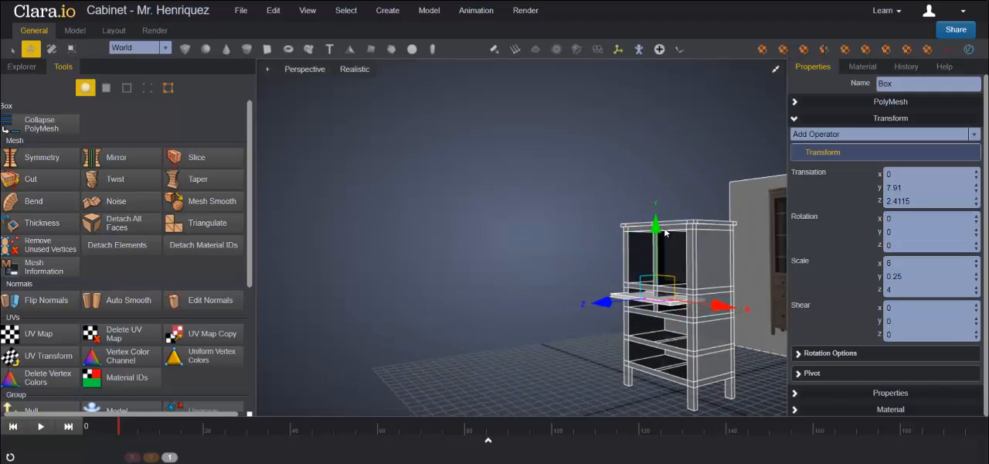
left_click_drag(658, 232, 661, 223)
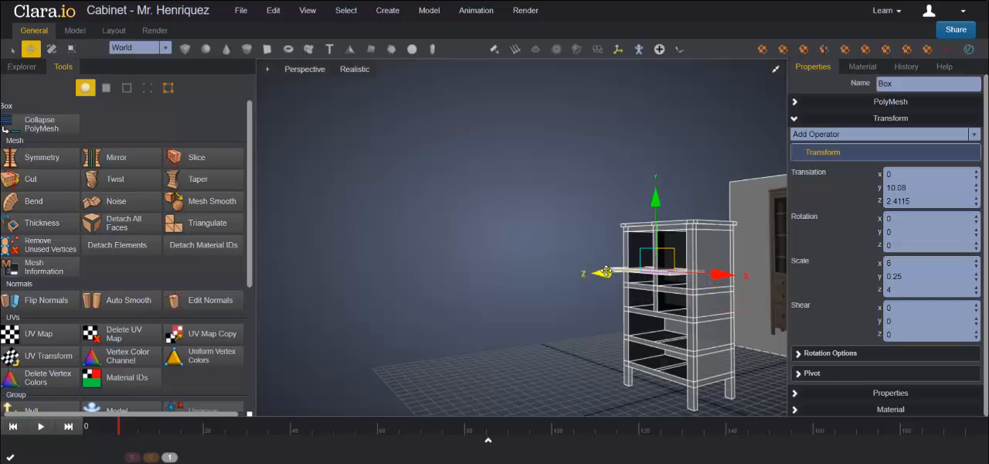
left_click_drag(596, 271, 621, 271)
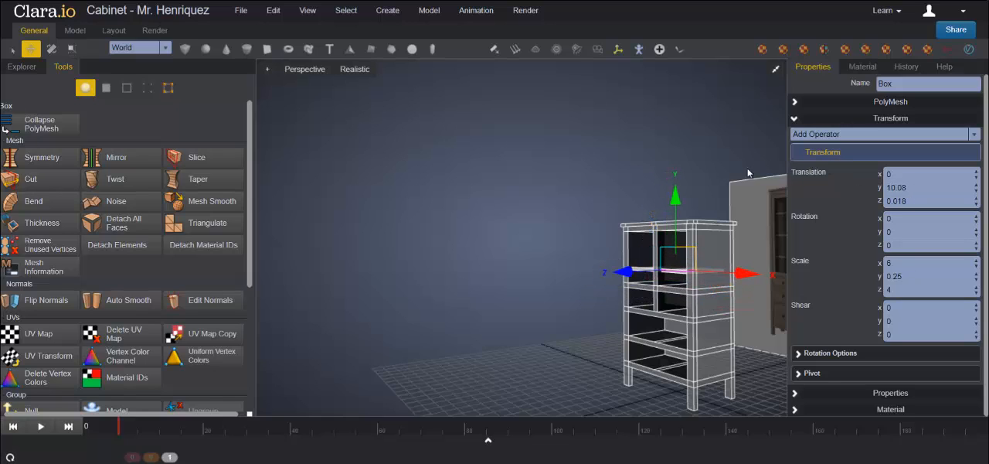
Step: Fine-tune the shelf's depth position between the Cabinet's front and back posts in the left view, to about 0.0089 in Z
left_click(779, 75)
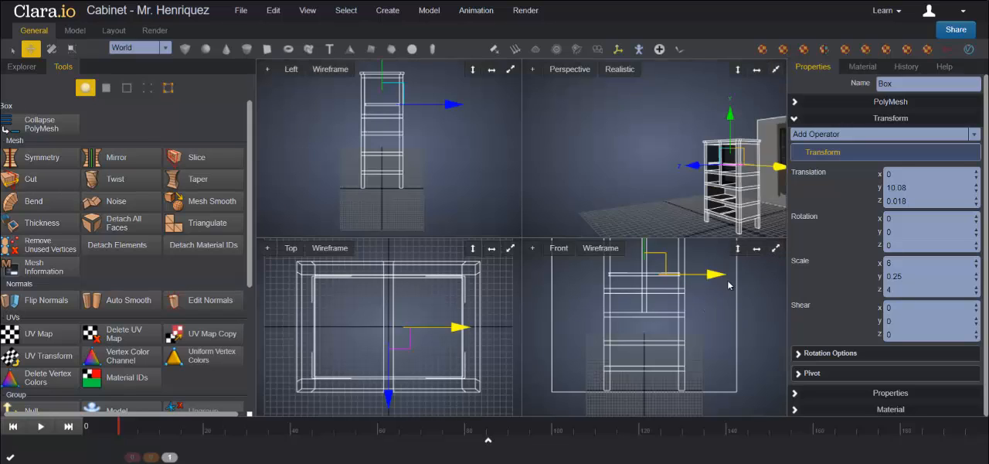
scroll(734, 287, "up", 1)
middle_click_drag(734, 296, 729, 349)
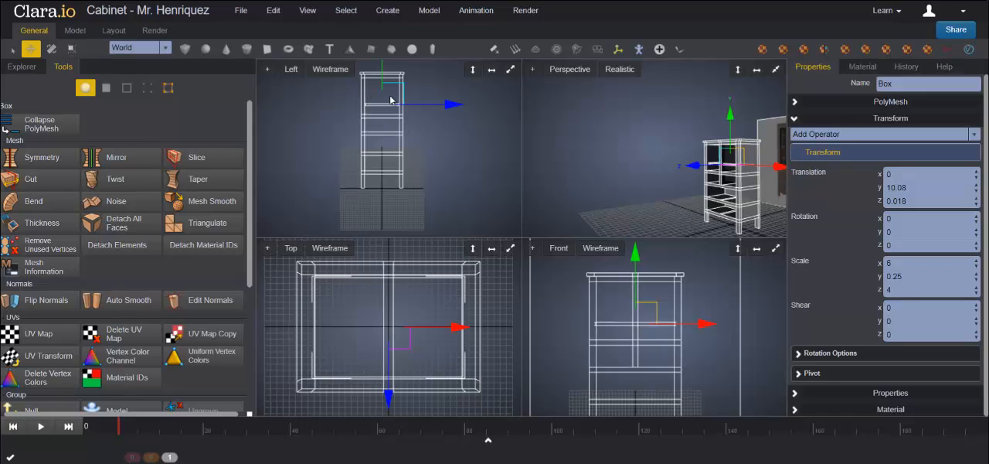
left_click(509, 71)
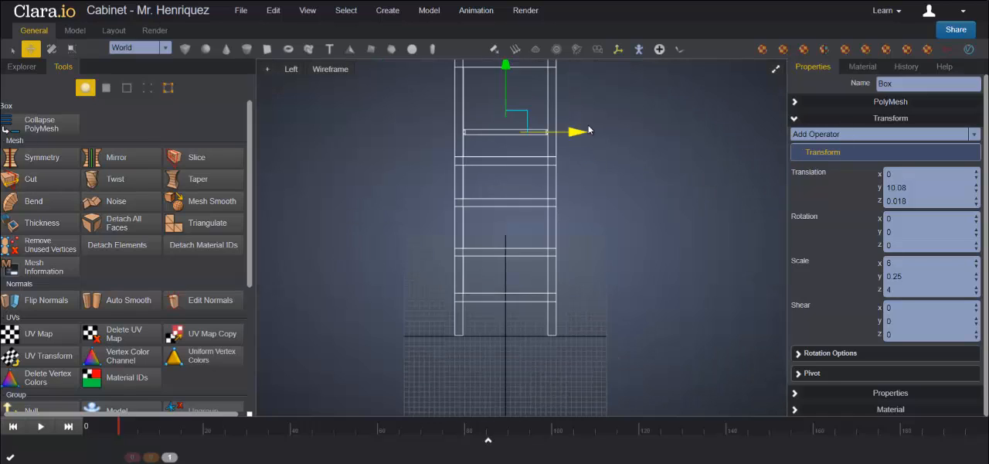
left_click_drag(586, 130, 576, 131)
scroll(588, 126, "up", 5)
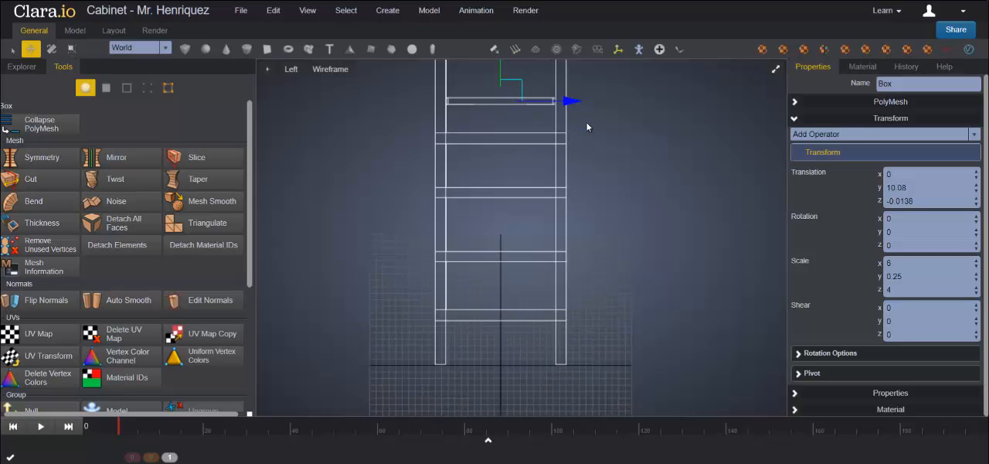
middle_click_drag(616, 127, 613, 187)
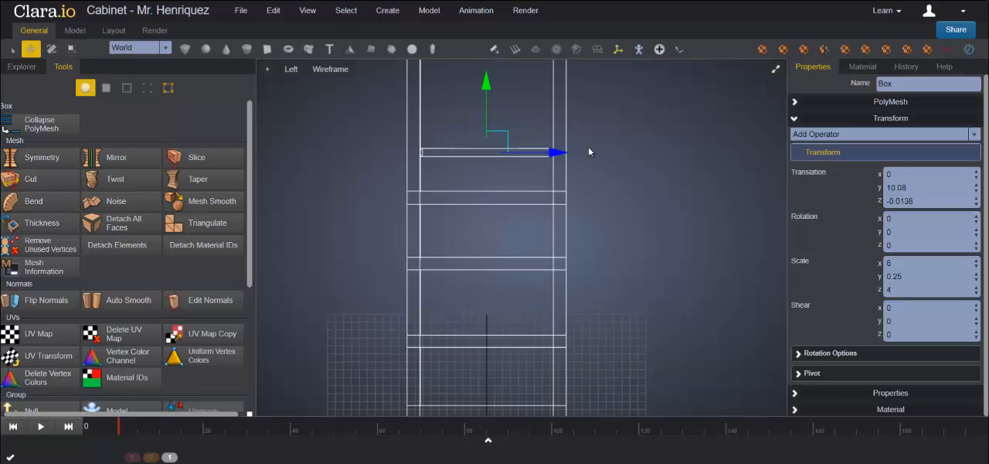
scroll(595, 146, "up", 1)
scroll(626, 128, "up", 2)
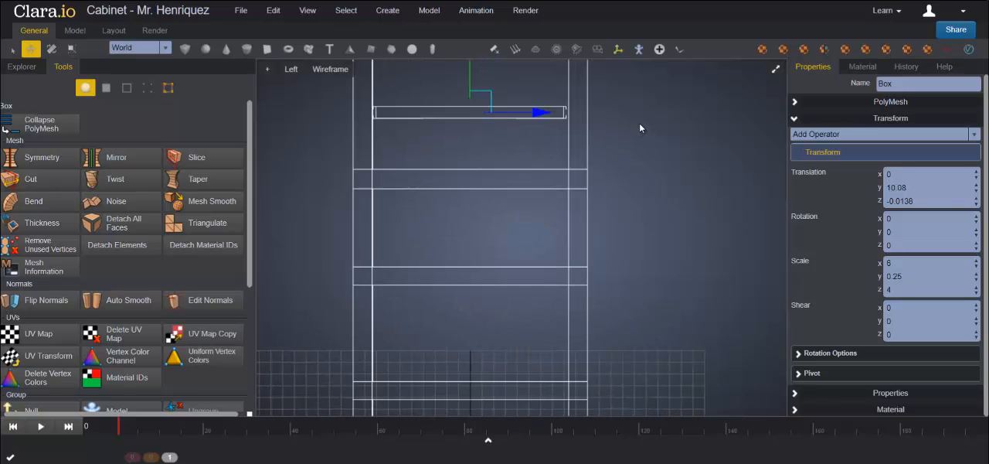
middle_click_drag(639, 123, 641, 158)
scroll(638, 153, "up", 2)
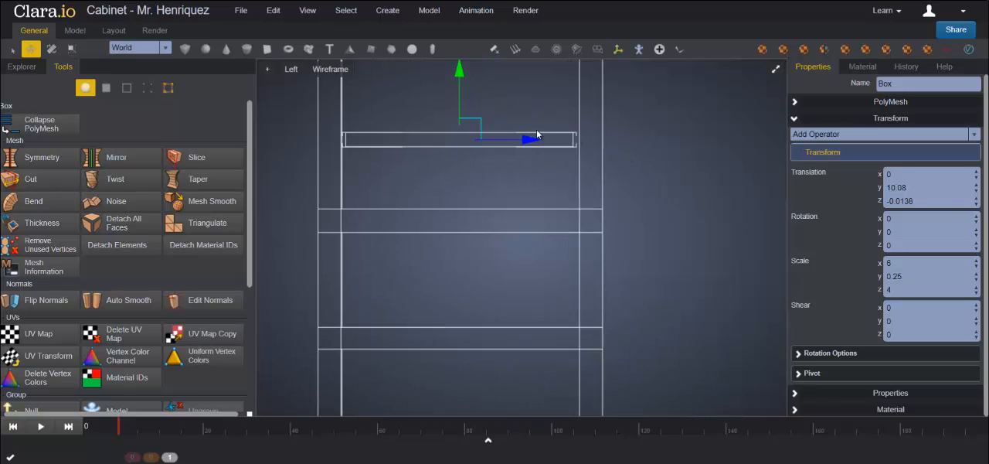
left_click_drag(523, 139, 532, 140)
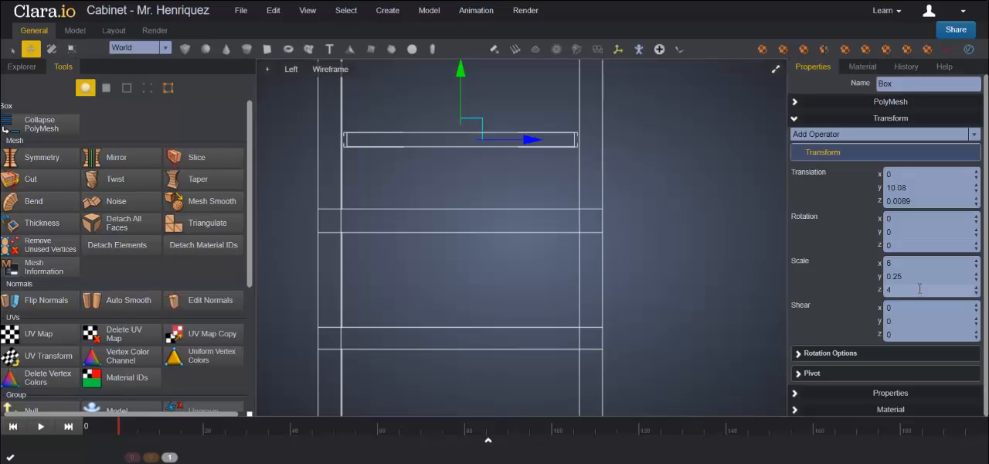
Step: Increase the shelf's Z scale to 4.15 so it spans the Cabinet's depth
left_click(976, 287)
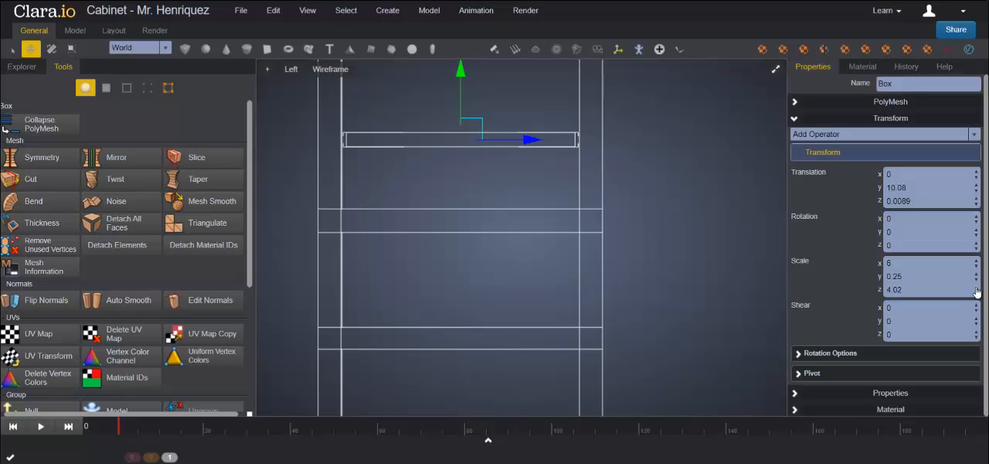
left_click(976, 287)
left_click(976, 287)
left_click(976, 288)
left_click(976, 288)
left_click(976, 288)
left_click(976, 288)
left_click(976, 287)
left_click(976, 288)
left_click(976, 288)
left_click(976, 287)
left_click(976, 287)
Step: Clone the shelf as a copy in the perspective view and raise the copy to about 11.26 in Y
left_click(775, 71)
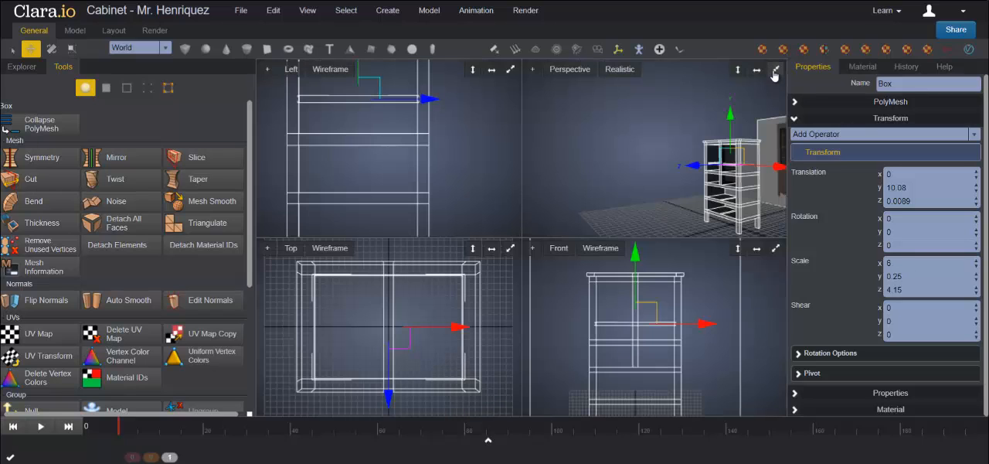
left_click(775, 70)
middle_click_drag(517, 270, 647, 297)
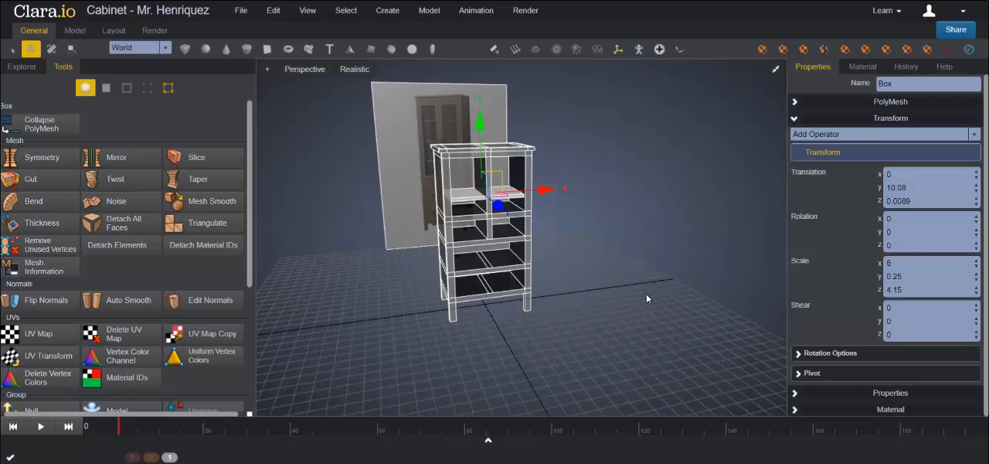
scroll(599, 282, "up", 8)
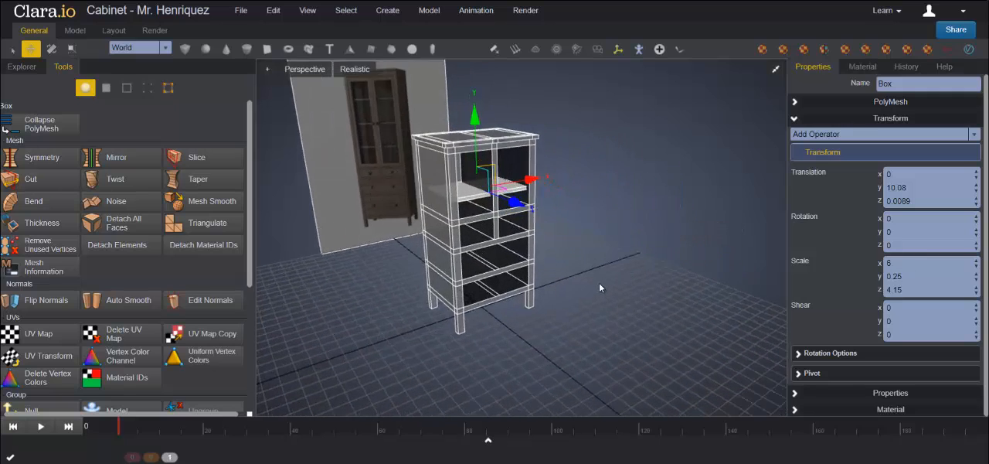
middle_click_drag(599, 282, 635, 276)
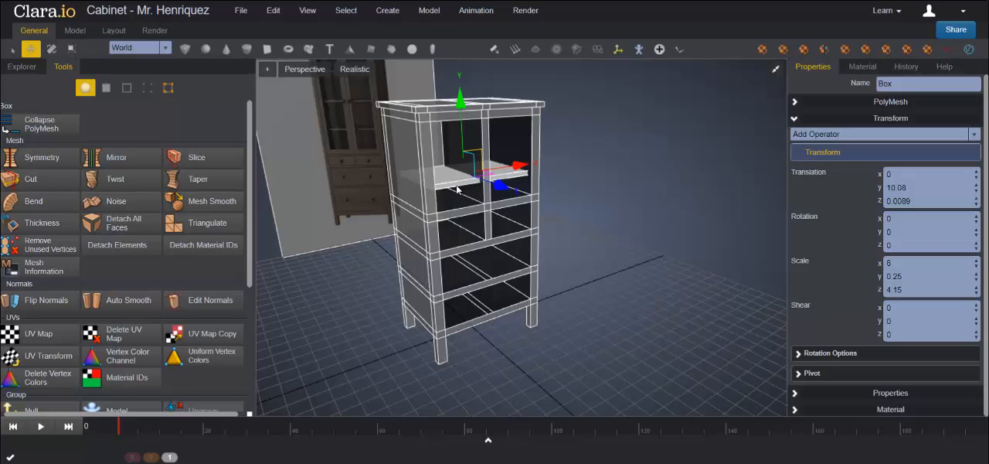
middle_click_drag(351, 100, 462, 197)
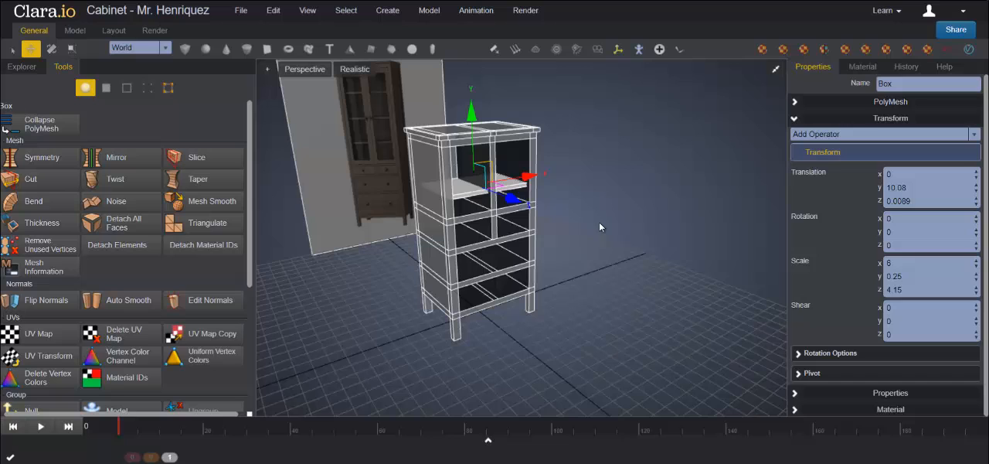
right_click(463, 197)
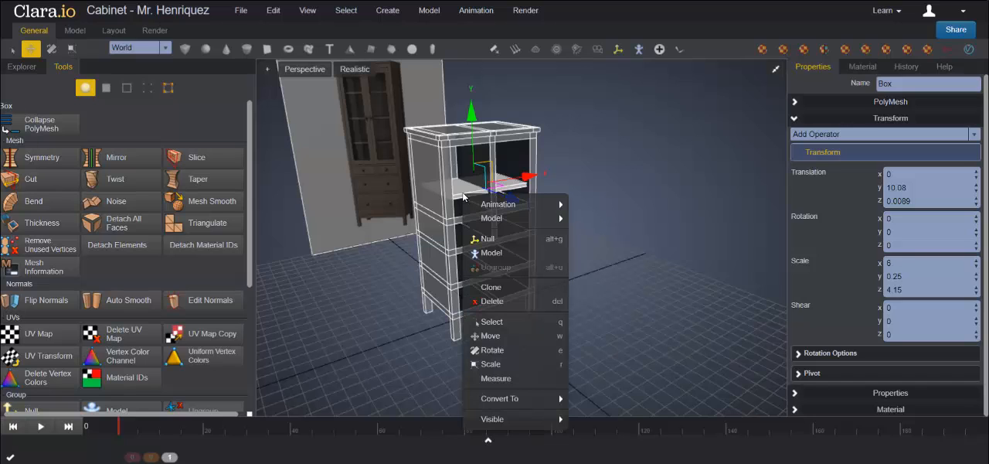
left_click(499, 290)
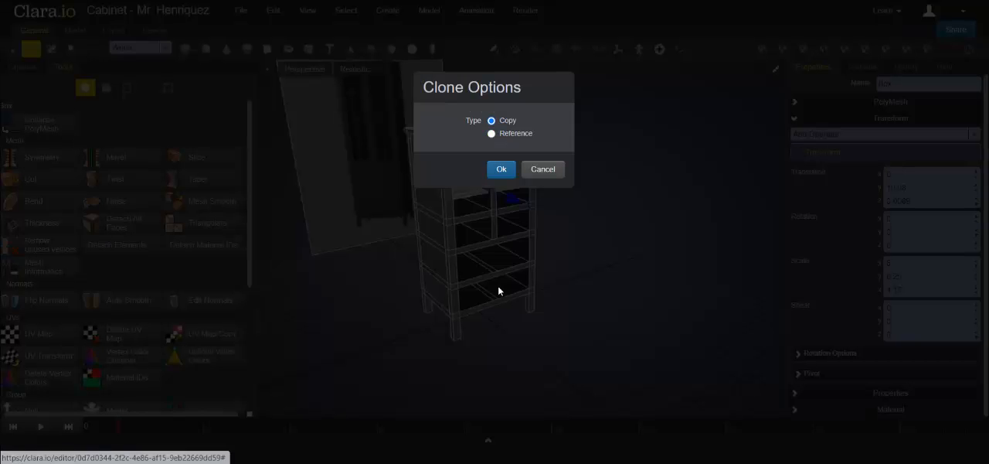
left_click(500, 169)
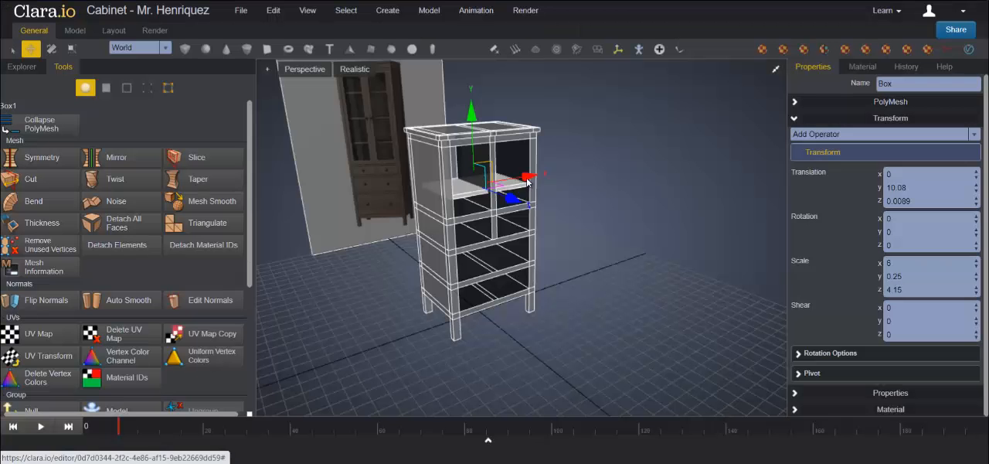
left_click_drag(471, 115, 472, 97)
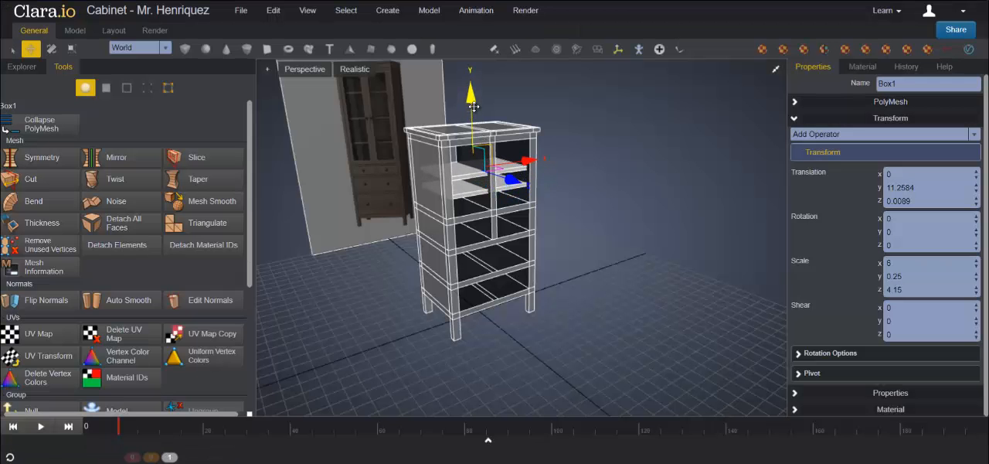
Step: Clone the raised shelf as a copy and move this third shelf up to about 12.23 in Y
right_click(466, 180)
left_click(484, 270)
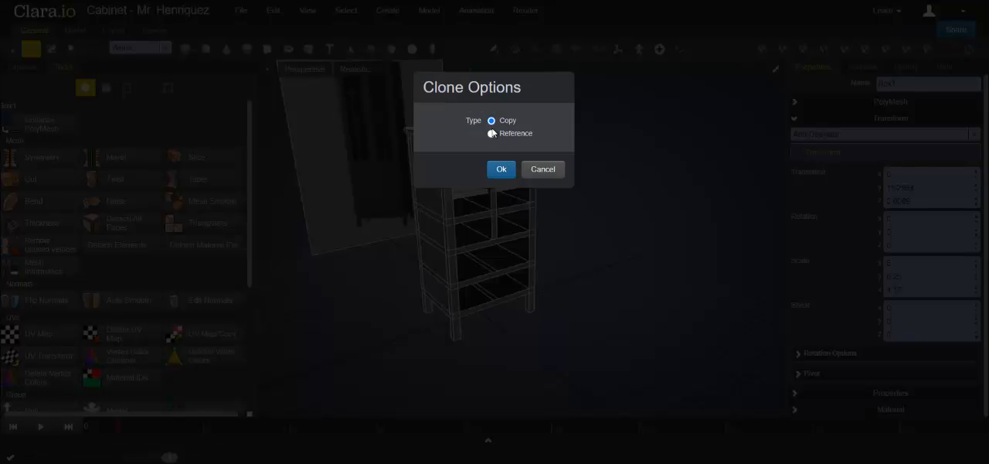
left_click(500, 169)
left_click_drag(471, 103, 471, 84)
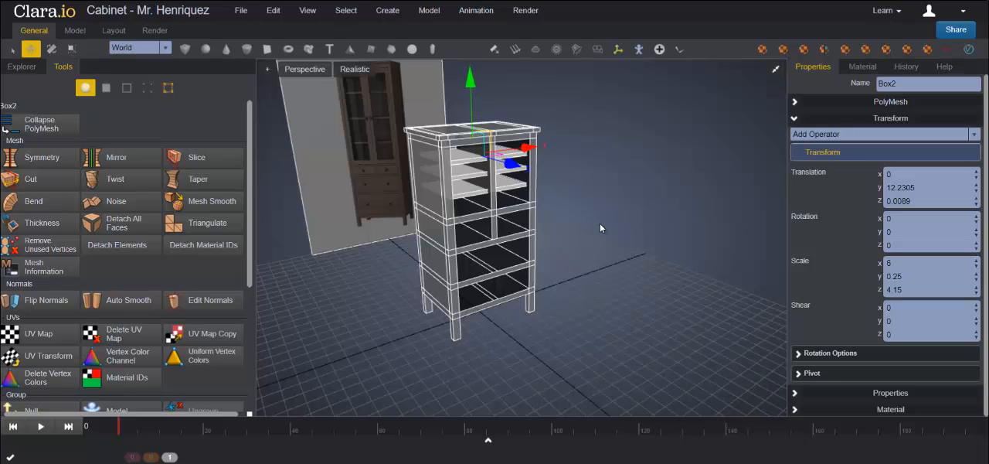
mouse_move(601, 224)
right_mouse_down()
mouse_move(591, 209)
mouse_move(593, 217)
right_mouse_up()
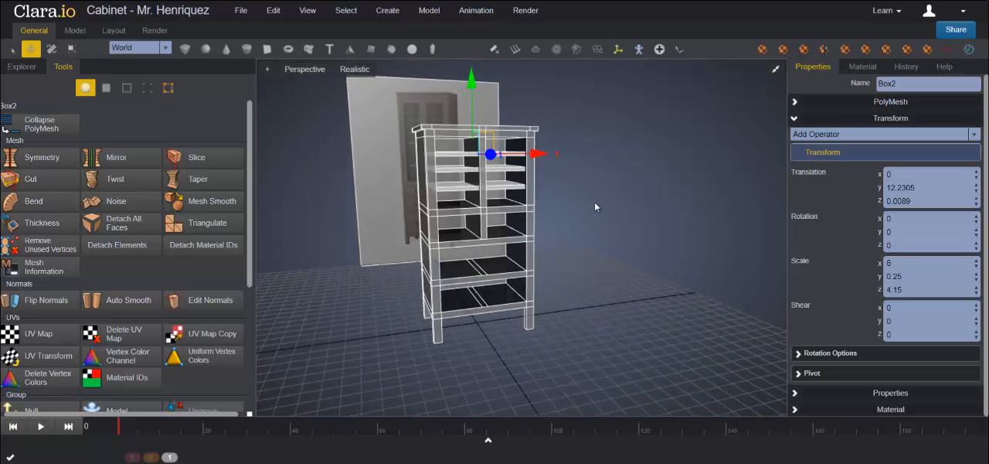
scroll(592, 190, "up", 3)
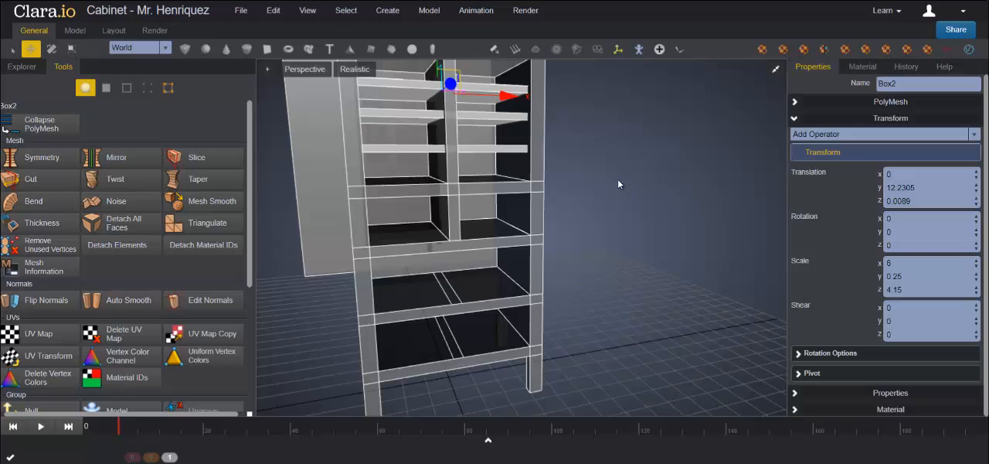
right_click_drag(617, 179, 648, 189)
right_click_drag(475, 159, 647, 190)
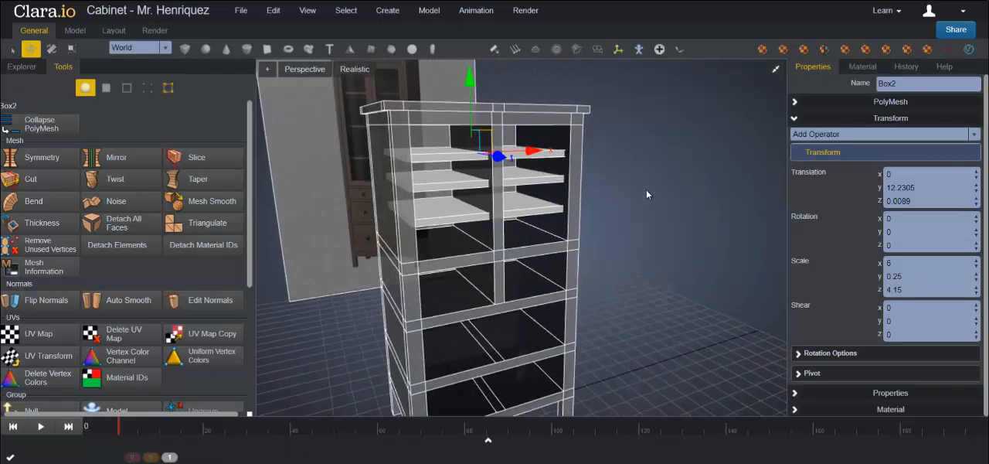
scroll(646, 190, "down", 4)
Step: Select all the faces of the Cabinet's overhanging top and the rail below it, working in the front view
key("2")
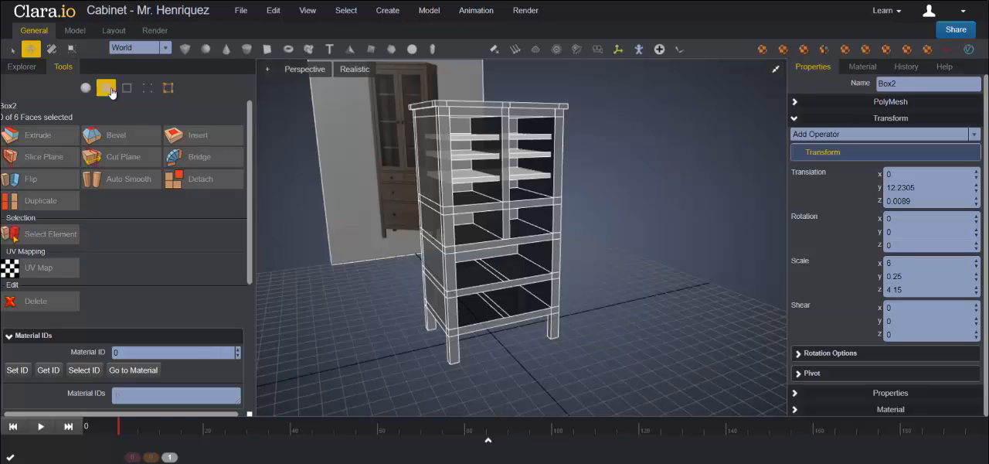
left_click(85, 88)
left_click(508, 203)
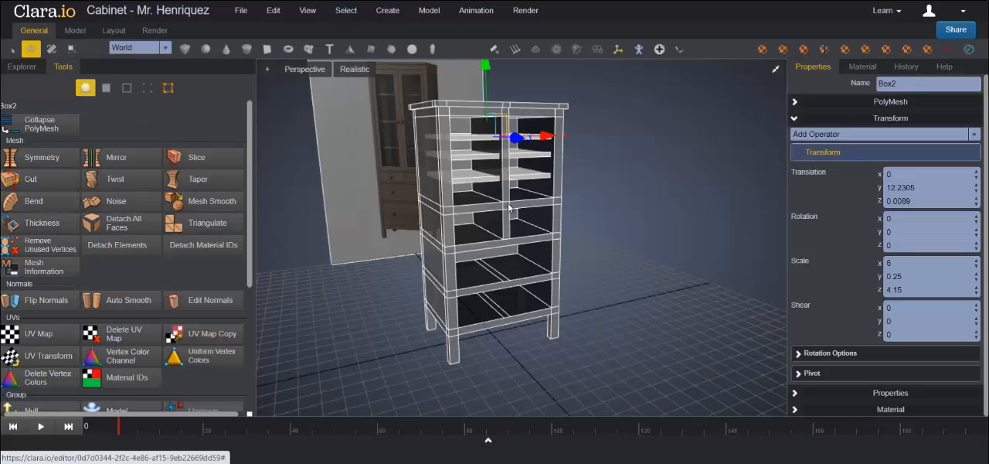
left_click(106, 89)
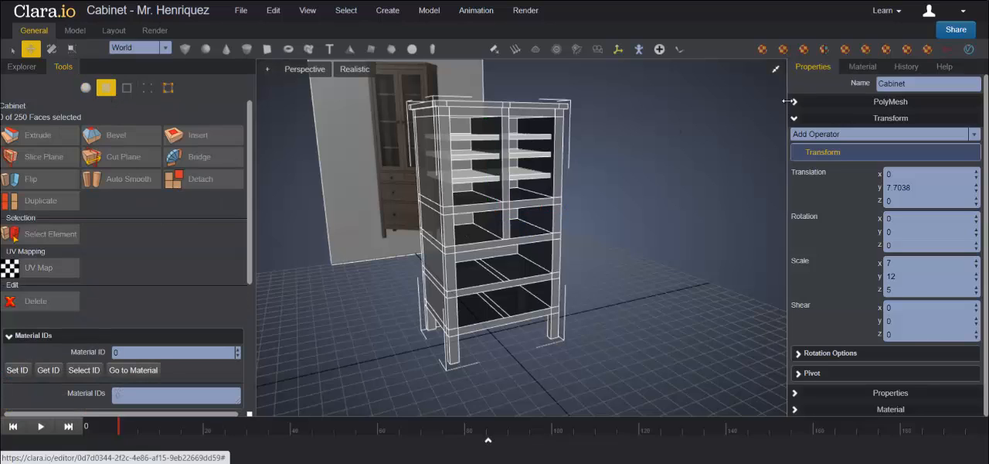
left_click(776, 71)
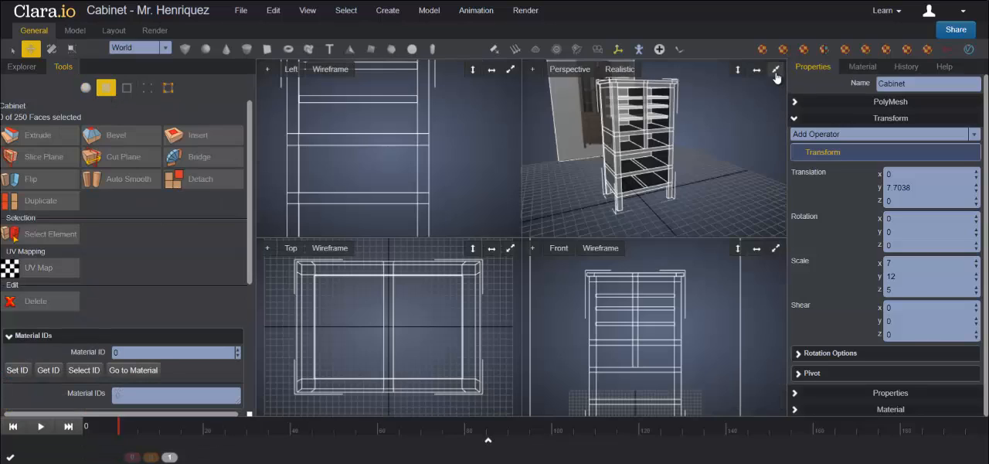
left_click(776, 249)
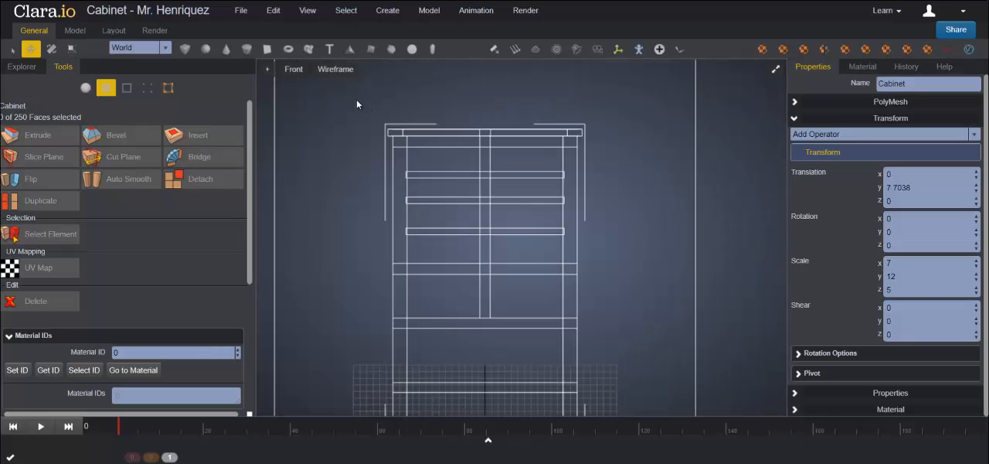
left_click_drag(354, 90, 618, 145)
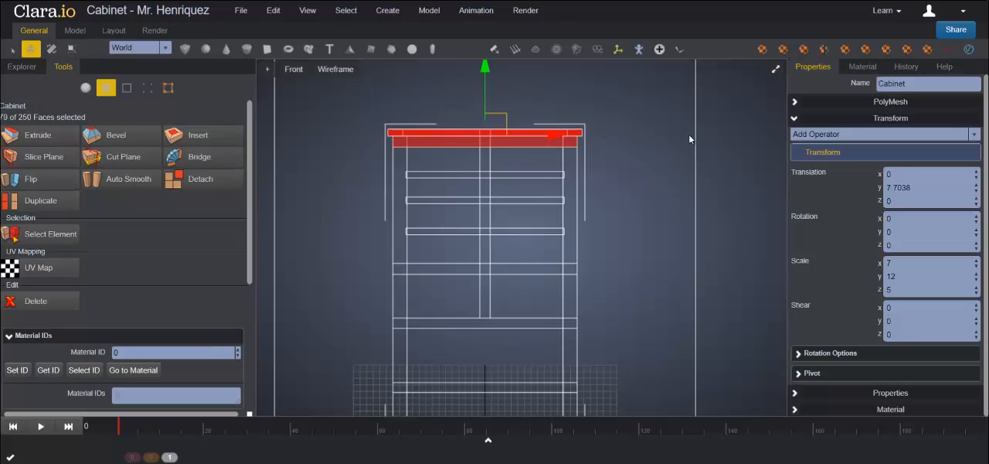
Step: Add the two inner ceiling faces to the selection and raise the Cabinet's top in Y to make the upper compartment taller
left_click(778, 73)
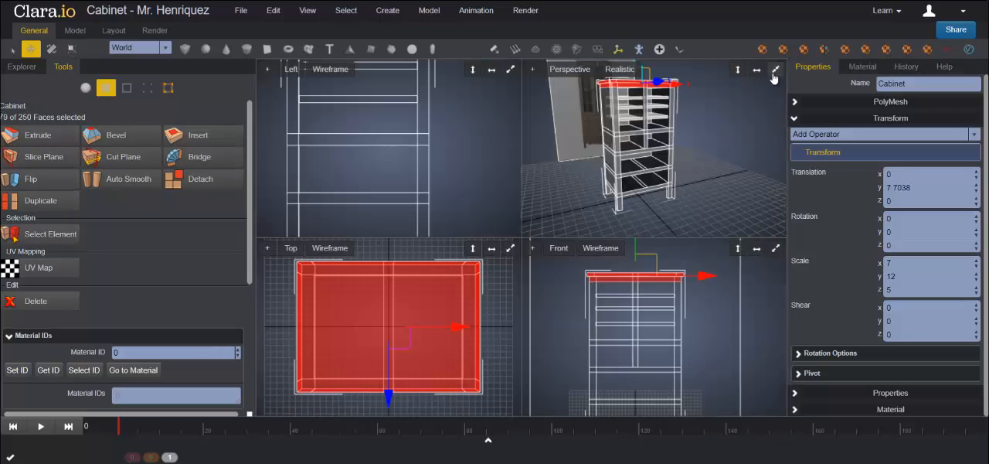
left_click(776, 71)
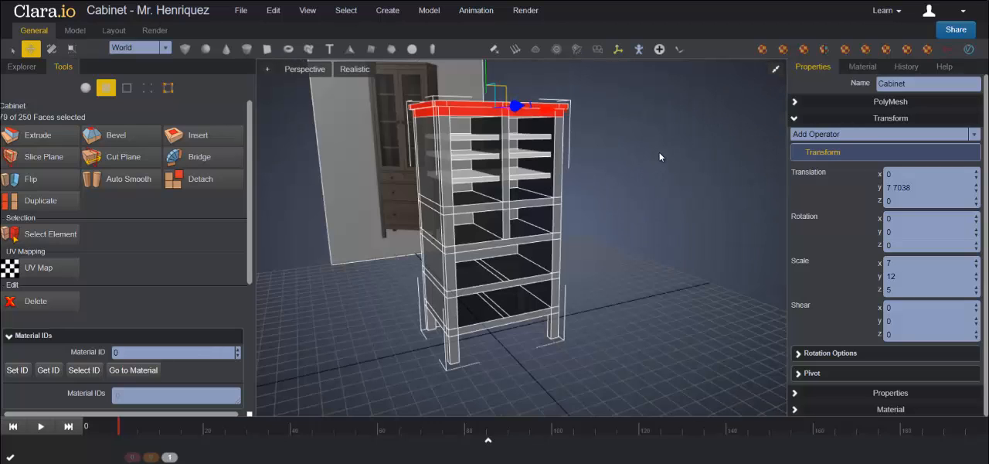
middle_click_drag(663, 141, 673, 163)
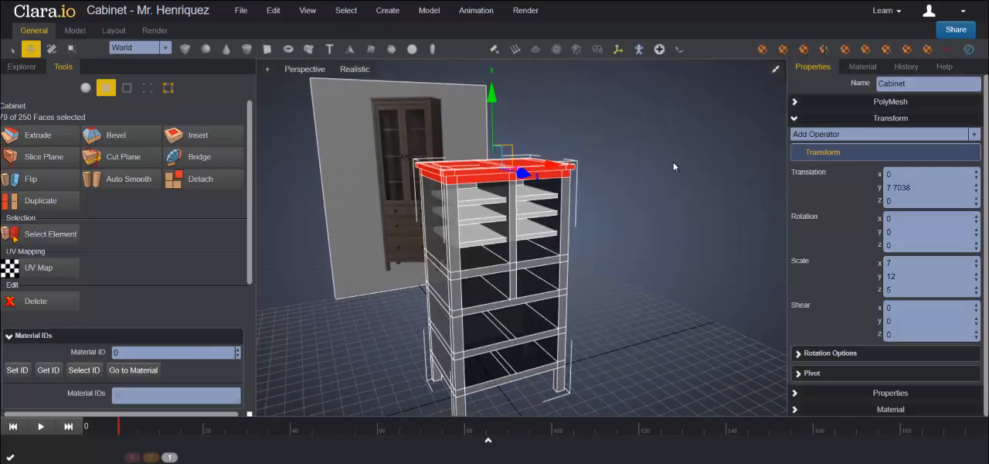
middle_click_drag(699, 238, 663, 208)
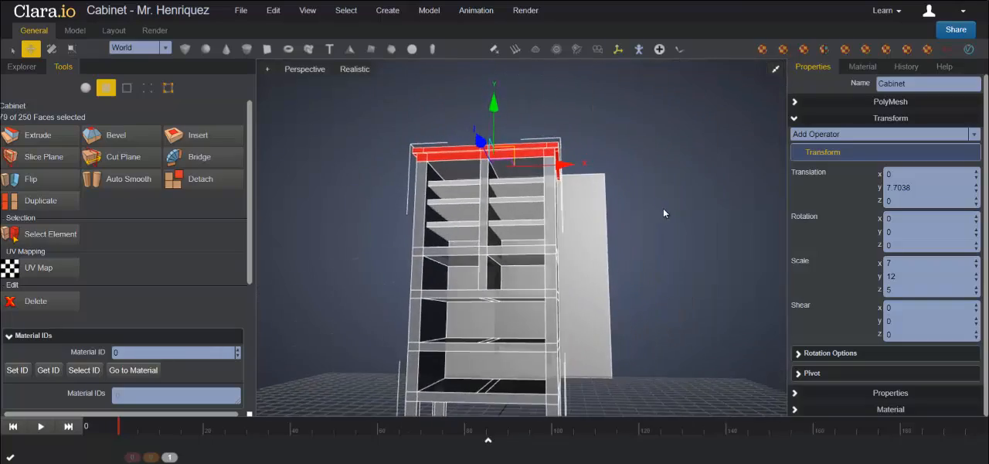
left_click(455, 175, "shift")
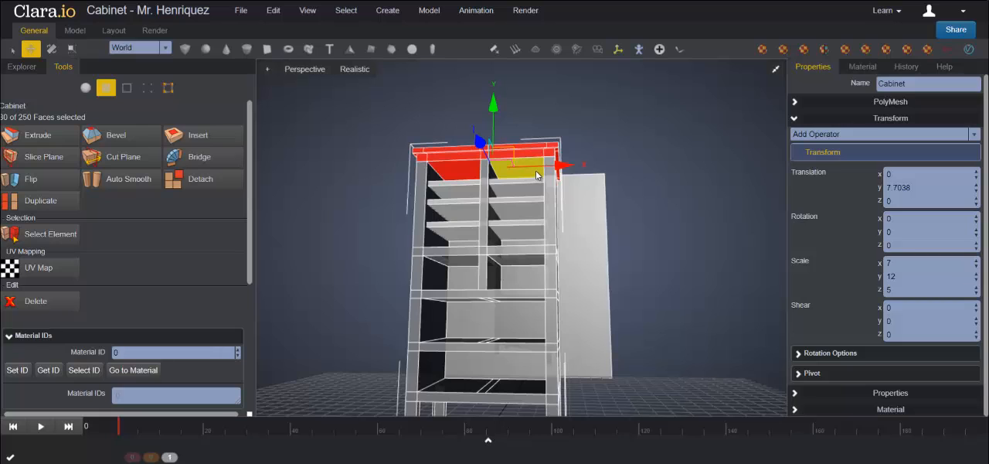
left_click(539, 174, "shift")
right_click_drag(694, 196, 709, 221)
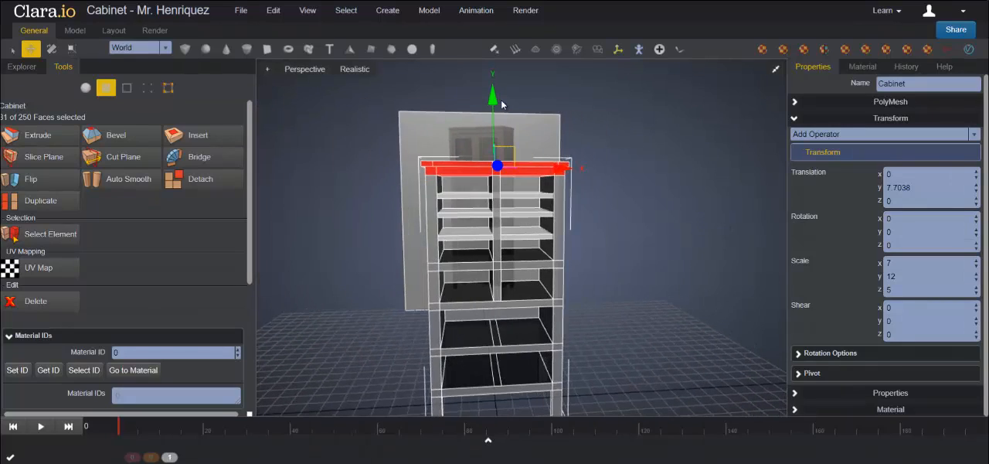
left_click_drag(493, 99, 498, 76)
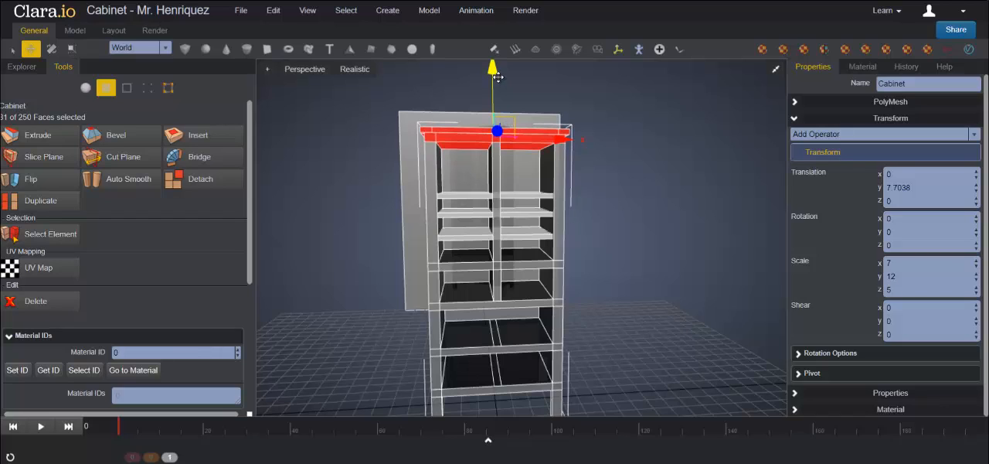
left_click(647, 181)
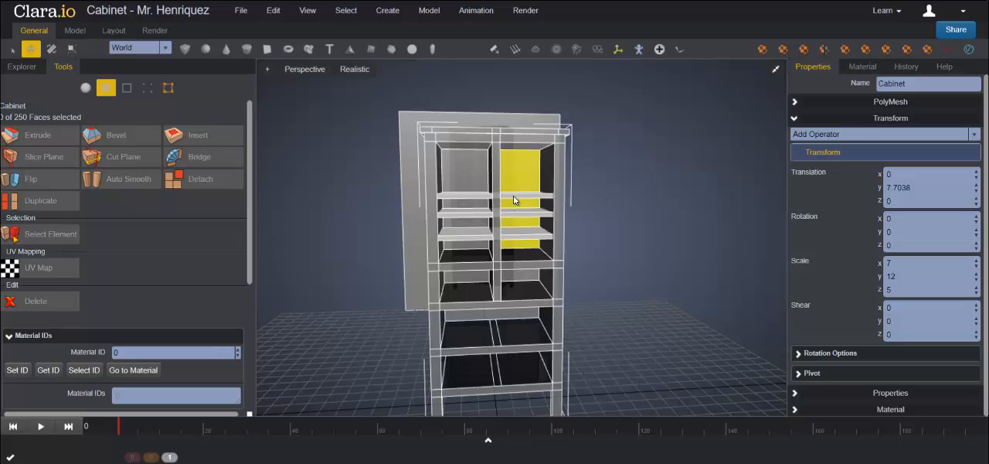
Step: Raise the top shelf to about 13.13 in Y
left_click(85, 87)
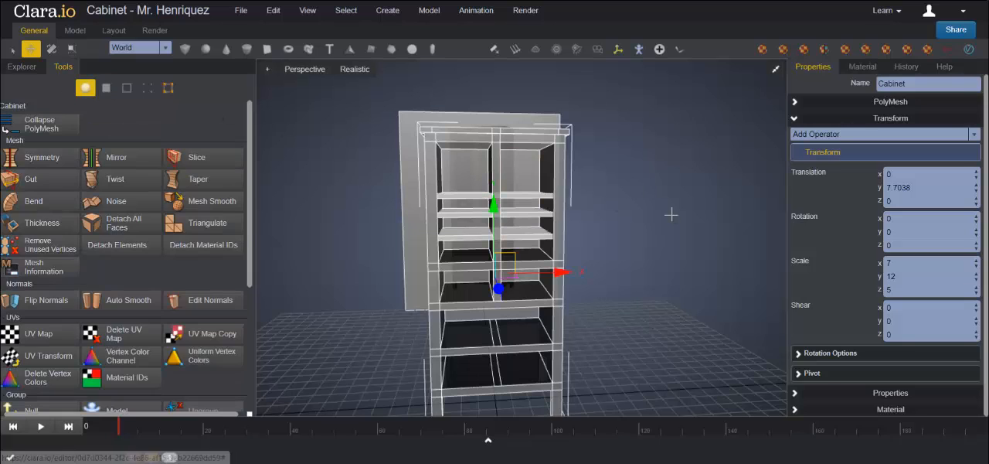
left_click(522, 202)
left_click(521, 202)
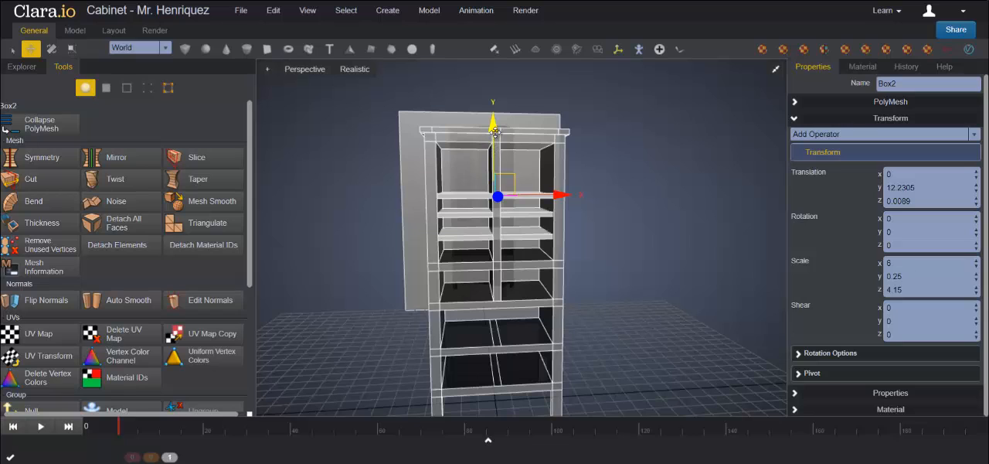
left_click_drag(495, 137, 499, 120)
middle_click_drag(667, 203, 682, 224)
Step: Move the middle shelf up to about 11.60 in Y and the top shelf to about 13.25 in the front view
left_click(775, 69)
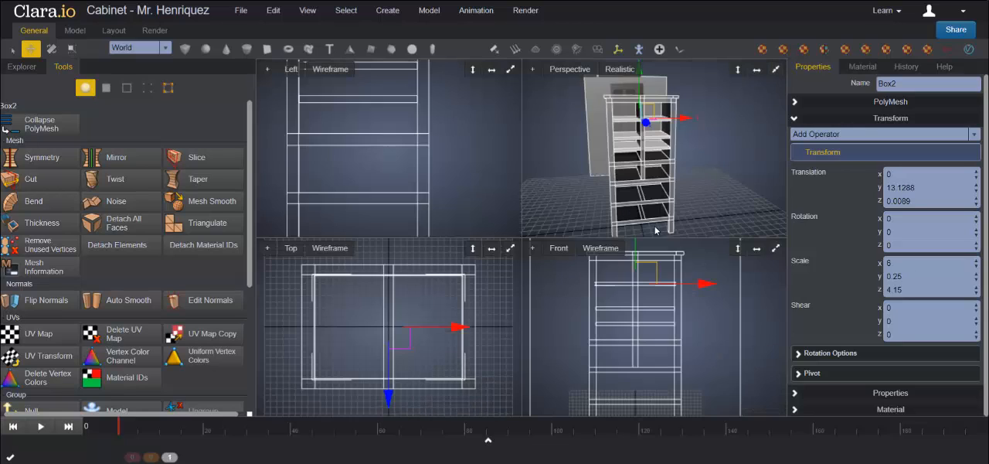
left_click(776, 249)
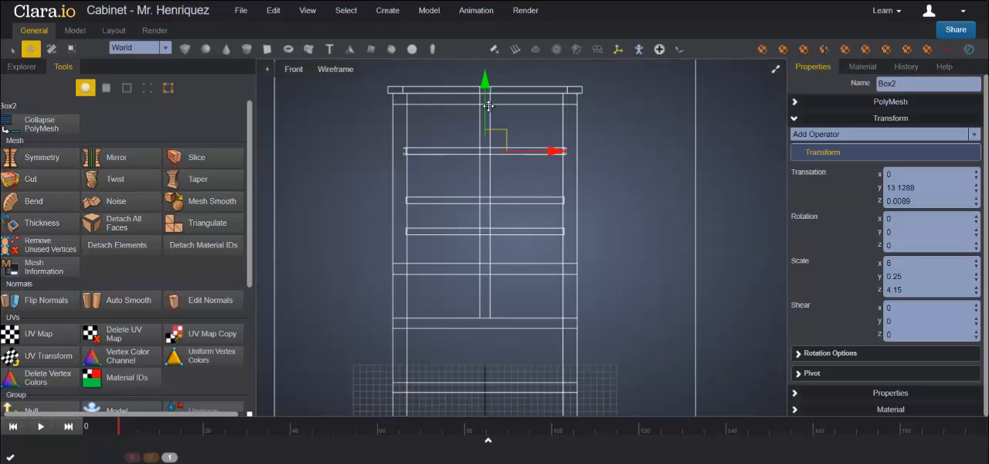
left_click(522, 199)
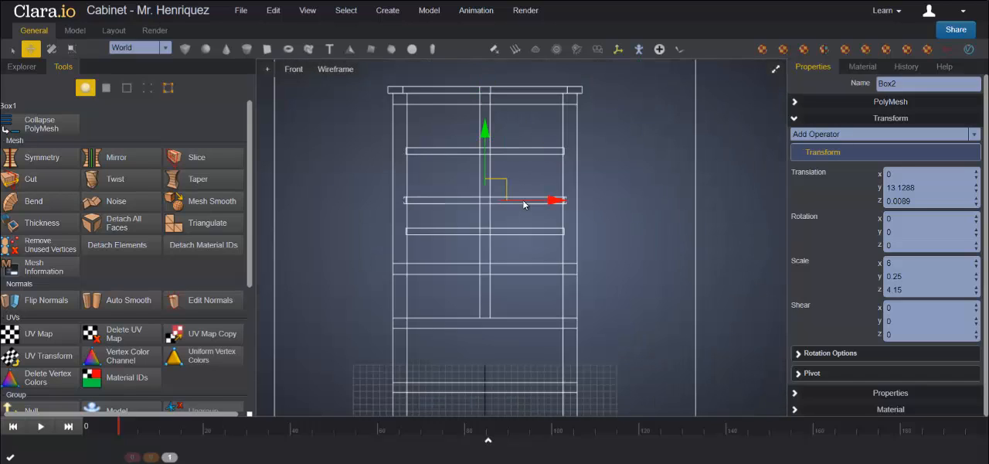
left_click_drag(484, 140, 484, 131)
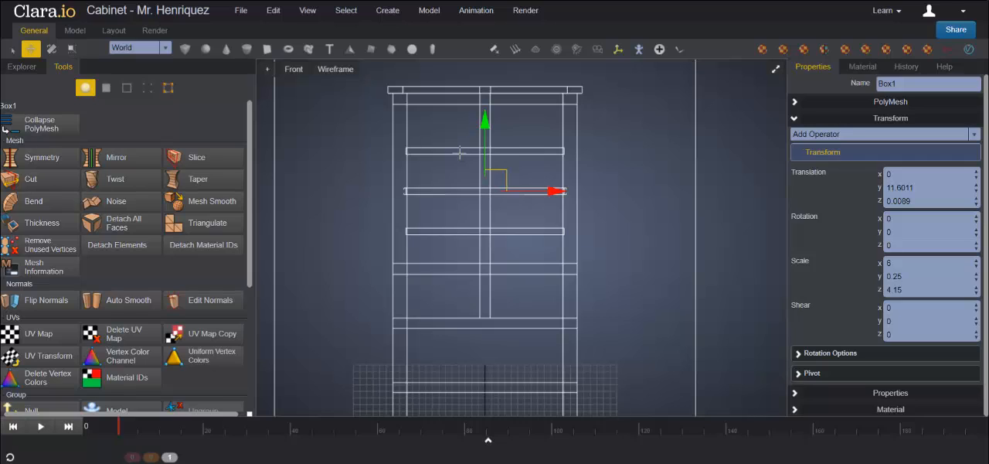
left_click(460, 152)
left_click_drag(487, 92, 487, 87)
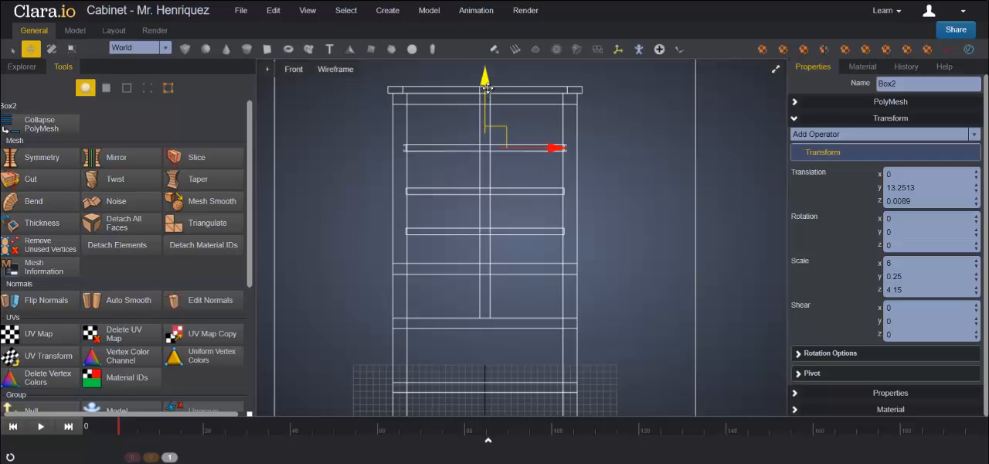
Step: Space the shelves evenly by raising the lowest one to about 10.37 and the middle one to about 11.80 in Y
left_click(462, 228)
left_click_drag(483, 163, 483, 156)
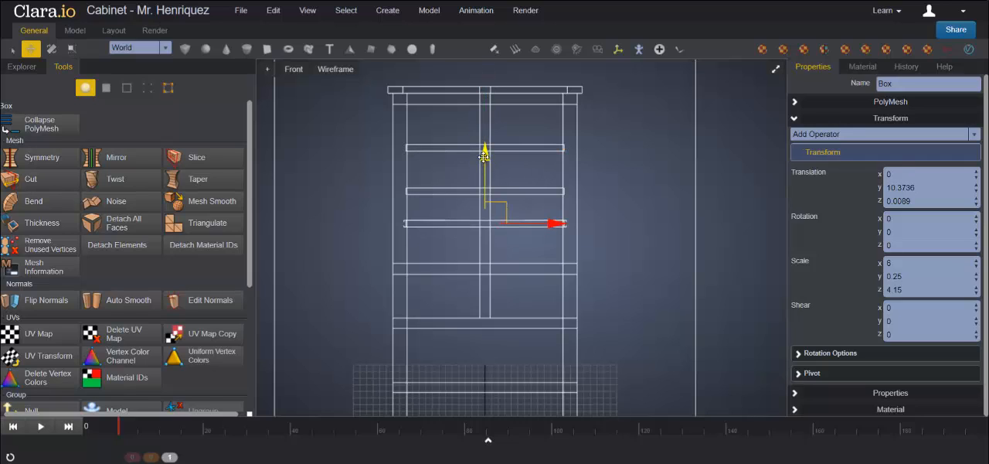
left_click(460, 191)
left_click_drag(485, 126, 484, 121)
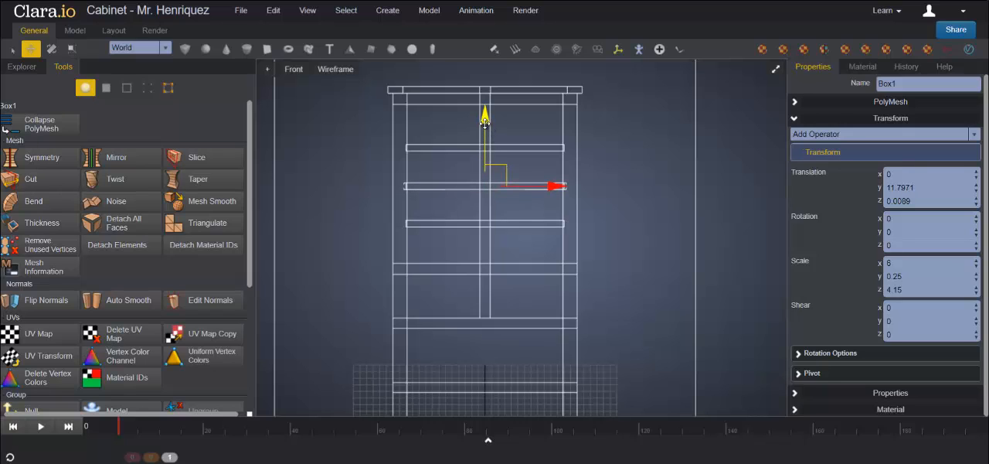
Step: Reselect the faces of the Cabinet's top and its upper rail in the front view
left_click(776, 69)
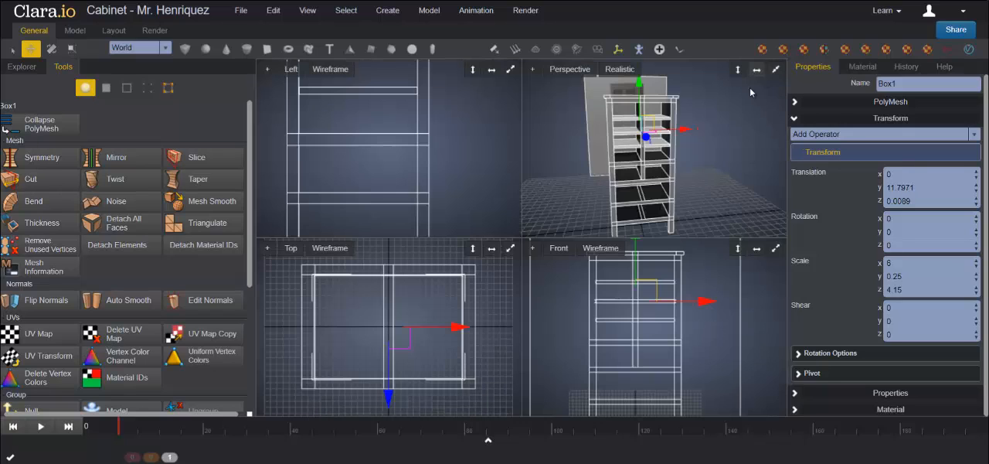
left_click(718, 190)
left_click(622, 198)
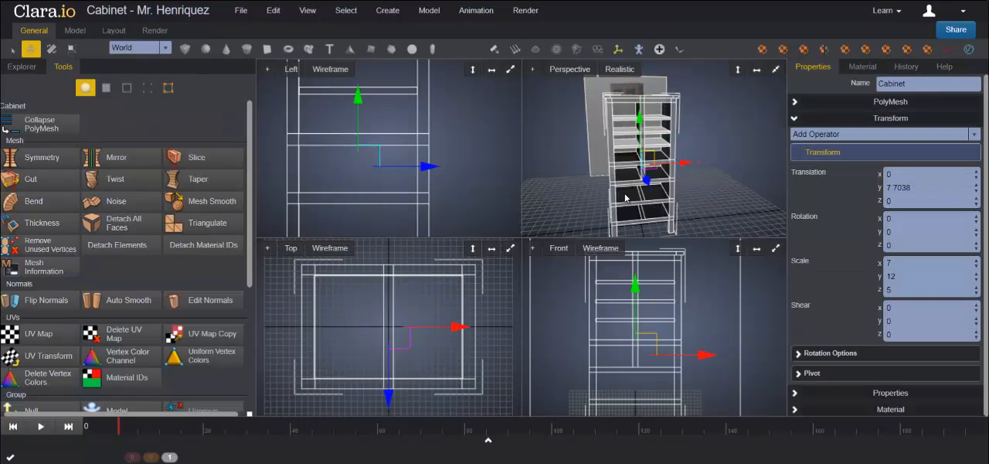
left_click(106, 88)
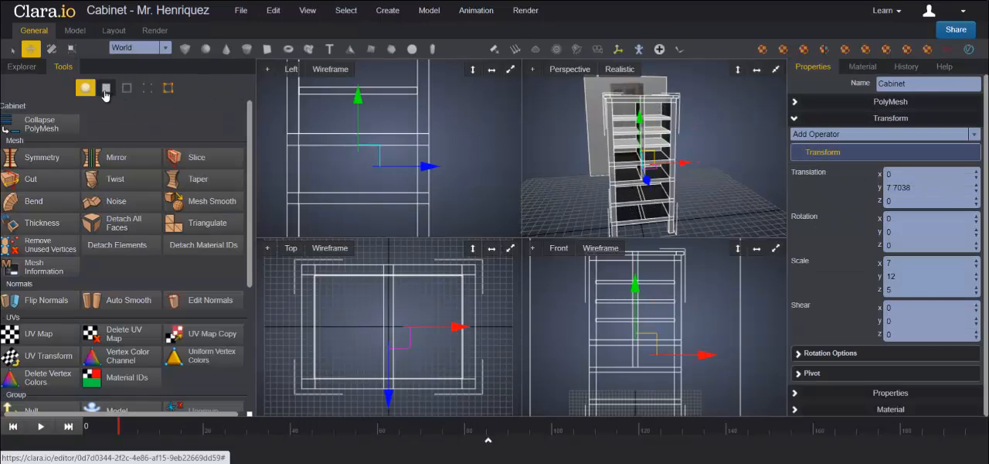
left_click(776, 249)
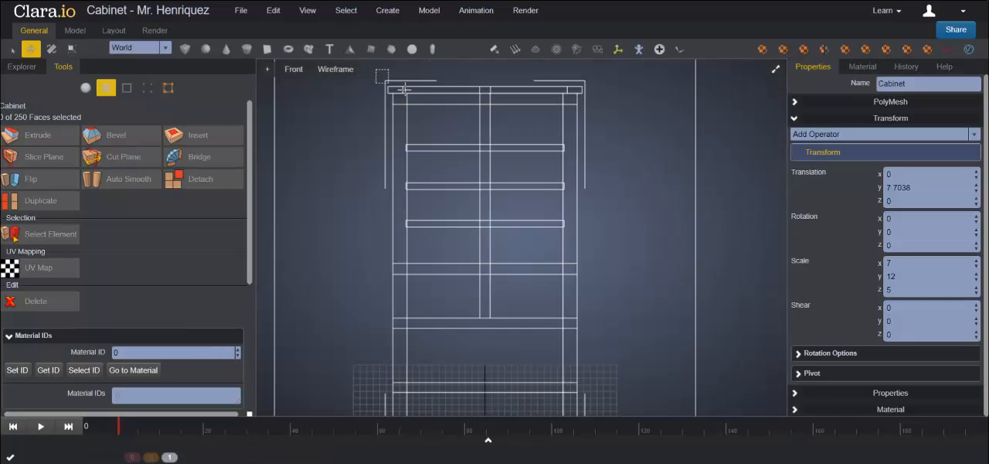
left_click_drag(377, 71, 595, 99)
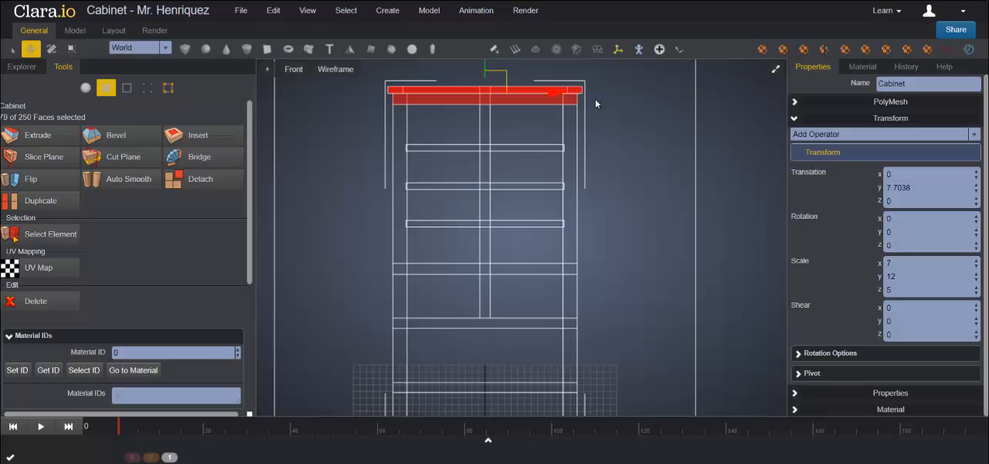
Step: Include the two ceiling faces above the top shelf in the selection and raise the Cabinet's top a little further in Y
left_click(776, 69)
left_click(775, 70)
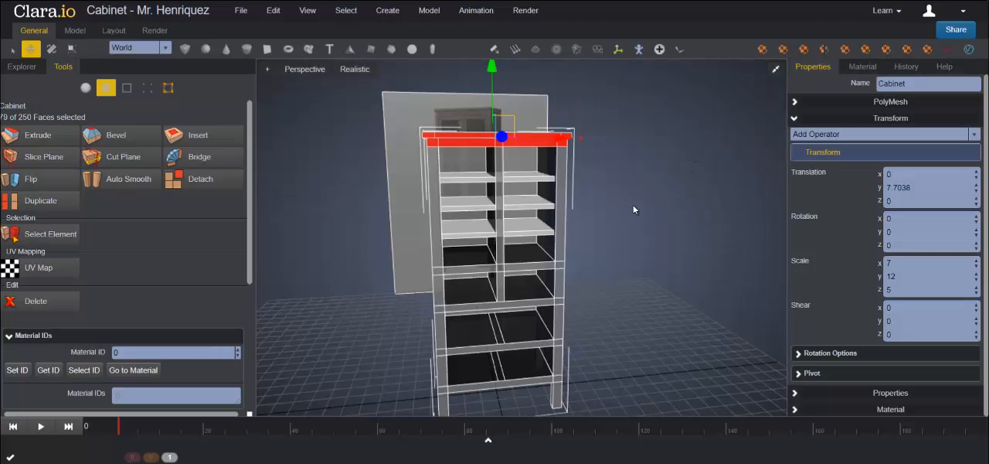
right_click_drag(672, 236, 661, 207)
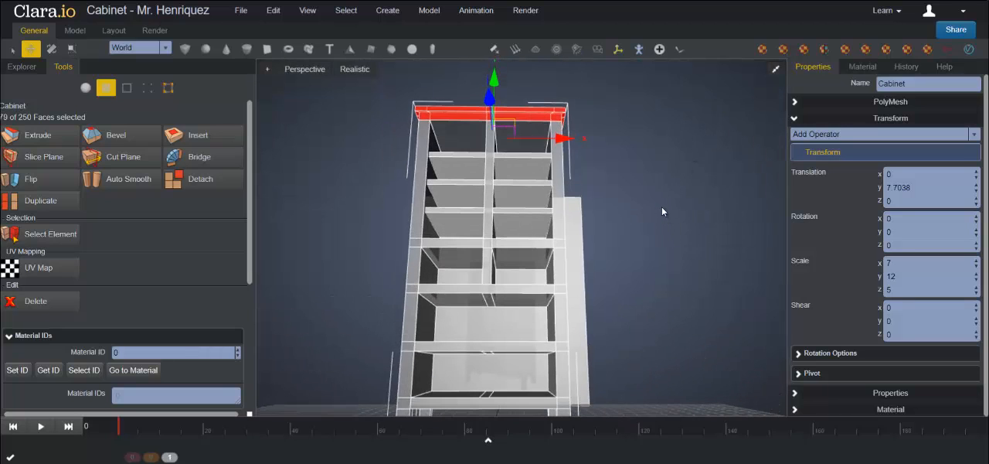
left_click(461, 139, "shift")
left_click(522, 136, "shift")
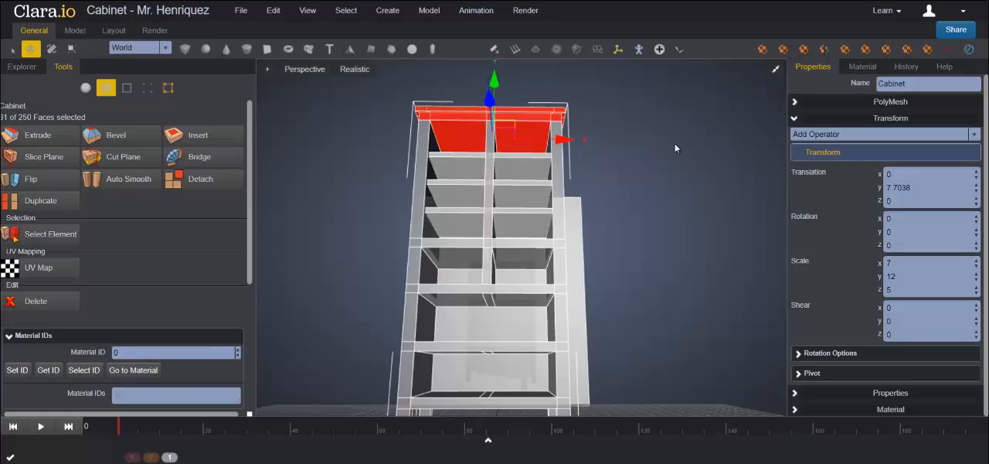
right_click_drag(675, 143, 678, 174)
left_click_drag(491, 69, 493, 48)
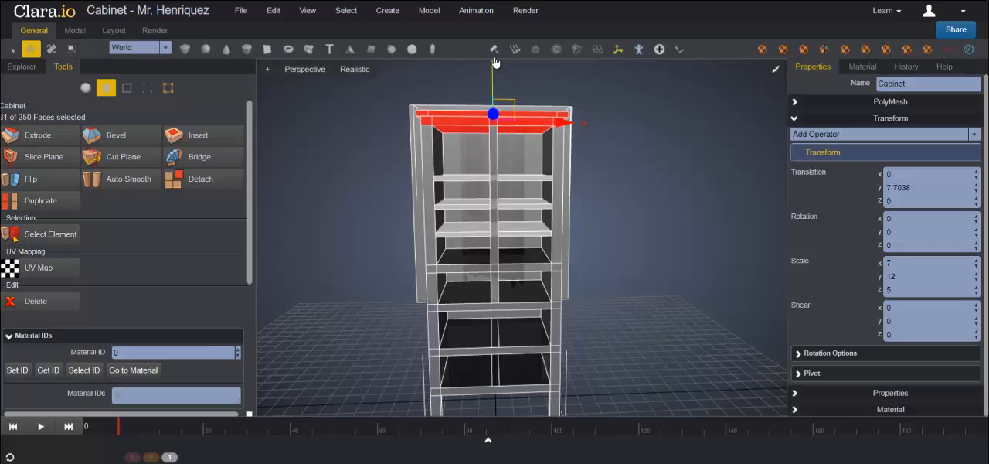
Step: Leave face editing and raise the top shelf to about 13.78 and the middle shelf to about 12.16 in Y
left_click(623, 187)
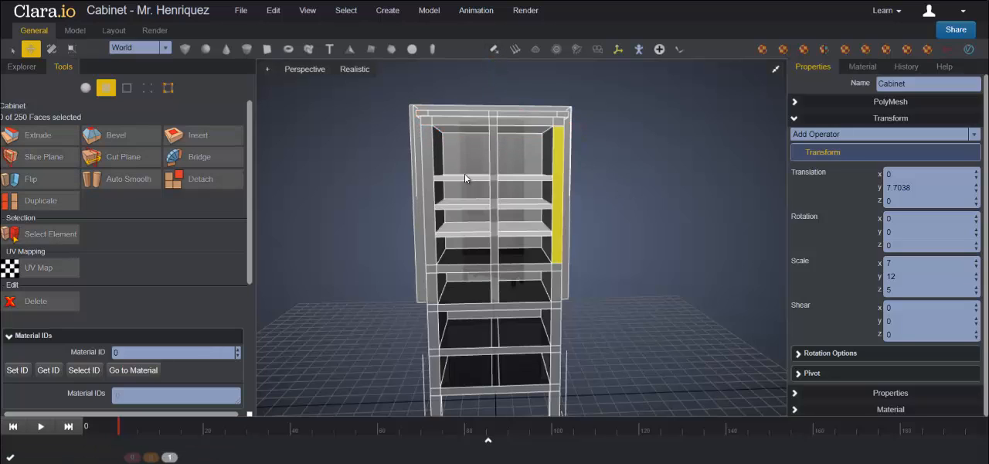
left_click(85, 88)
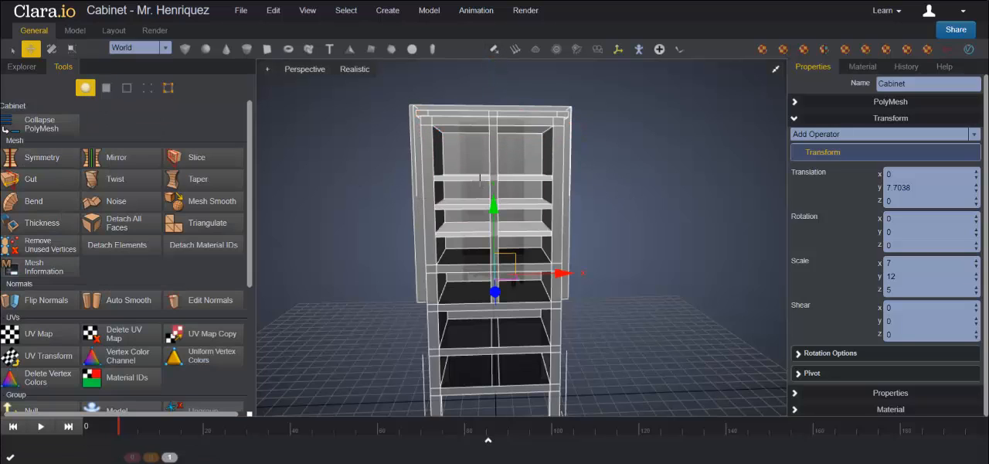
left_click(488, 112)
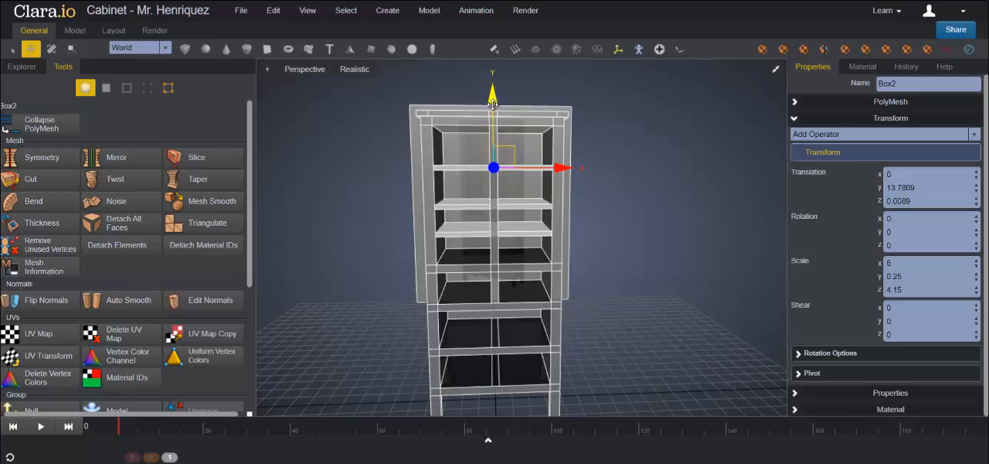
left_click(473, 205)
left_click_drag(493, 138, 493, 129)
right_click_drag(673, 222, 682, 205)
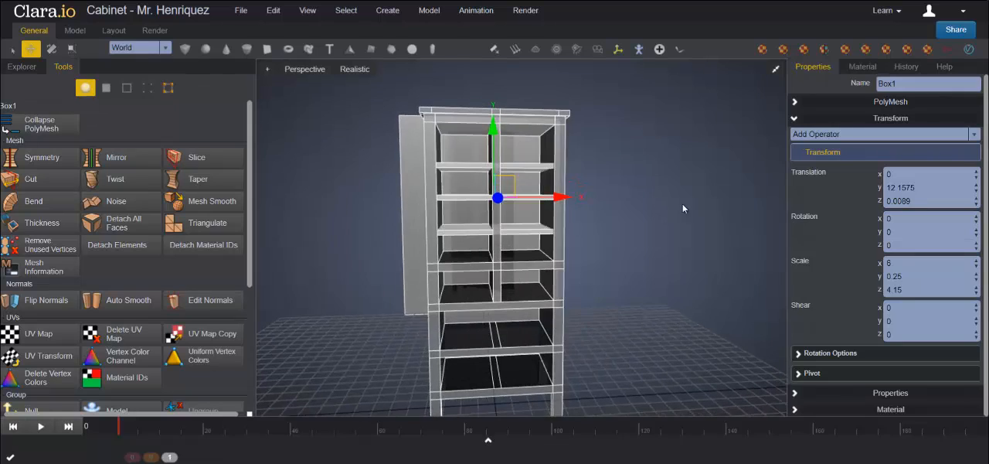
Step: Raise the top shelf to about 13.95 in Y in the front view to even out the shelf spacing
left_click(775, 69)
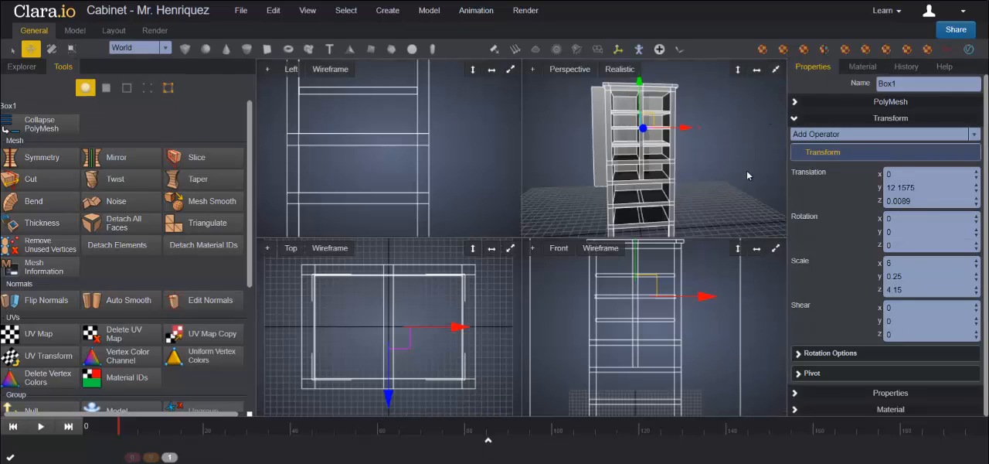
left_click(775, 248)
left_click(654, 173)
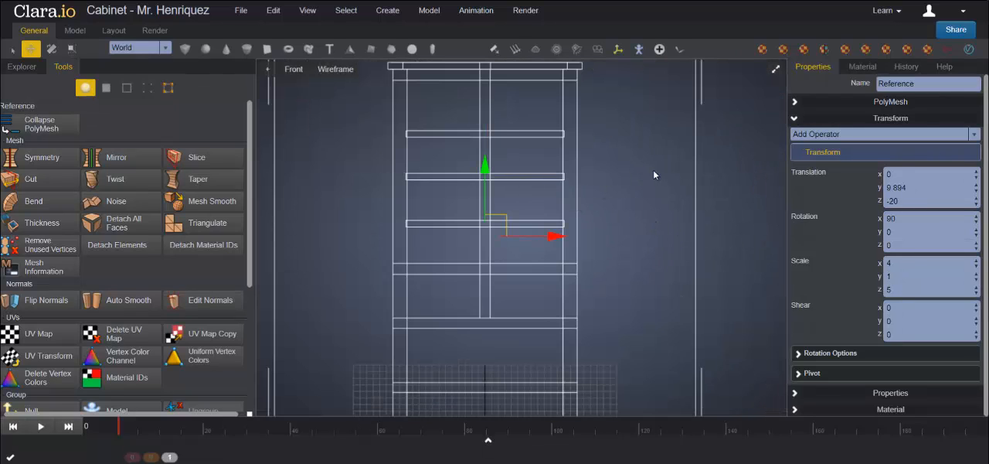
left_click(737, 225)
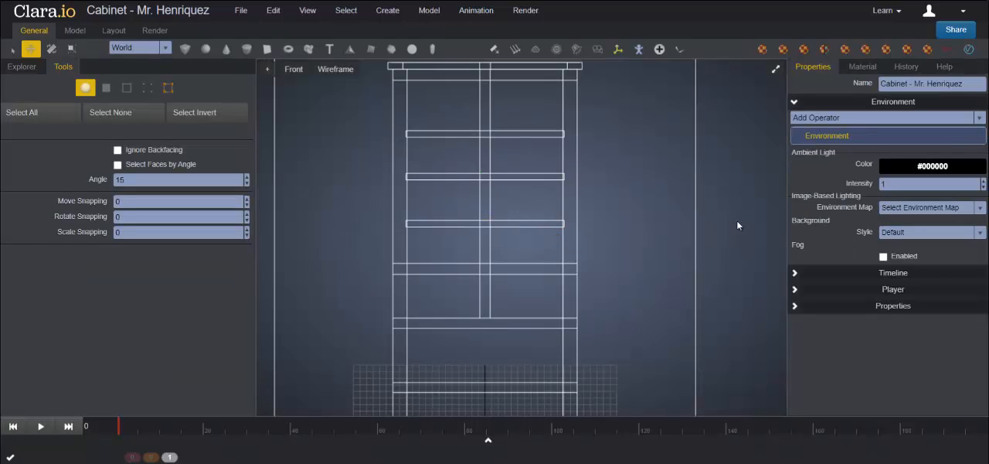
left_click(512, 137)
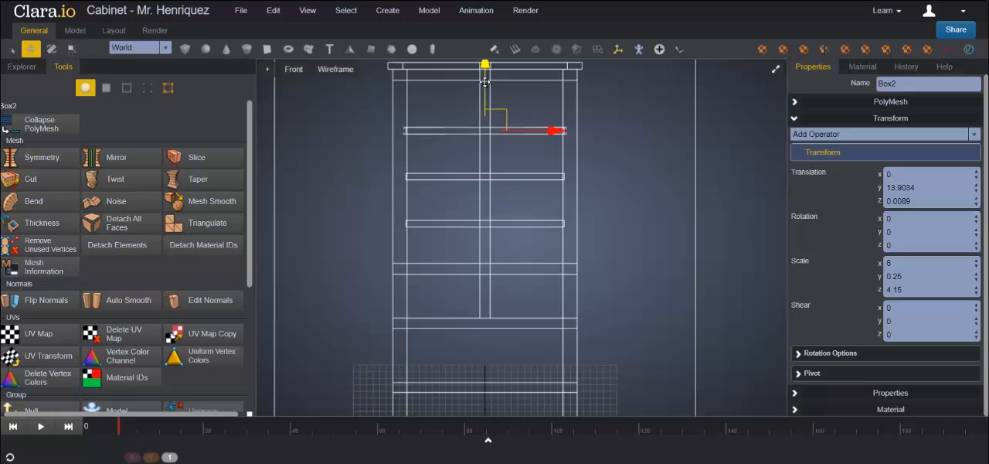
left_click_drag(485, 81, 484, 79)
left_click(724, 211)
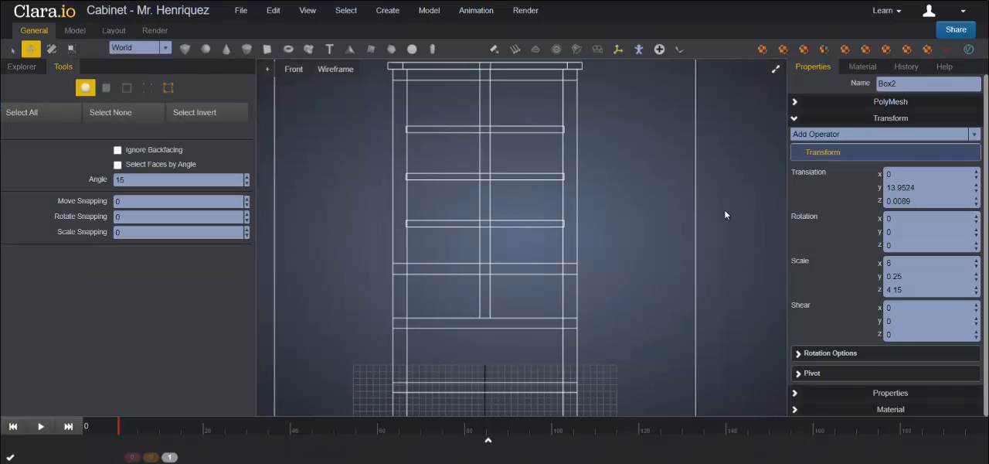
left_click(516, 225)
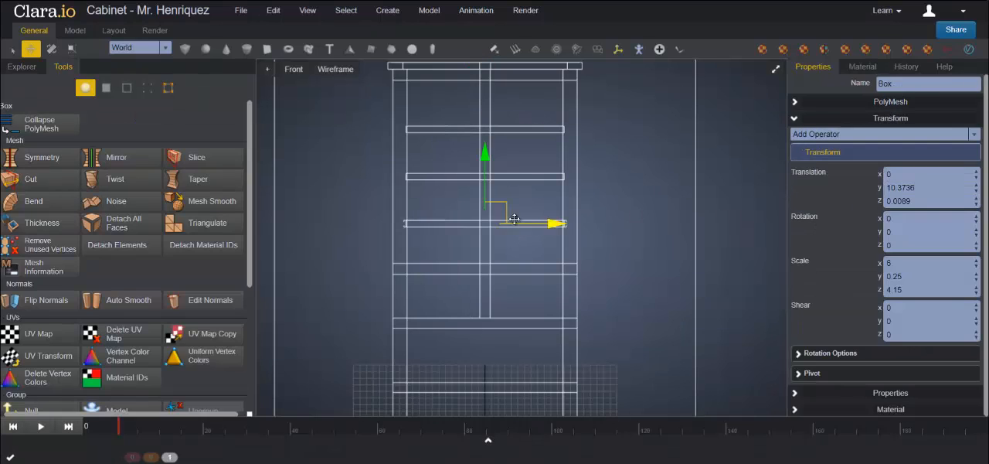
left_click(681, 179)
Step: Examine the cabinet and its shelf spacing from several angles in the perspective view
left_click(776, 68)
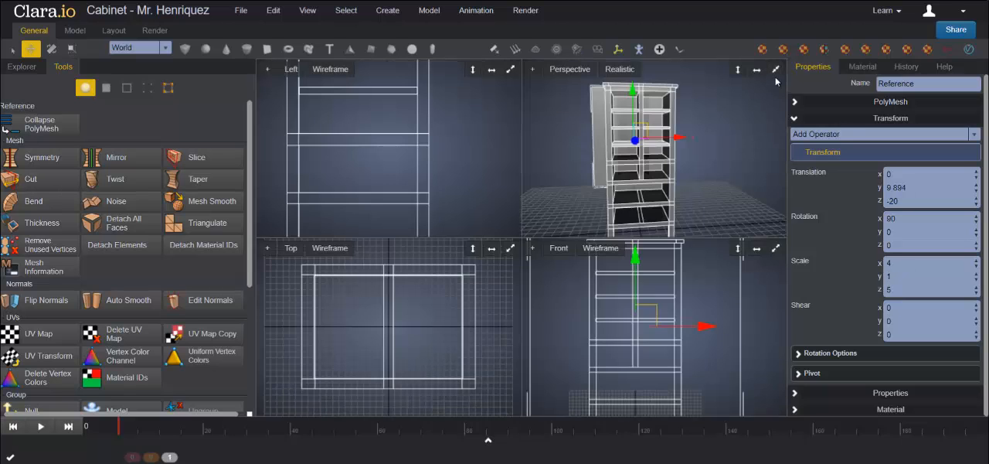
left_click(776, 71)
left_click(647, 236)
middle_click_drag(647, 236, 655, 260)
left_click(640, 288)
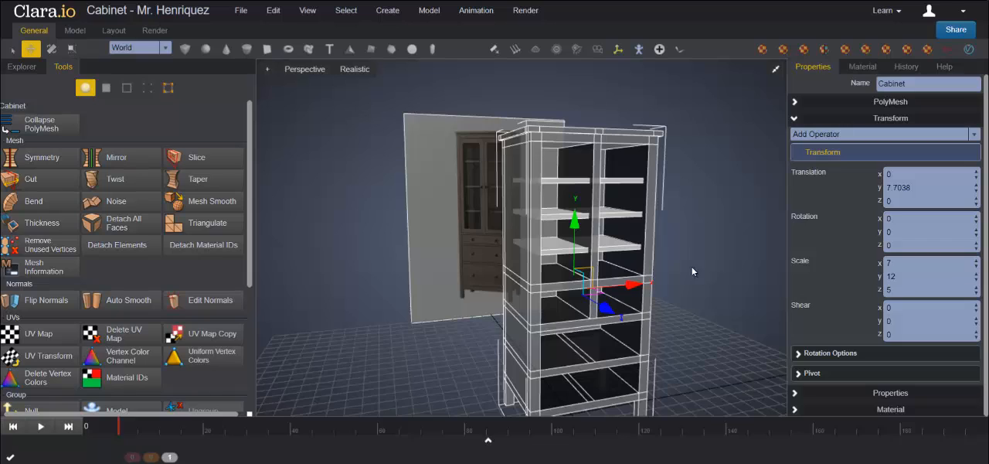
right_click_drag(709, 268, 647, 255)
left_click(657, 223)
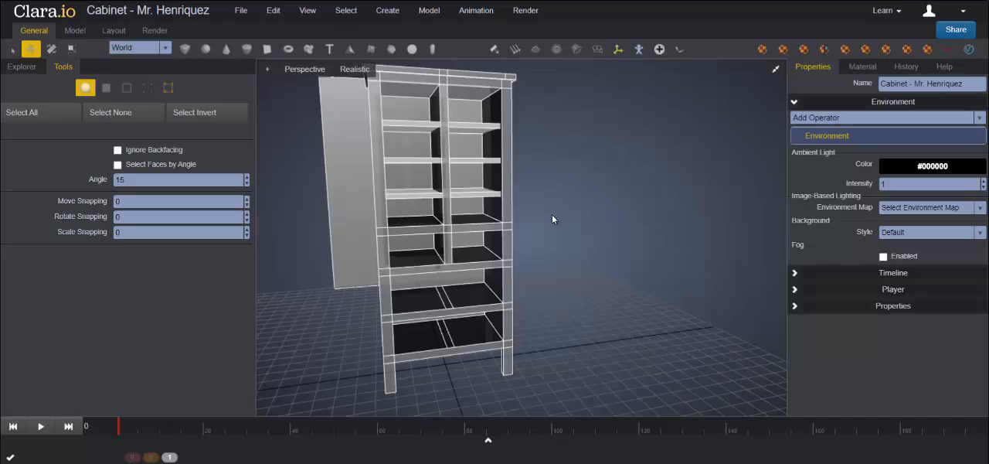
Step: Add a new box for a drawer and move it in front of the cabinet, to about 4.49 in Y and 11.37 in Z
scroll(552, 217, "down", 3)
left_click(185, 49)
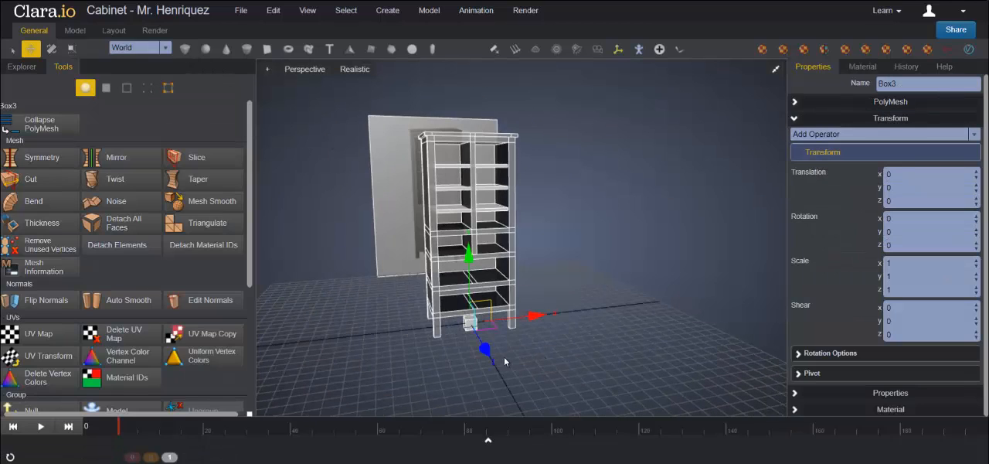
left_click_drag(485, 351, 519, 319)
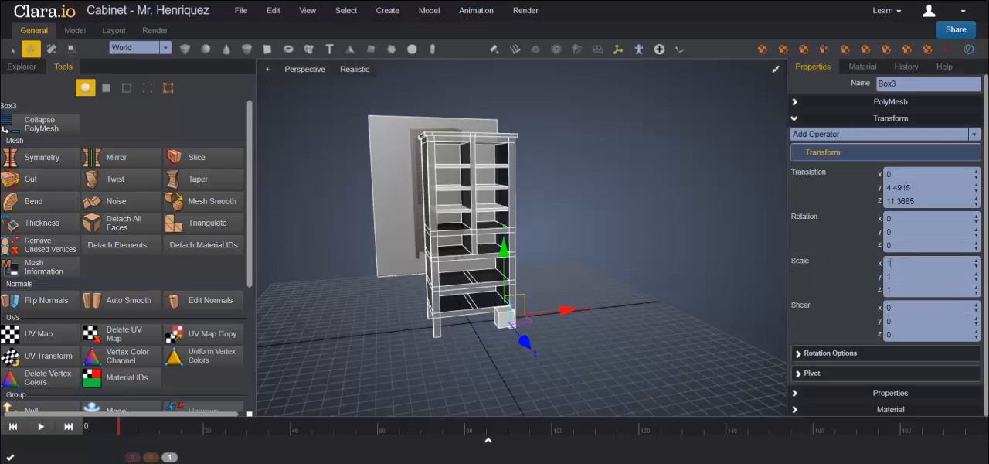
Step: Scale the new drawer box to 5.65 in X, 1.71 in Y and 4 in Z
left_click_drag(894, 262, 850, 255)
type("5.65")
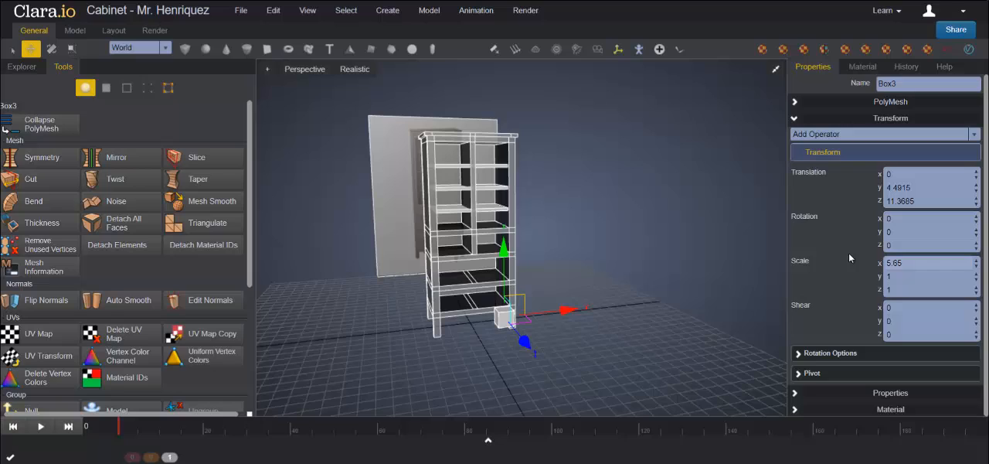
key("Return")
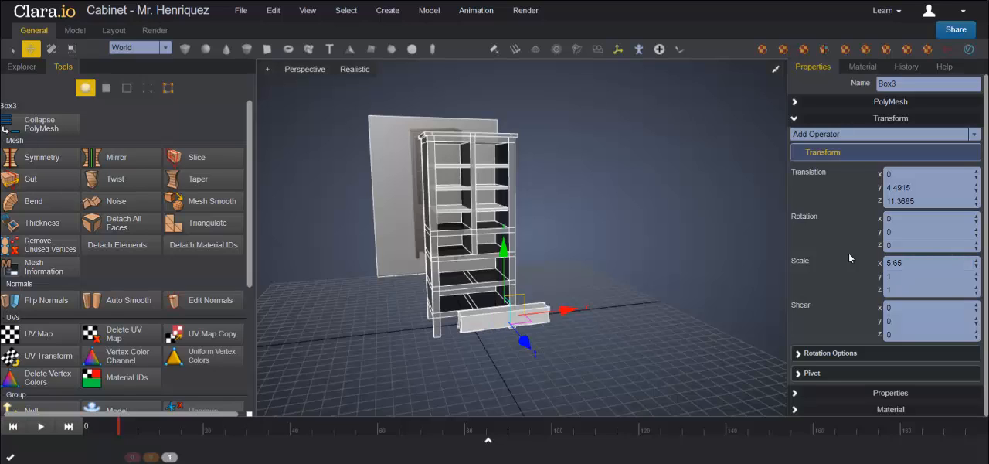
left_click(910, 276)
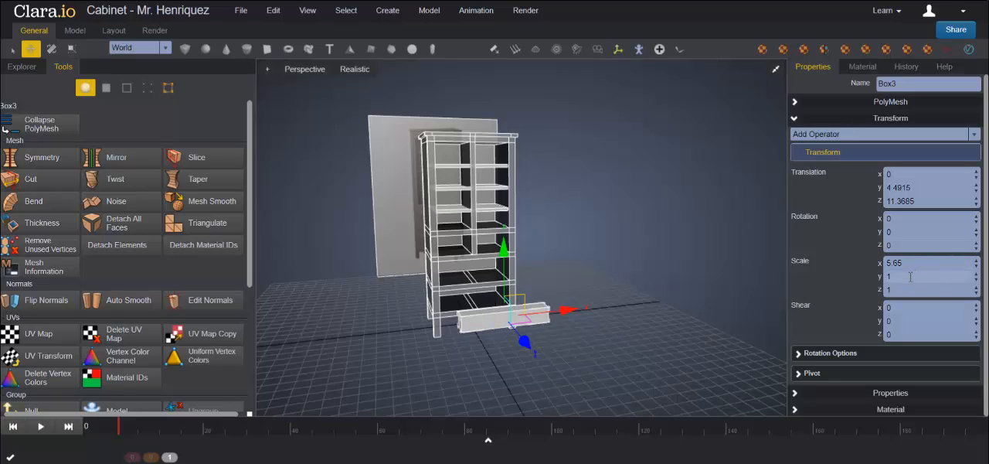
type(".71")
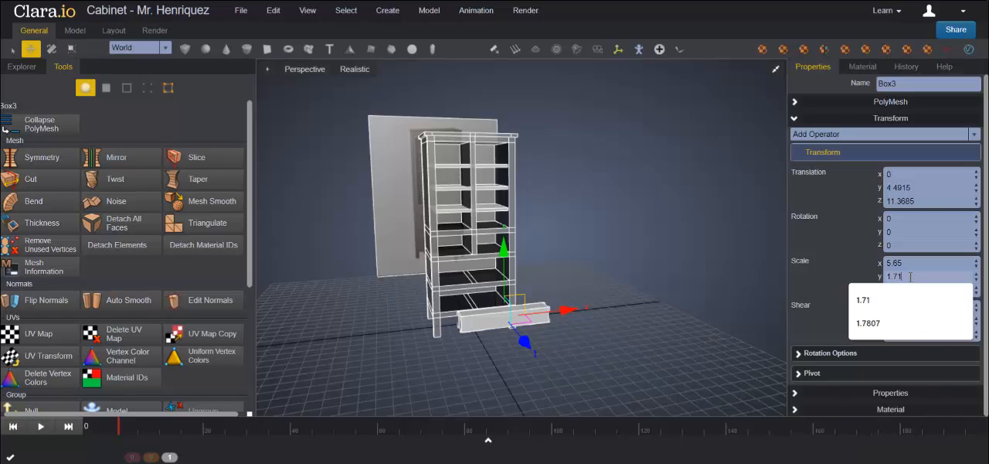
key("Return")
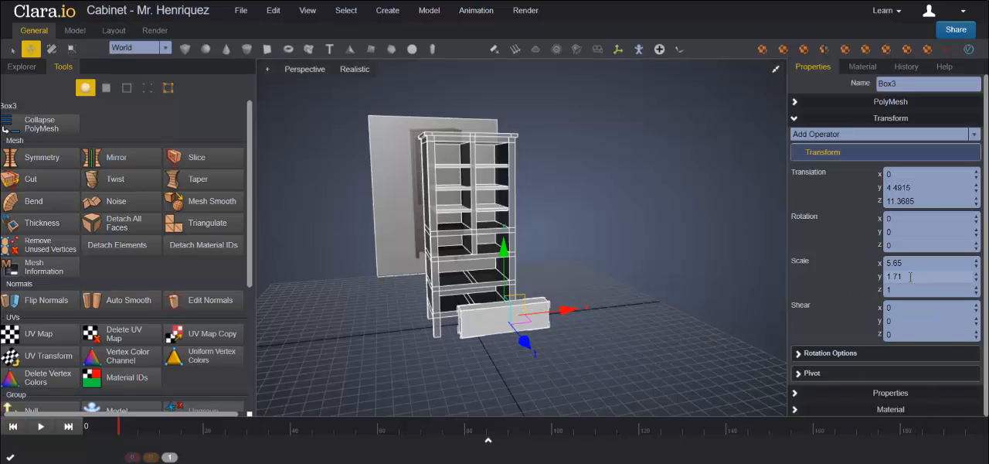
double_click(891, 290)
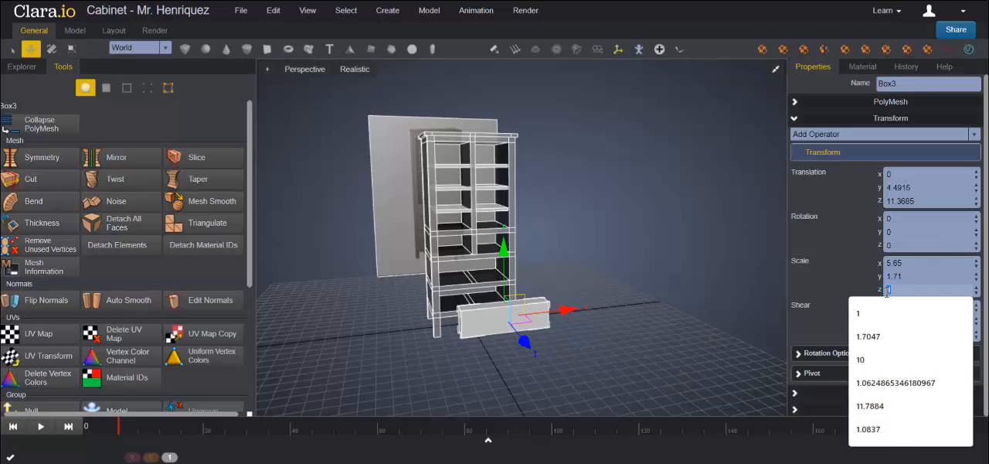
type("4")
key("Return")
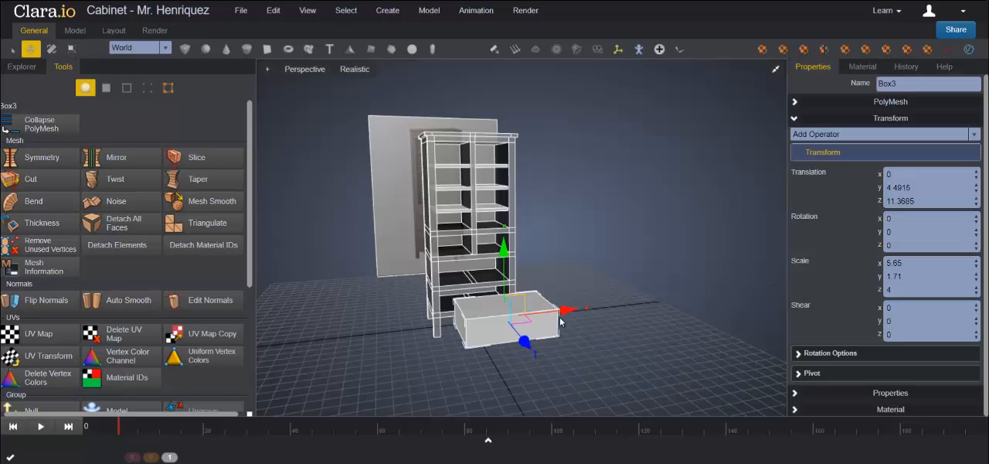
Step: Examine the drawer box against the cabinet's lower openings from a closer side angle
scroll(575, 268, "up", 4)
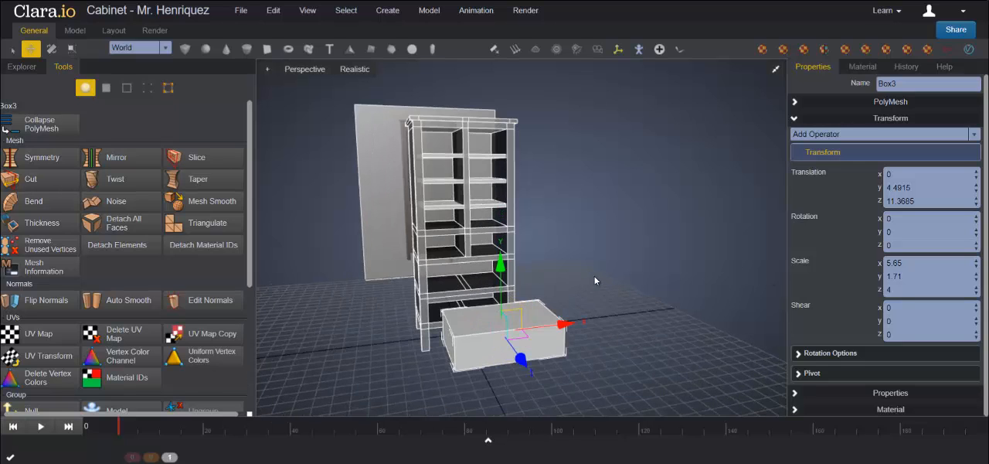
middle_click_drag(627, 295, 650, 285)
scroll(525, 317, "down", 4)
middle_click_drag(524, 317, 603, 307)
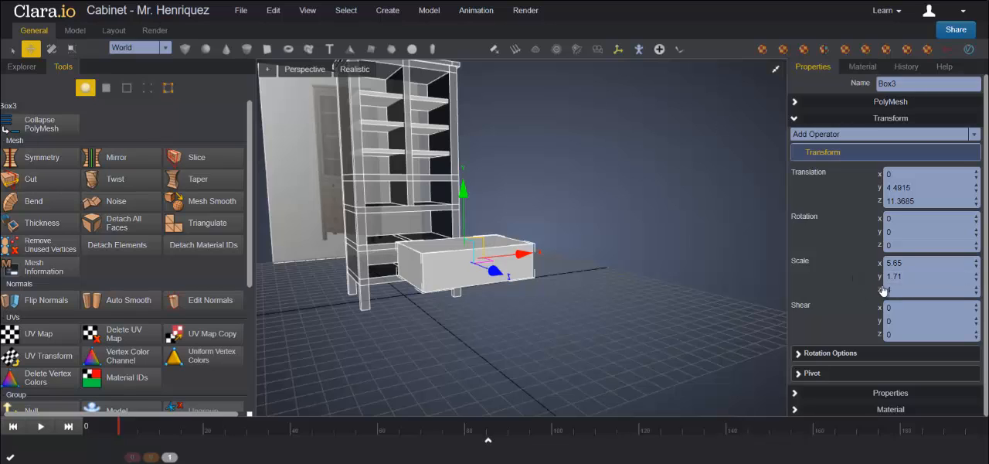
Step: Move the drawer box toward the cabinet to about 3.32 in Z and lower it to about 3.04 in Y, level with the bottom opening
middle_click_drag(747, 89, 748, 118)
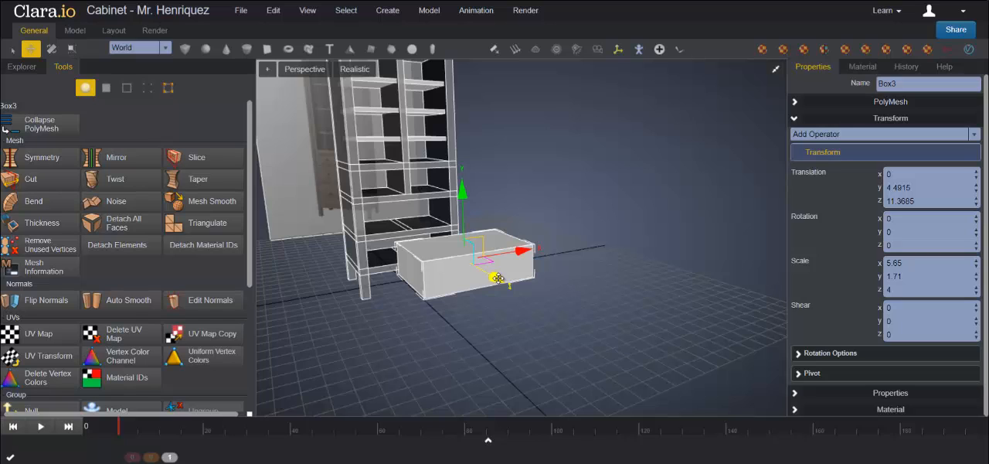
left_click_drag(498, 278, 458, 246)
left_click(776, 69)
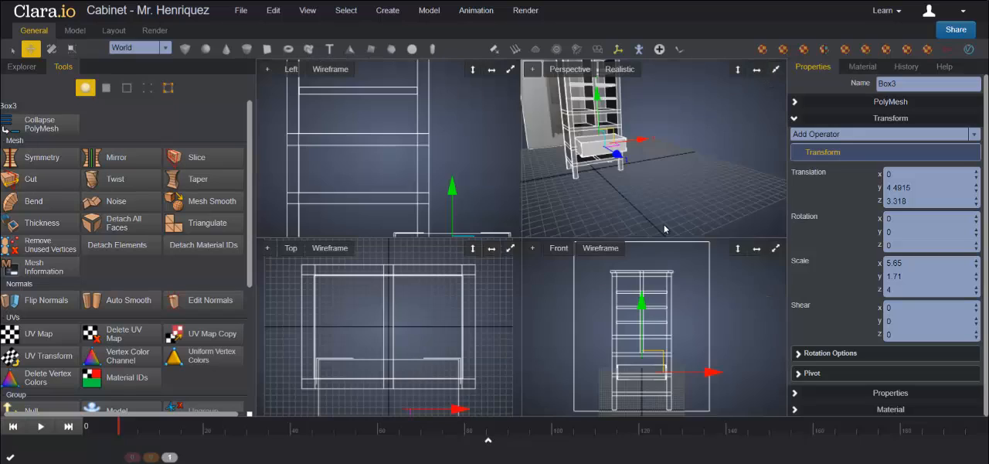
left_click(776, 68)
left_click(776, 69)
left_click(776, 245)
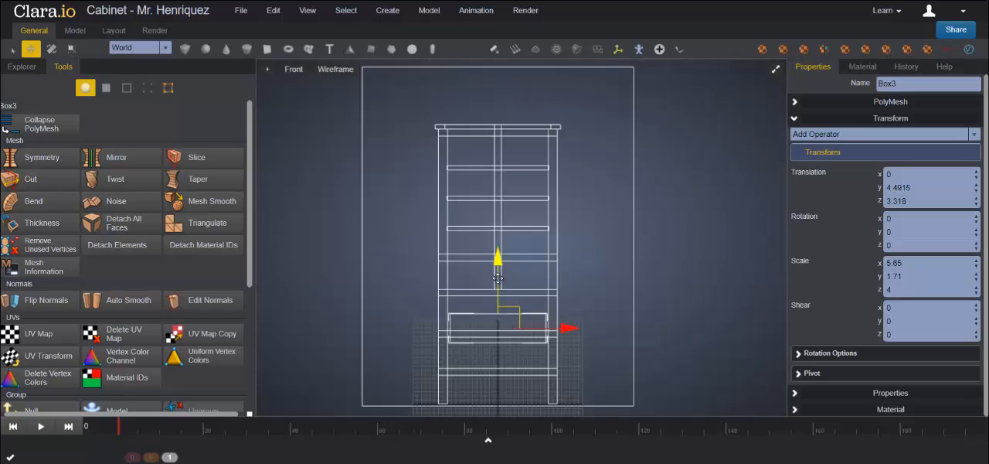
scroll(531, 300, "up", 2)
scroll(595, 298, "up", 1)
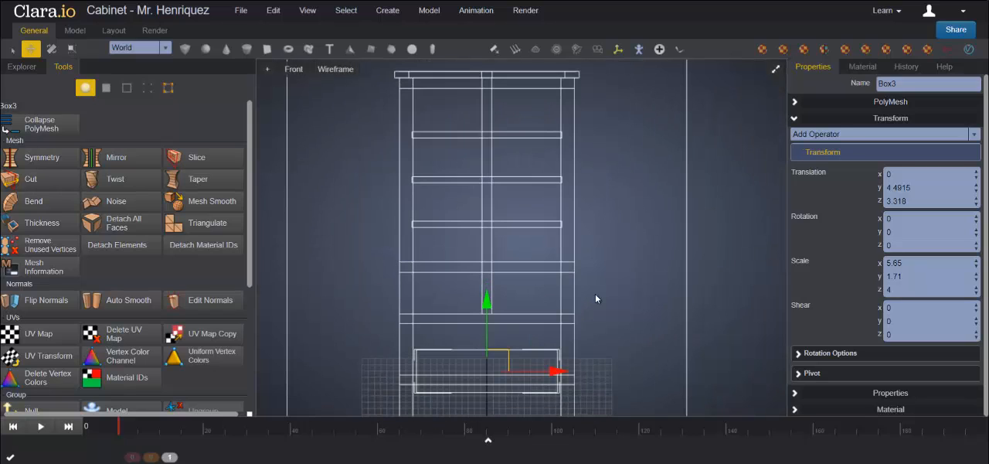
middle_click_drag(638, 337, 649, 217)
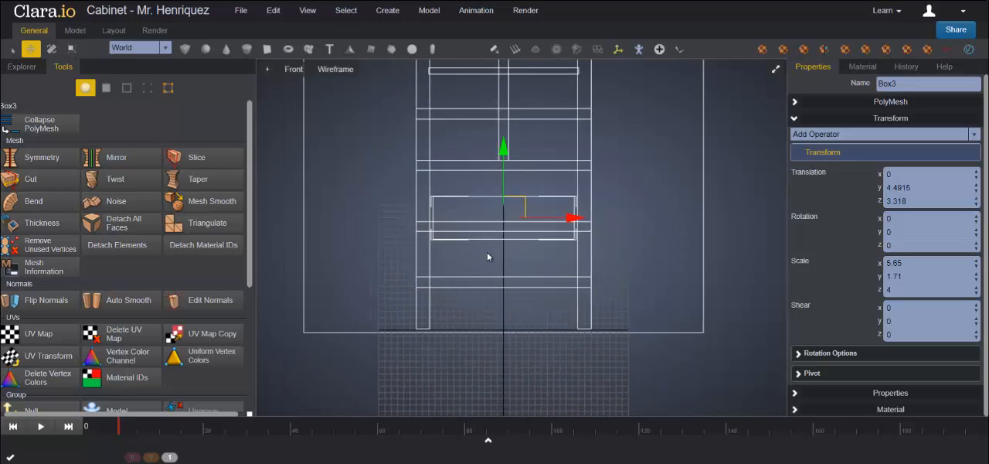
left_click_drag(503, 147, 502, 177)
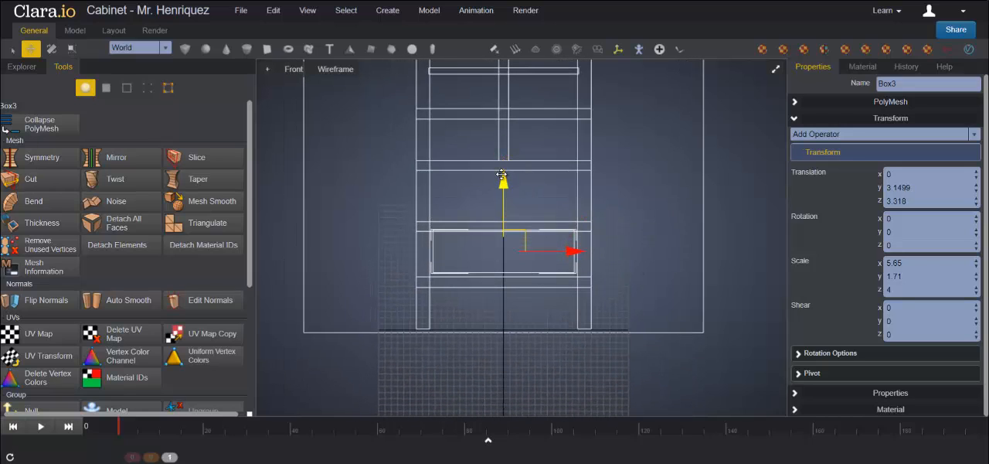
scroll(556, 221, "up", 4)
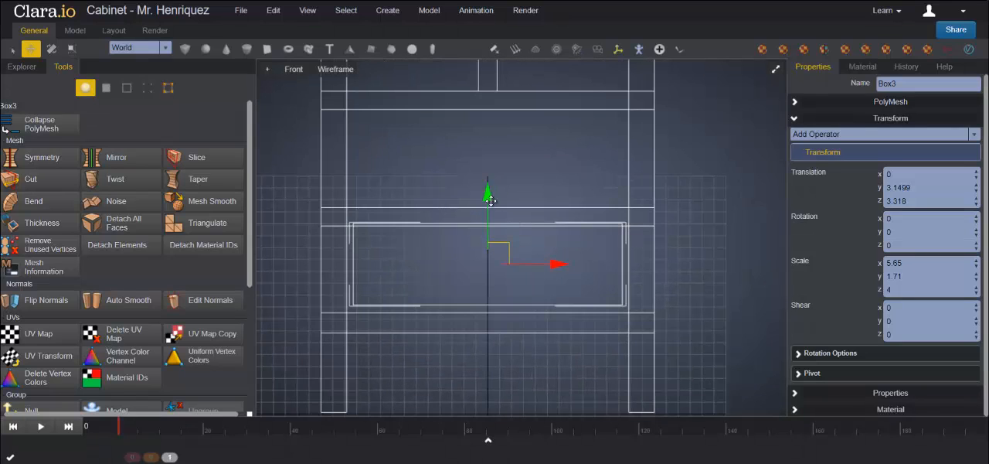
left_click_drag(490, 200, 492, 196)
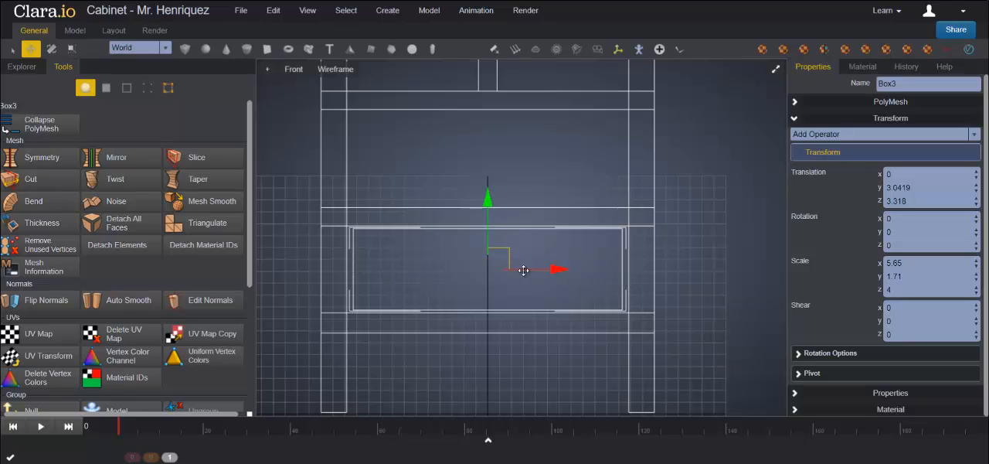
Step: Slide the drawer box back into the cabinet's bottom opening, to about 0.16 in Z
left_click(775, 70)
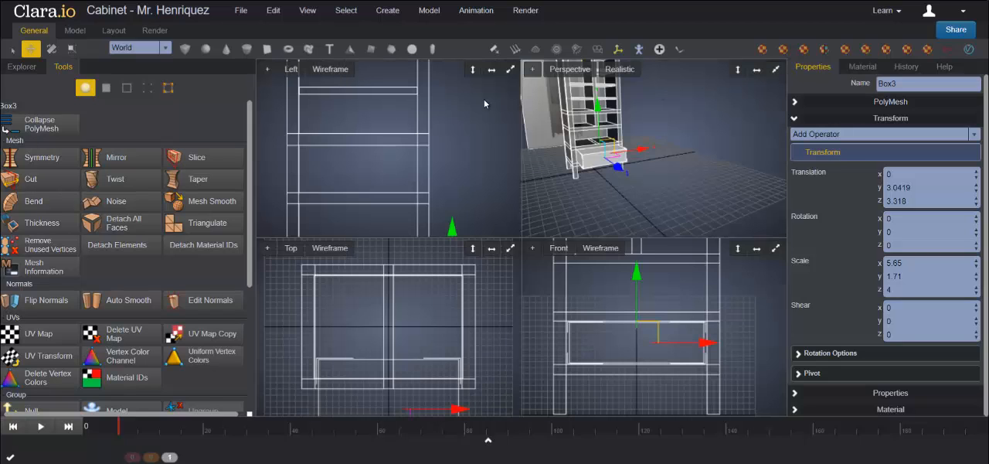
left_click(510, 69)
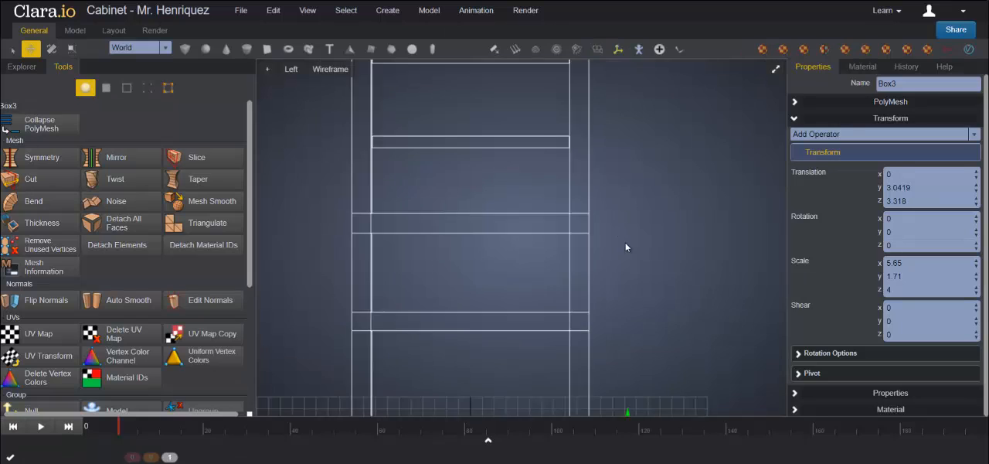
middle_click_drag(655, 301, 646, 190)
left_click_drag(644, 257, 568, 255)
scroll(625, 246, "up", 3)
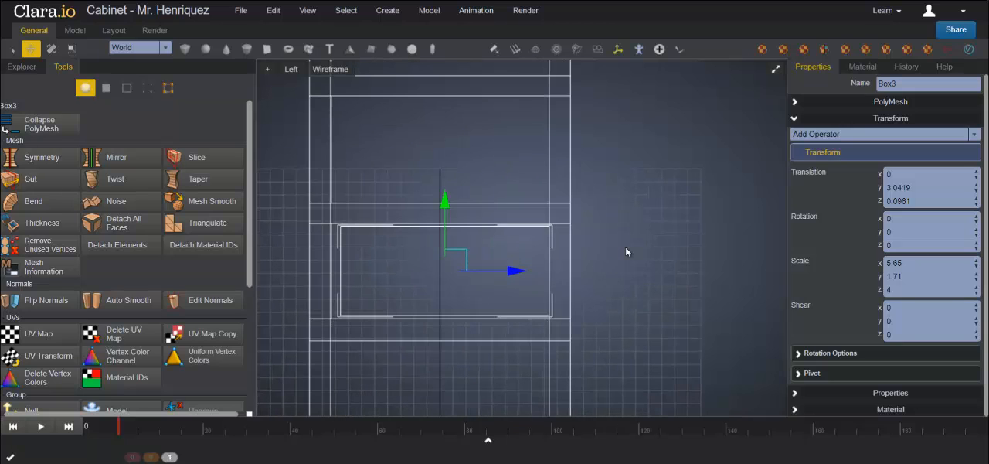
mouse_move(521, 270)
left_mouse_down()
mouse_move(533, 270)
mouse_move(521, 271)
left_mouse_up()
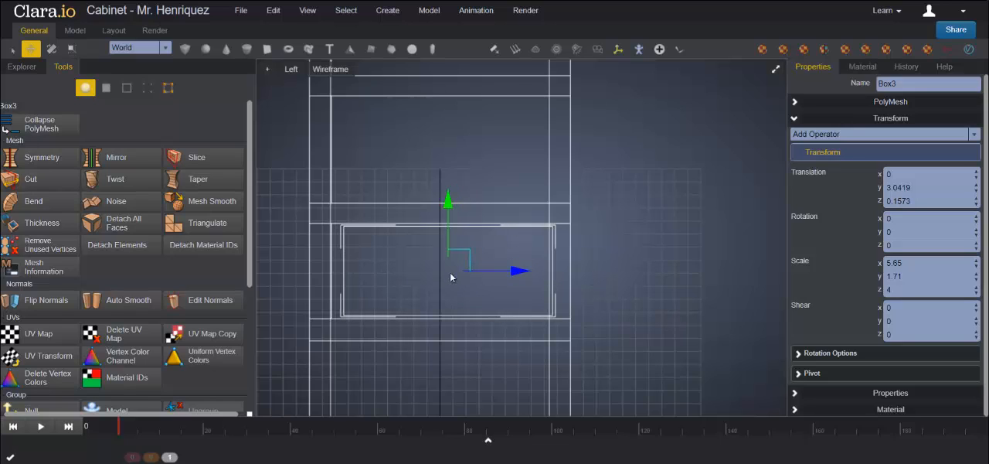
Step: Set the drawer box's Z scale to 4.5 and shift it forward to about 0.29 in Z
double_click(892, 289)
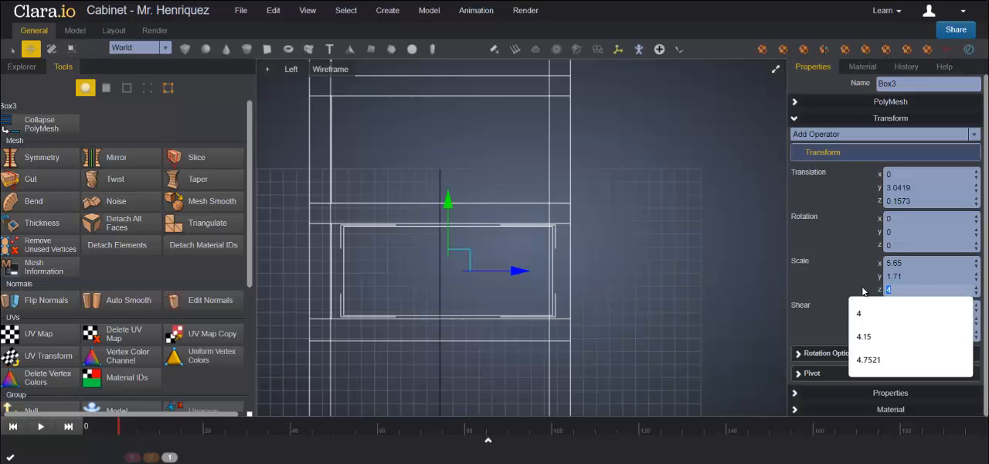
type("4.5")
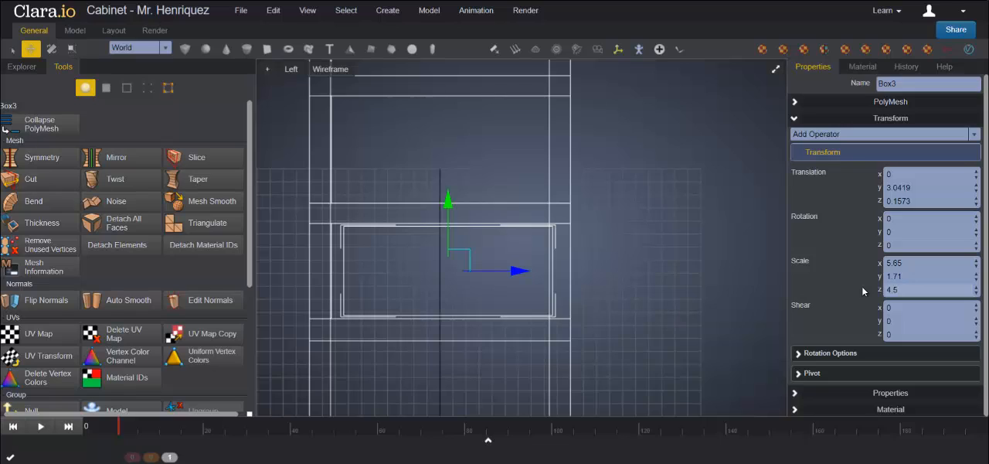
key("Return")
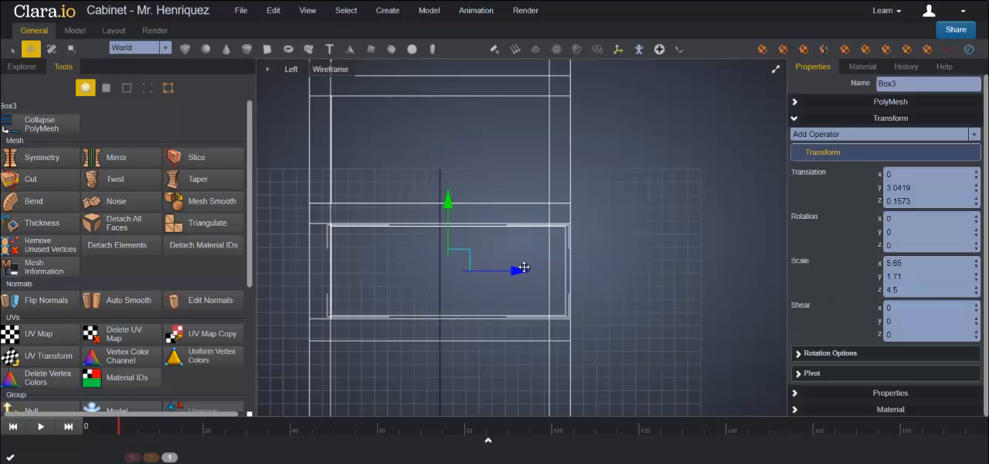
left_click_drag(510, 268, 517, 267)
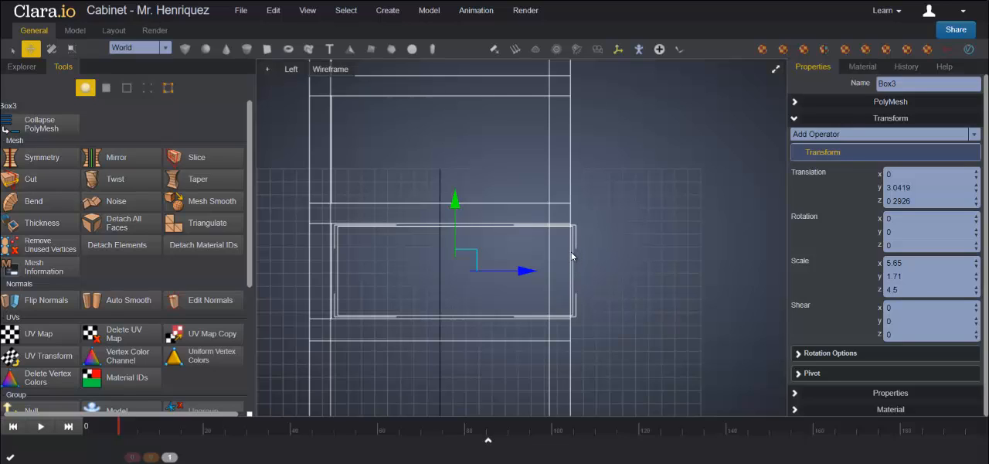
Step: Fit the drawer box to the bottom opening by raising its scale to 5.87 in X and 1.78 in Y
left_click(776, 70)
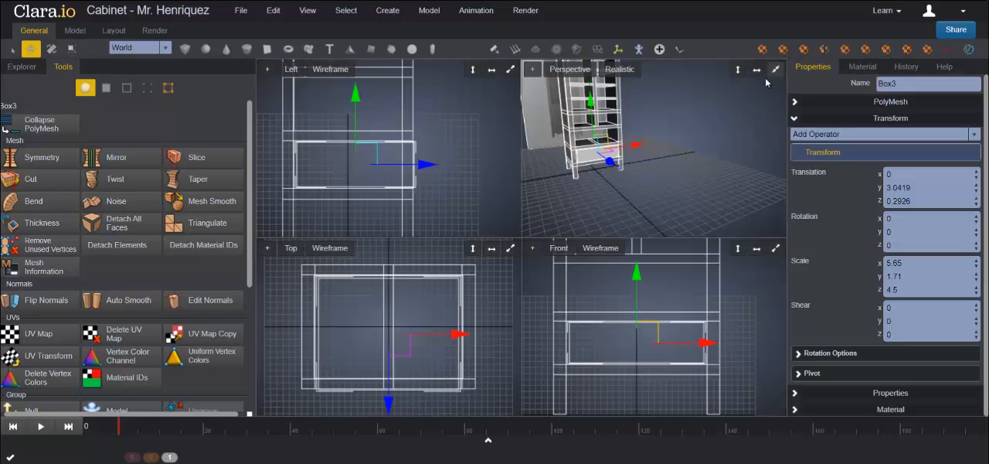
left_click(775, 249)
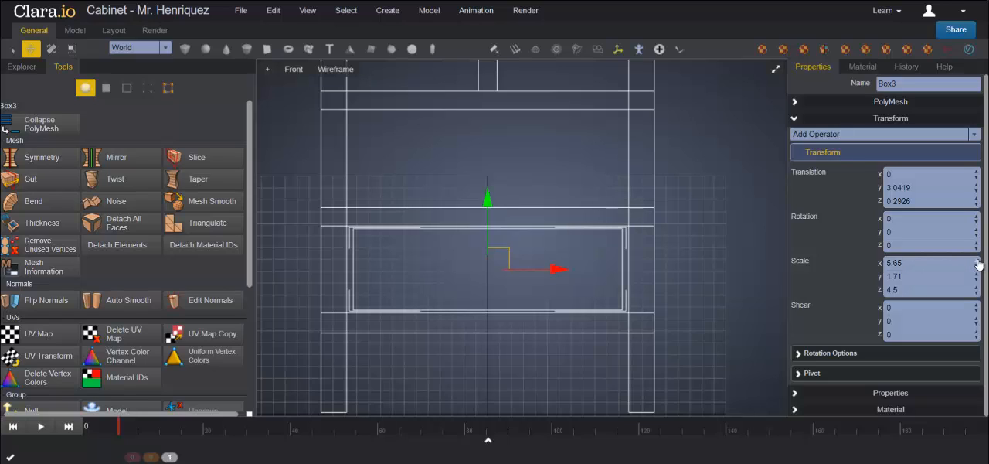
left_click_drag(978, 262, 978, 263)
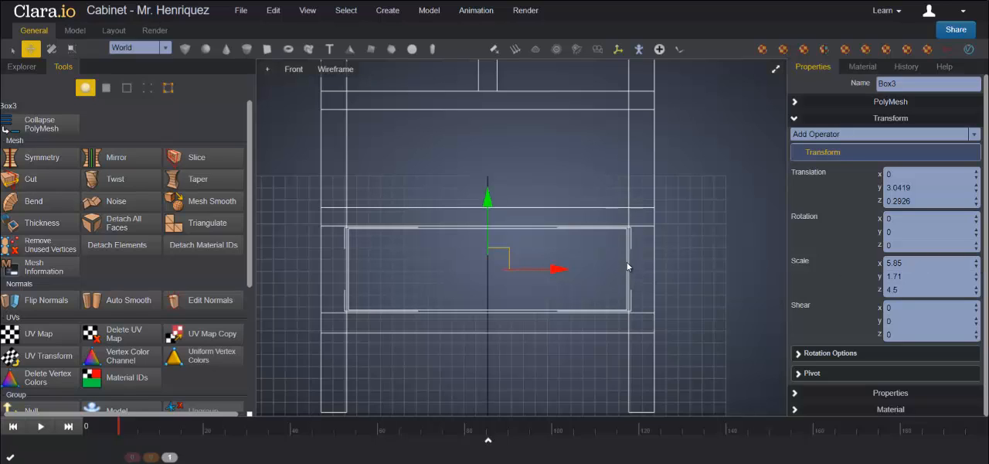
left_click(977, 261)
left_click(977, 262)
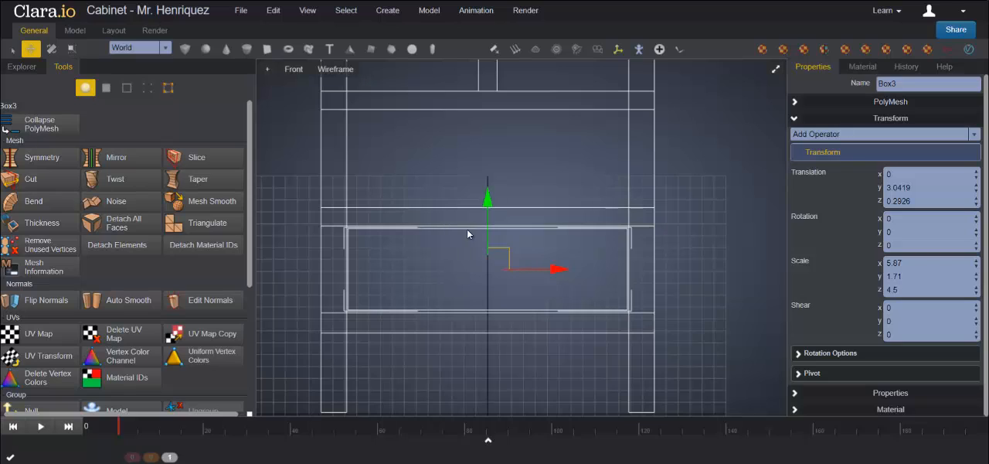
left_click(976, 276)
left_click(976, 275)
left_click(976, 275)
left_click(976, 275)
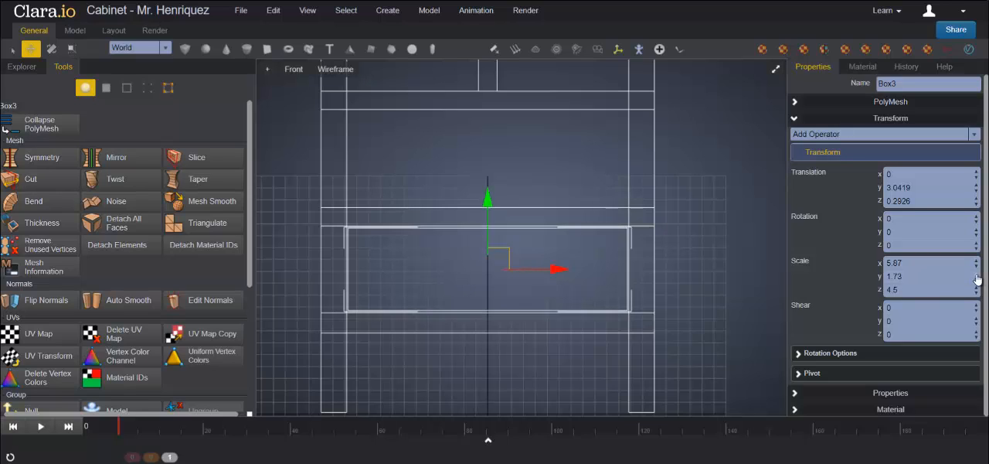
left_click(976, 275)
left_click(976, 276)
left_click(976, 275)
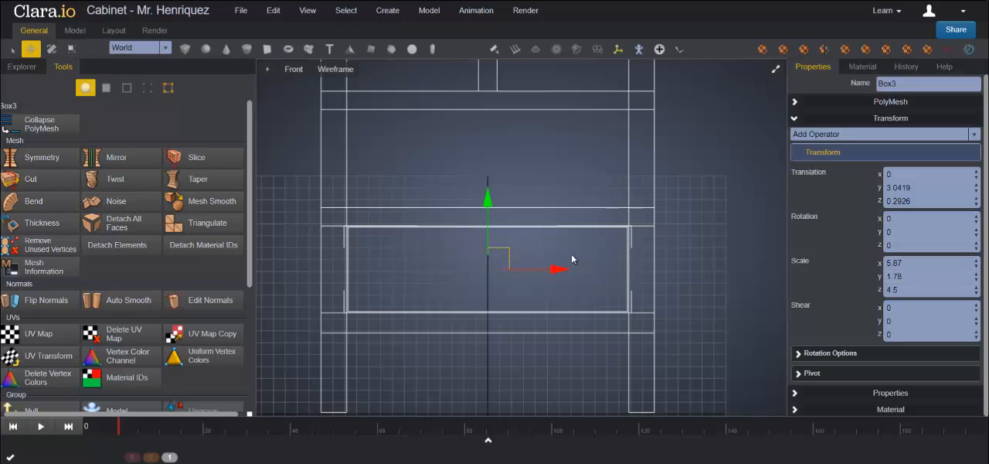
Step: Pull the drawer box out in front of the cabinet to about 5.89 in Z in the perspective view
left_click(777, 73)
left_click(777, 74)
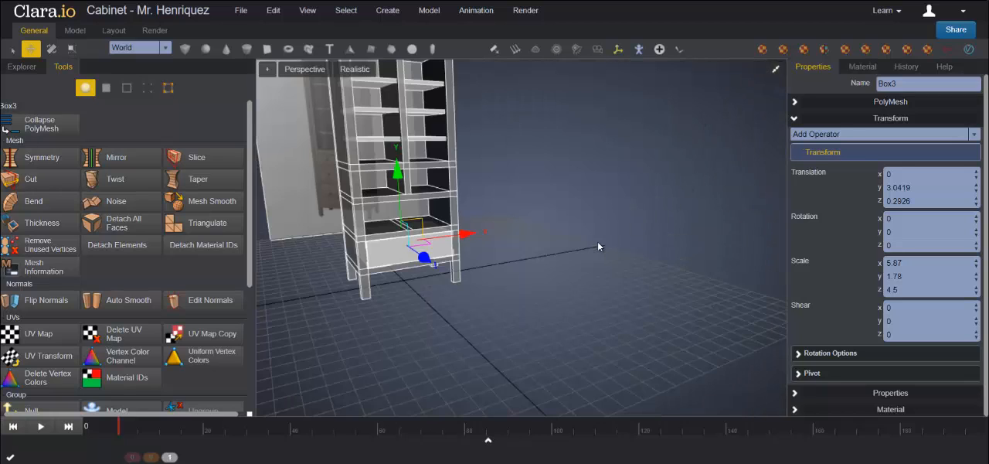
scroll(588, 249, "up", 2)
scroll(583, 248, "up", 2)
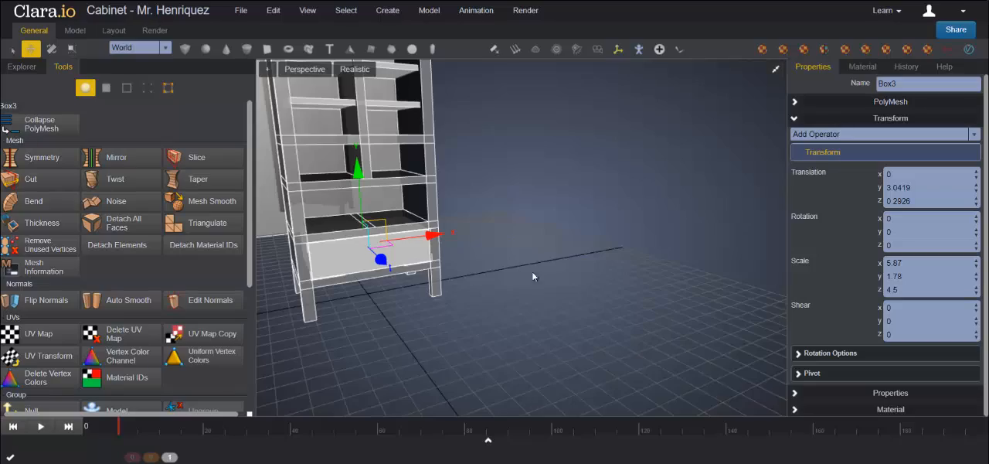
middle_click_drag(531, 272, 667, 293)
scroll(604, 278, "up", 2)
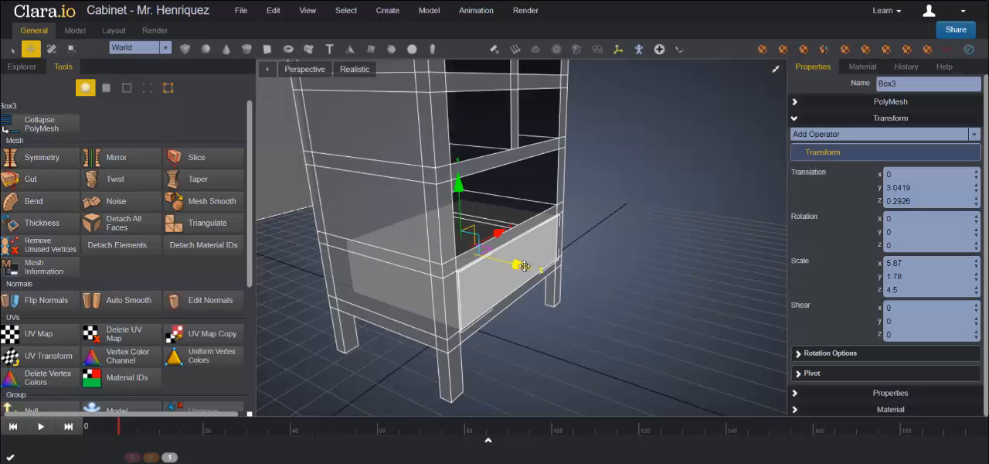
left_click_drag(523, 264, 609, 300)
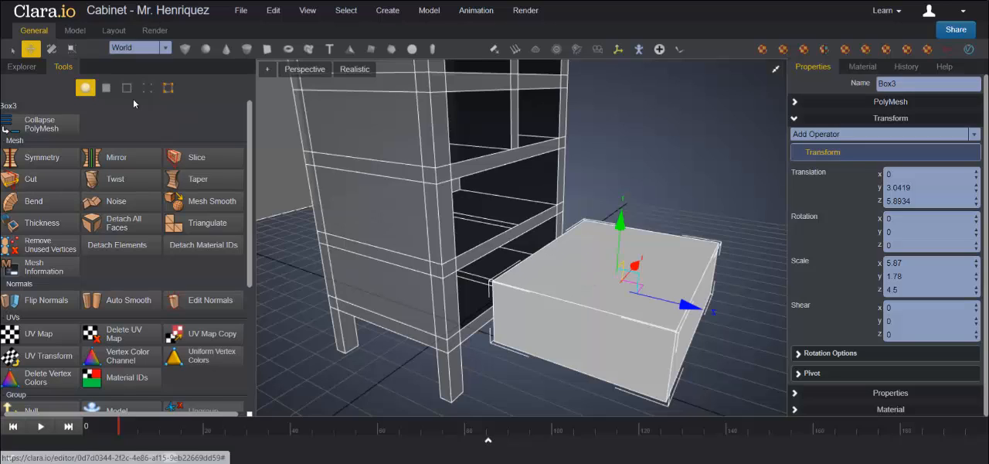
Step: Select the top face of the drawer box and extrude it
left_click(107, 88)
left_click(589, 249)
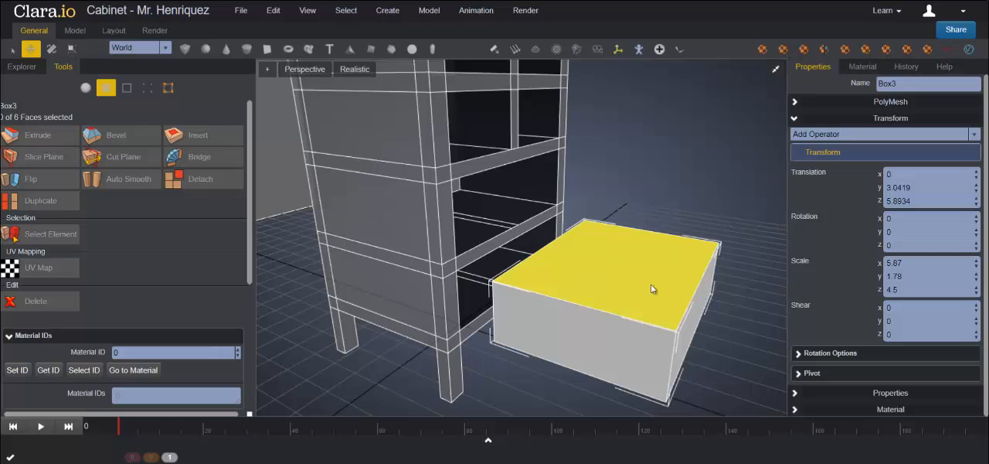
middle_click_drag(696, 280, 632, 290)
left_click(599, 273)
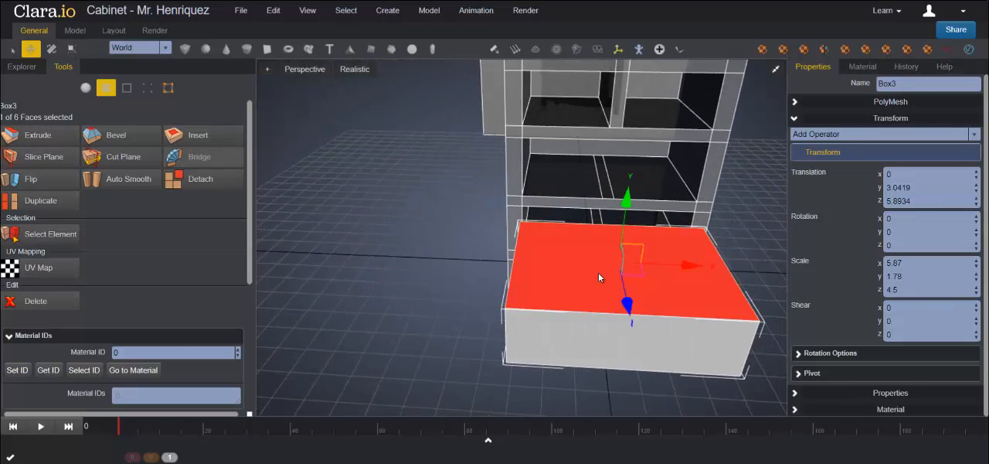
left_click(35, 137)
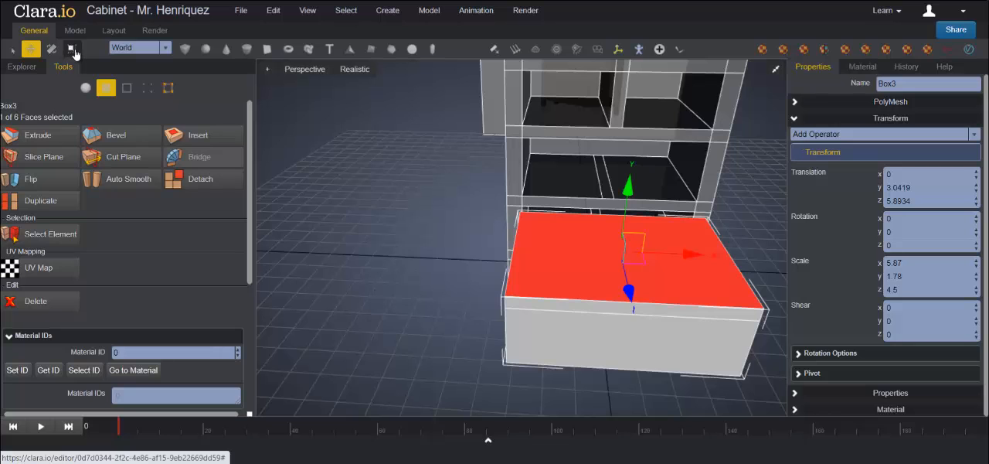
Step: Scale the extruded top face uniformly inward by a small amount to form the drawer's rim
left_click(72, 50)
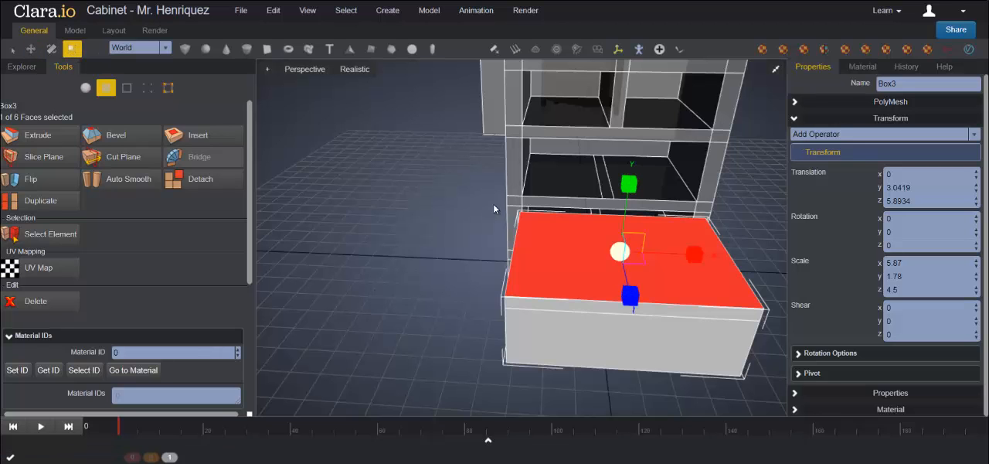
right_click_drag(612, 306, 653, 302)
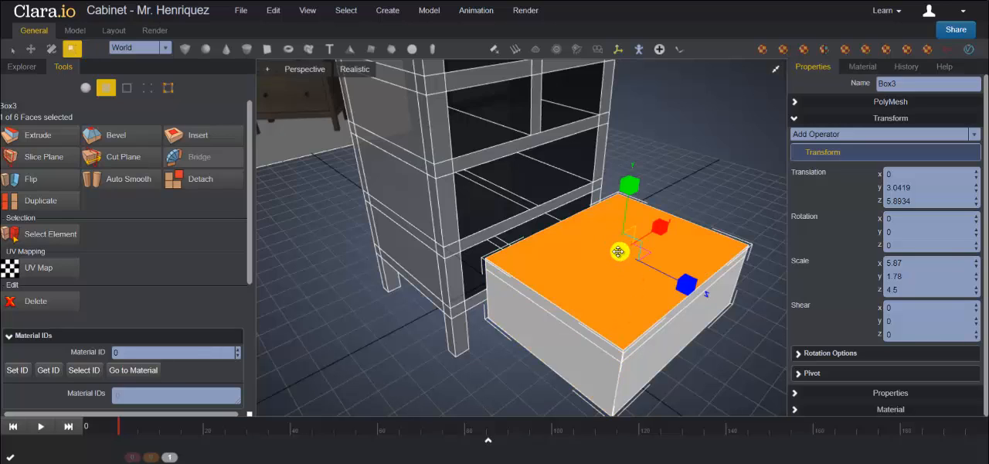
left_click_drag(615, 252, 614, 252)
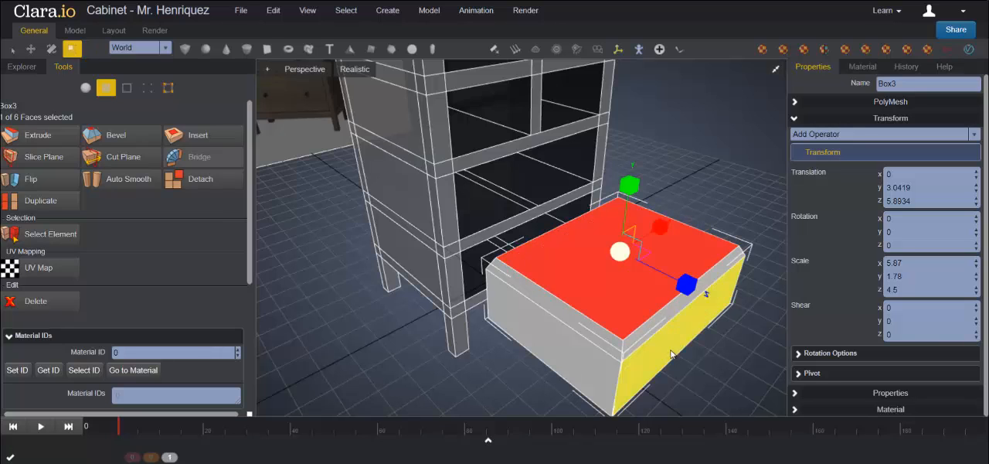
Step: Move the shrunken top face down along Y until it is level with the drawer's outer rim
middle_click_drag(690, 355, 688, 335)
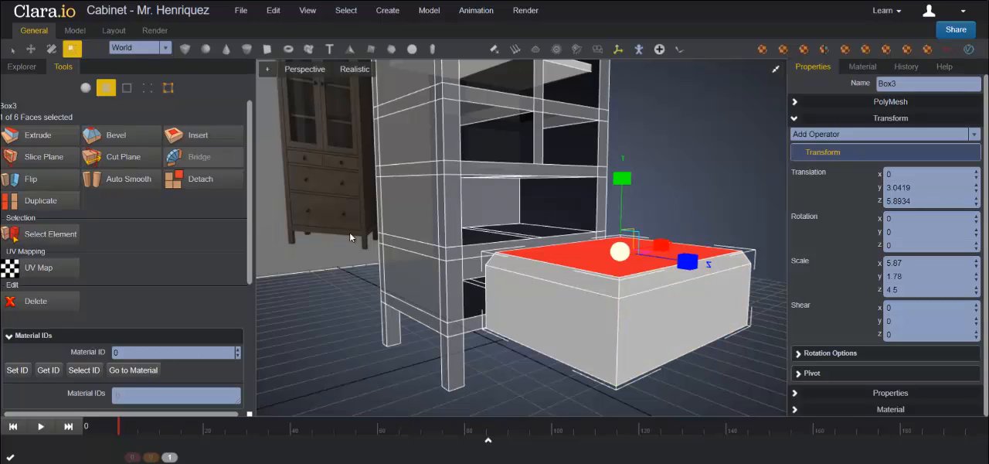
left_click(32, 51)
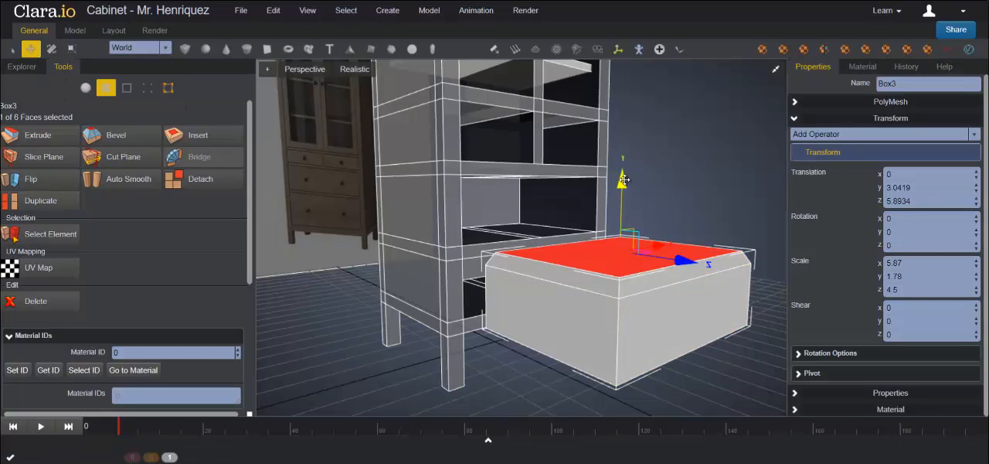
left_click_drag(625, 179, 626, 187)
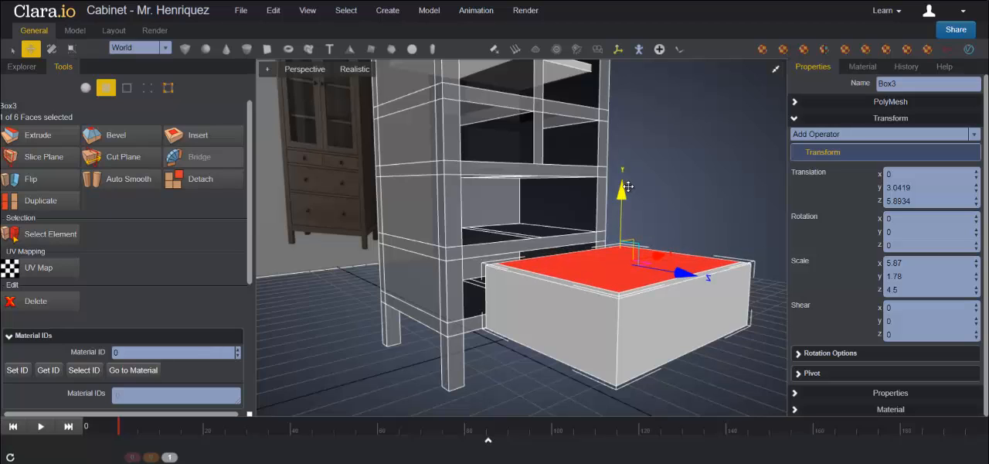
Step: Fine-tune the inset top face's height along Y in the front view so it sits flush with the drawer's rim
left_click(777, 75)
left_click(776, 247)
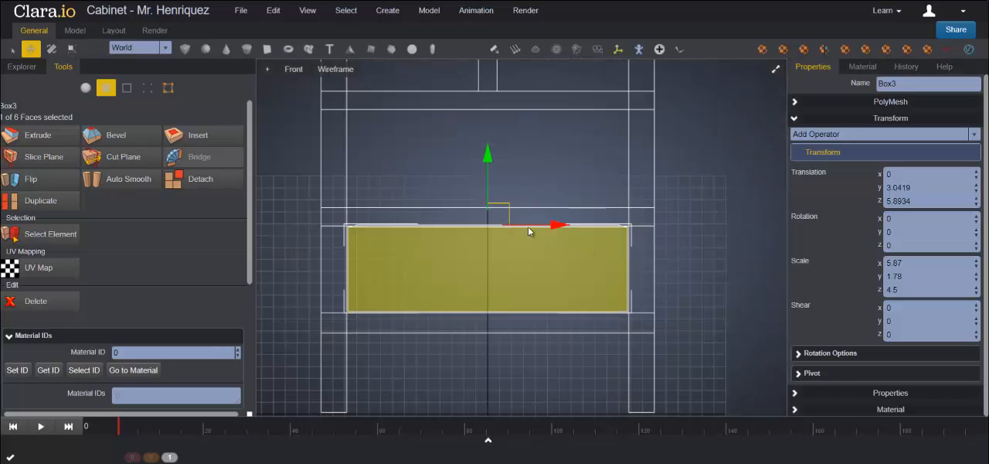
scroll(529, 230, "up", 3)
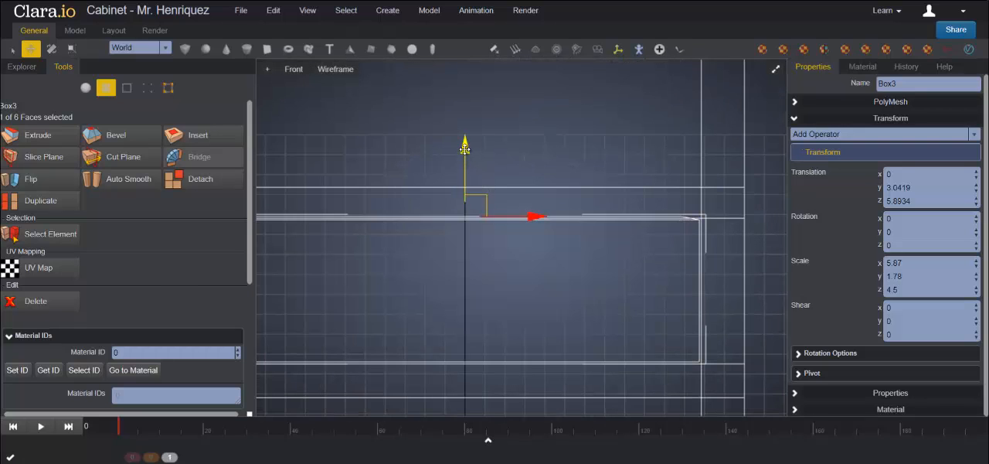
left_click_drag(464, 149, 467, 153)
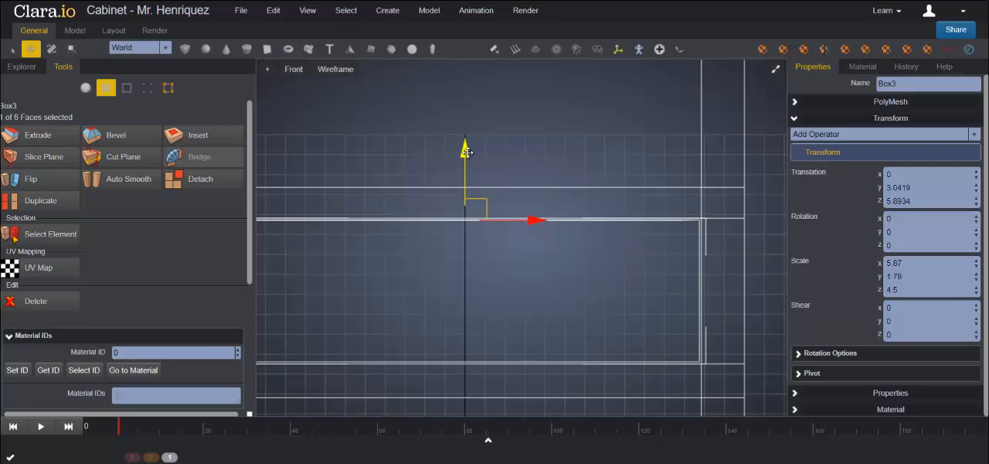
left_click(776, 73)
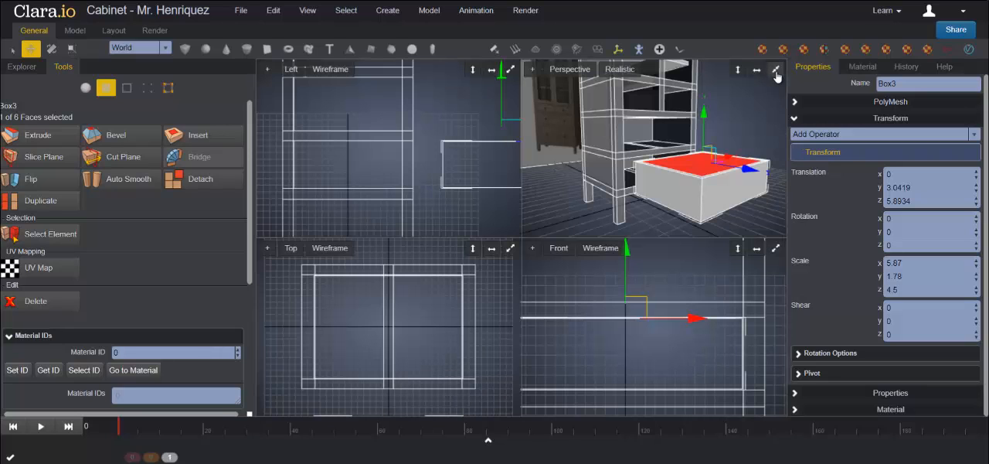
left_click(776, 72)
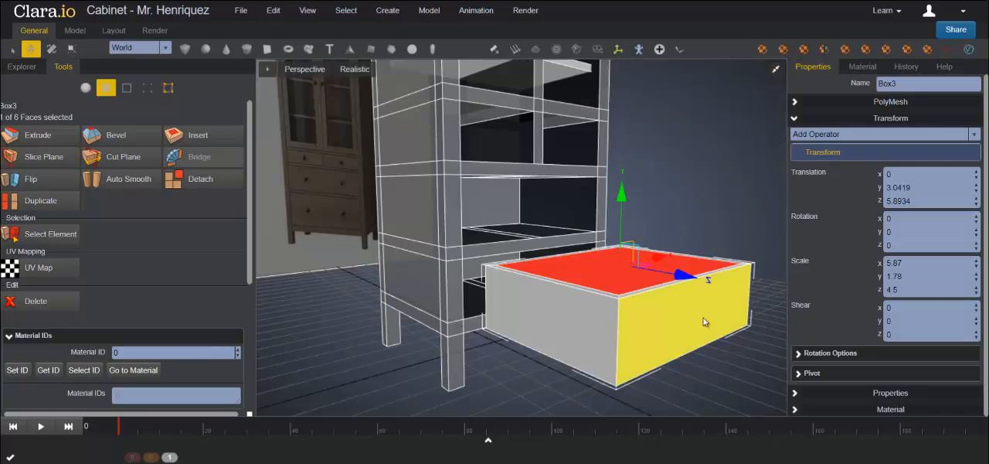
Step: Extrude the inset top face again and push it down along Y inside the box to hollow out the drawer
middle_click_drag(738, 367, 577, 299)
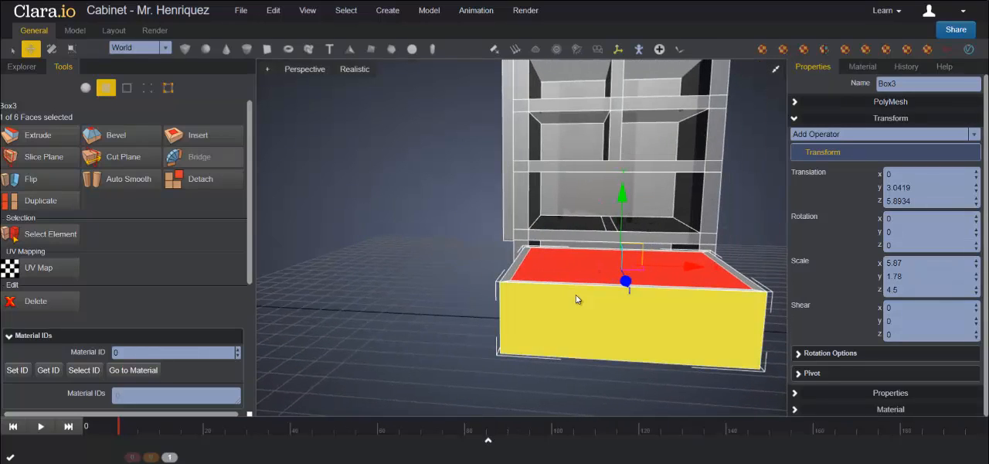
left_click(34, 140)
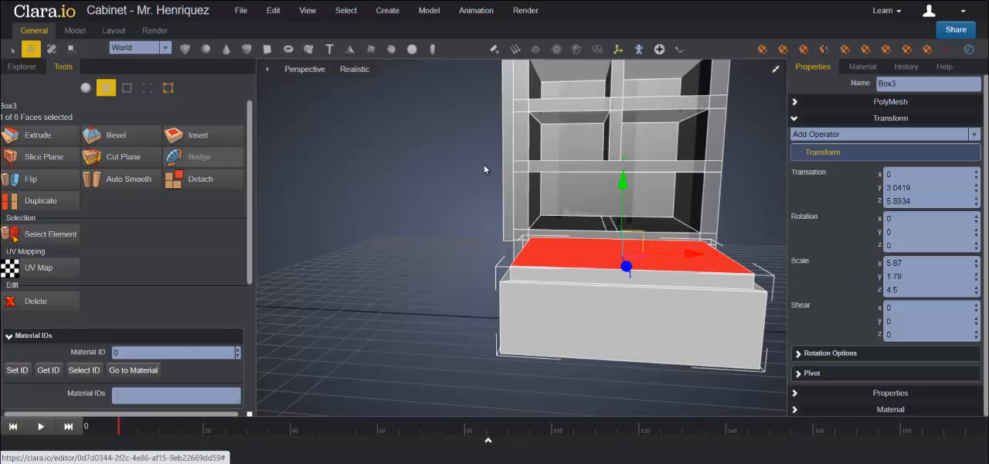
left_click_drag(622, 187, 620, 231)
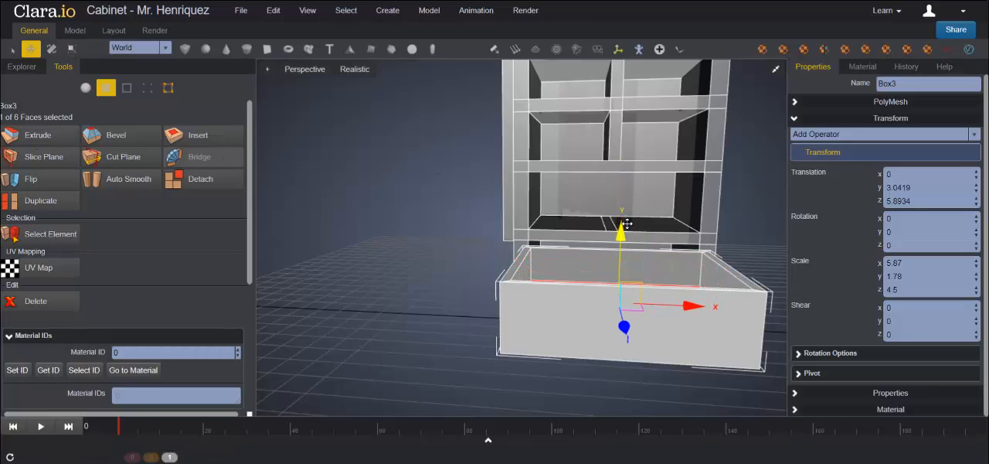
Step: Lower the inner face further along Y in the front view, leaving only a thin floor at the drawer's base
left_click(776, 73)
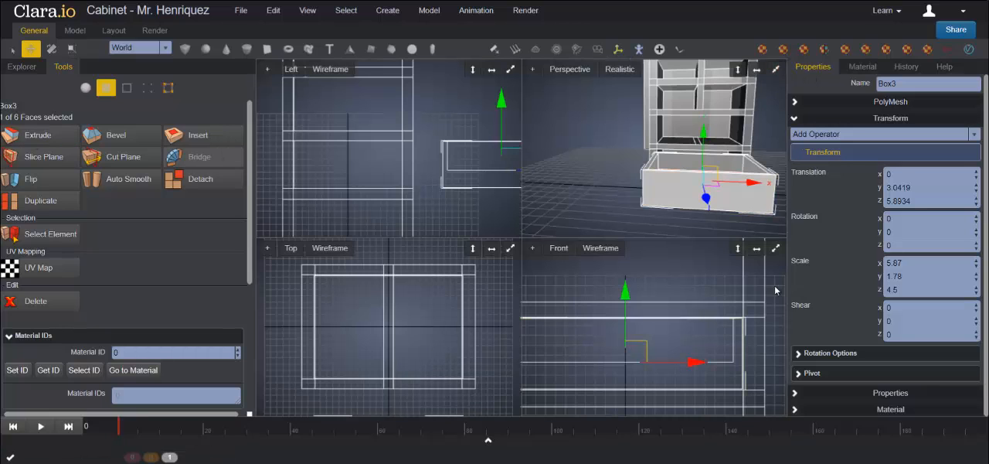
left_click(775, 249)
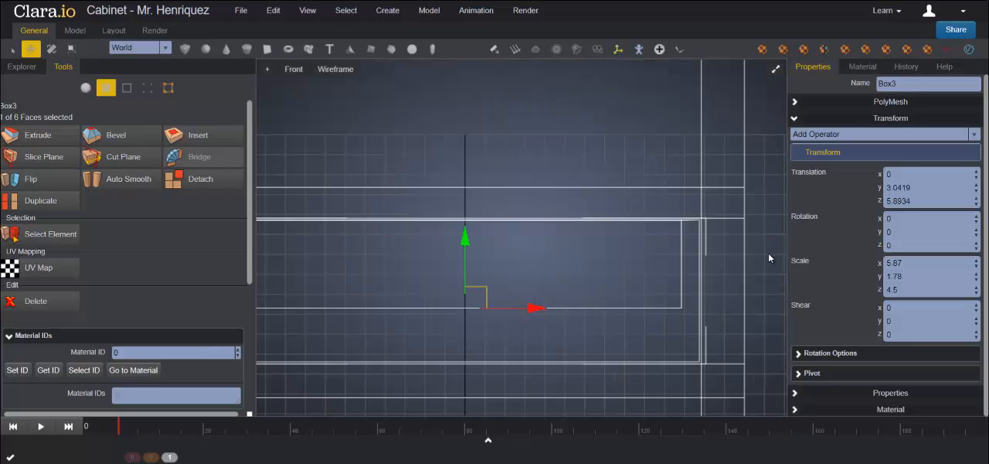
left_click_drag(465, 239, 465, 272)
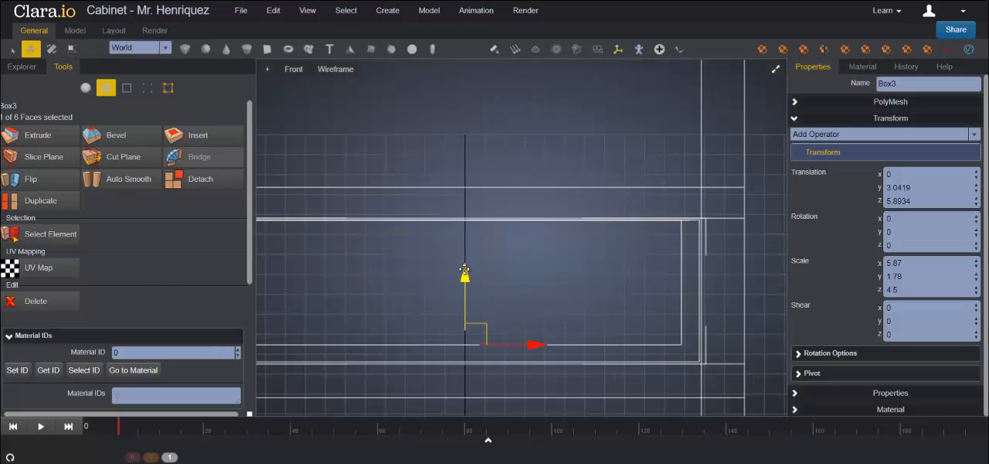
scroll(443, 272, "down", 2)
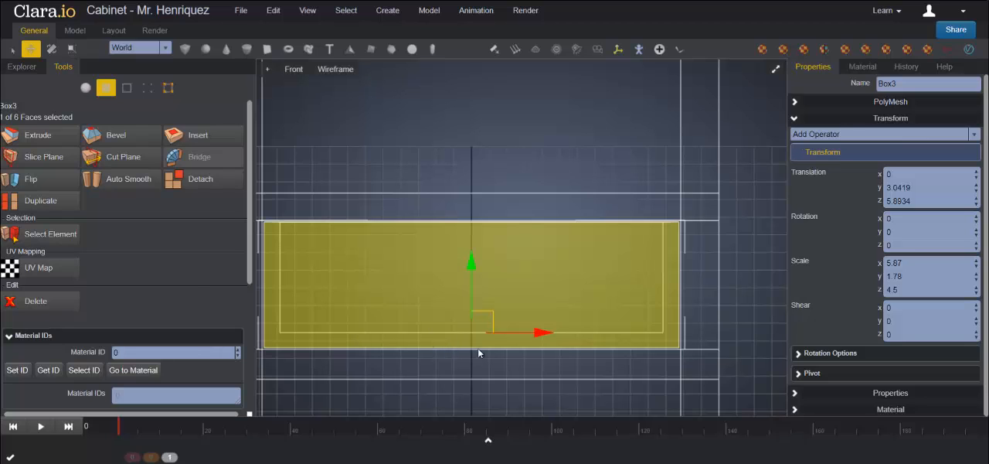
Step: Deselect the inner face, return to whole-object editing and slide the drawer back into the cabinet to about 0.48 in Z
left_click(775, 70)
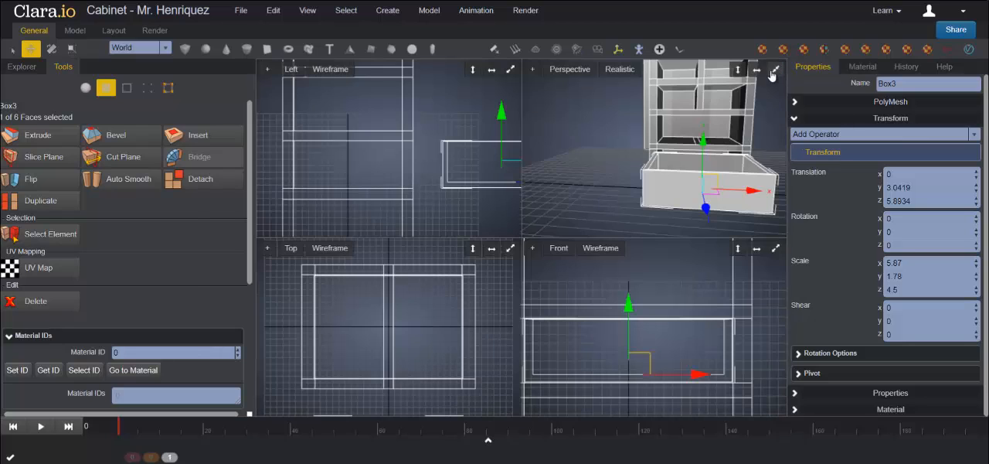
left_click(775, 70)
scroll(583, 204, "down", 3)
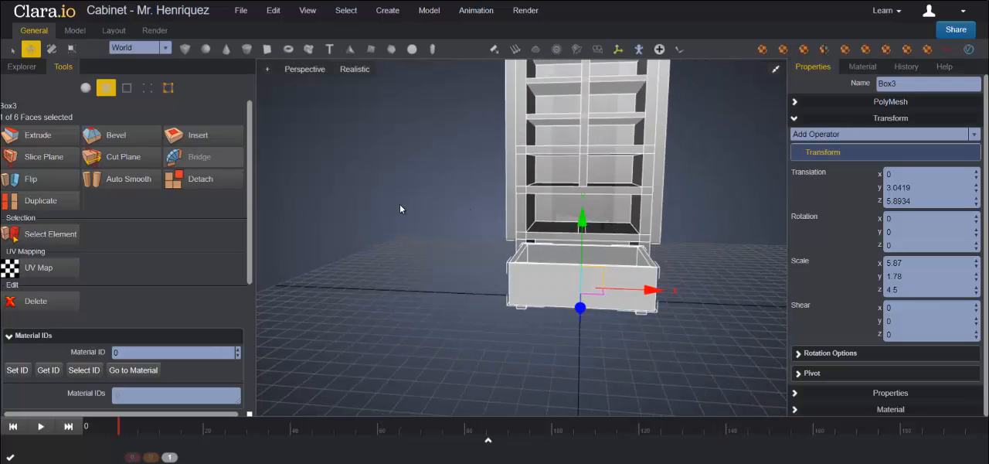
left_click(399, 206)
middle_click_drag(461, 222, 570, 276)
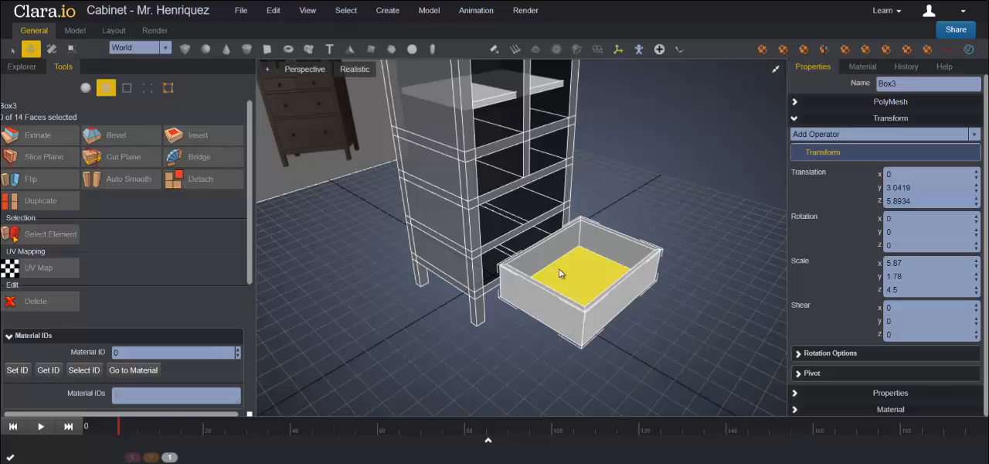
left_click(85, 87)
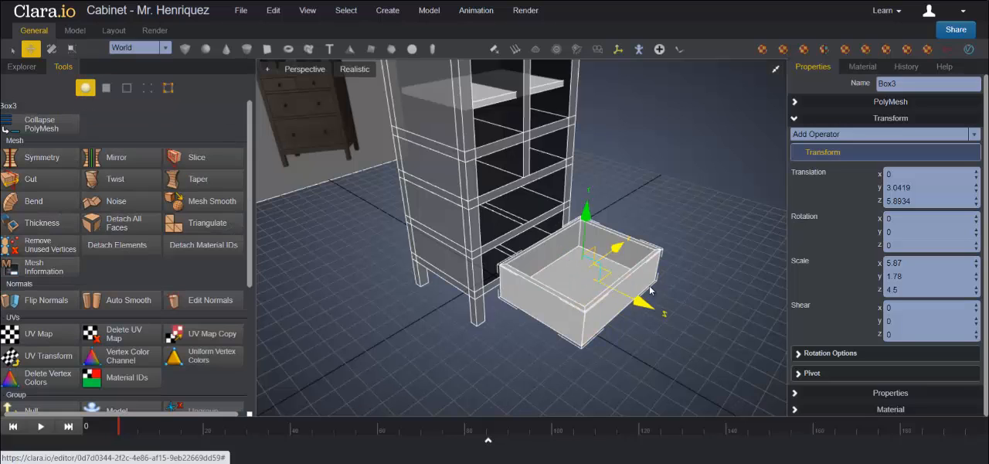
left_click_drag(643, 302, 578, 273)
Step: Nudge the drawer further back to about 0.29 in Z so its front is nearly flush with the cabinet frame
scroll(579, 270, "up", 5)
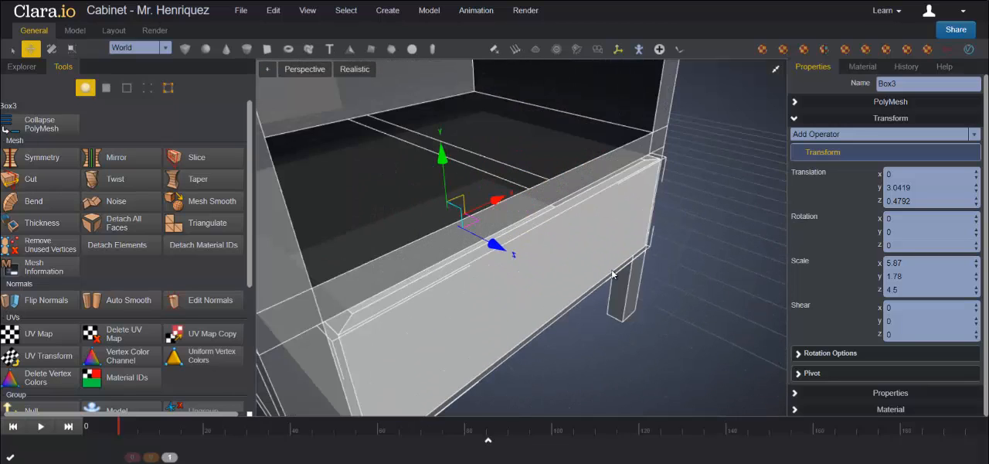
left_click_drag(676, 283, 685, 271)
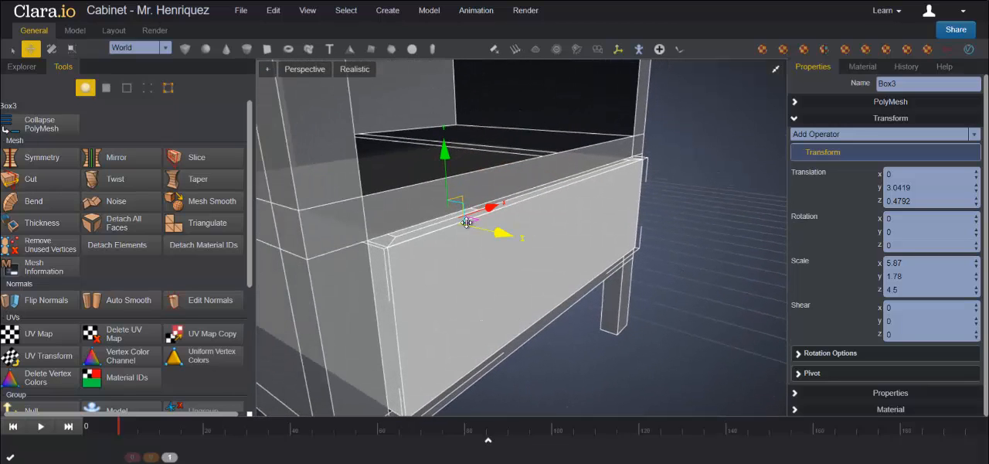
left_click_drag(503, 232, 496, 235)
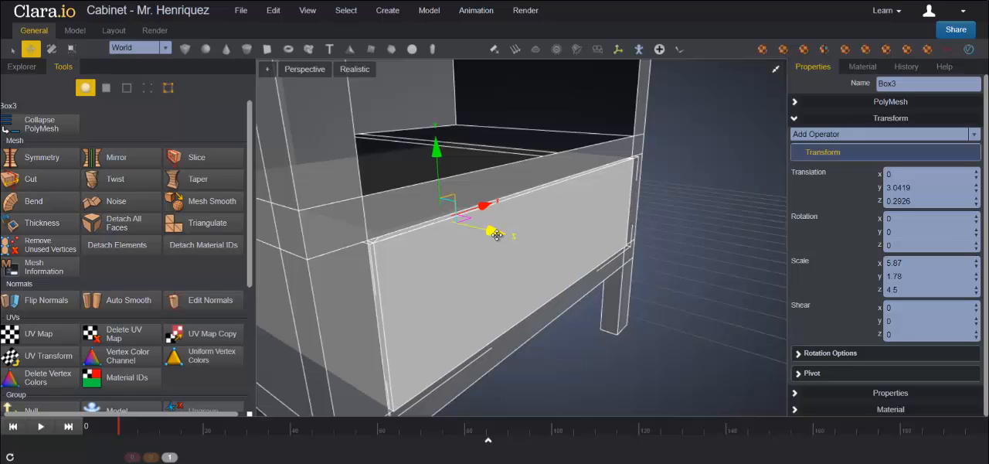
left_click_drag(640, 270, 614, 322)
scroll(599, 265, "down", 5)
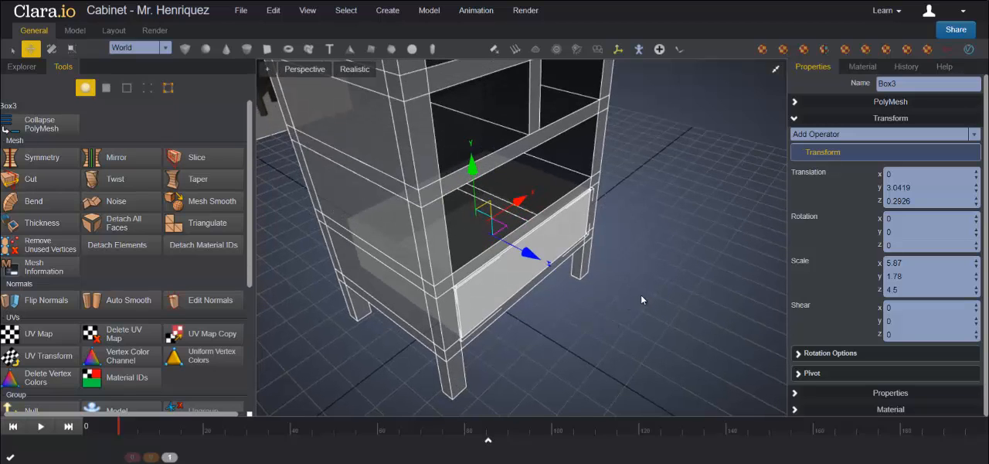
left_click_drag(641, 295, 577, 293)
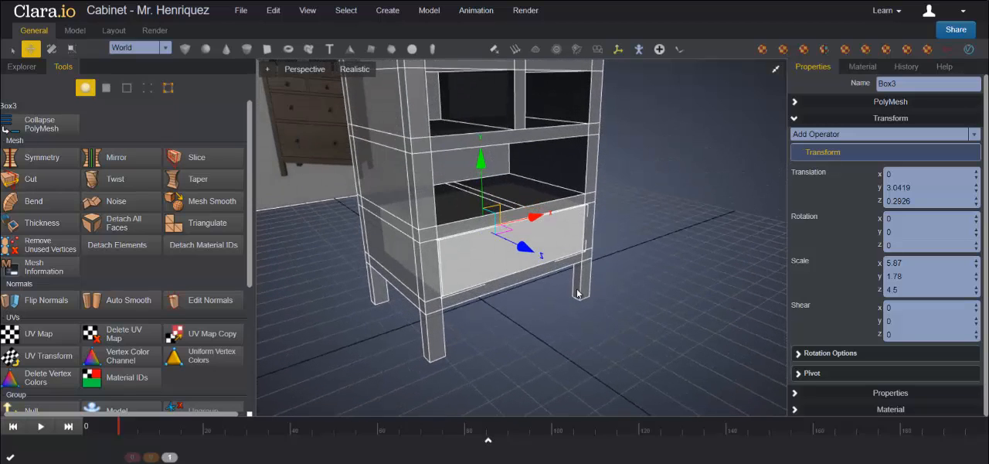
Step: Create a sphere for the drawer knob and place it at the drawer front, about X -1.08, Y 3.28, Z 2.85
left_click(655, 276)
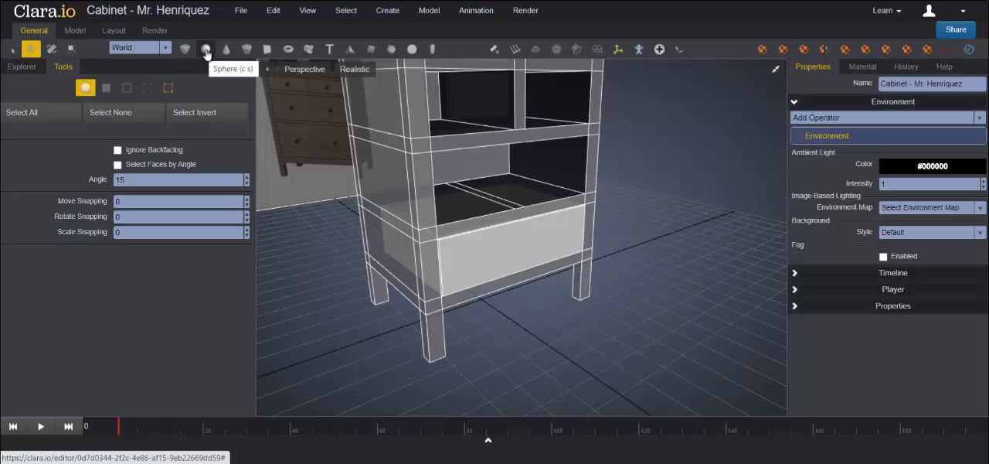
left_click(206, 51)
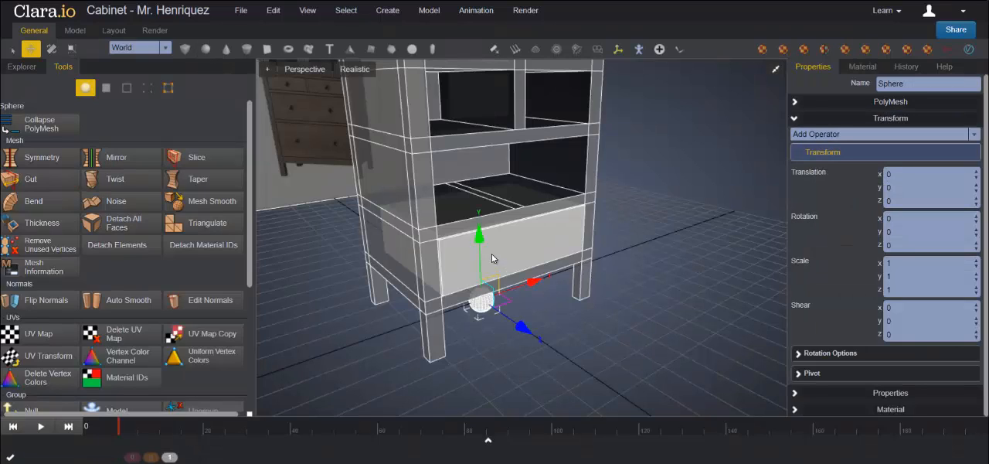
left_click_drag(475, 207, 524, 184)
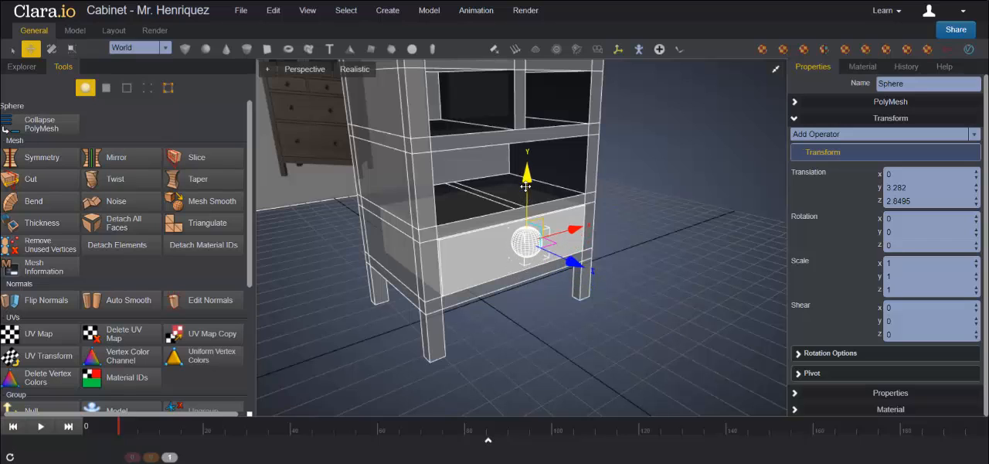
left_click_drag(575, 229, 547, 231)
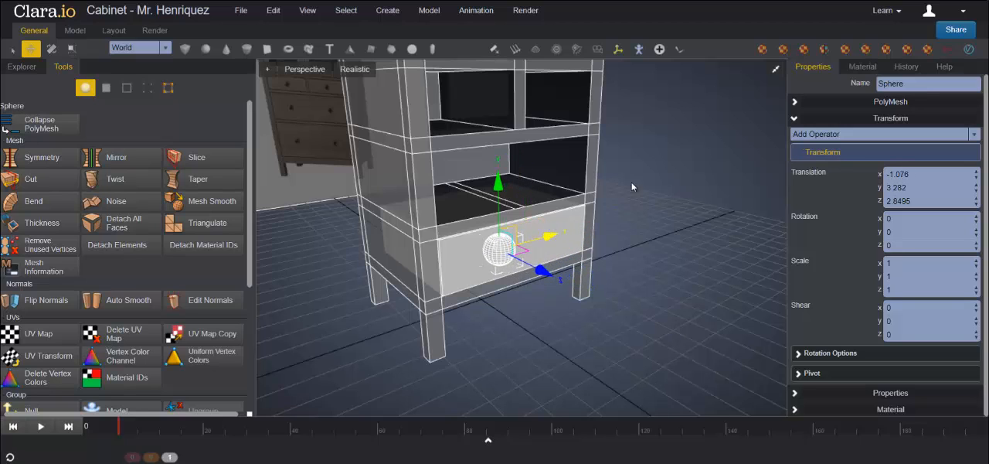
Step: Scale the knob sphere uniformly down to 0.39 in the front view
left_click(775, 71)
left_click(776, 250)
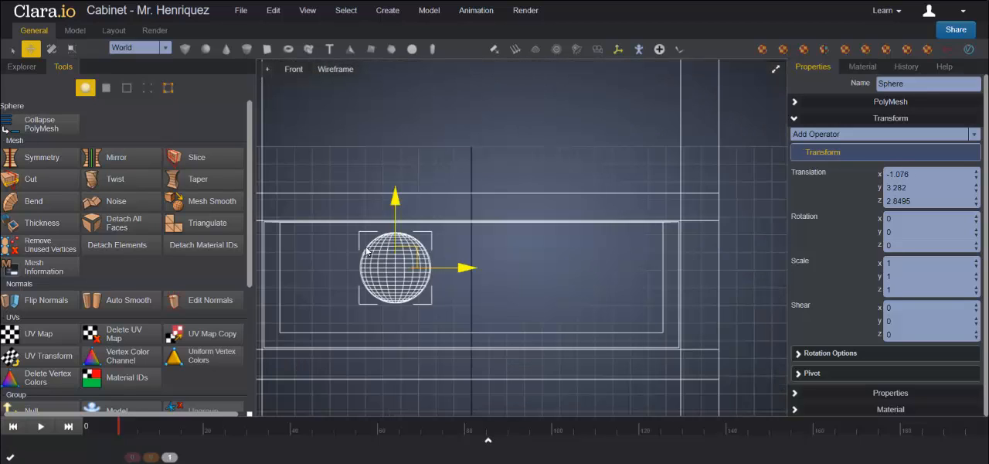
left_click(72, 49)
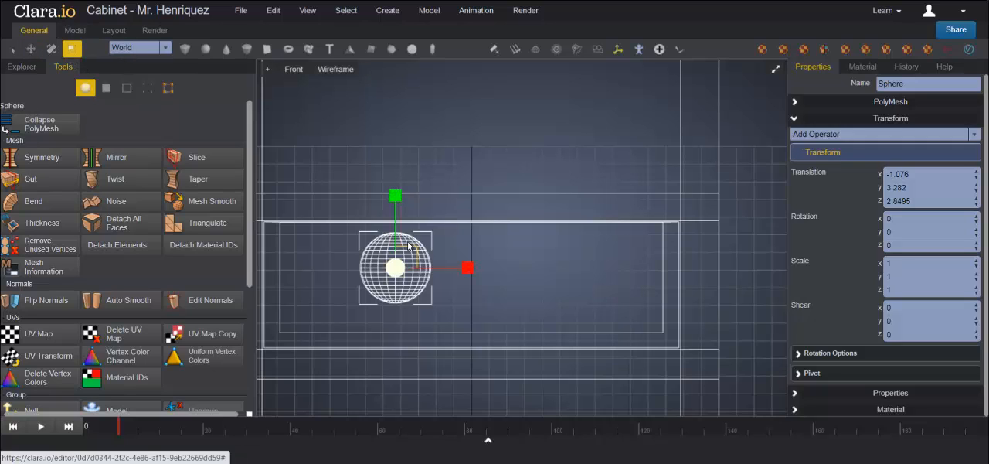
left_click_drag(396, 269, 395, 267)
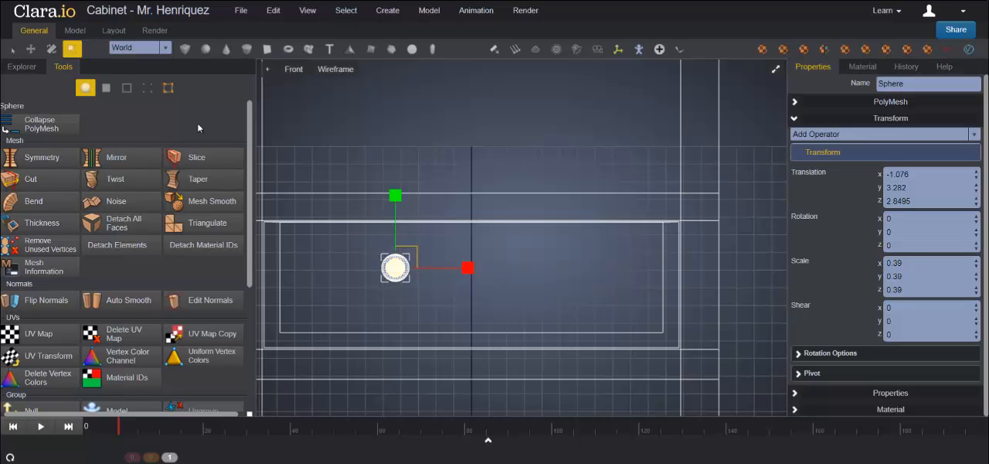
Step: Move the knob towards the drawer's left side and vertical middle, to about X -1.66 and Y 3.12
left_click(31, 48)
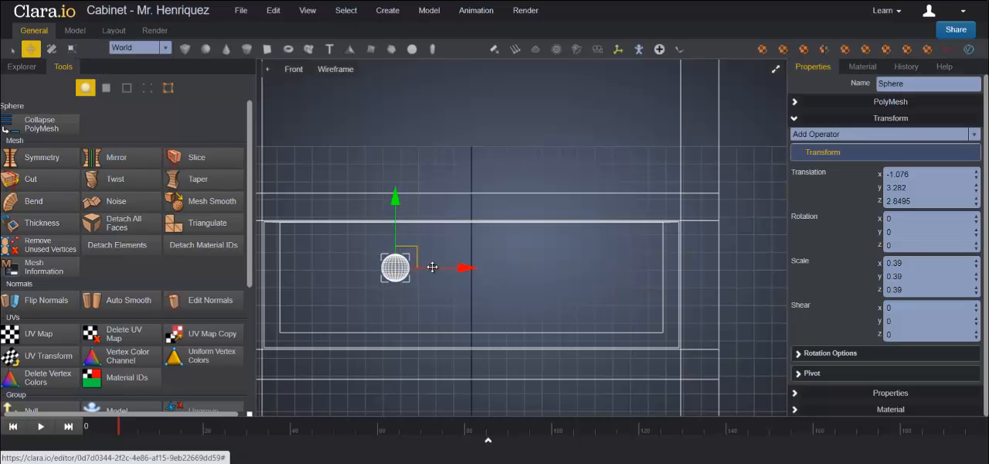
left_click_drag(466, 268, 426, 268)
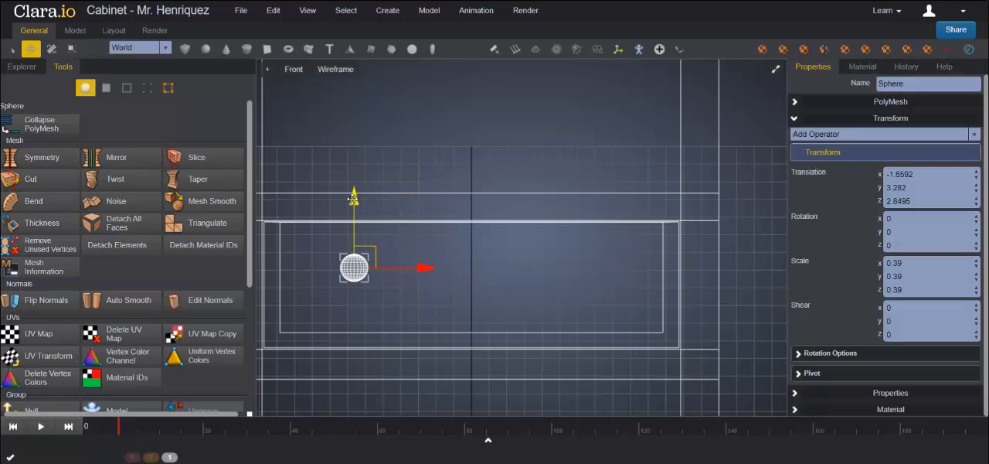
left_click_drag(353, 195, 354, 207)
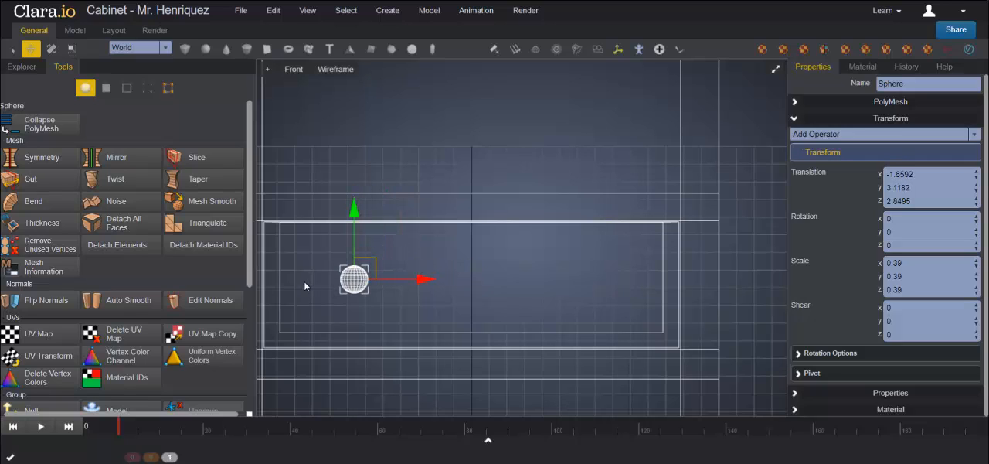
Step: Clone the knob as a copy and move the clone along X to the matching spot on the drawer's right side
right_click(353, 285)
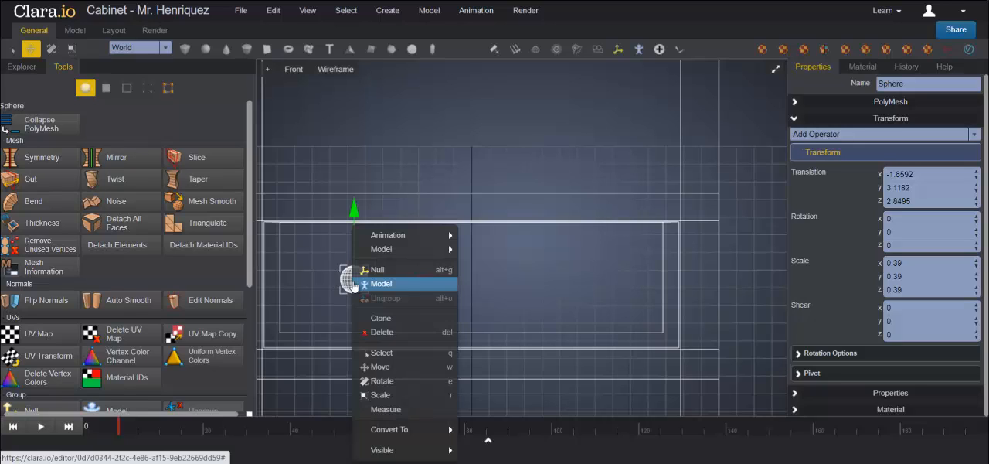
left_click(386, 318)
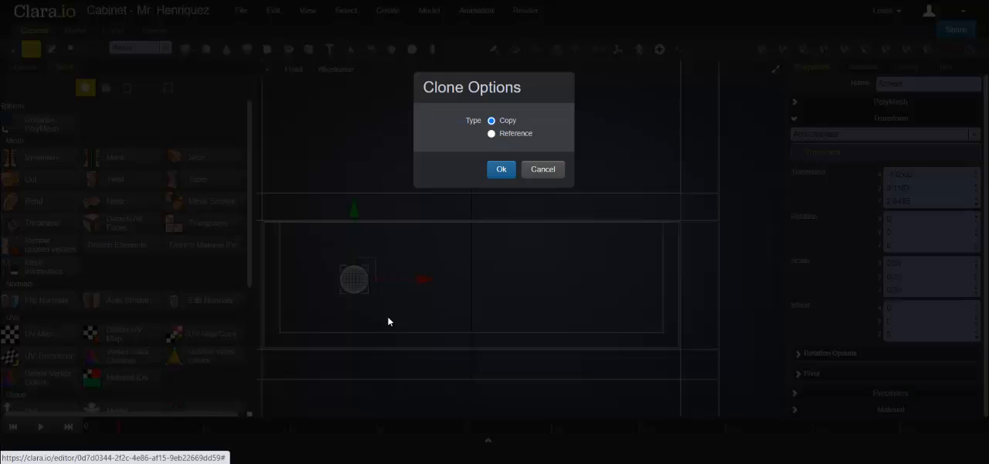
left_click(500, 169)
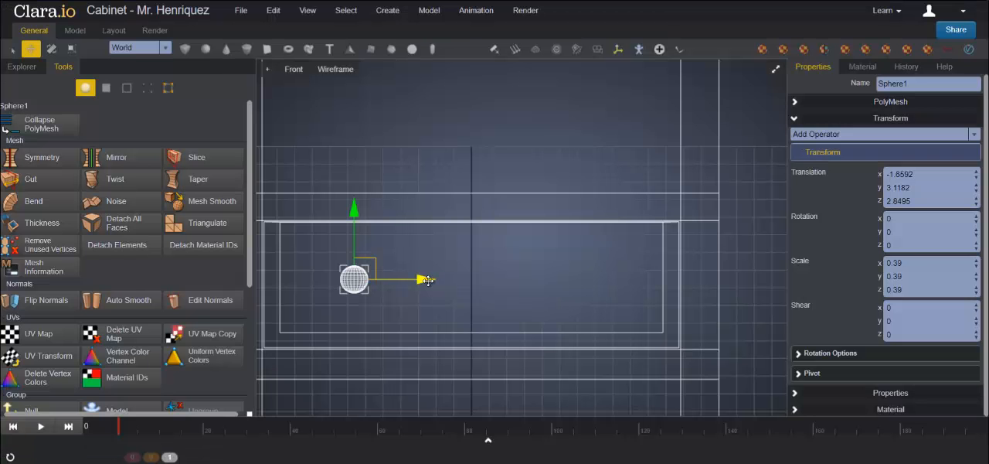
mouse_move(376, 287)
left_mouse_down()
mouse_move(636, 287)
mouse_move(618, 287)
mouse_move(629, 282)
left_mouse_up()
left_click(707, 357)
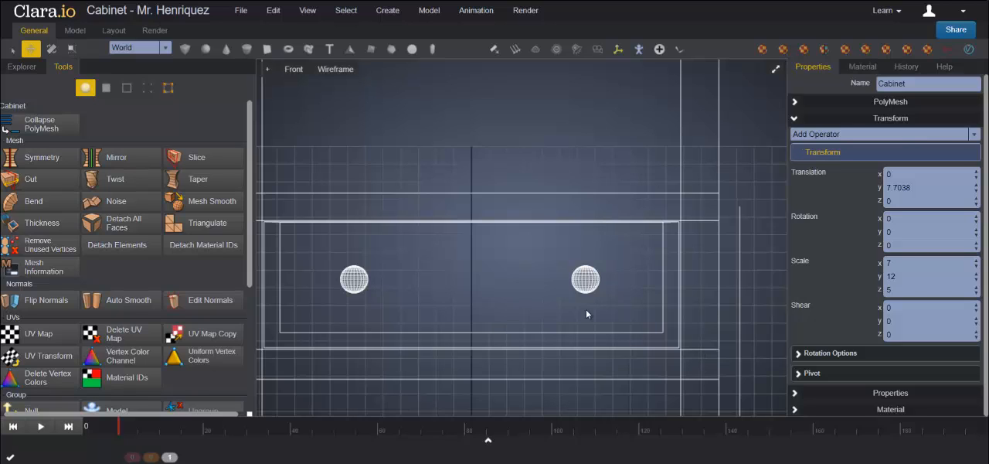
Step: Select both drawer knobs and move them along Z towards the drawer front in the left view, to about Z 2.74
left_click(586, 280)
left_click(353, 280, "shift")
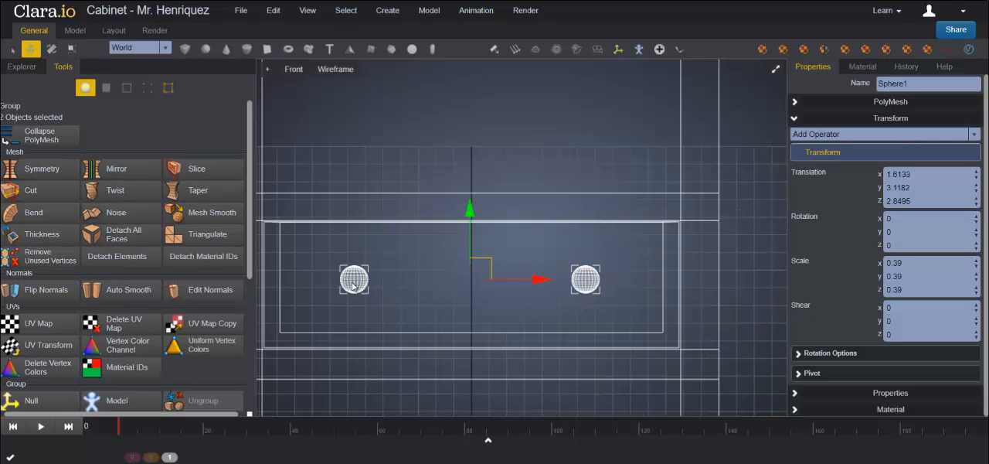
left_click(774, 70)
left_click(510, 71)
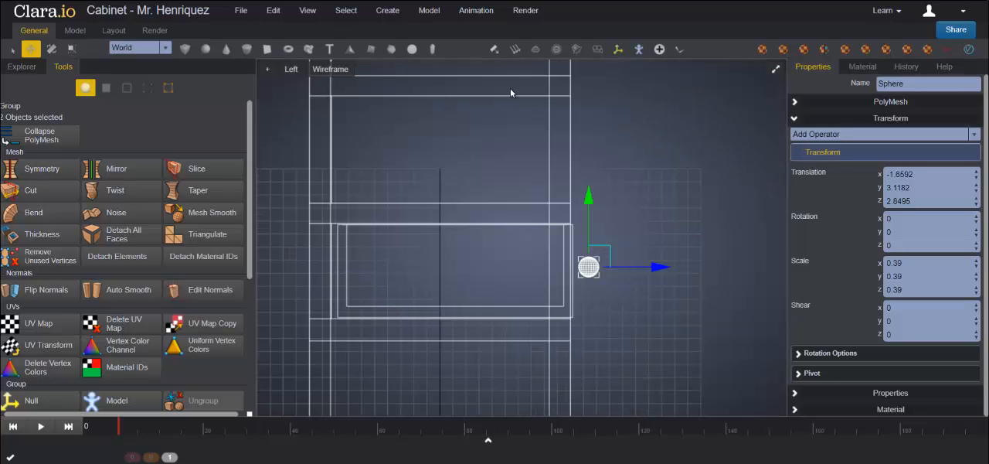
scroll(668, 210, "up", 3)
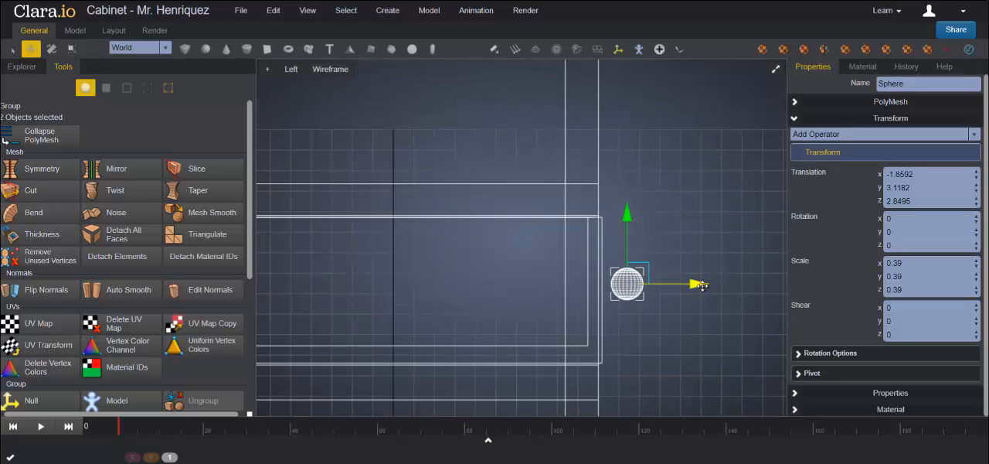
left_click_drag(705, 286, 694, 286)
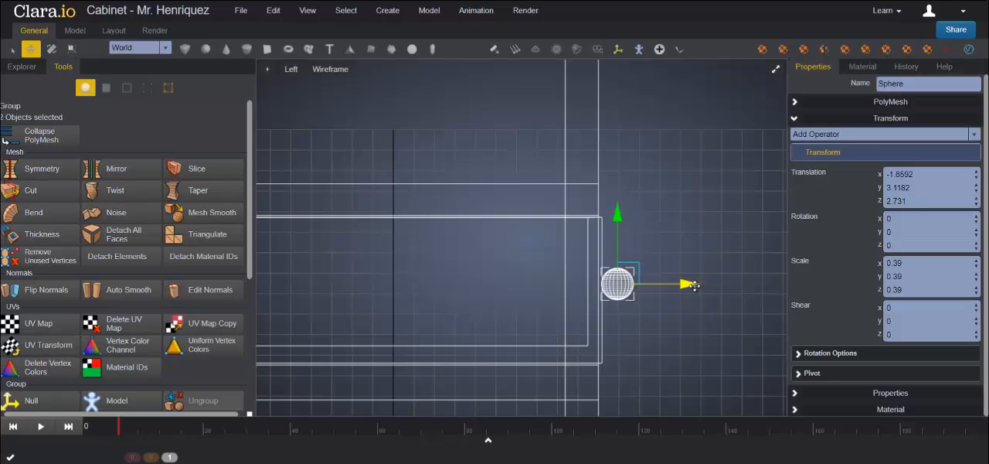
left_click_drag(694, 286, 695, 286)
left_click(774, 71)
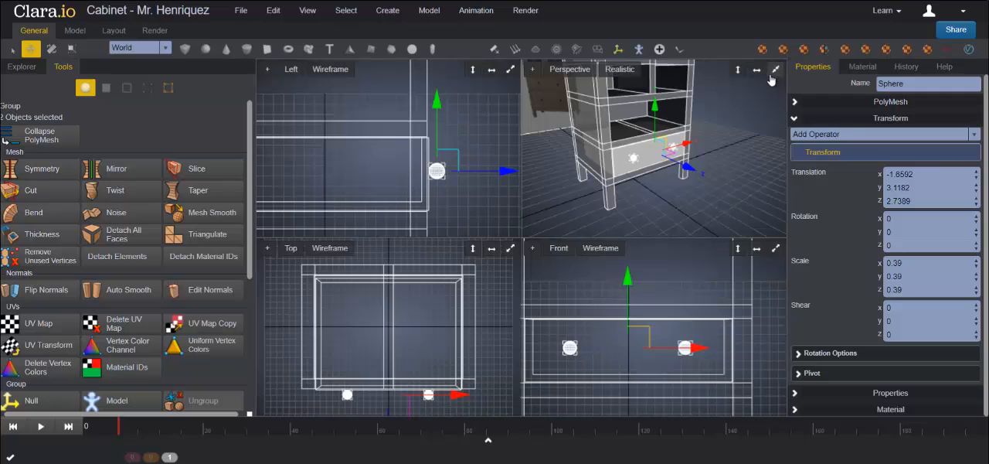
Step: Group the drawer box and its two knobs with a Model group
left_click(777, 71)
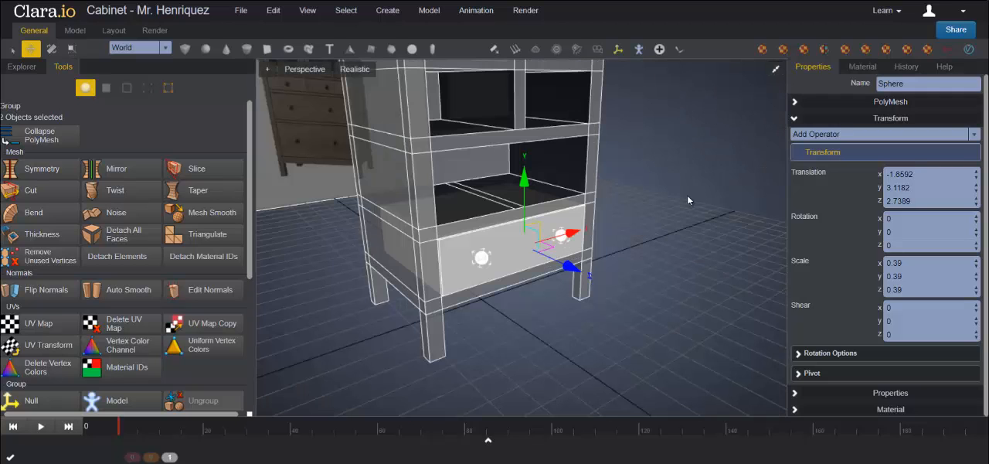
left_click(687, 203)
scroll(665, 284, "up", 3)
middle_click_drag(662, 291, 496, 232)
left_click(574, 174)
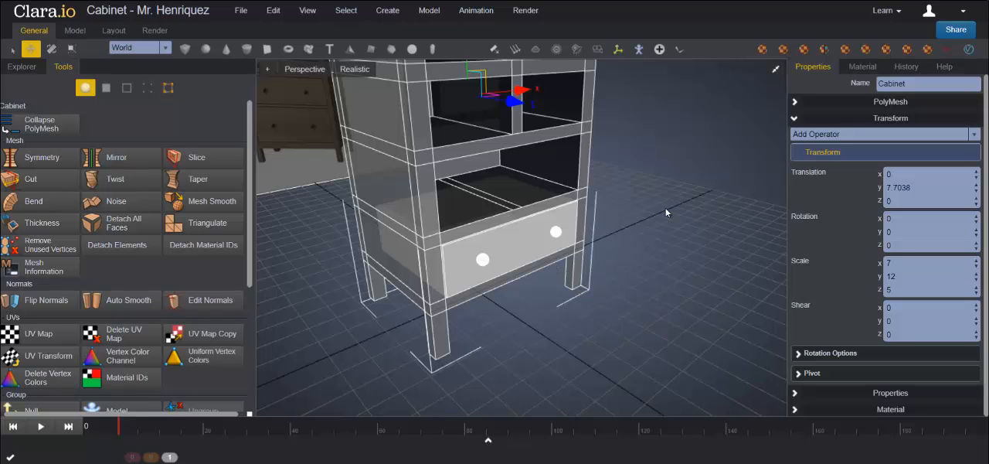
left_click(665, 210)
left_click(510, 247)
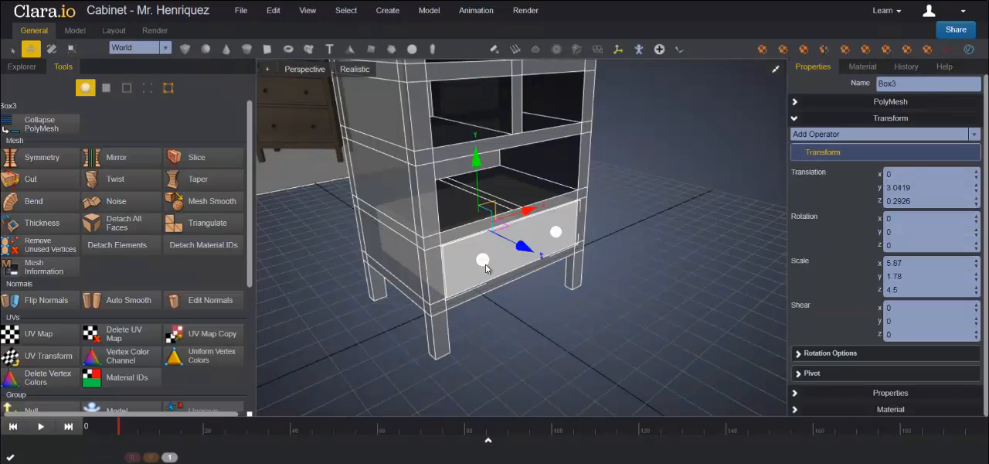
left_click(483, 261)
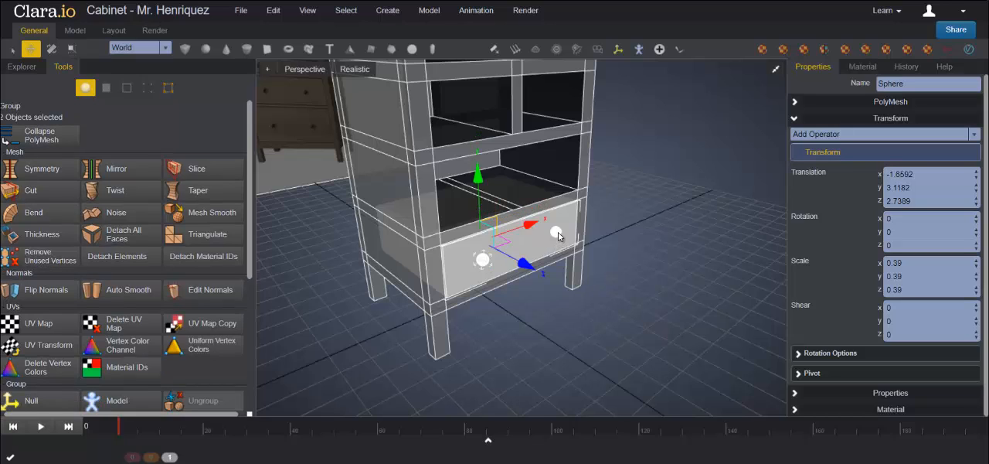
left_click(557, 234, "shift")
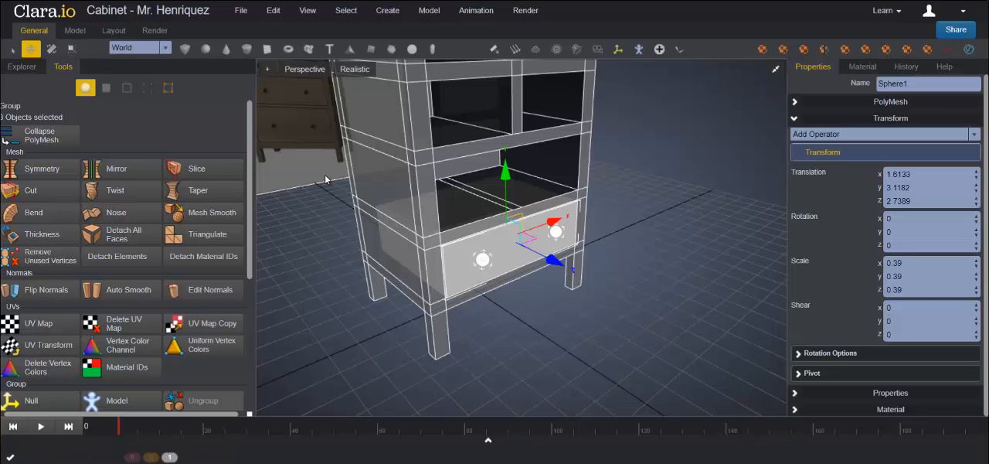
left_click(272, 13)
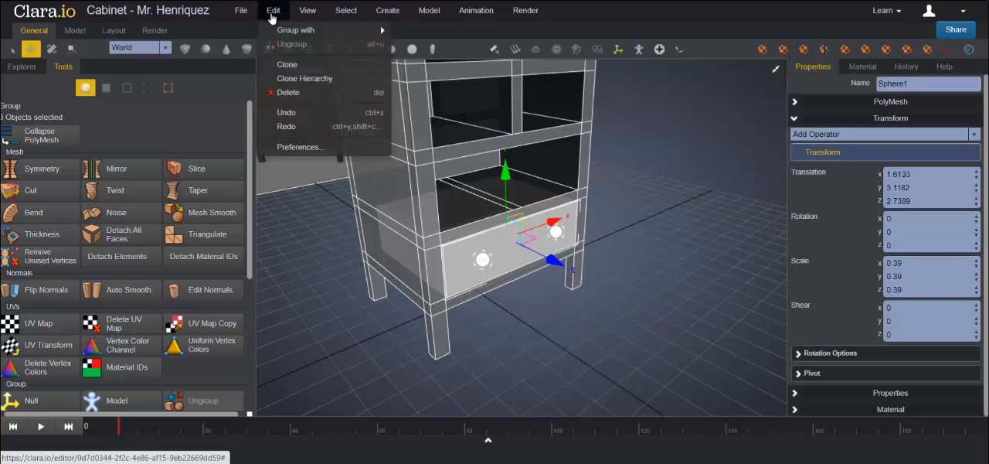
mouse_move(309, 34)
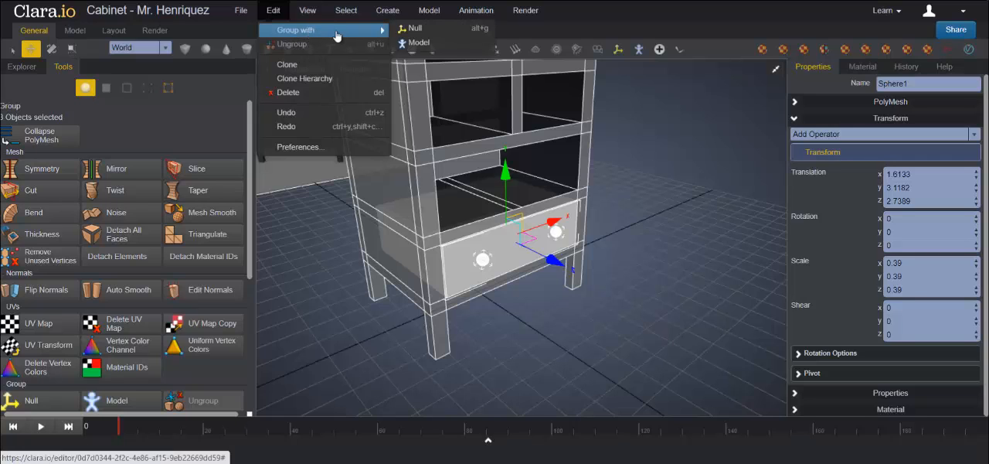
left_click(423, 44)
Step: Rename the new drawer group as DrawerBottom
left_click(21, 66)
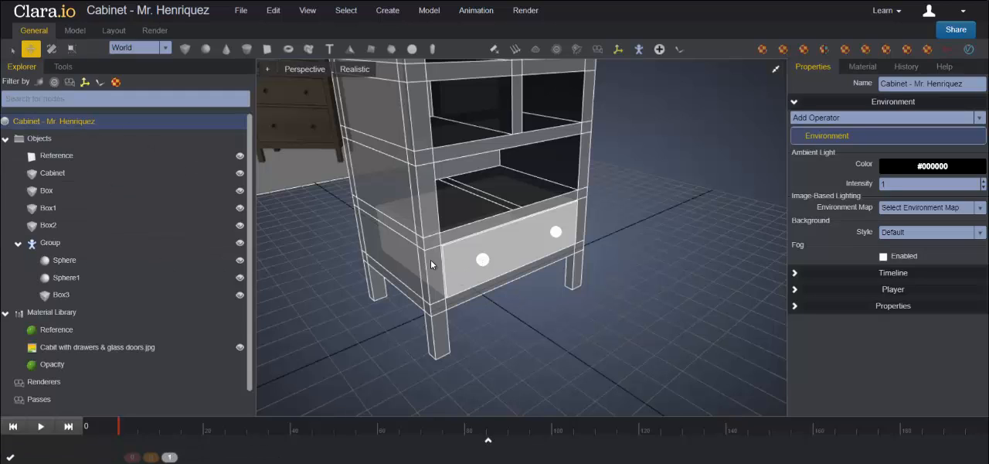
left_click(71, 247)
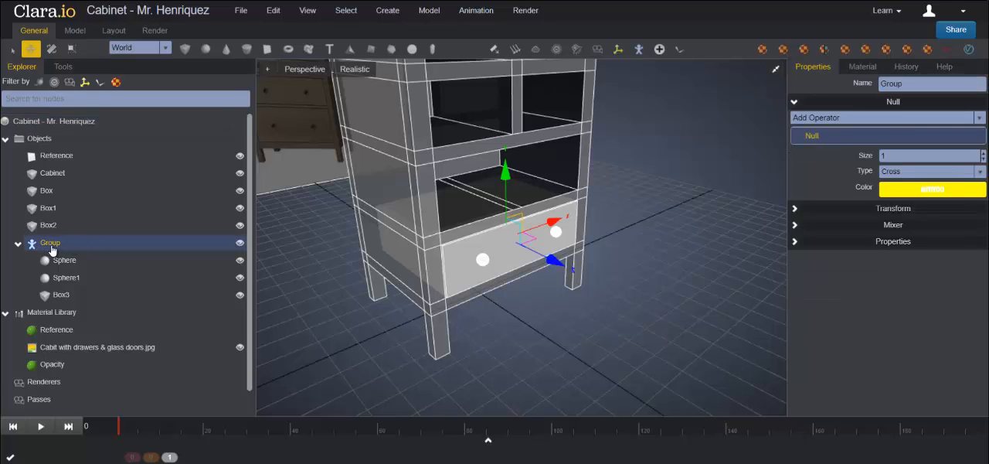
double_click(909, 83)
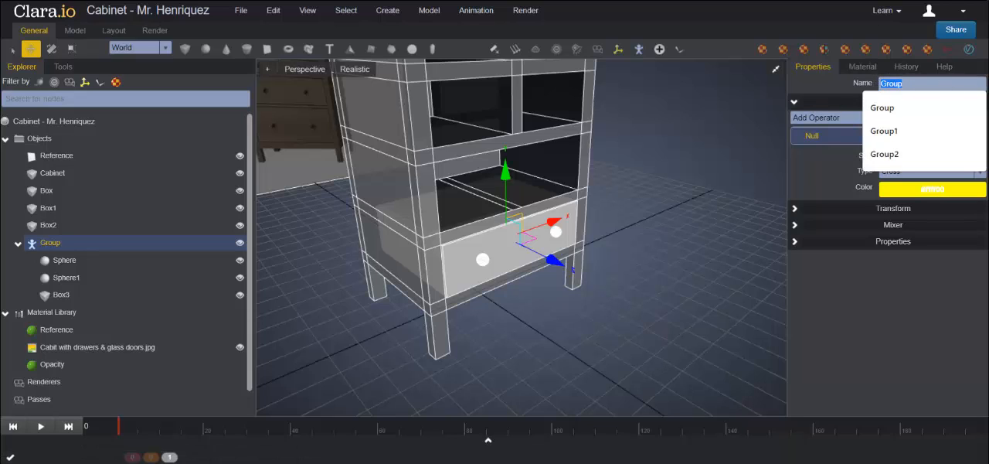
type("D")
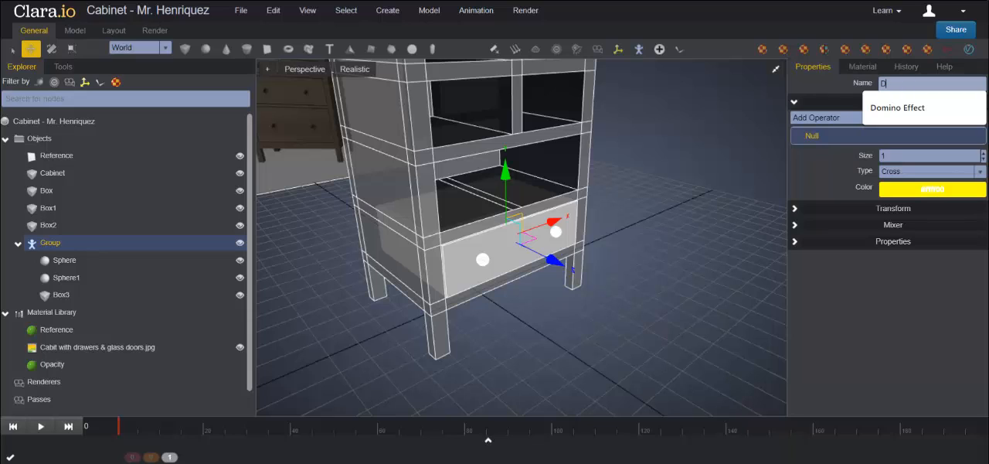
type("rawerBottom")
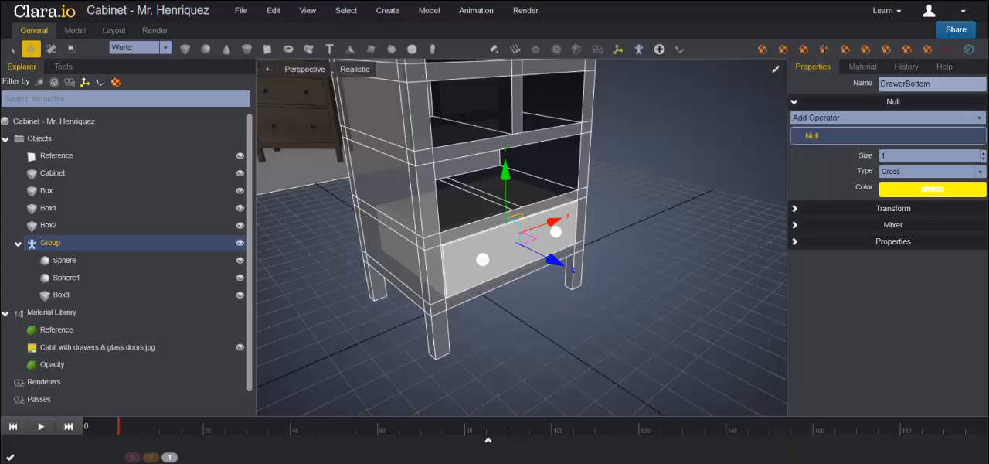
key("Return")
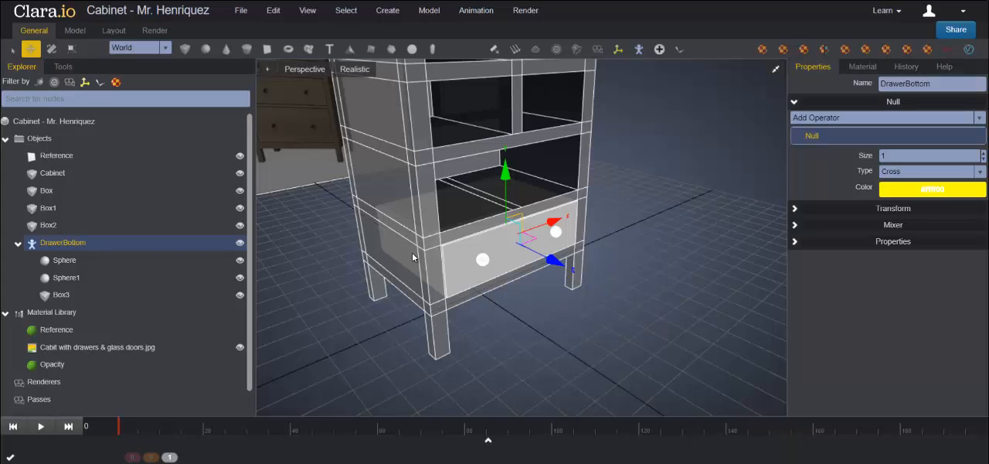
Step: Clone the DrawerBottom group with its whole hierarchy and rename the copy DrawerMiddle
right_click(59, 246)
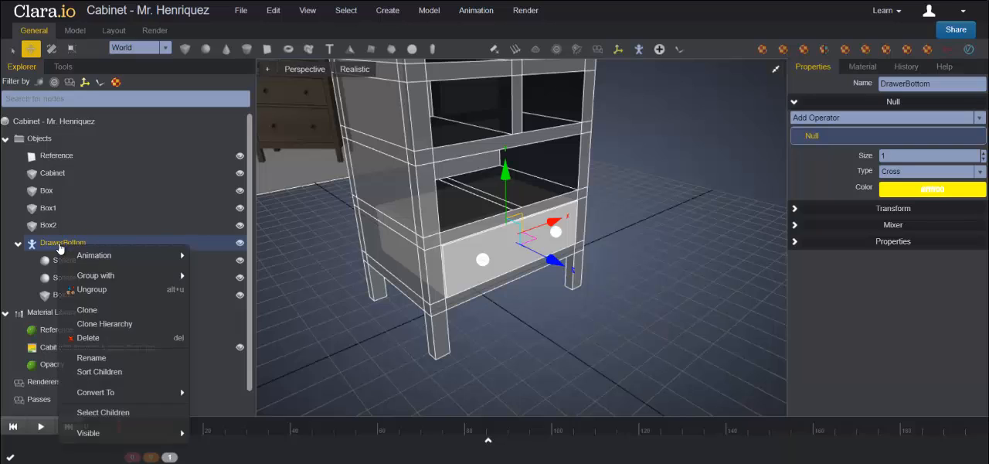
left_click(105, 329)
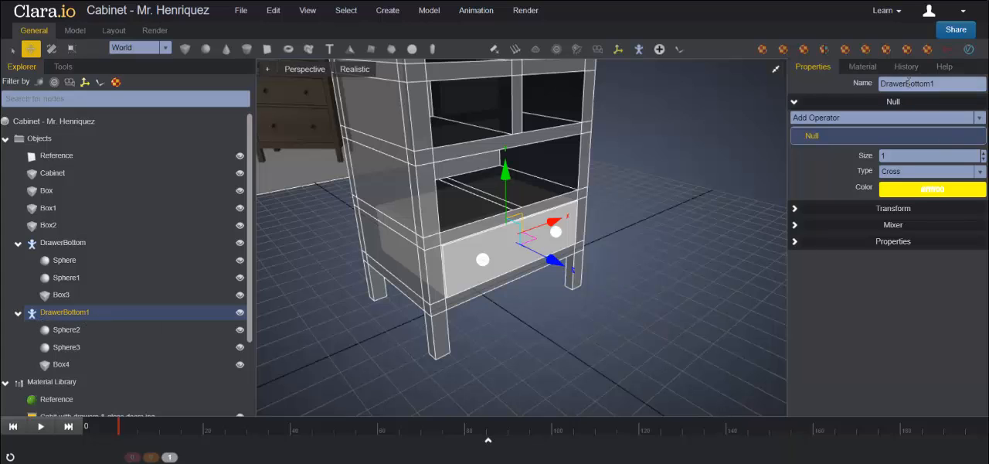
left_click_drag(945, 86, 972, 88)
type("Middle")
key("Return")
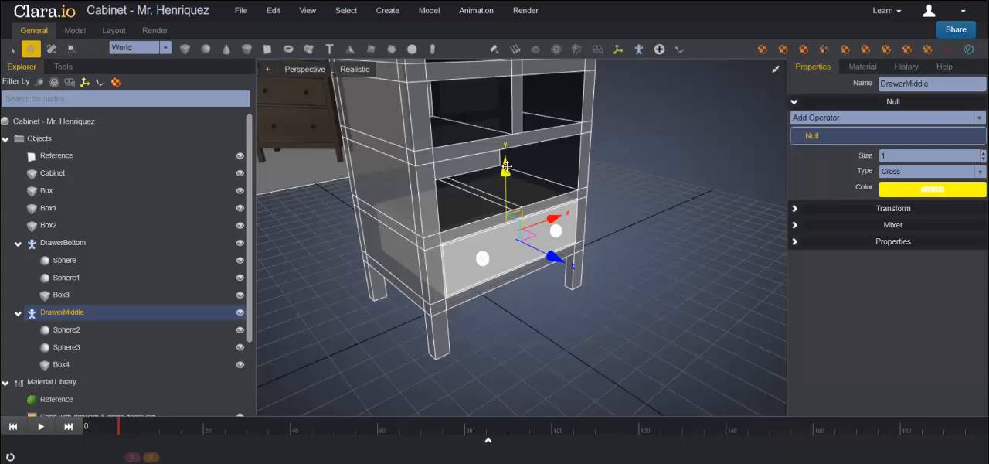
Step: Move the DrawerMiddle group up along Y into the opening above the bottom drawer and align it in the front view
left_click_drag(505, 166, 512, 124)
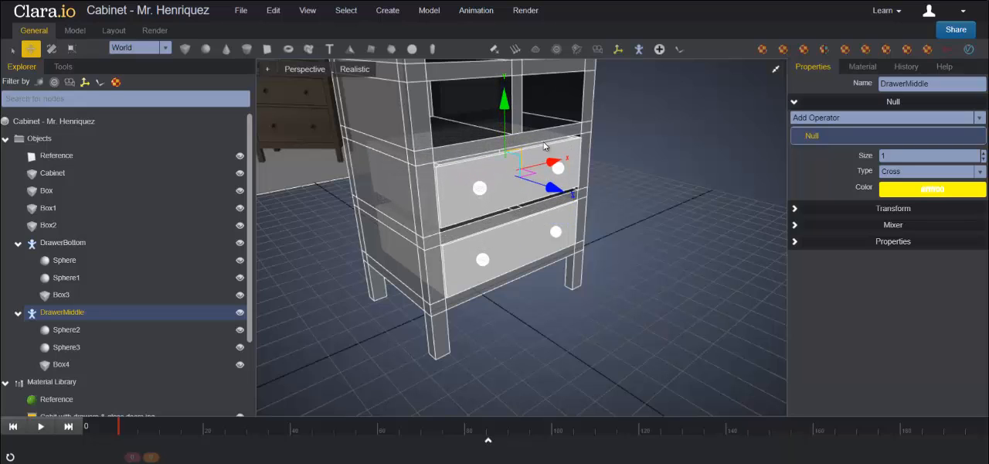
left_click(775, 72)
left_click(775, 248)
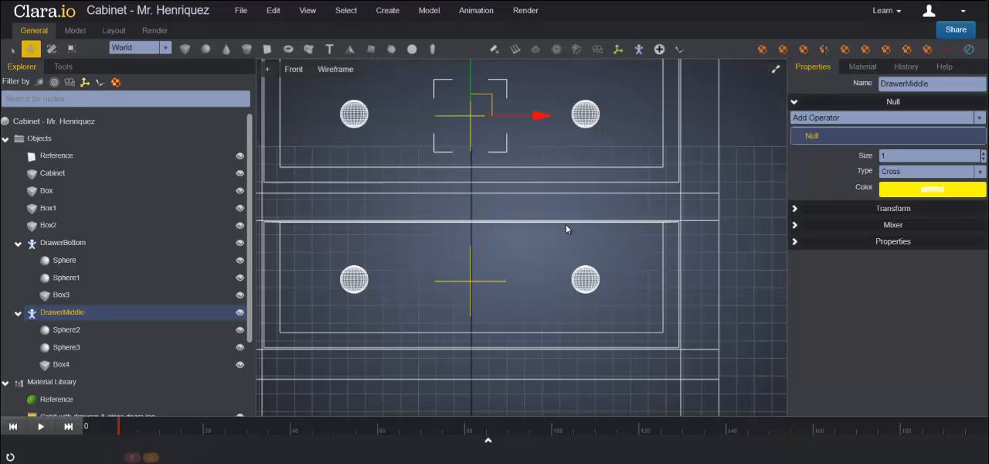
middle_click_drag(658, 176, 664, 222)
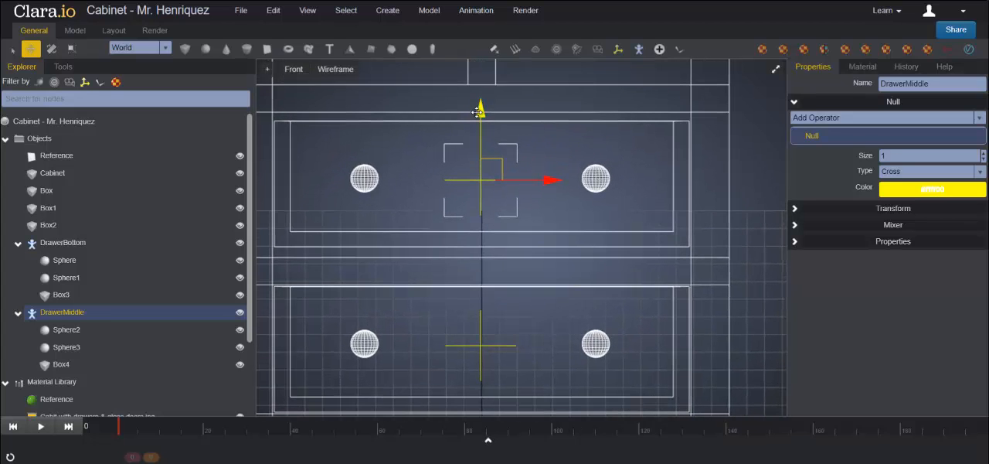
mouse_move(479, 112)
left_mouse_down()
mouse_move(481, 94)
mouse_move(480, 106)
left_mouse_up()
Step: Select all vertices of DrawerMiddle's box and scale them along Y in the front view to fill the opening's height
left_click(62, 364)
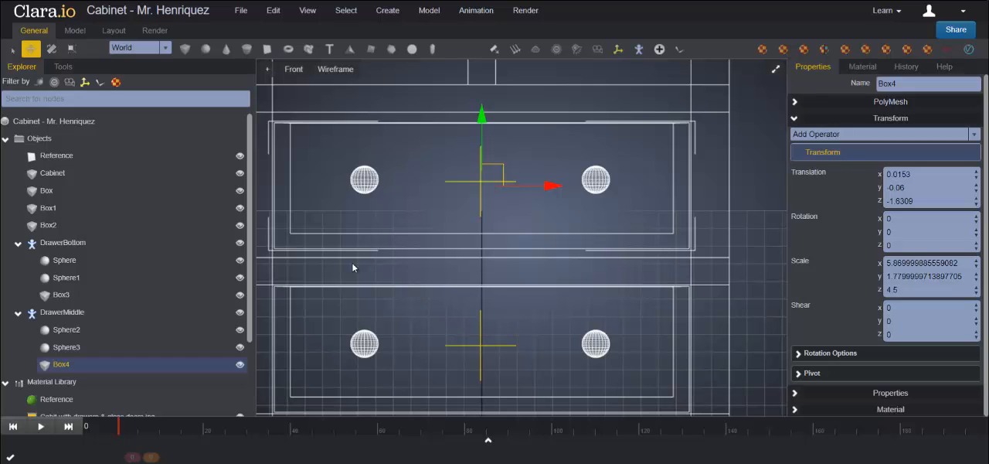
left_click(64, 70)
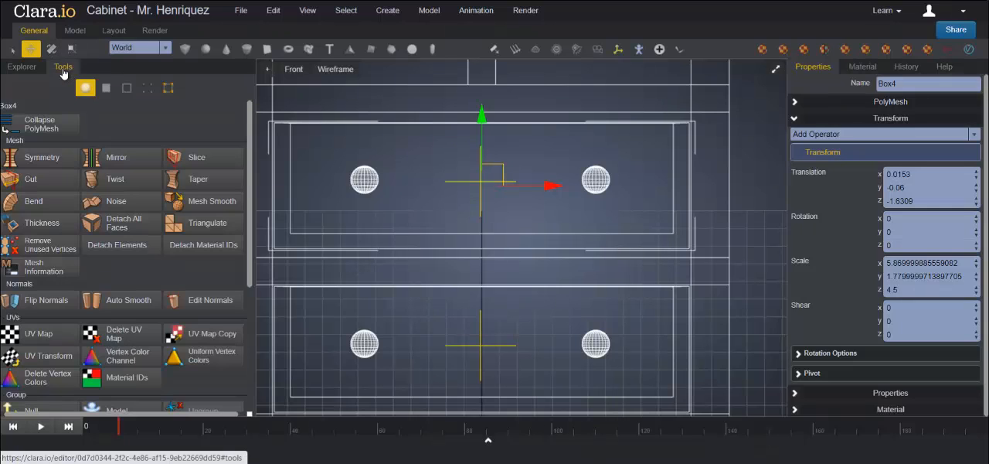
left_click(148, 90)
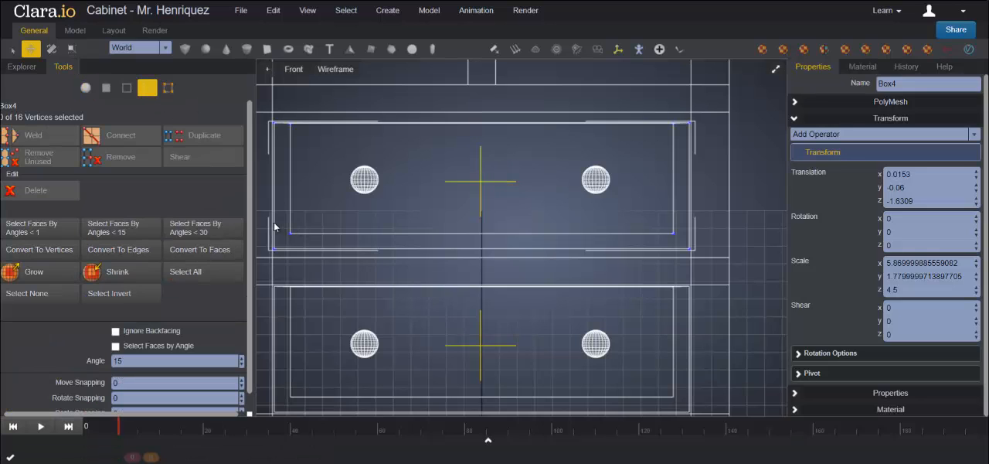
left_click_drag(260, 210, 719, 258)
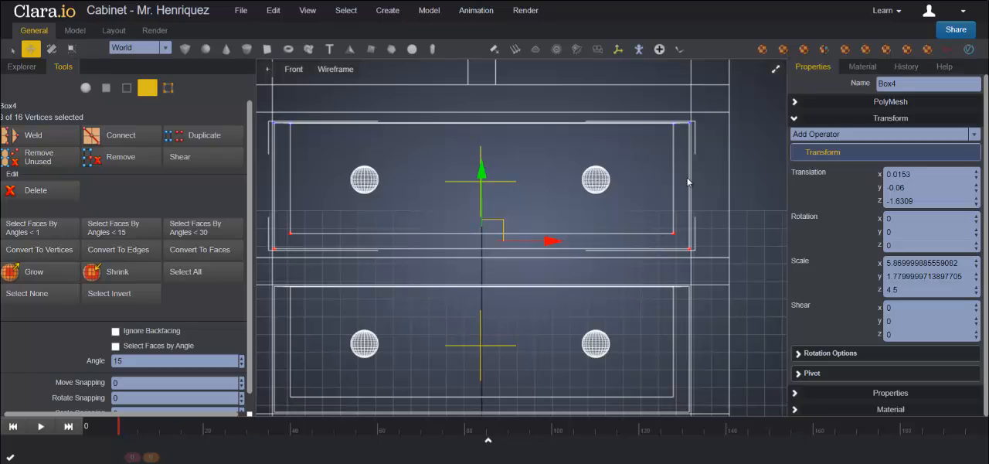
left_click_drag(718, 134, 257, 112)
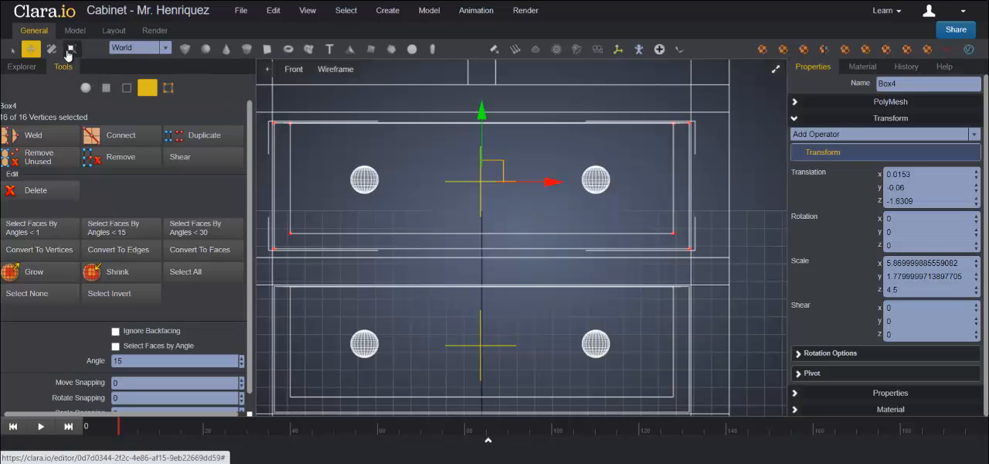
left_click(69, 50)
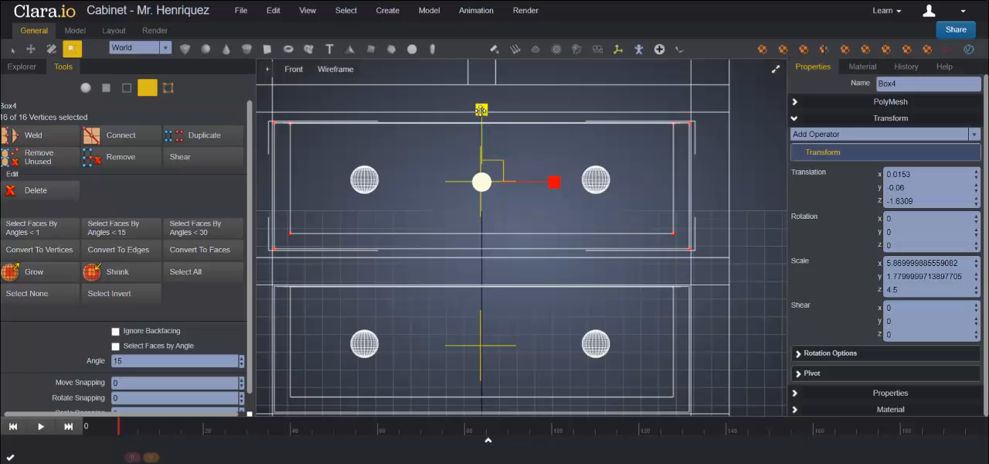
left_click_drag(480, 111, 480, 104)
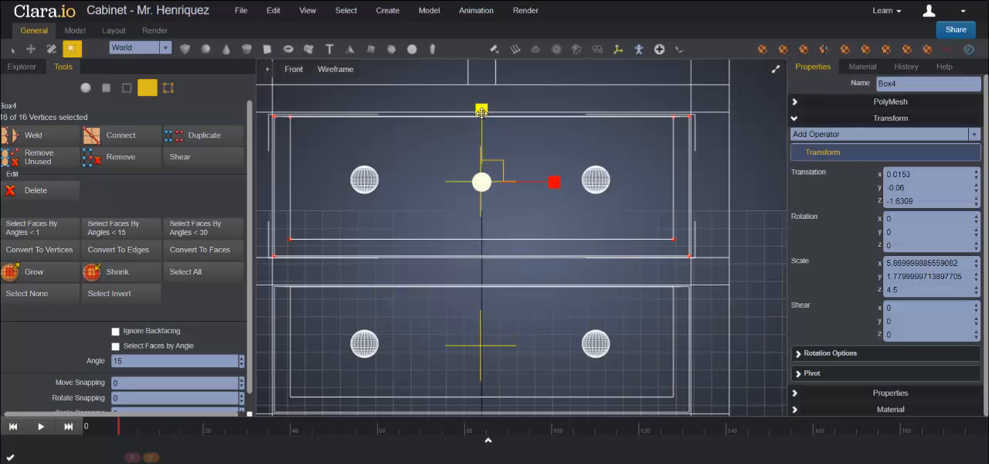
left_click_drag(482, 113, 481, 111)
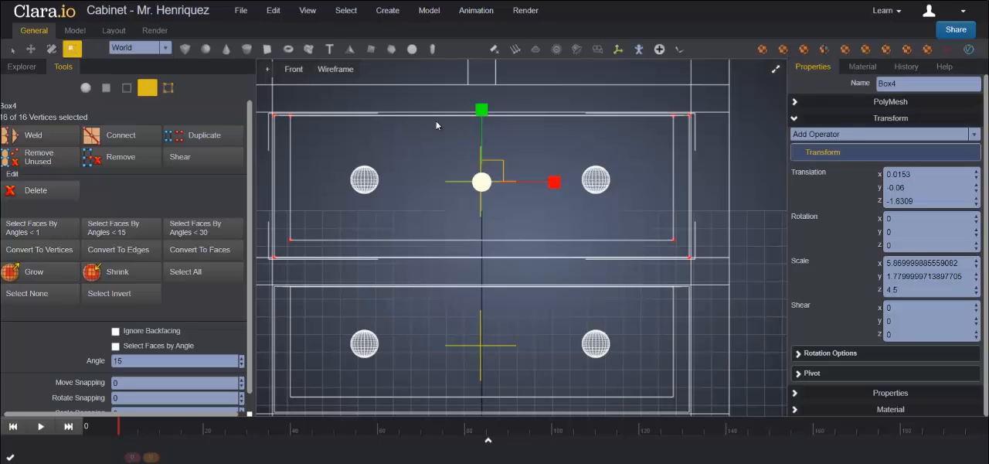
Step: Nudge the middle drawer box's vertices slightly up along Y to centre them in the opening, and check the fit in perspective
left_click(30, 49)
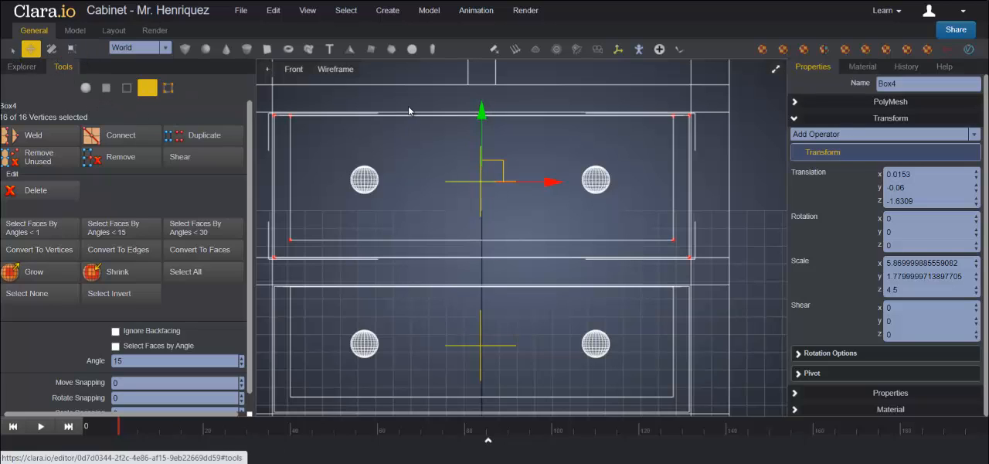
left_click_drag(480, 112, 486, 110)
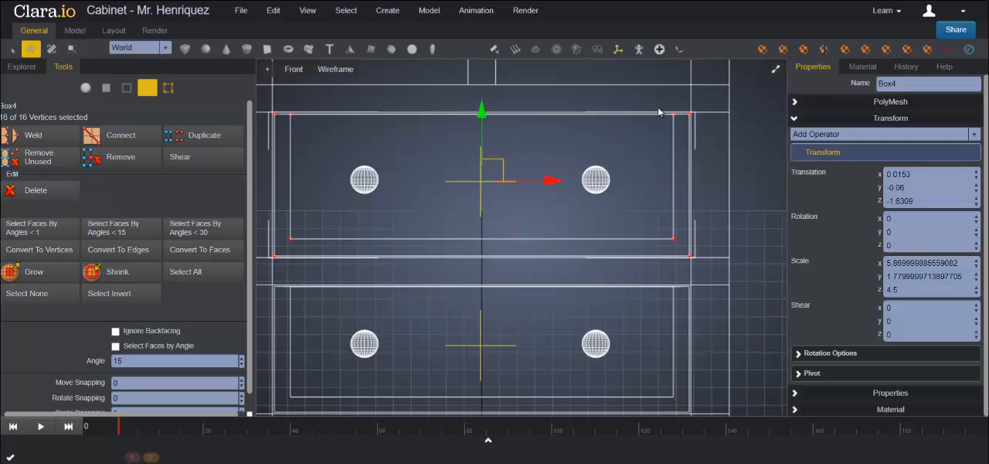
left_click(775, 70)
left_click(775, 70)
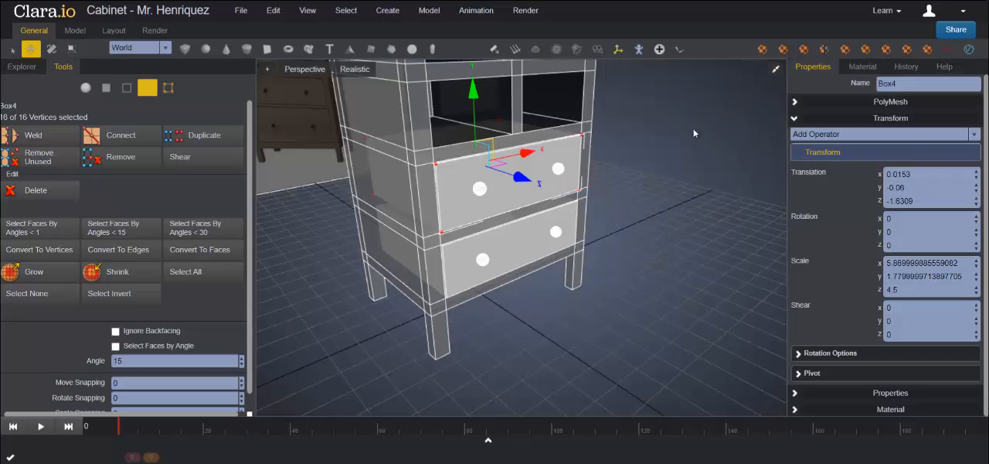
Step: Leave vertex editing, clear the selection, and examine the middle drawer's fit and the empty openings above it from several angles
mouse_move(704, 241)
middle_mouse_down()
mouse_move(644, 249)
mouse_move(622, 233)
mouse_move(644, 210)
mouse_move(719, 236)
mouse_move(677, 222)
mouse_move(636, 231)
mouse_move(636, 246)
mouse_move(695, 234)
middle_mouse_up()
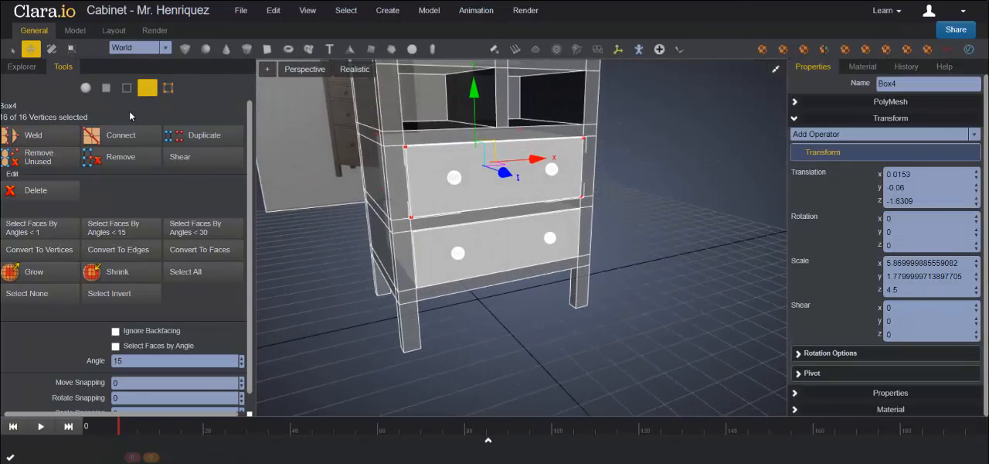
left_click(85, 87)
left_click(654, 238)
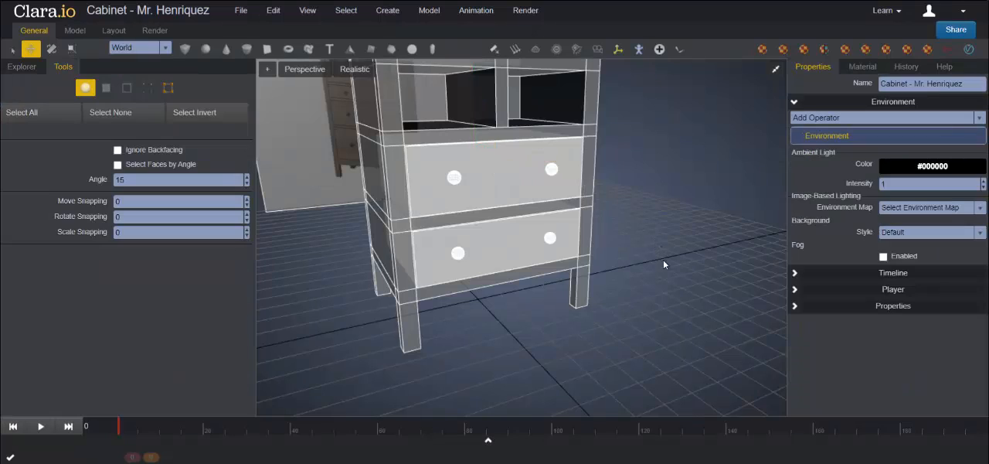
middle_click_drag(691, 280, 620, 273)
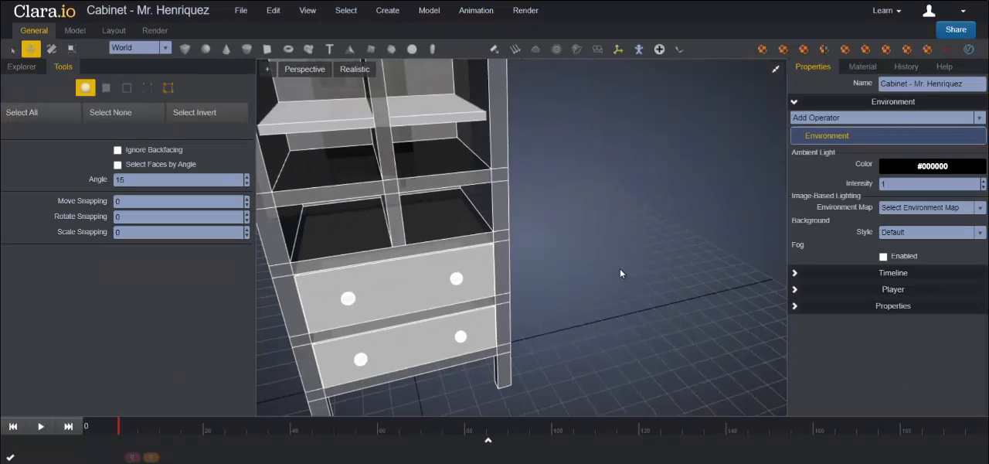
left_click(453, 223)
middle_click_drag(500, 237, 626, 278)
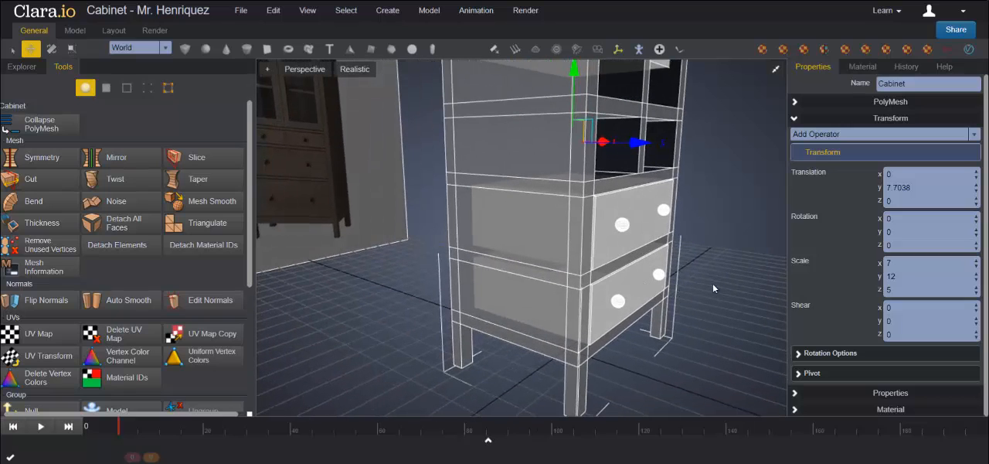
middle_click_drag(712, 283, 609, 271)
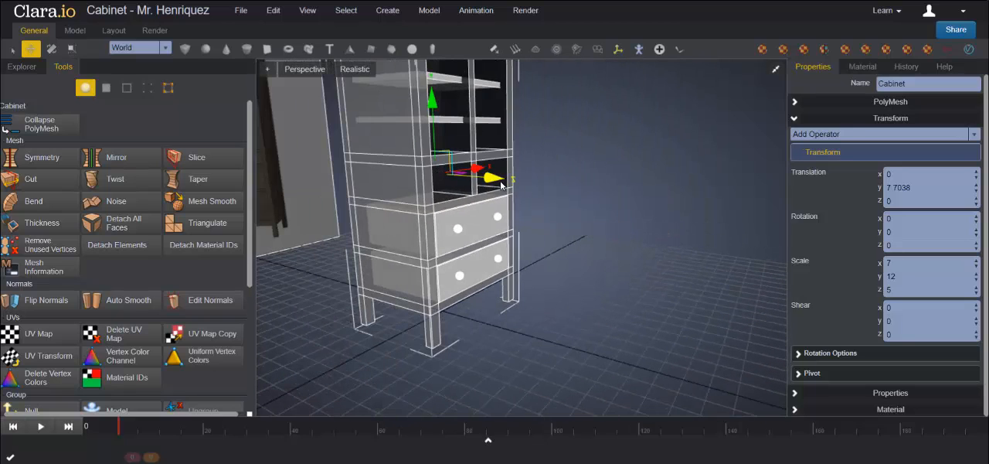
left_click(591, 187)
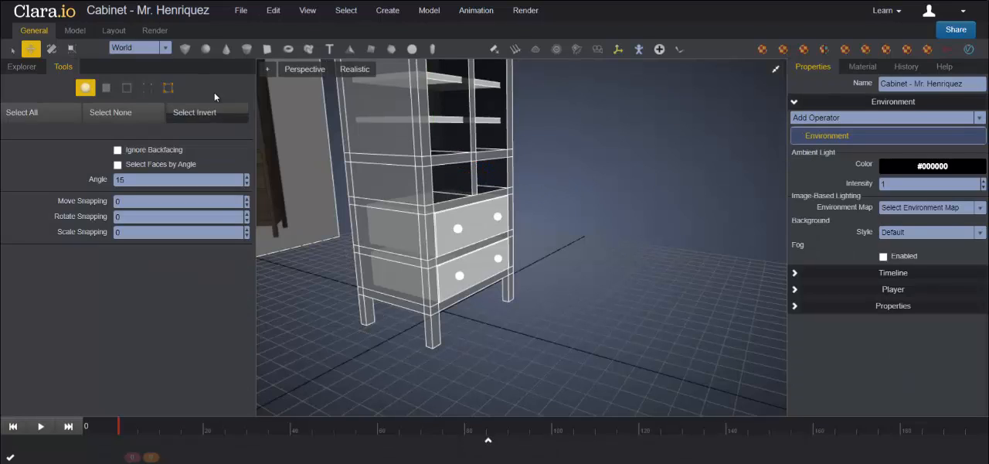
Step: Create a new box and move it out in front of the cabinet, to about 4.72 in Y and 9.93 in Z
left_click(185, 51)
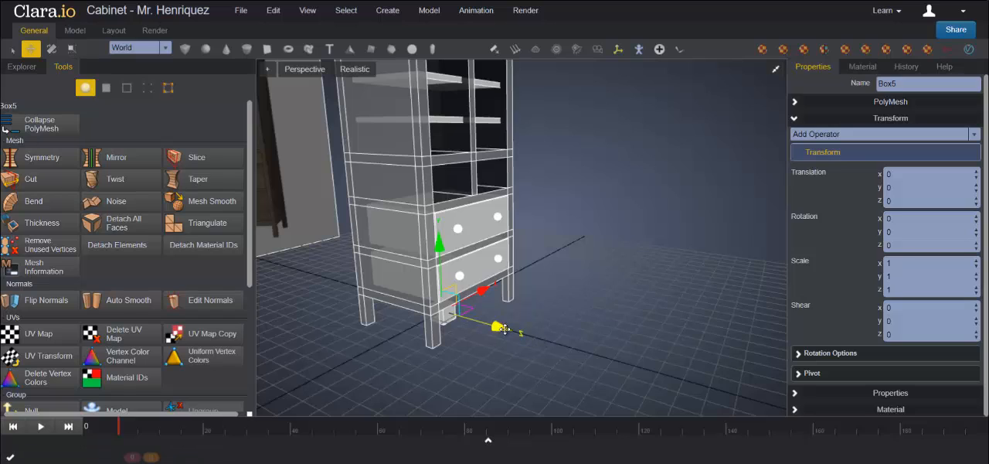
left_click_drag(499, 327, 657, 369)
left_click_drag(607, 296, 613, 200)
left_click_drag(676, 269, 685, 272)
middle_click_drag(682, 304, 682, 332)
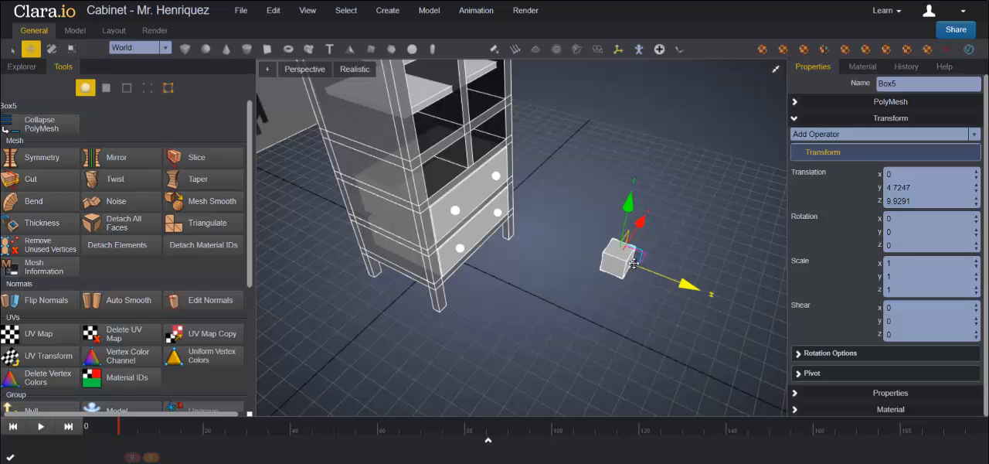
Step: In the front view, move the new box over the small right-hand opening above the middle drawer, at about X 1.62, Y 7.64
left_click(775, 71)
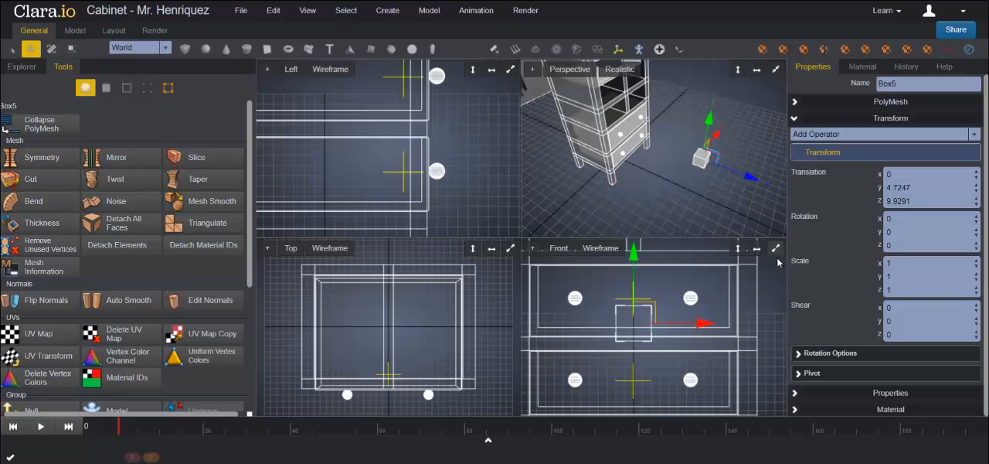
left_click(775, 248)
scroll(545, 251, "down", 3)
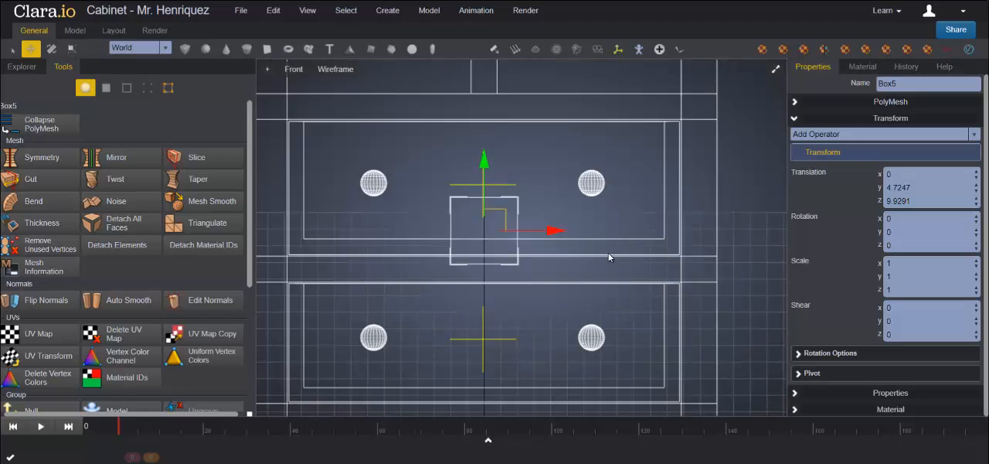
left_click_drag(502, 167, 502, 66)
left_click_drag(571, 134, 626, 135)
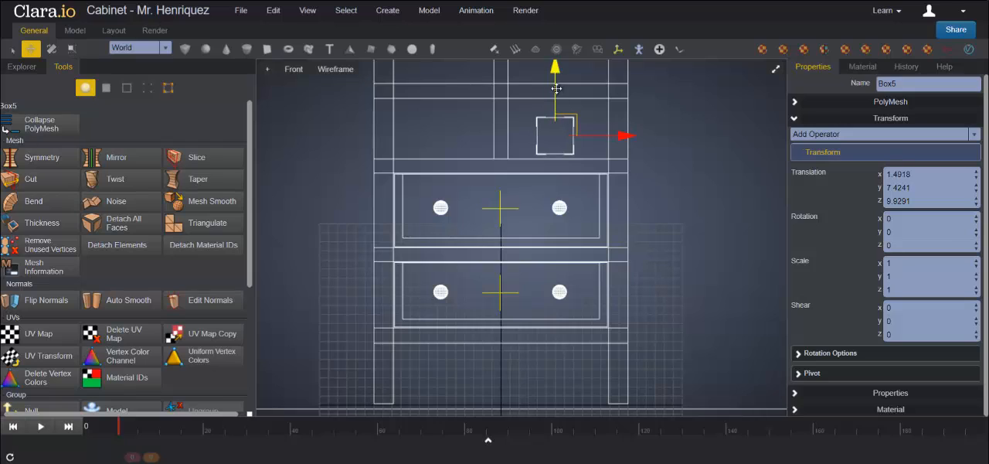
left_click_drag(558, 77, 558, 69)
left_click_drag(625, 127, 674, 129)
Step: Scale the box along X to about 2.73 and centre it at about X 1.58 so it spans the small opening's width
left_click(71, 49)
scroll(717, 119, "up", 2)
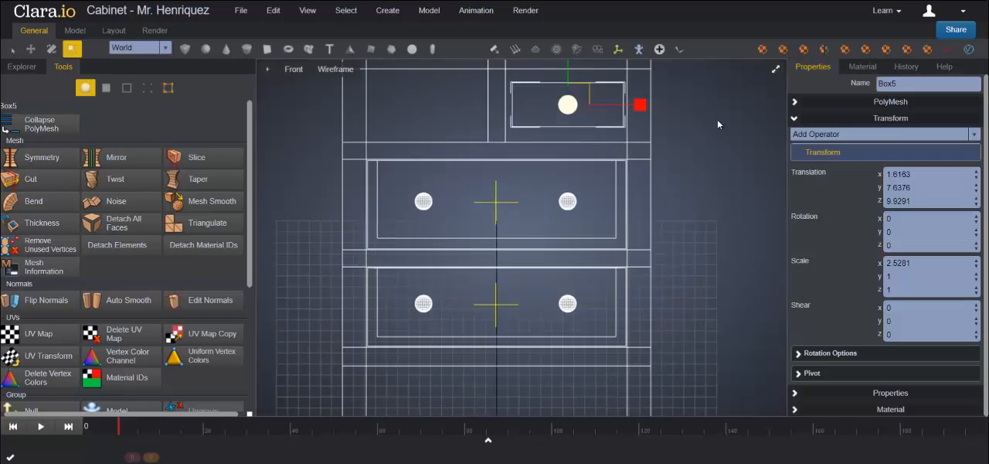
key("f")
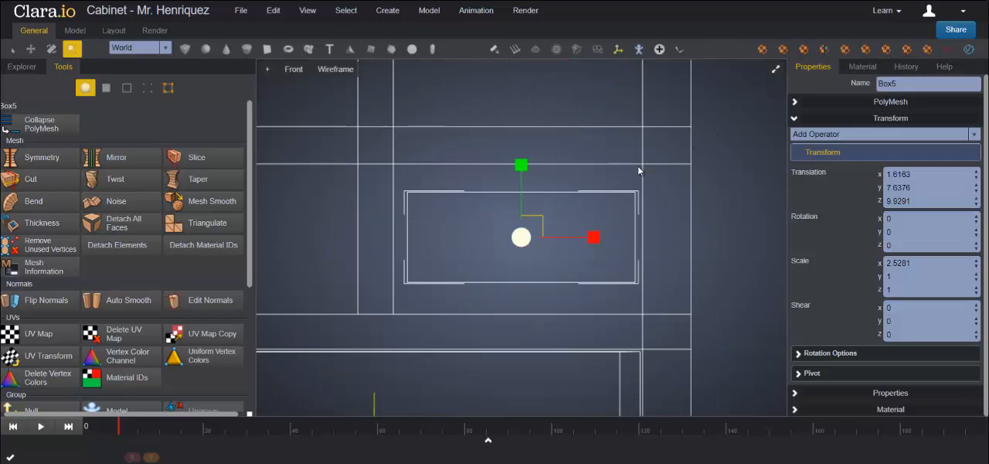
left_click_drag(594, 236, 599, 237)
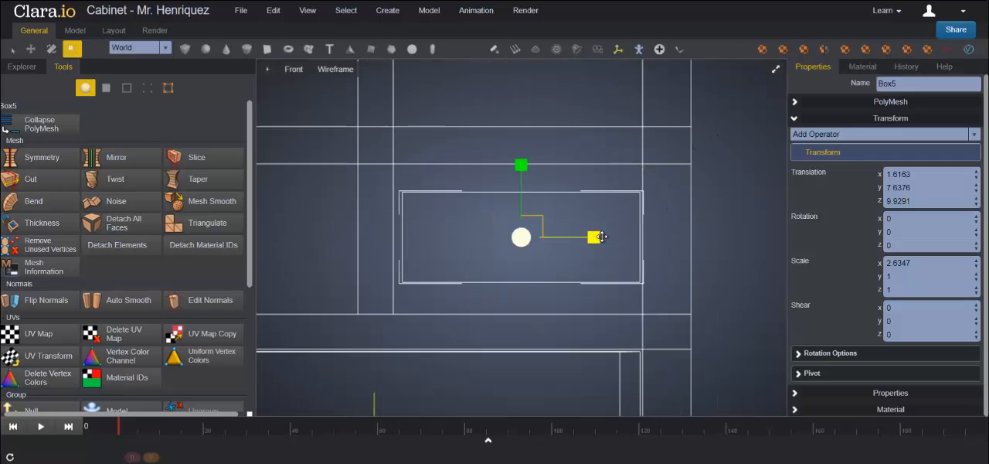
key("w")
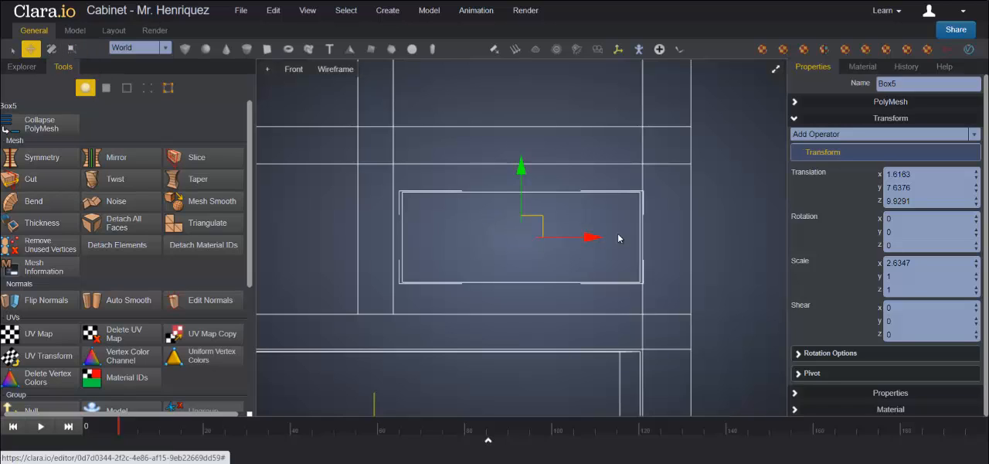
left_click_drag(596, 236, 592, 236)
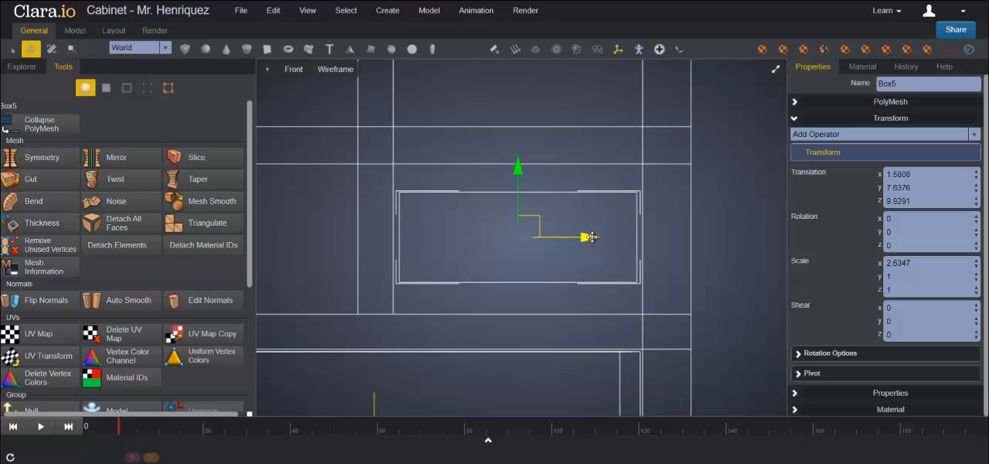
left_click(70, 49)
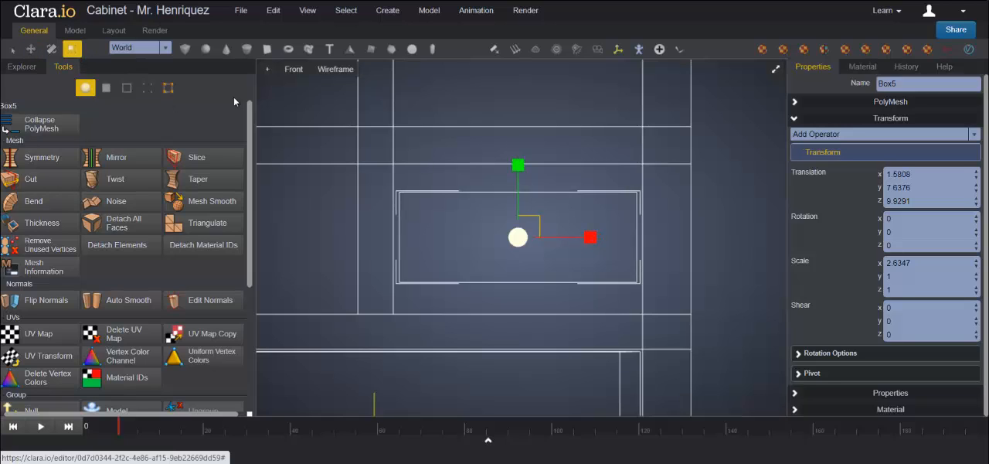
left_click_drag(590, 237, 598, 238)
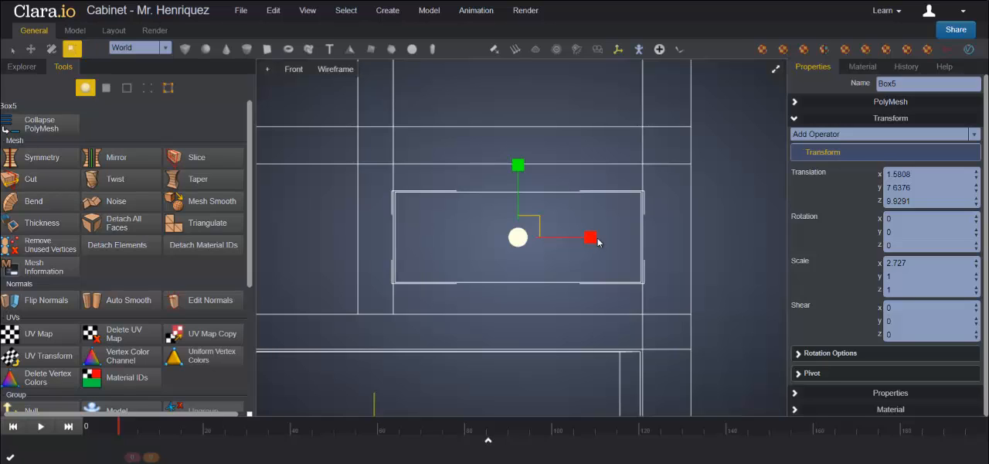
Step: Scale the box along Y to about 1.63 and align it at about Y 7.62 so it fills the small opening's height
left_click_drag(517, 165, 524, 133)
left_click_drag(523, 128, 523, 126)
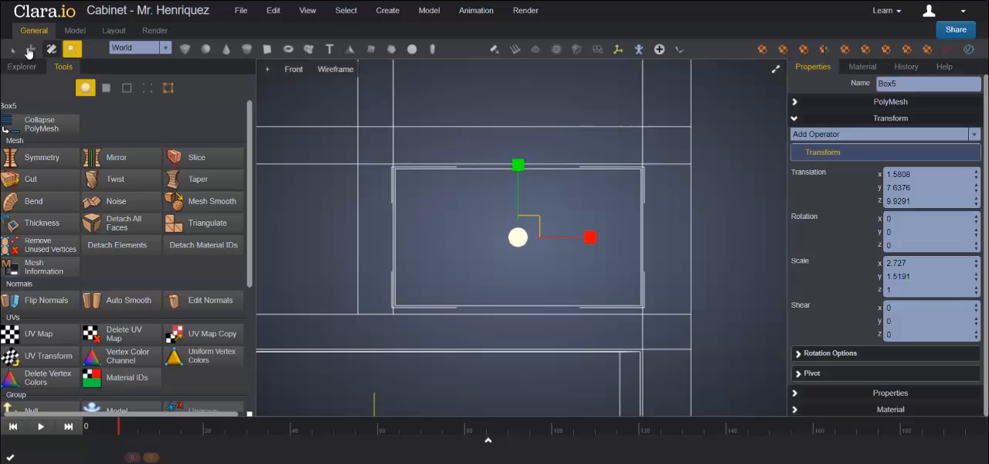
left_click(30, 48)
left_click_drag(518, 168, 521, 167)
left_click(72, 51)
left_click(31, 49)
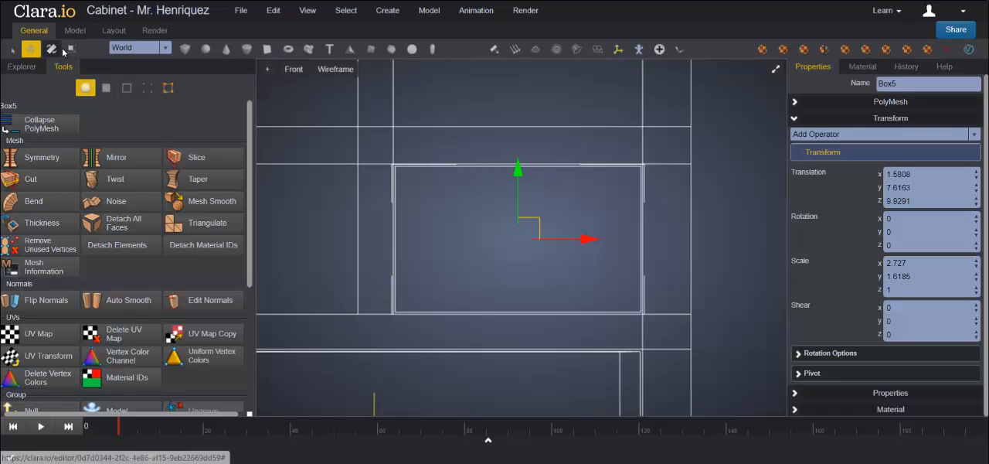
left_click(71, 48)
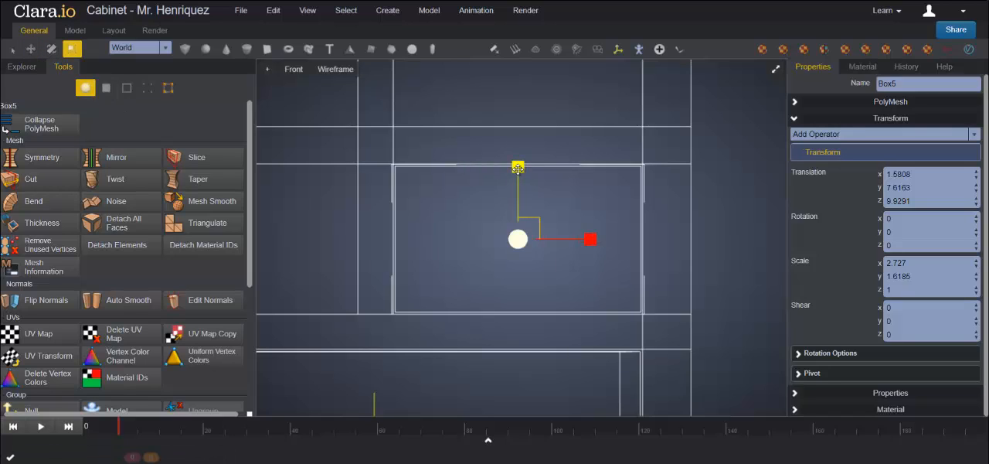
left_click_drag(518, 168, 518, 167)
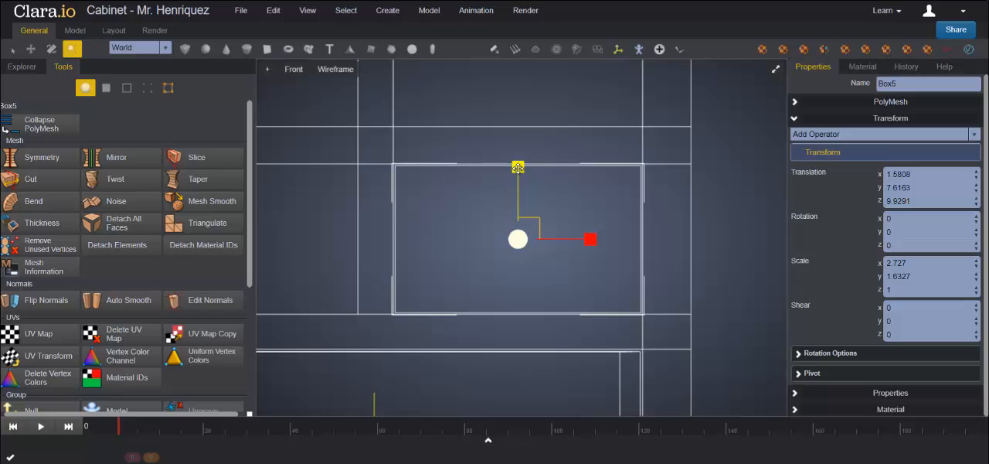
Step: In the left view, move the box back along Z into the cabinet, to about Z 0.17
left_click(775, 71)
scroll(490, 127, "down", 3)
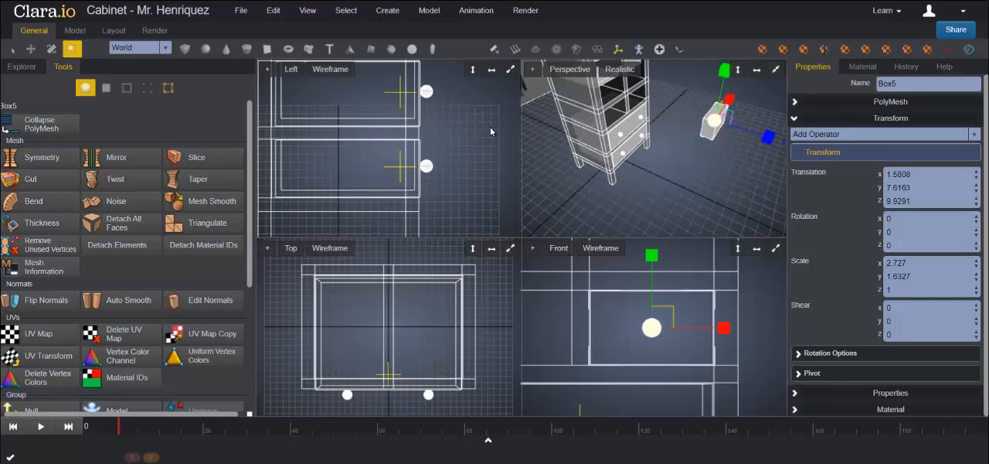
left_click(510, 69)
scroll(552, 240, "down", 5)
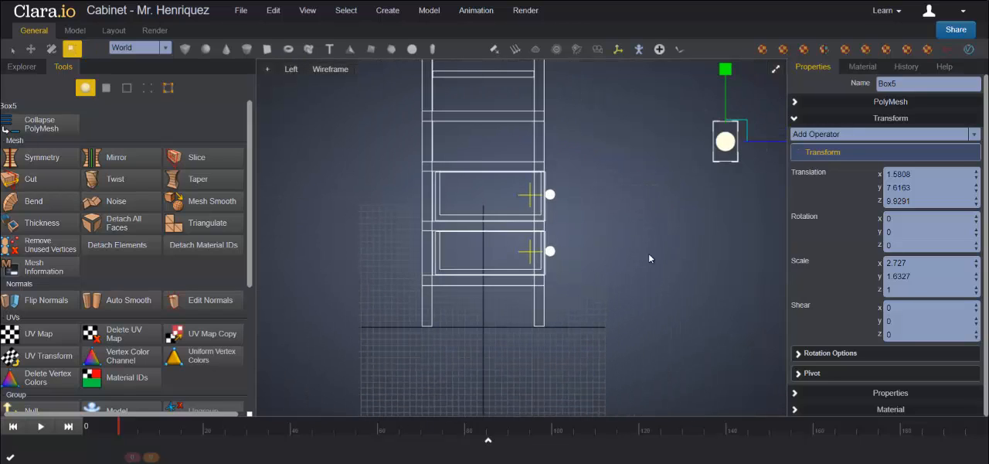
key("f")
scroll(589, 234, "down", 2)
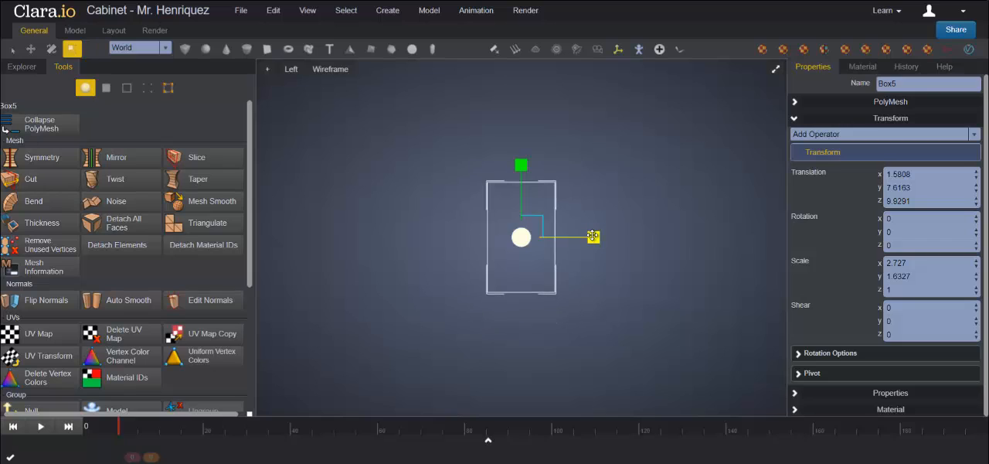
scroll(593, 236, "down", 2)
scroll(593, 237, "down", 1)
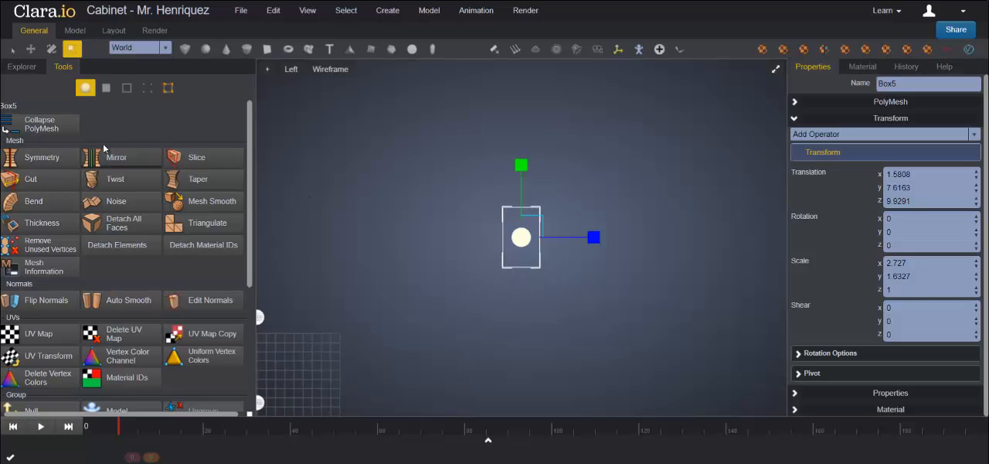
left_click(31, 49)
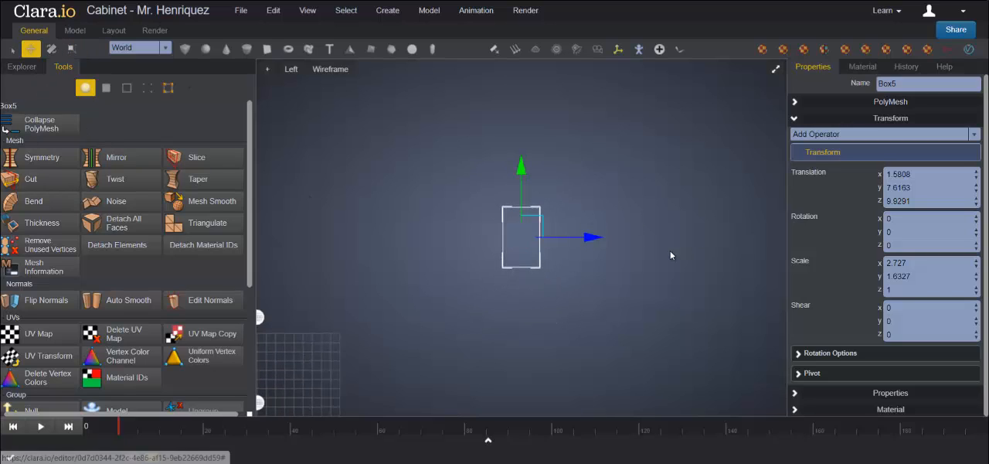
left_click_drag(599, 238, 405, 236)
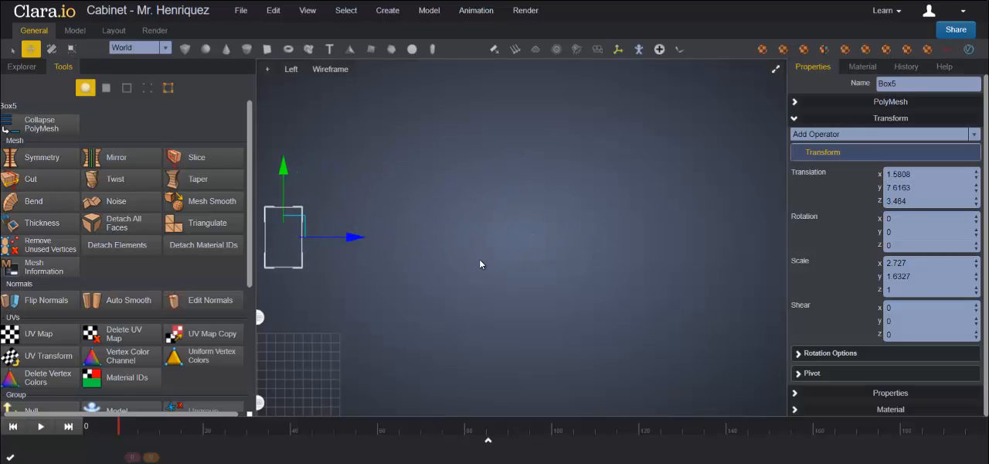
middle_click_drag(435, 252, 680, 240)
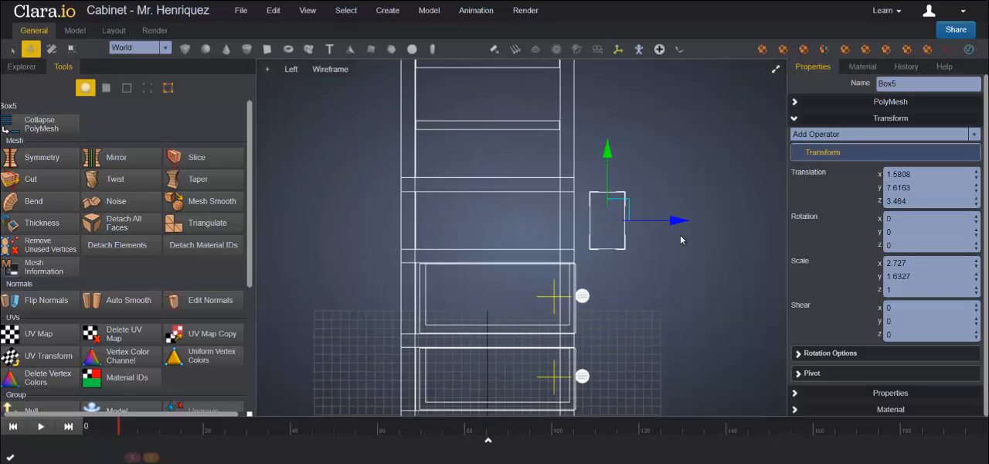
left_click_drag(672, 220, 581, 221)
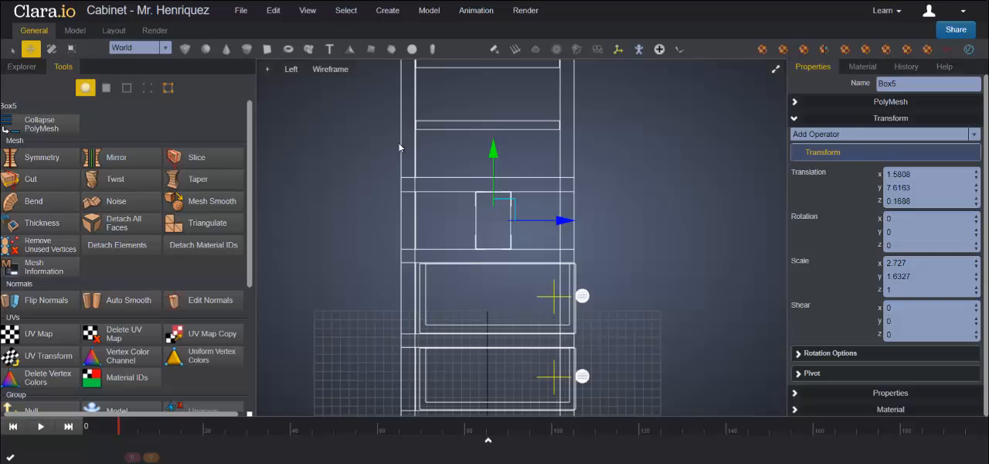
Step: Scale the box along Z and shift it forward to fill the cabinet's depth, aligning its front with the drawers below, and deselect it
left_click(70, 48)
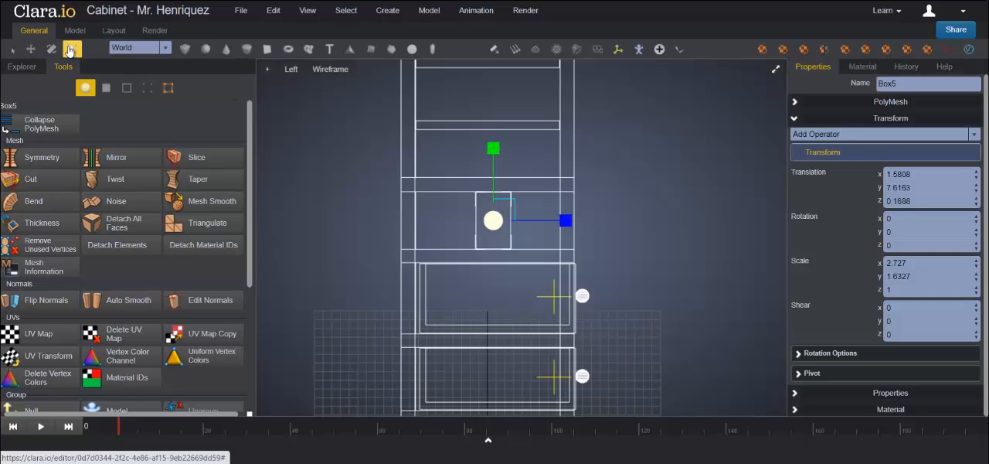
left_click_drag(566, 221, 656, 230)
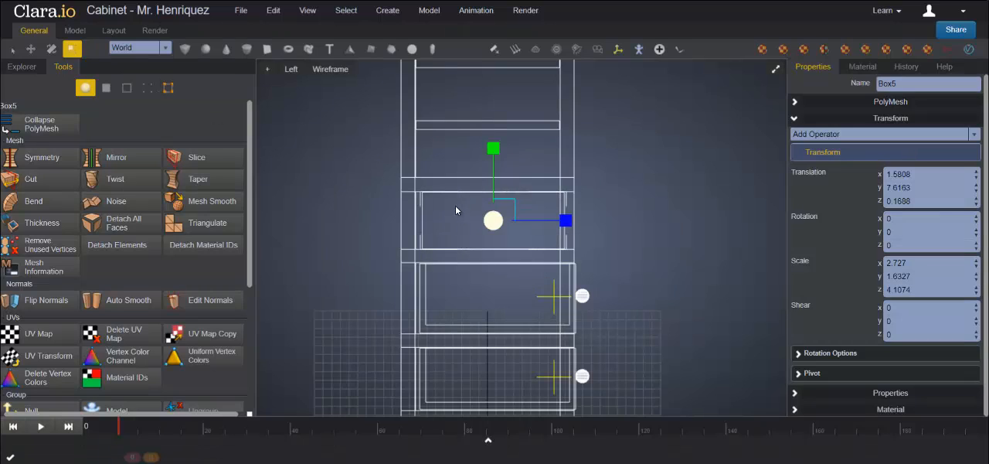
left_click(30, 49)
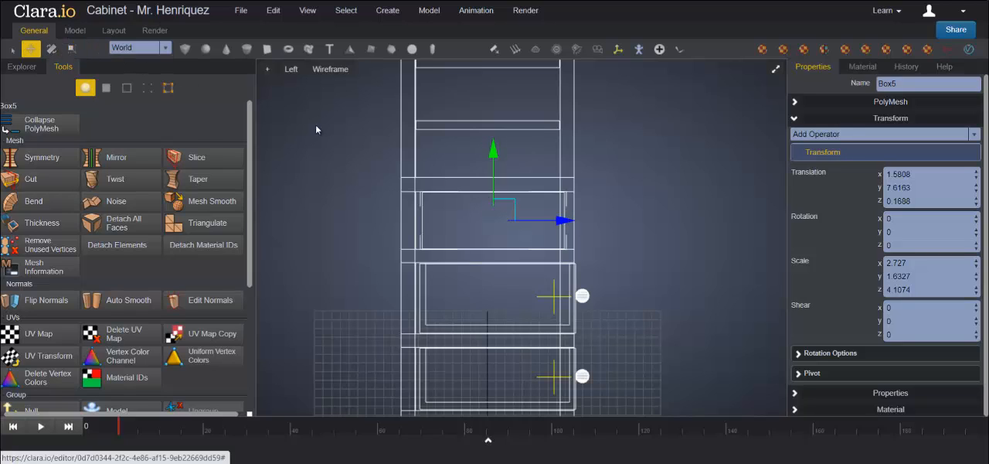
left_click_drag(569, 219, 578, 220)
left_click(72, 49)
left_click(481, 186)
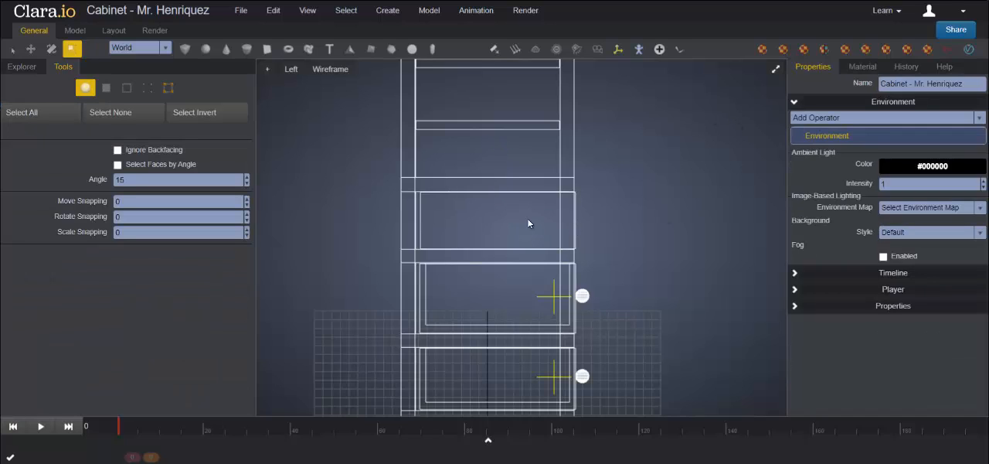
left_click(776, 70)
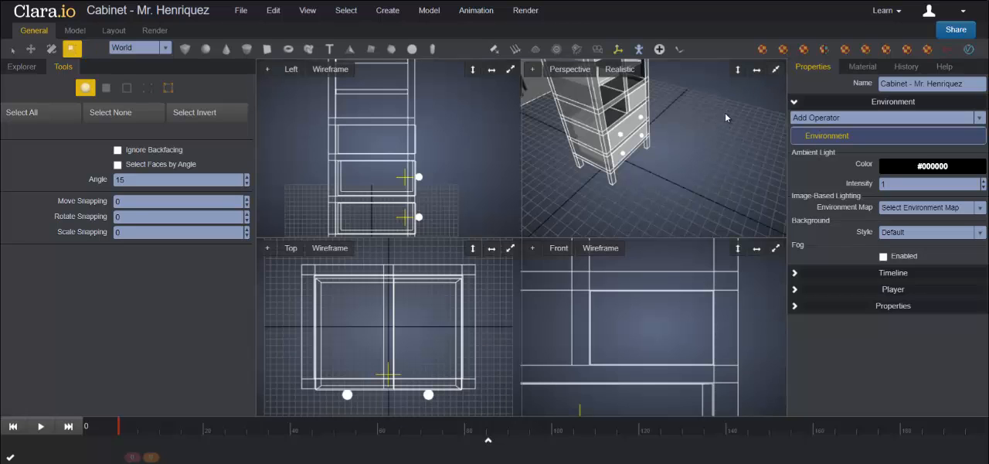
Step: Select the box in the small opening and move it forward along Z out of the cabinet, to about Z 7.03
left_click(776, 70)
middle_click_drag(634, 212, 648, 195)
left_click(622, 167)
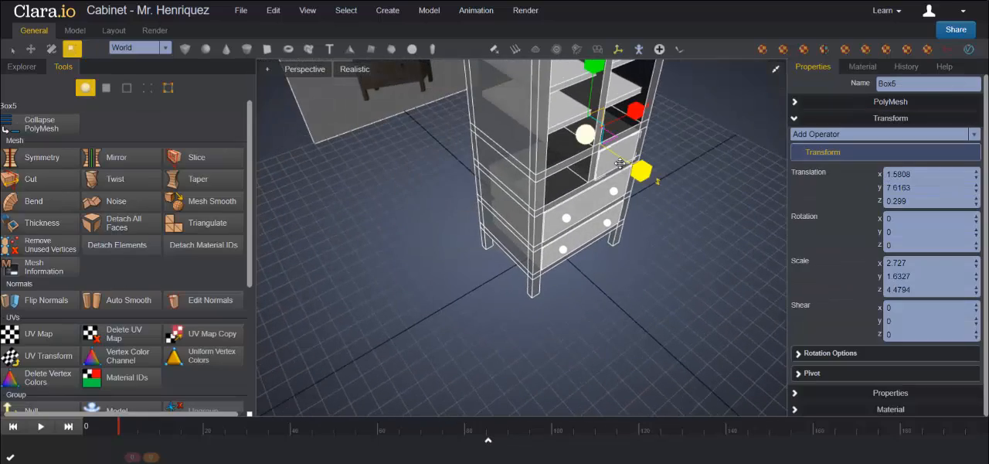
mouse_move(696, 235)
middle_mouse_down()
mouse_move(559, 213)
mouse_move(708, 215)
mouse_move(702, 221)
middle_mouse_up()
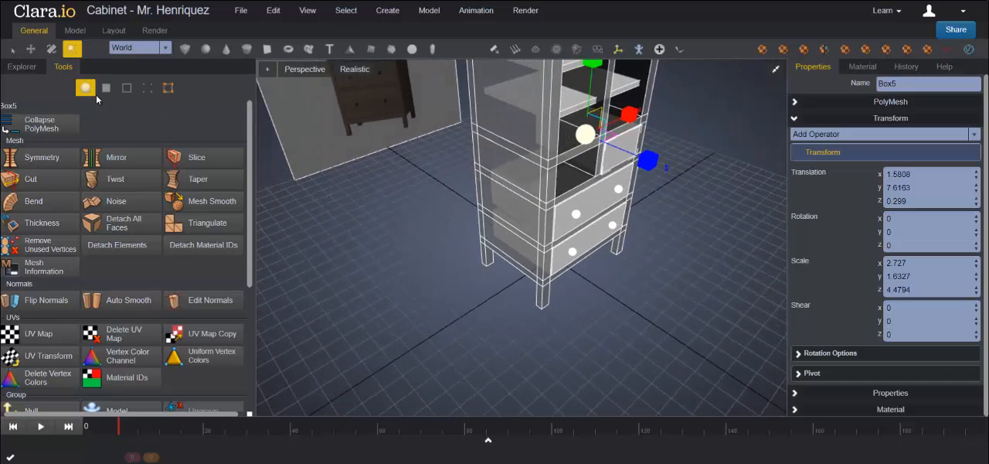
left_click(30, 49)
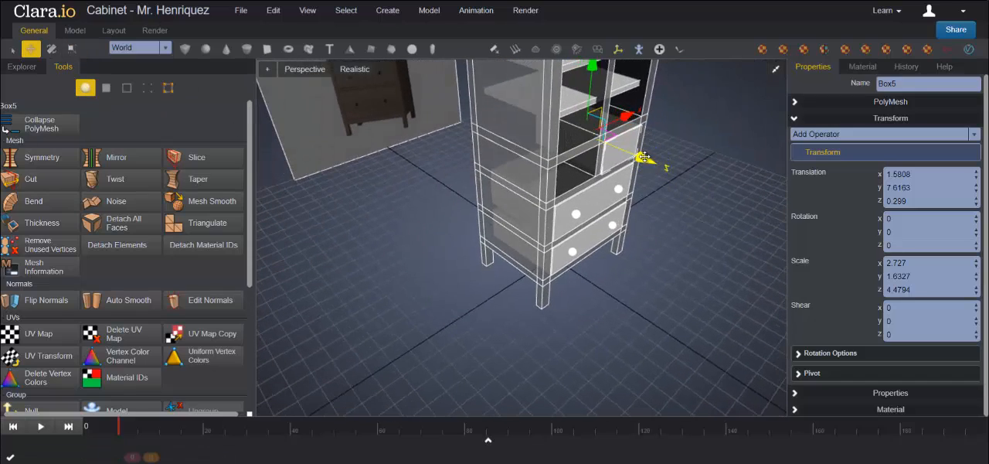
left_click_drag(643, 158, 738, 198)
middle_click_drag(664, 232, 599, 270)
scroll(673, 222, "up", 3)
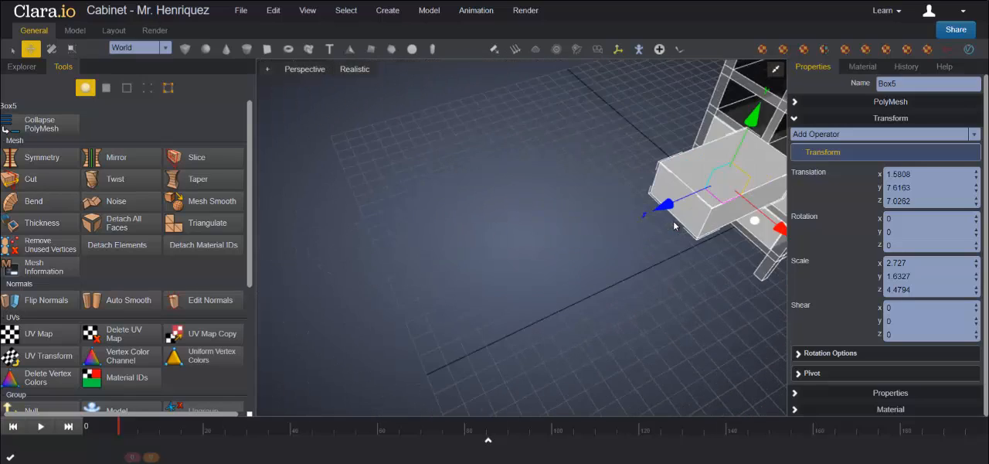
scroll(711, 254, "down", 5)
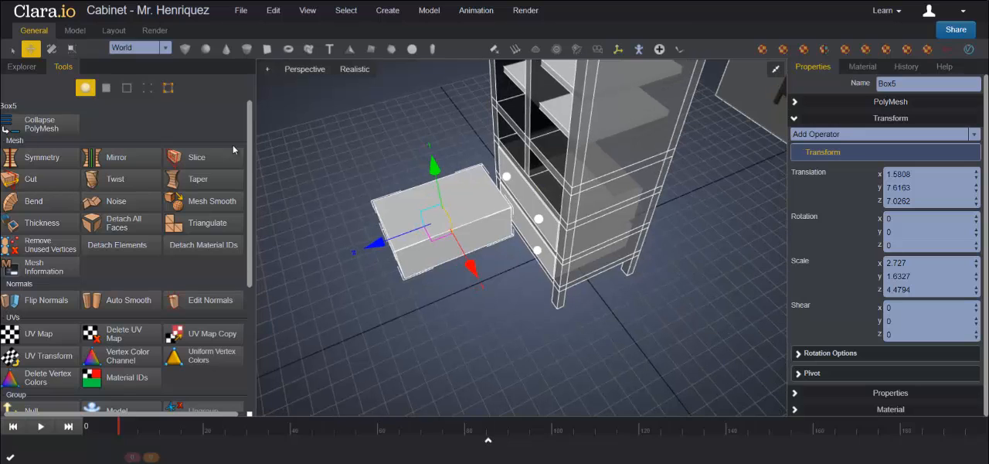
Step: Extrude the pulled-out box's upper face and scale the new face slightly inward to form the drawer's rim
left_click(106, 87)
left_click(440, 213)
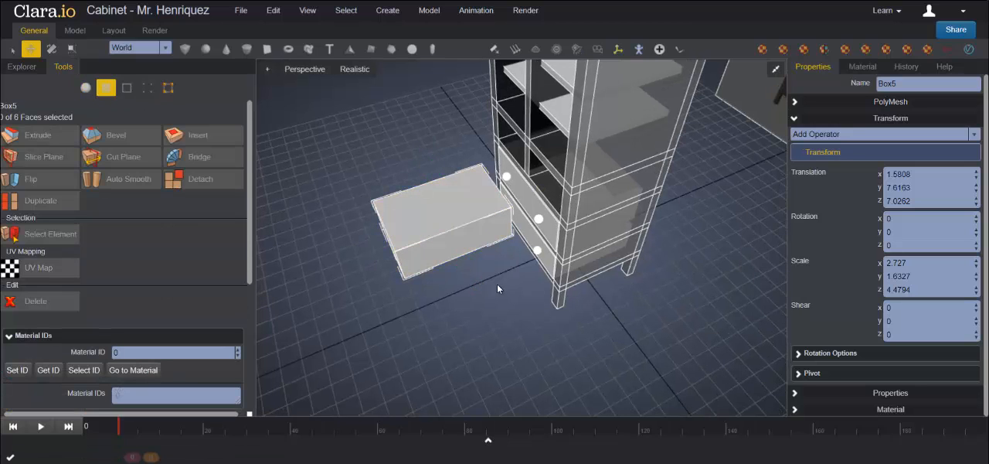
middle_click_drag(497, 283, 596, 268)
left_click(409, 214)
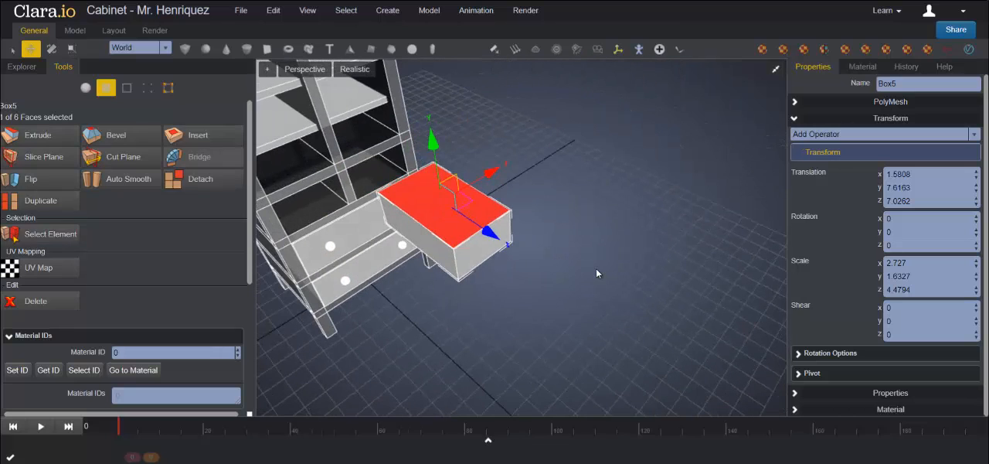
left_click(37, 136)
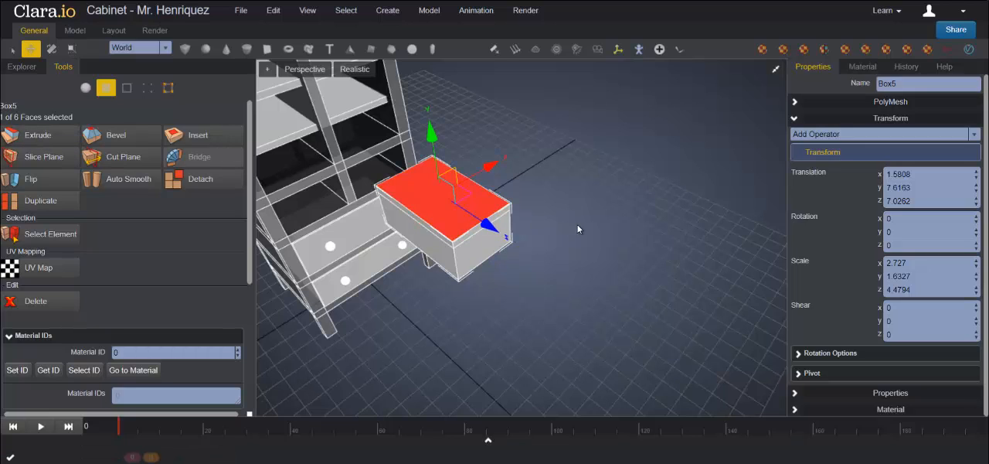
left_click(71, 48)
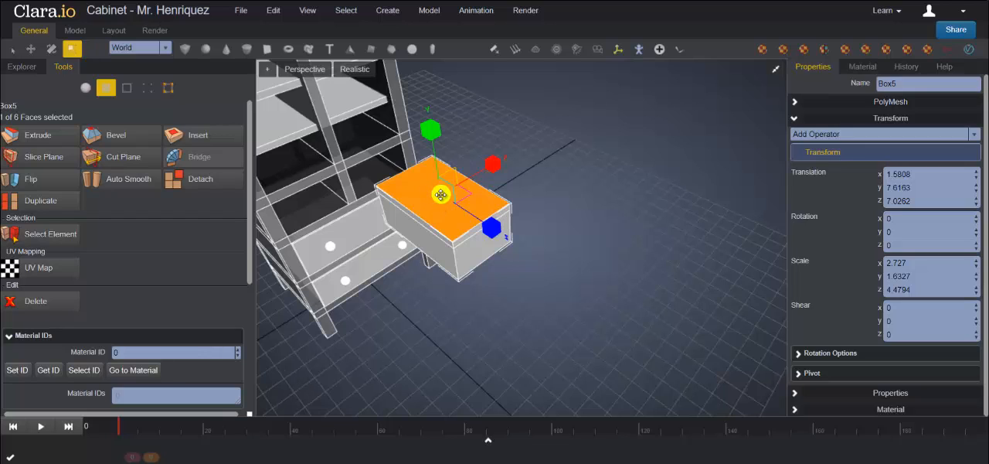
left_click_drag(442, 195, 438, 194)
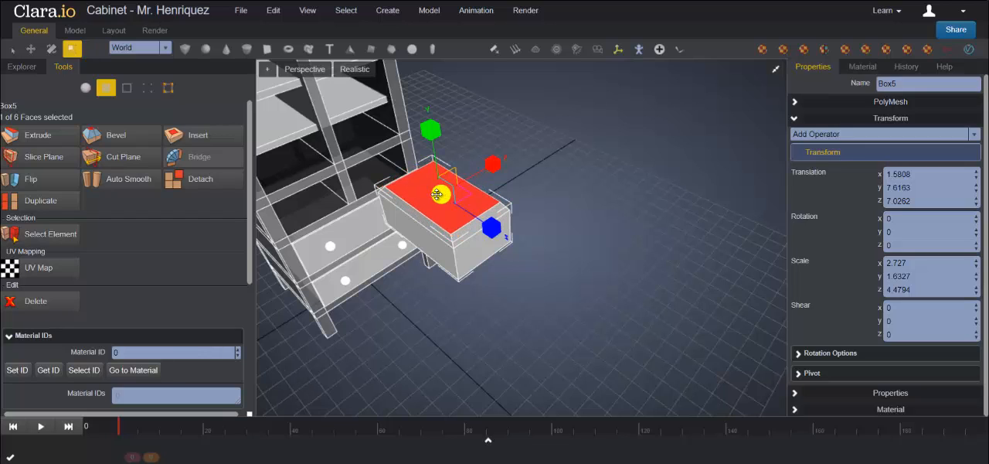
Step: Lower the inset upper face along Y until it is level with the outer edges of the drawer's rim
right_click_drag(554, 245, 442, 278)
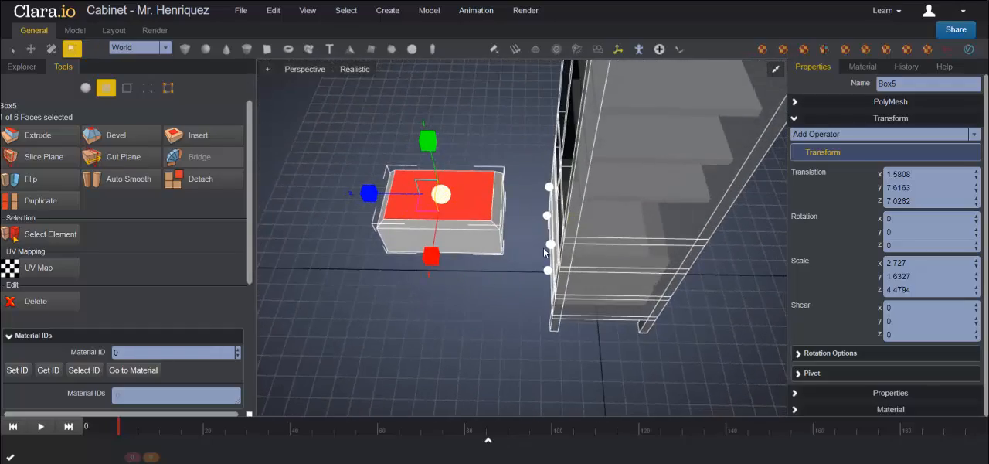
right_click_drag(524, 254, 670, 225)
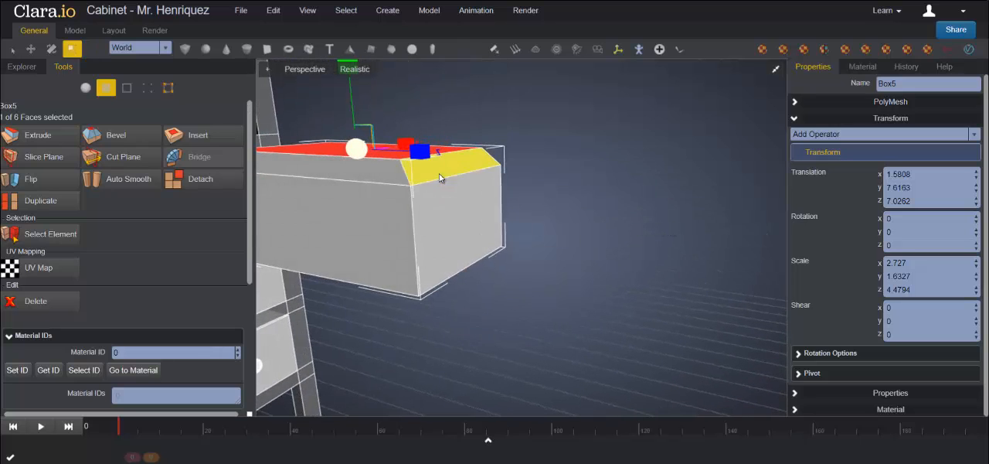
scroll(139, 142, "down", 1)
scroll(416, 216, "down", 3)
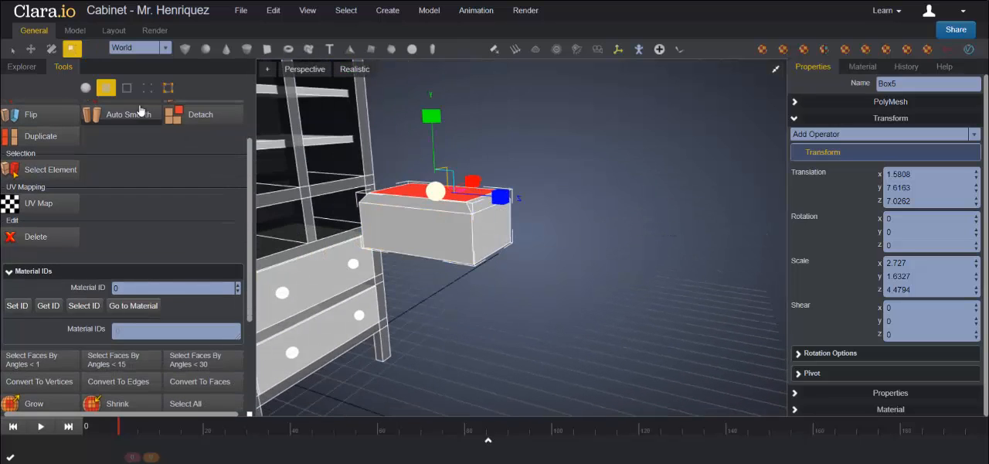
left_click(30, 49)
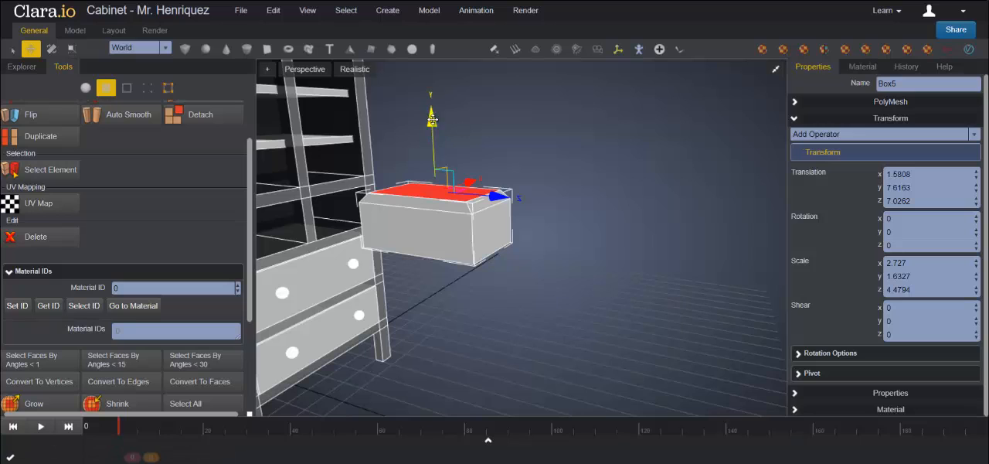
left_click(776, 70)
left_click(776, 248)
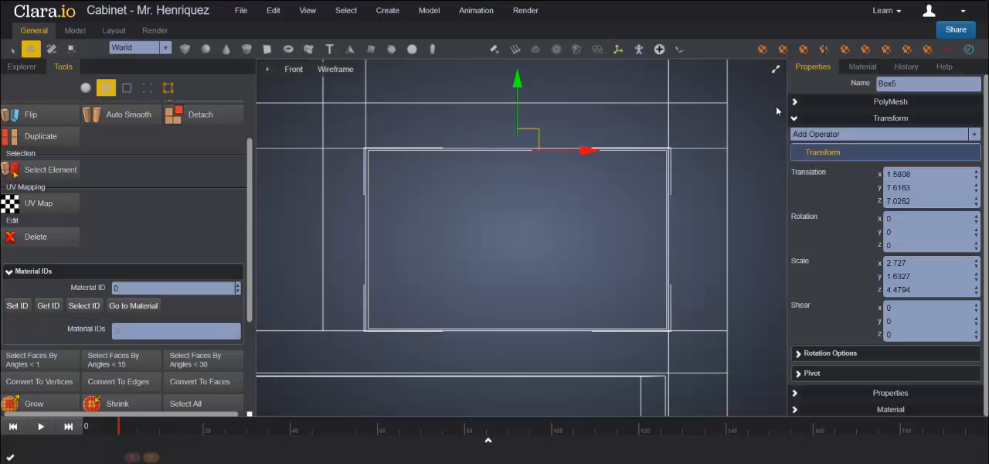
left_click(776, 69)
left_click(776, 70)
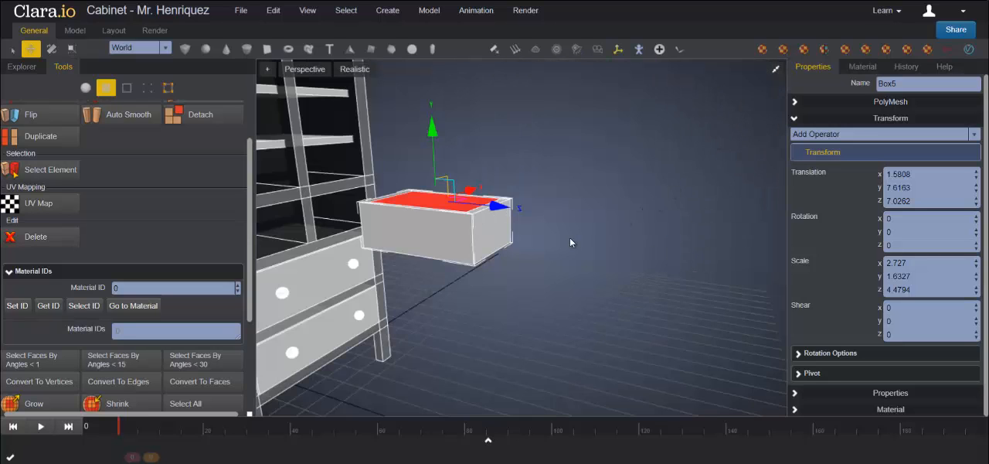
Step: Extrude the inset face again and push it down along Y close to the drawer's floor to hollow out the drawer
scroll(570, 238, "up", 3)
scroll(649, 253, "down", 3)
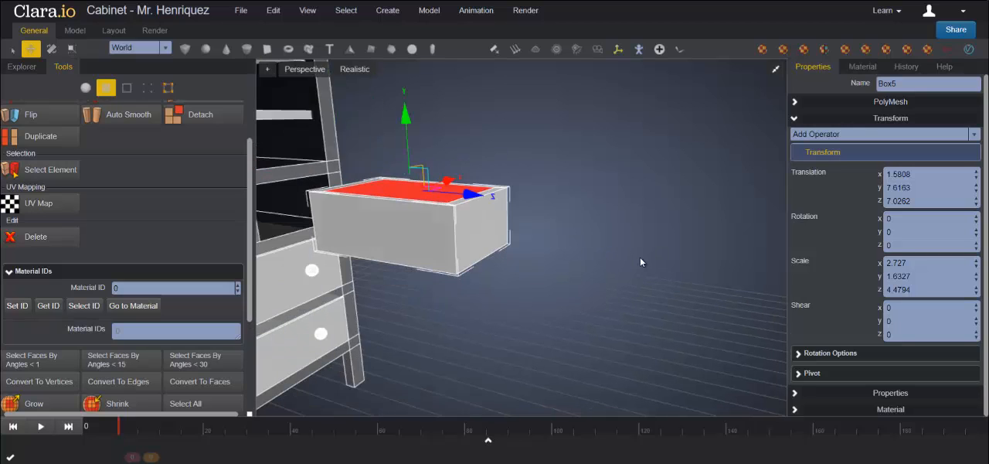
scroll(31, 124, "up", 2)
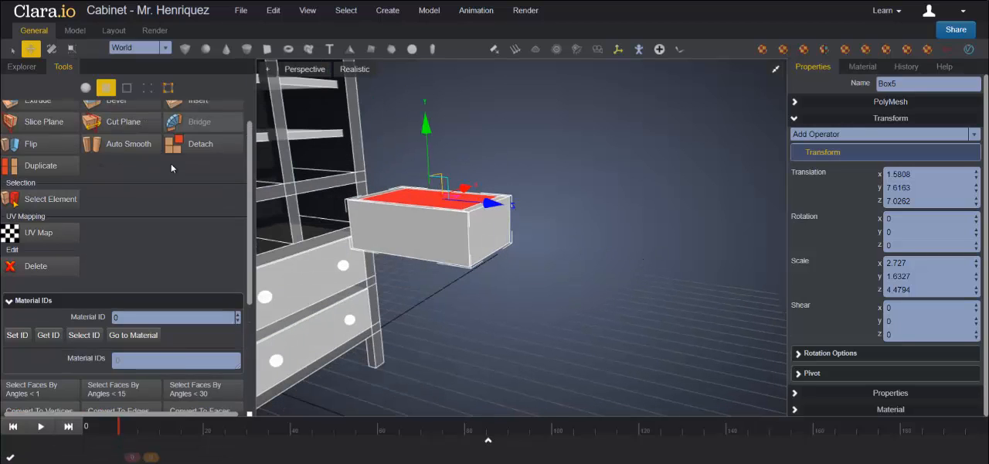
left_click(44, 137)
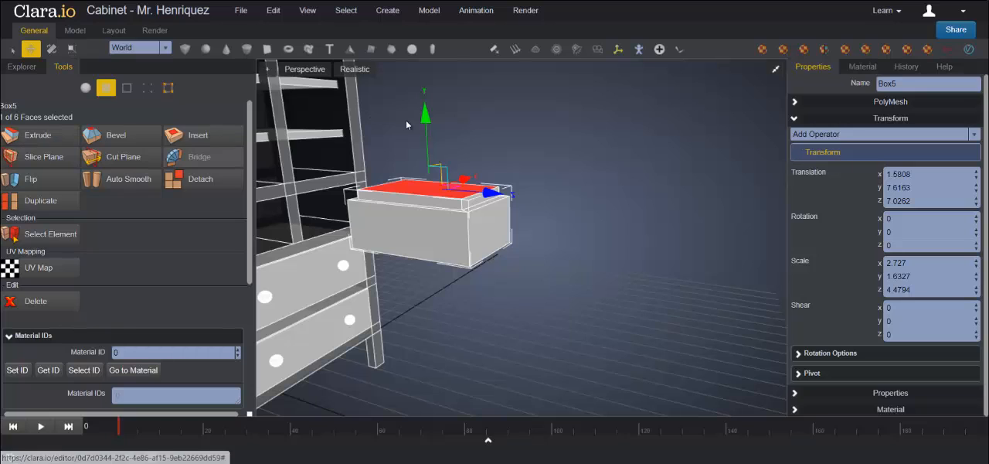
left_click_drag(425, 112, 430, 149)
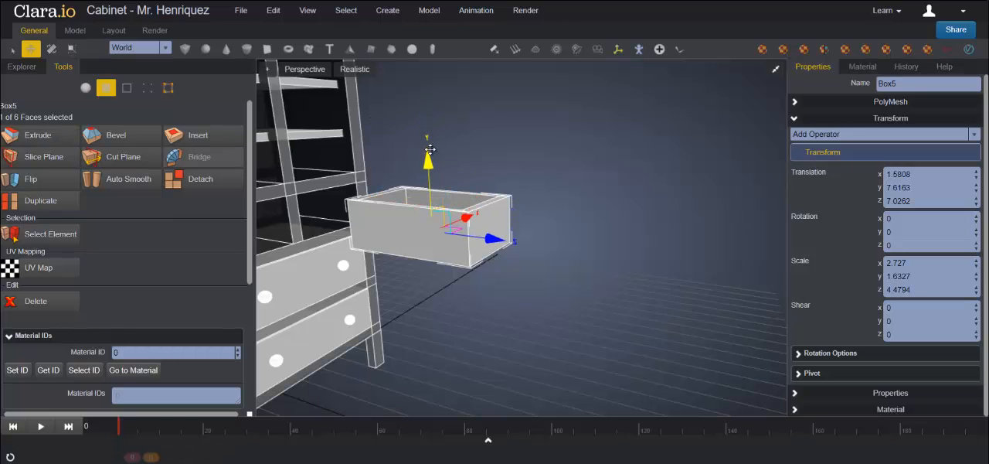
left_click(776, 68)
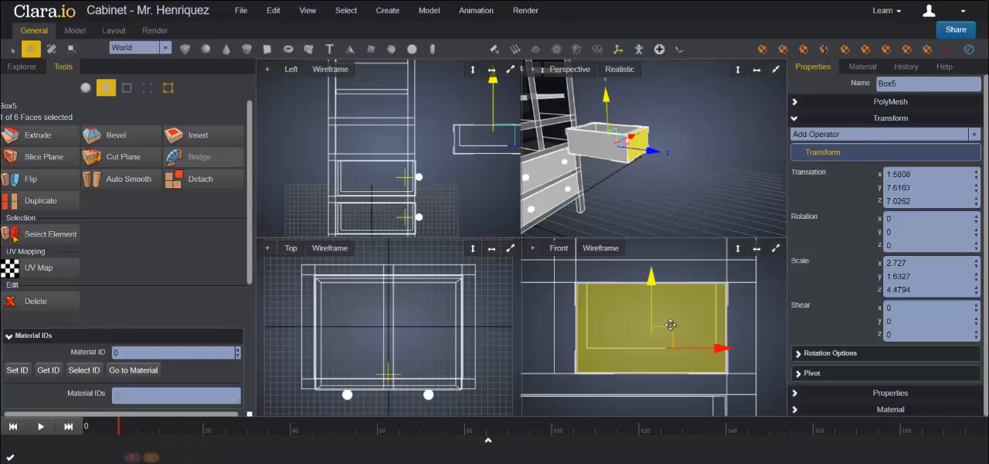
left_click_drag(650, 280, 652, 289)
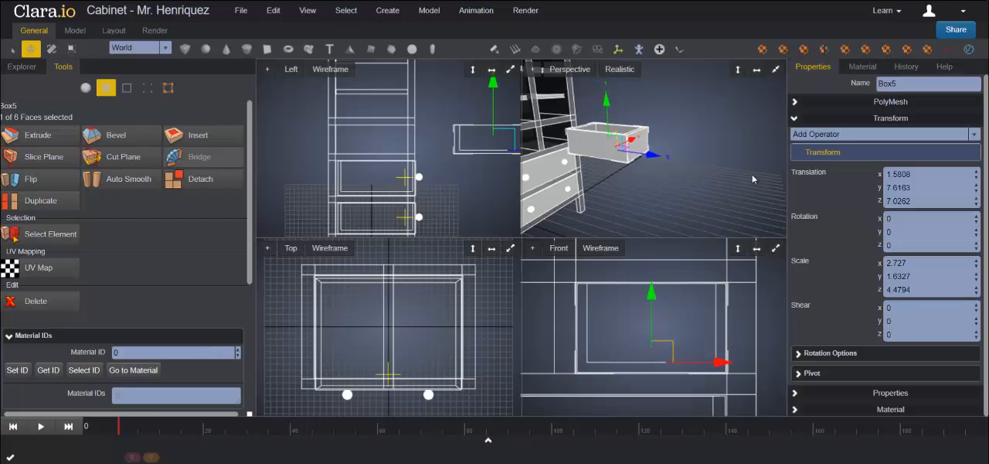
Step: Reselect the hollowed drawer as a whole object and slide it back along Z into the cabinet, to about Z 0.30
left_click(665, 140)
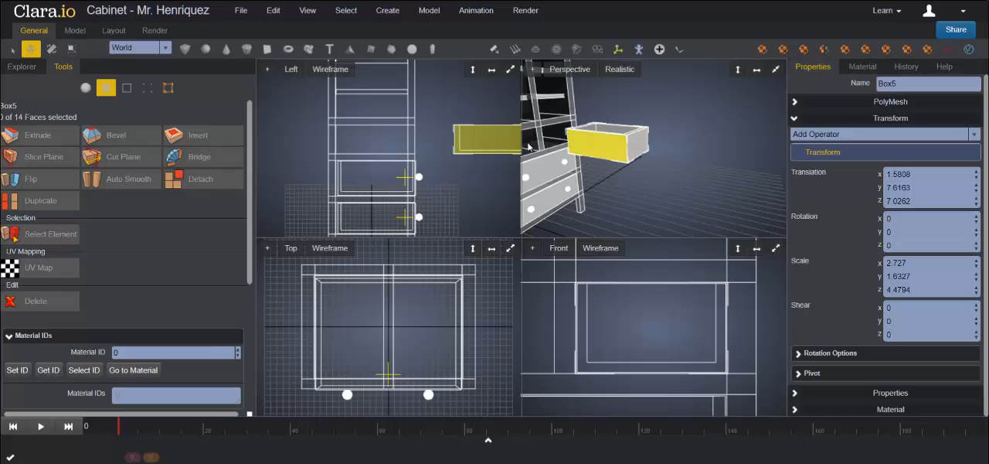
left_click(85, 87)
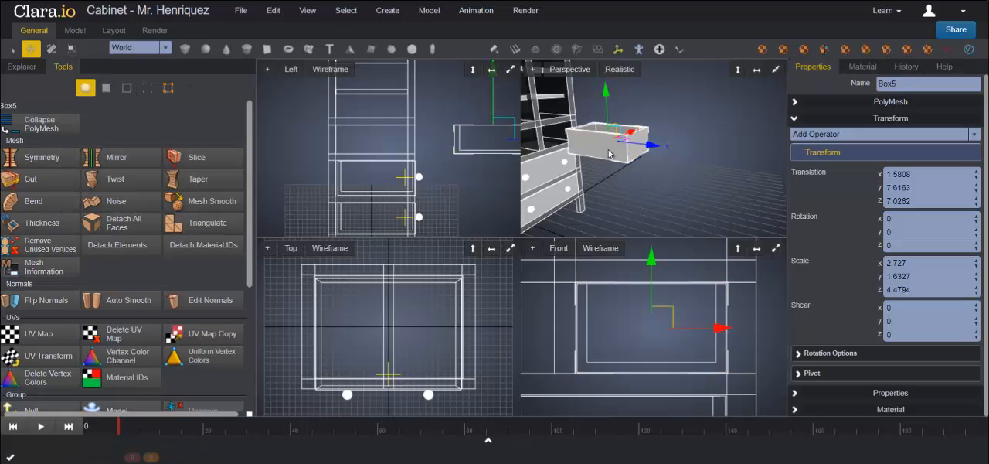
left_click(703, 162)
left_click(599, 145)
left_click(510, 70)
left_click_drag(776, 220, 609, 220)
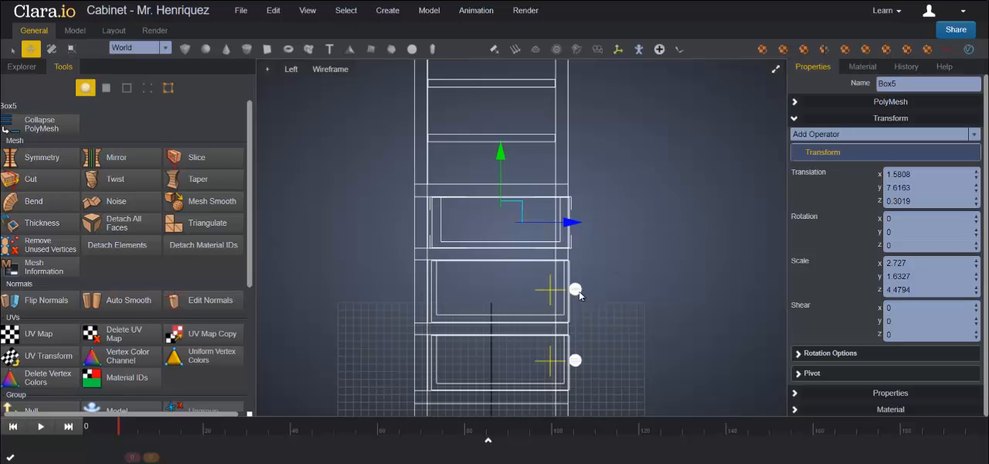
Step: Clone the middle drawer's knob Sphere2 using the Copy type
left_click(22, 66)
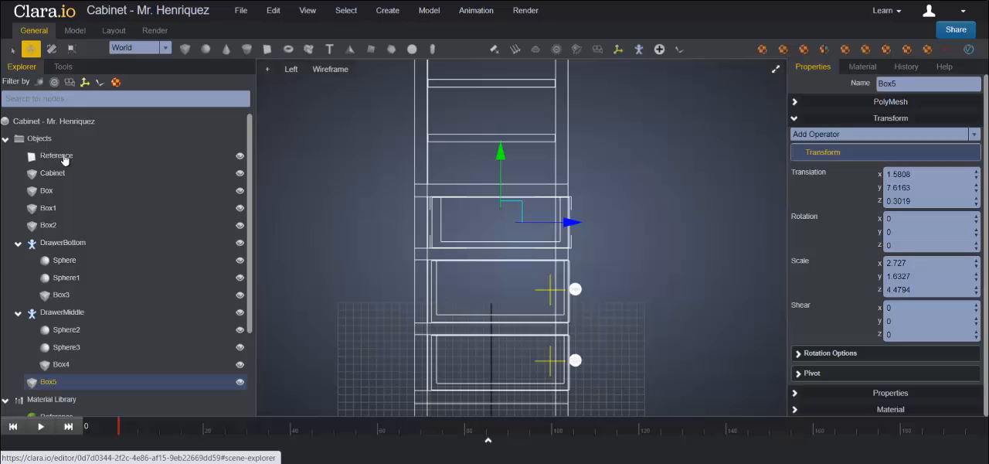
left_click(575, 290)
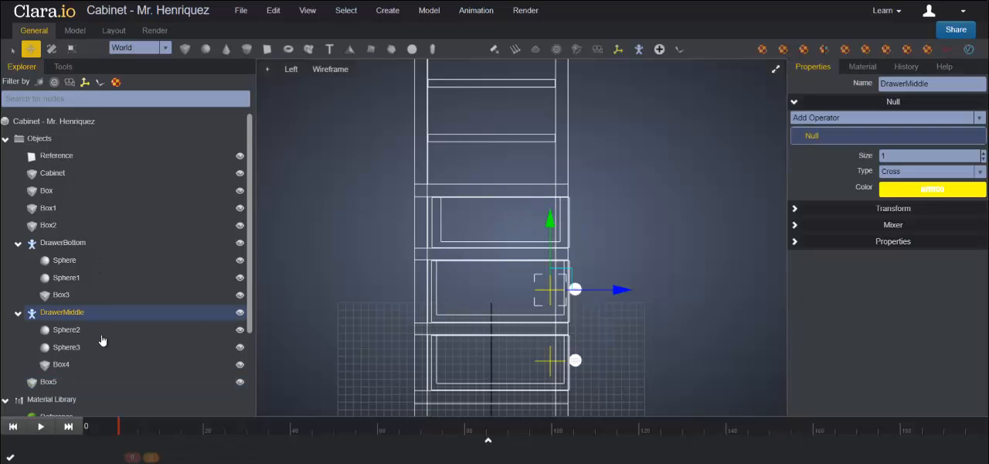
left_click(75, 332)
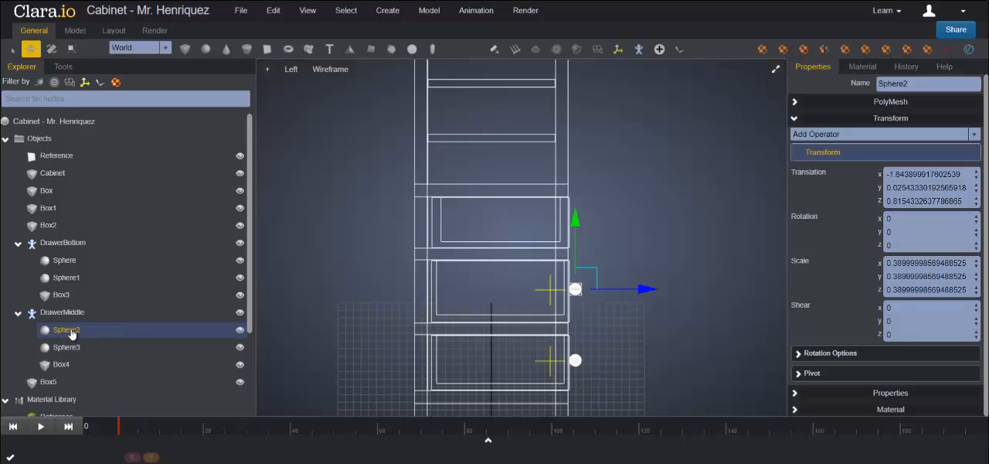
right_click(71, 332)
left_click(108, 375)
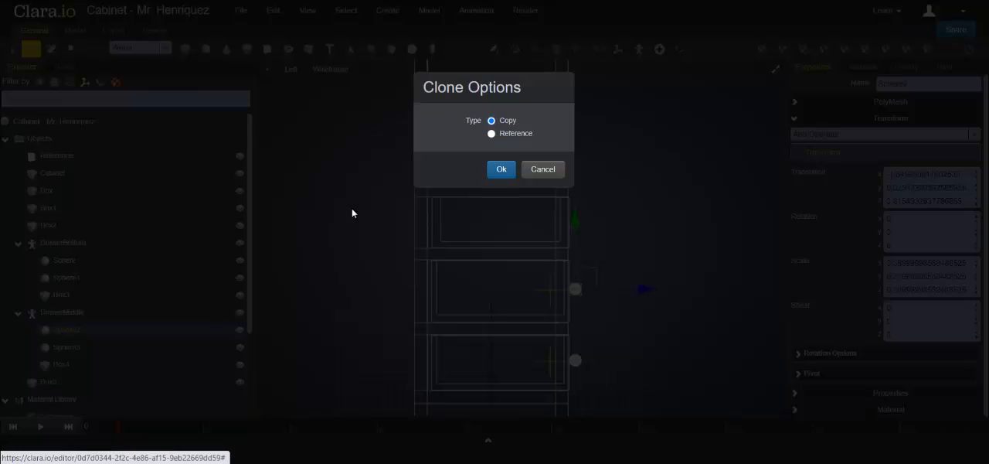
left_click(500, 171)
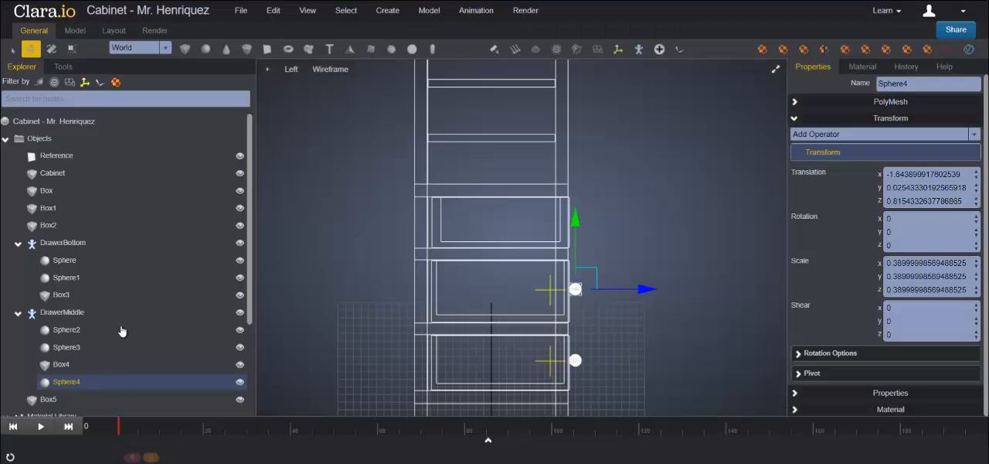
Step: Move the cloned knob sphere out of the DrawerMiddle group to the top level of Objects
scroll(66, 245, "down", 3)
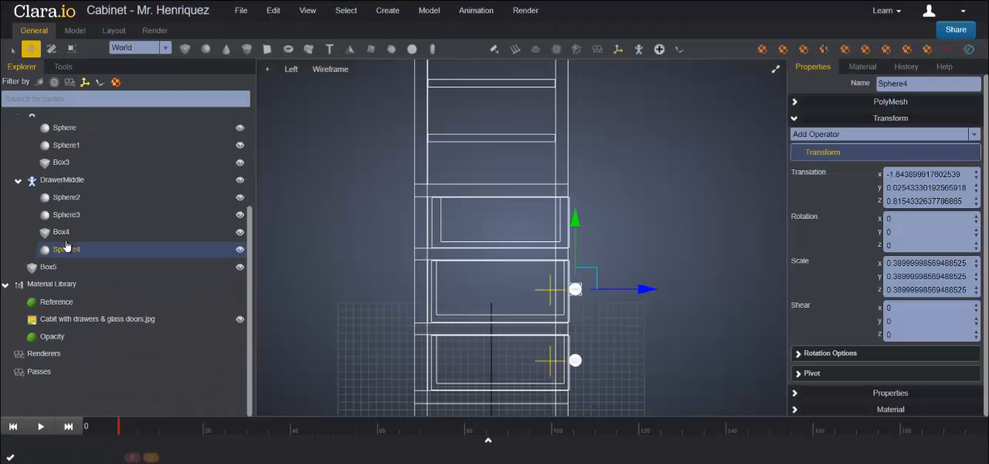
left_click_drag(60, 255, 30, 279)
scroll(87, 266, "up", 3)
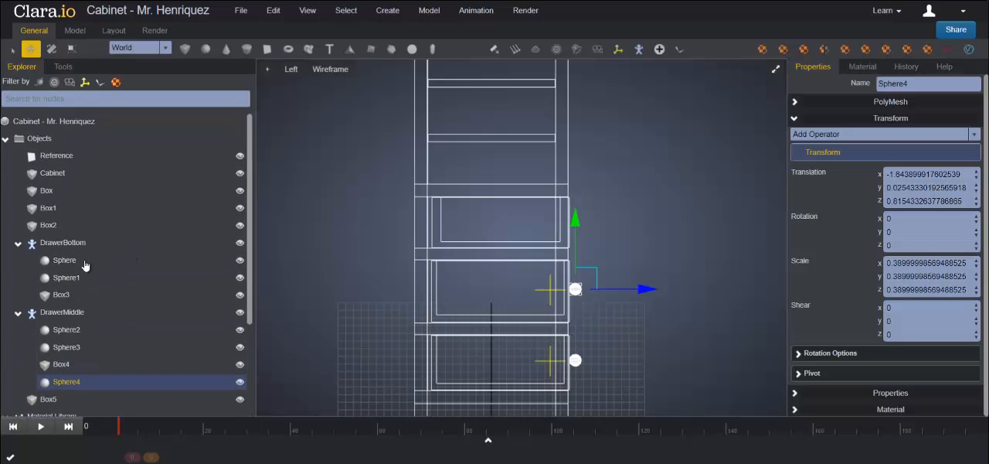
left_click_drag(54, 381, 56, 143)
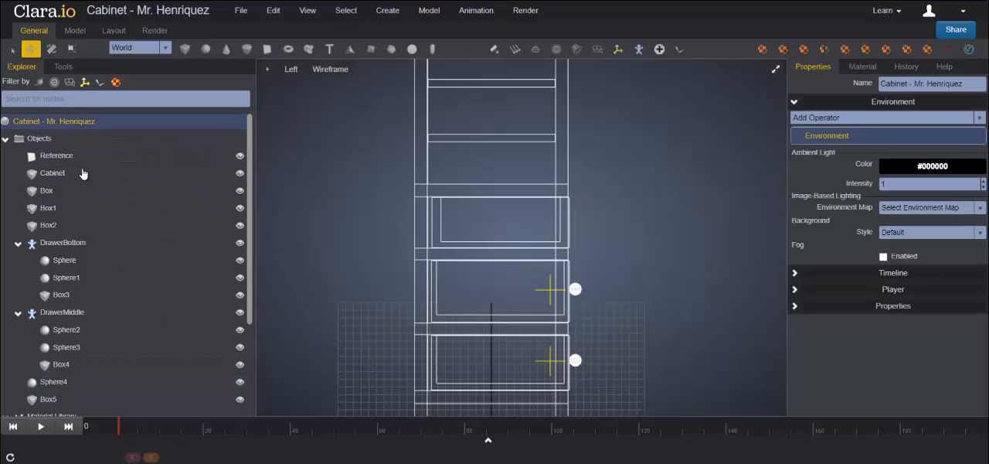
scroll(84, 263, "down", 3)
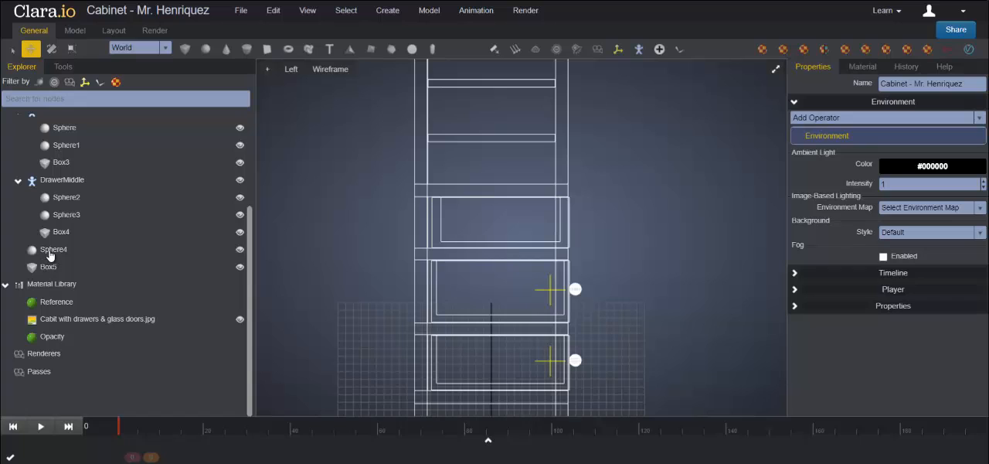
Step: Raise the cloned knob Sphere4 along Y to about 7.69, level with the small hollow drawer above the middle drawer
left_click(51, 253)
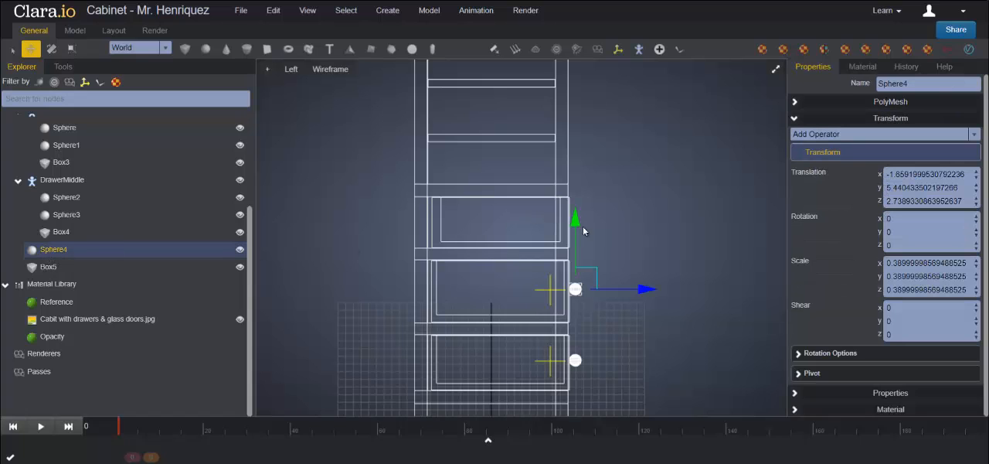
left_click_drag(583, 230, 583, 166)
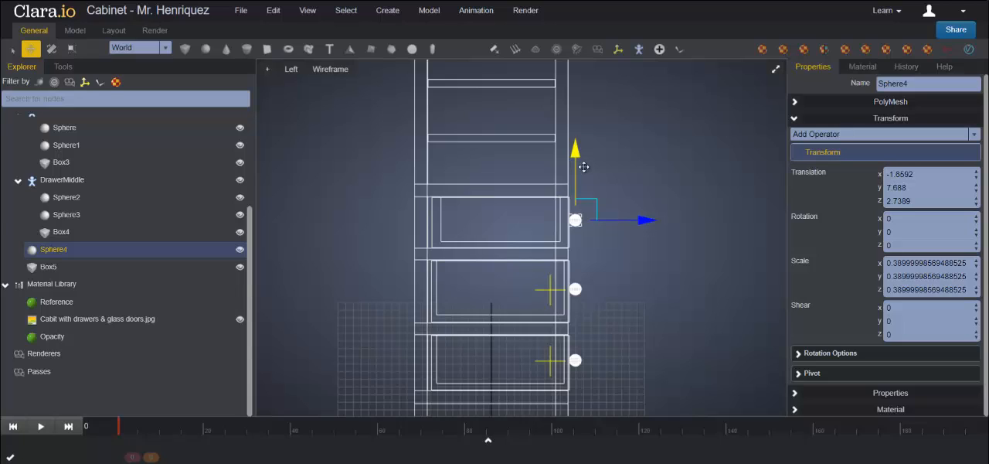
left_click_drag(583, 167, 585, 168)
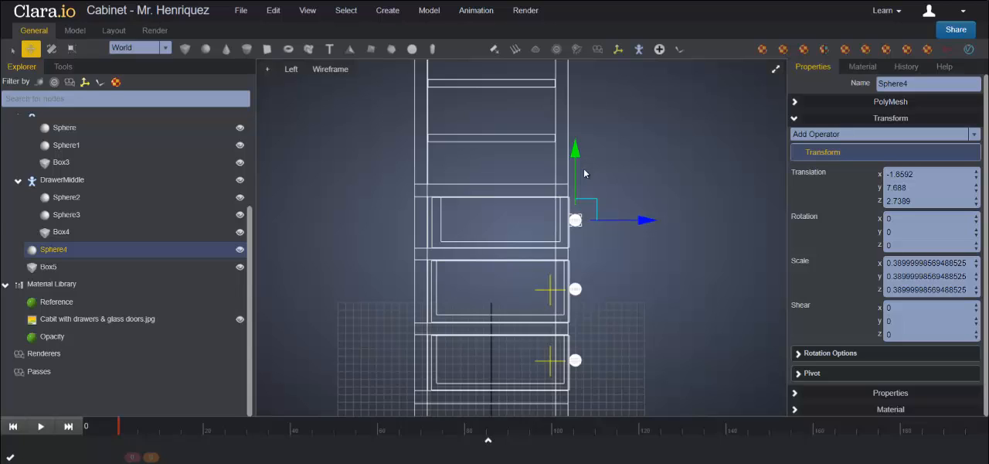
Step: Move the cloned knob along X to about 1.63 so it sits centred on the small right drawer's front
left_click(775, 71)
left_click(776, 69)
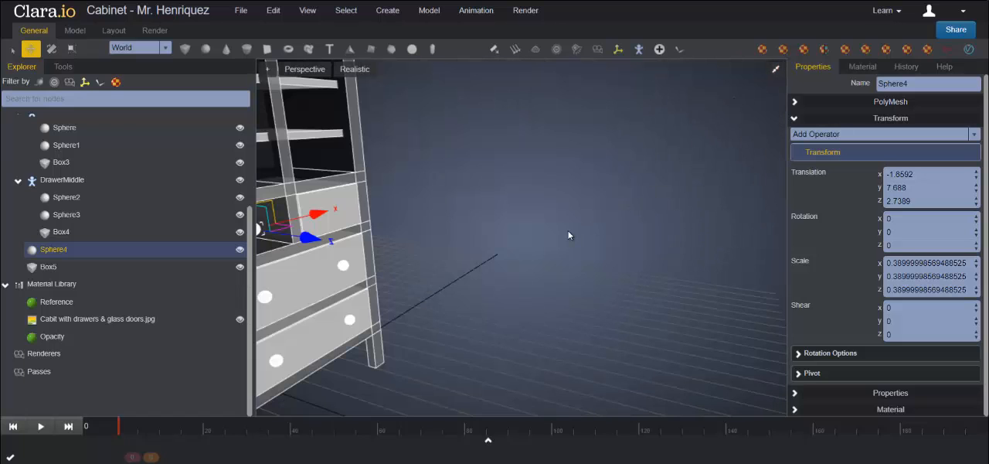
scroll(567, 230, "down", 3)
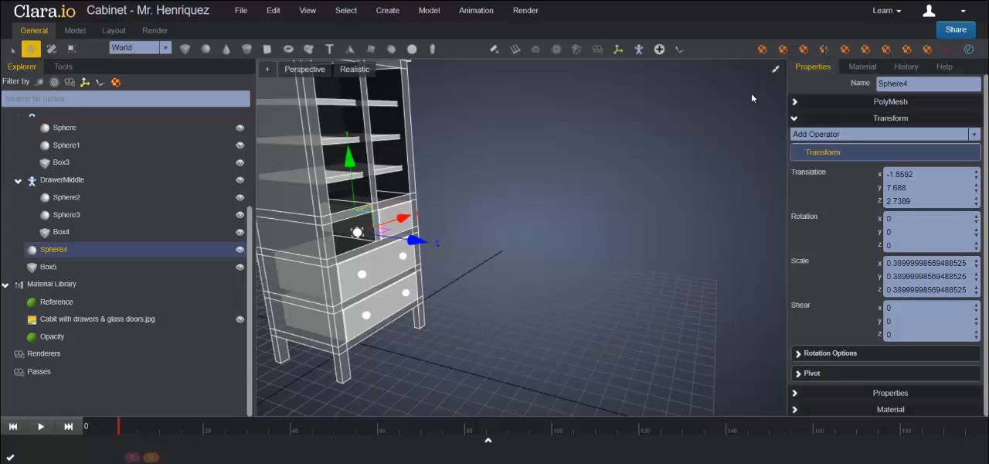
left_click(776, 71)
scroll(684, 321, "up", 3)
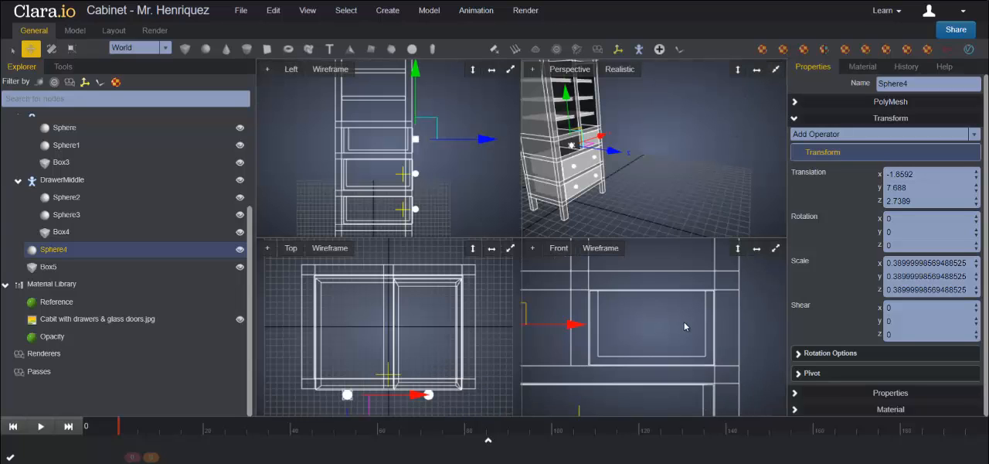
left_click(776, 248)
left_click_drag(307, 233, 531, 230)
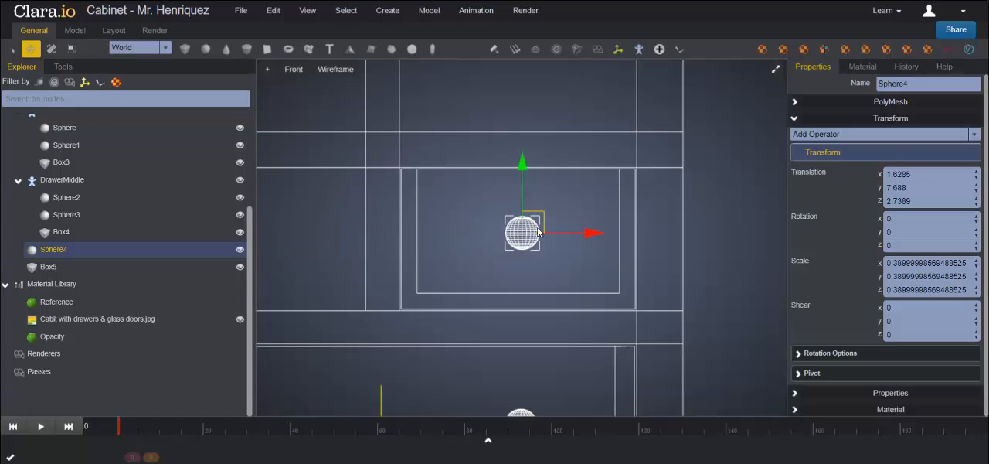
Step: Examine the knob's placement on the small right drawer from several angles in the perspective view
left_click(776, 68)
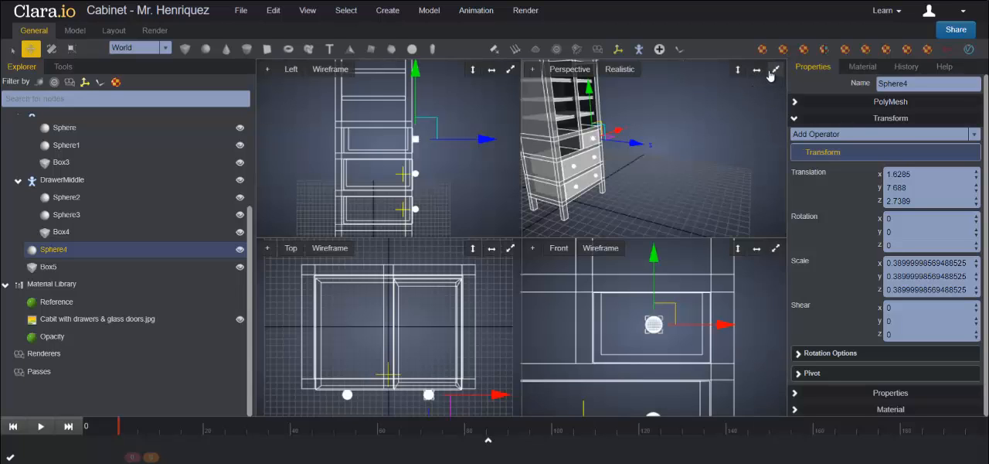
left_click(776, 69)
left_click(574, 254)
mouse_move(619, 279)
right_mouse_down()
mouse_move(603, 291)
mouse_move(628, 287)
right_mouse_up()
middle_click_drag(531, 267, 655, 264)
left_click(488, 251)
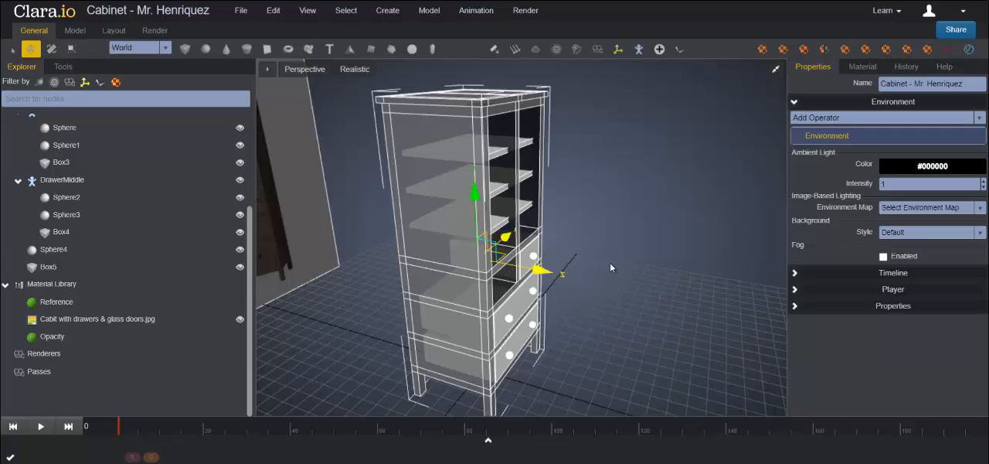
right_click_drag(610, 263, 601, 282)
left_click(600, 282)
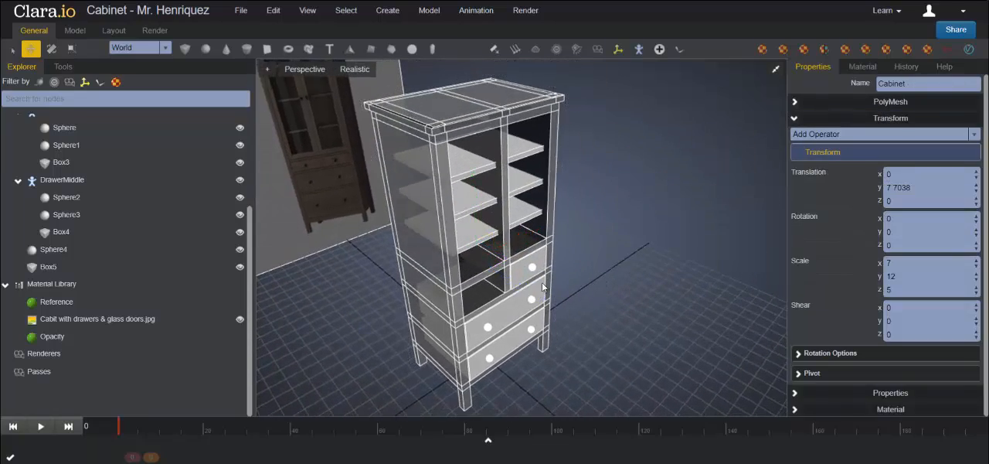
Step: Group the small drawer Box5 together with its knob Sphere4
left_click(522, 277)
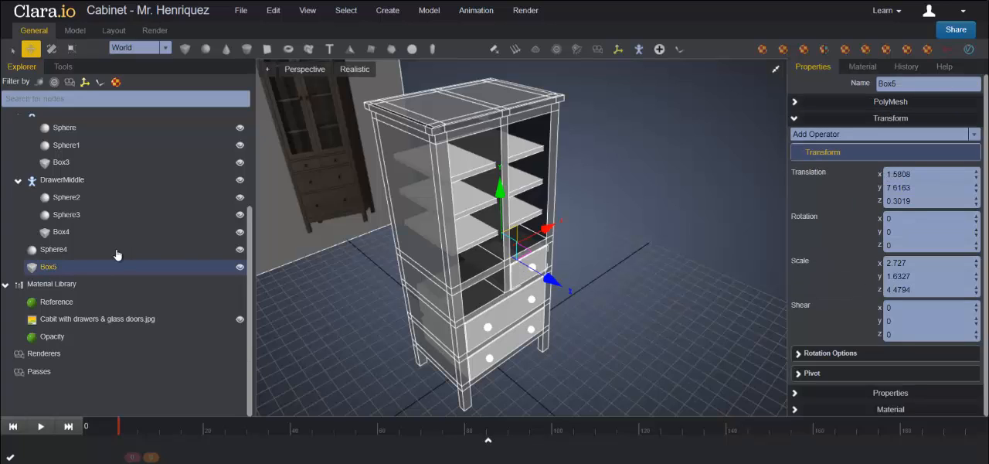
left_click(54, 250, "ctrl")
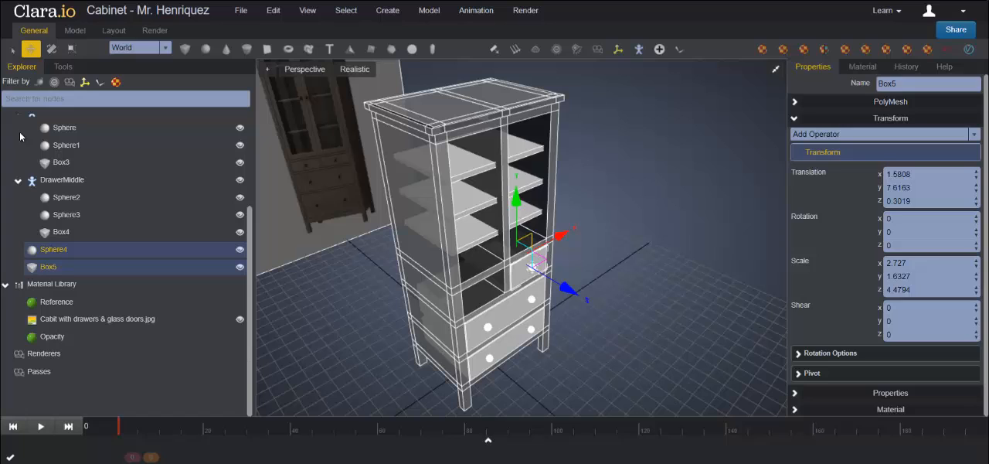
left_click(276, 14)
mouse_move(321, 33)
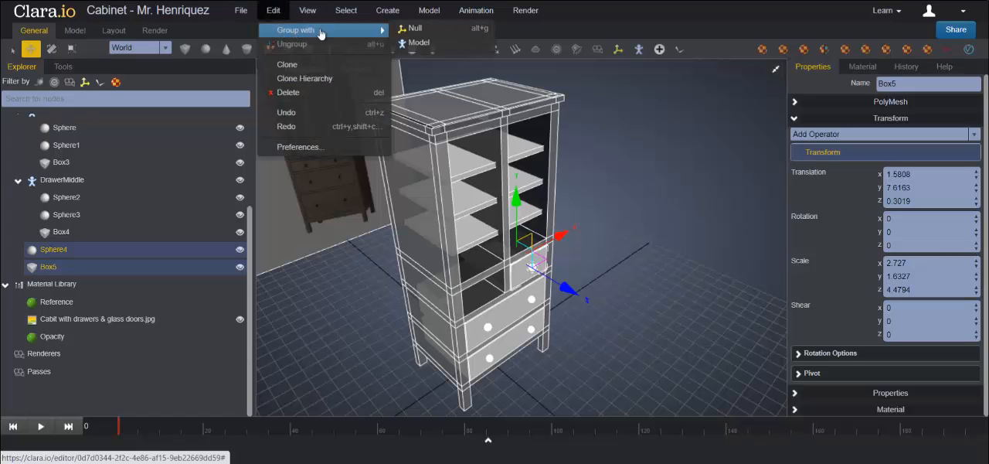
left_click(414, 28)
left_click(50, 256)
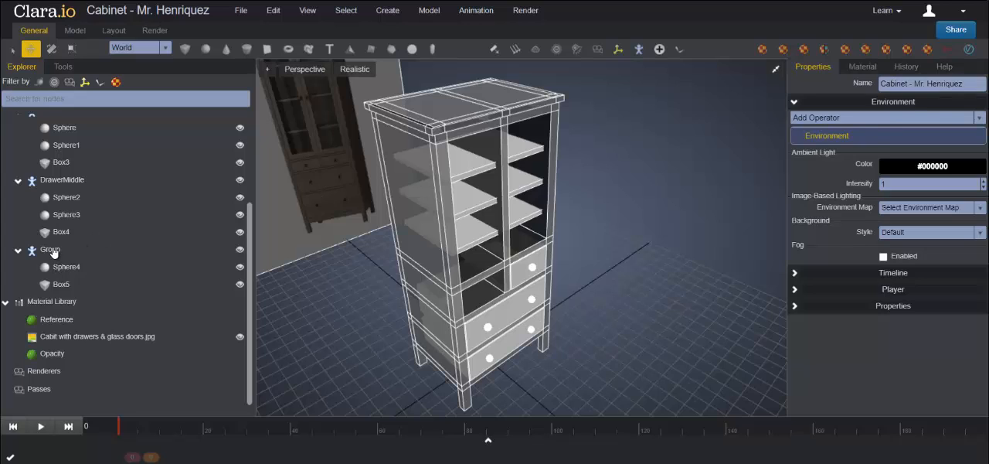
Step: Rename the new drawer-and-knob group as DrawerRight
left_click(51, 250)
left_click(889, 84)
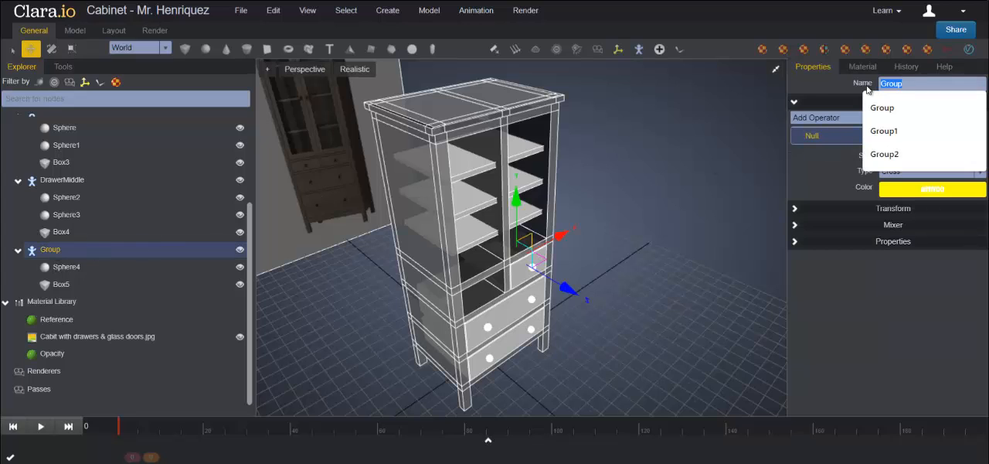
type("Drawer")
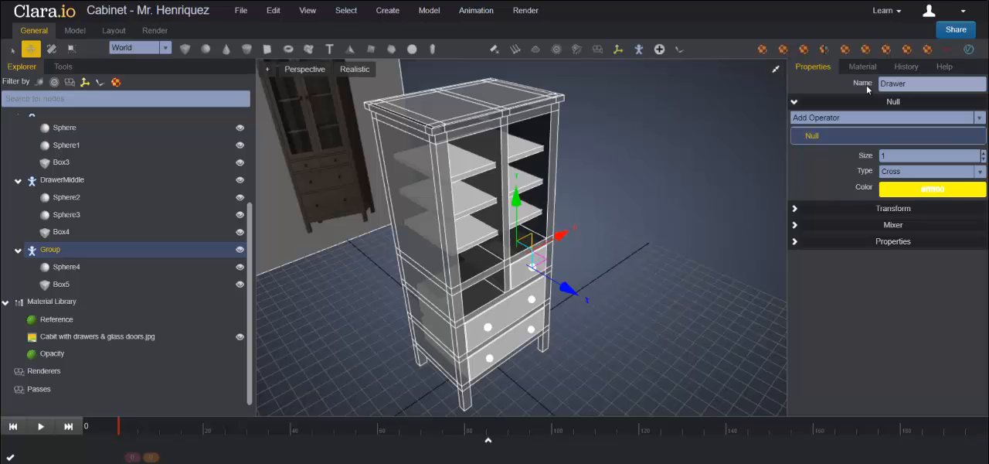
type("Right")
key("Return")
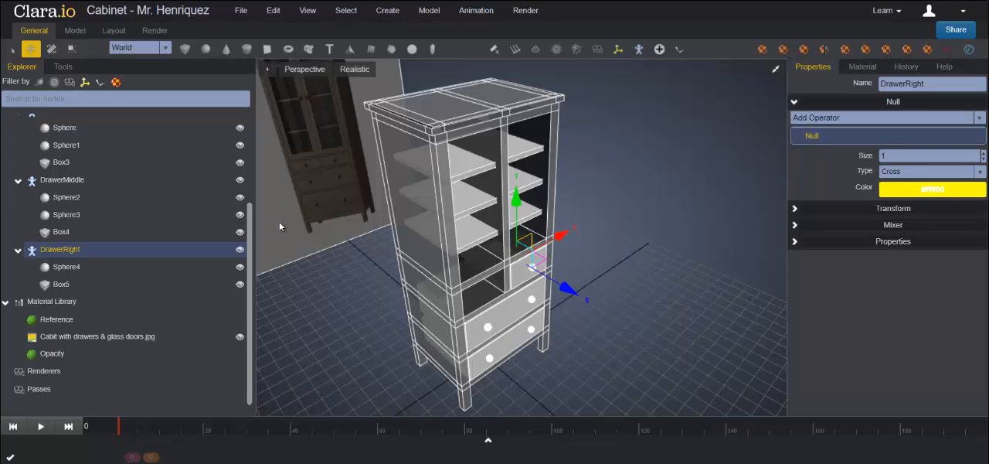
Step: Clone the DrawerRight group with its whole hierarchy and rename the copy as DrawerLeft
right_click(59, 252)
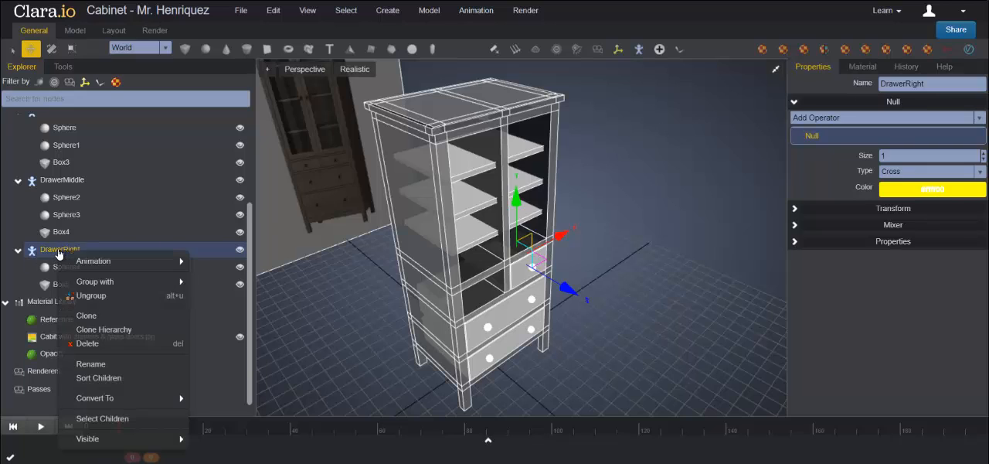
left_click(115, 330)
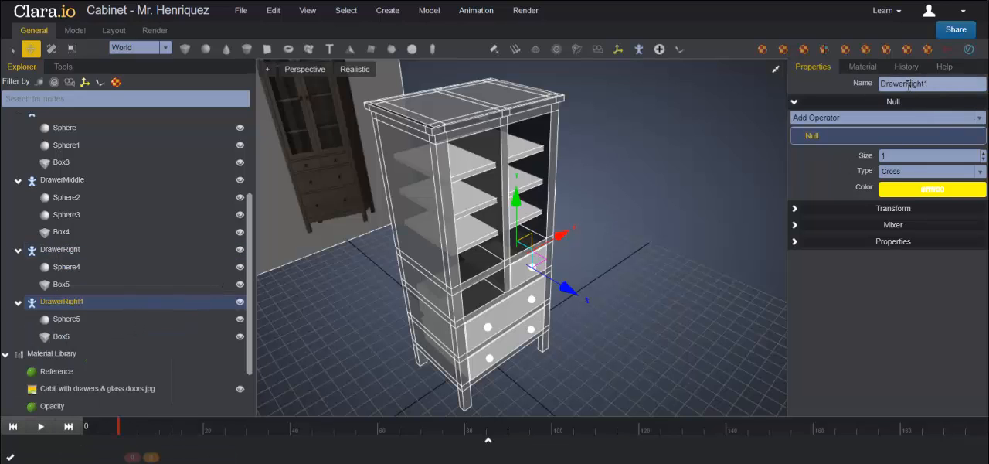
left_click_drag(907, 83, 966, 83)
type("Left")
key("Return")
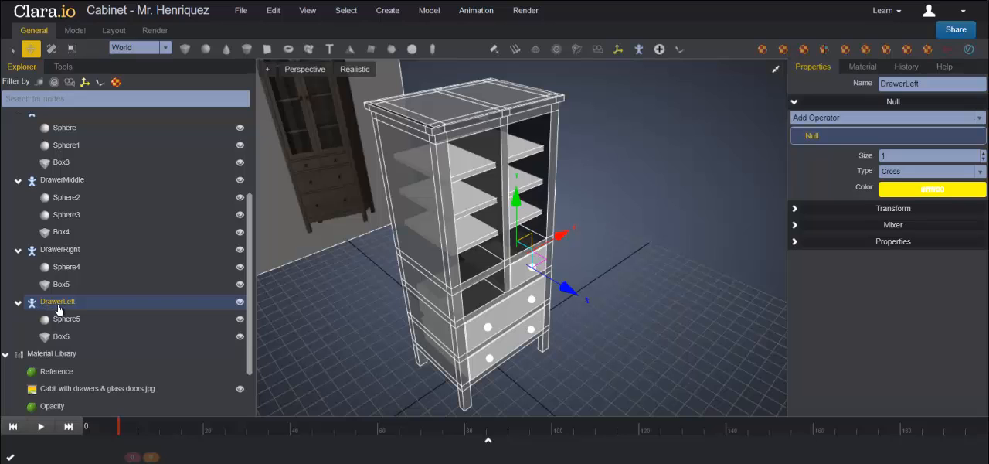
Step: Move the DrawerLeft group along X into the left opening, fitting it between the side post and the centre divider
left_click_drag(560, 237, 516, 261)
left_click(776, 70)
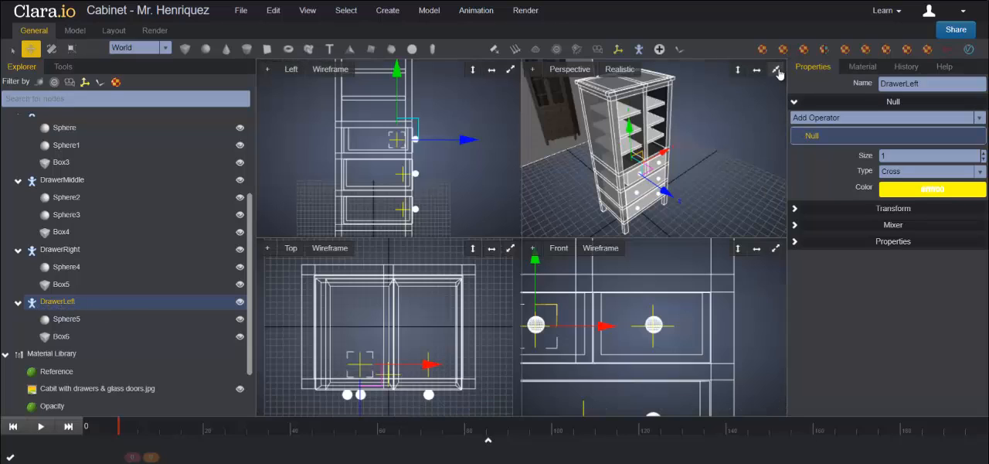
left_click(776, 248)
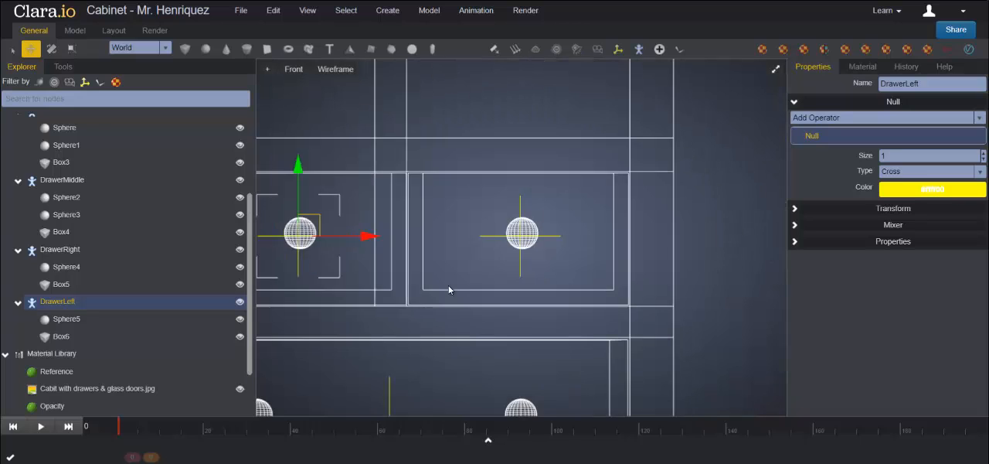
scroll(498, 282, "down", 3)
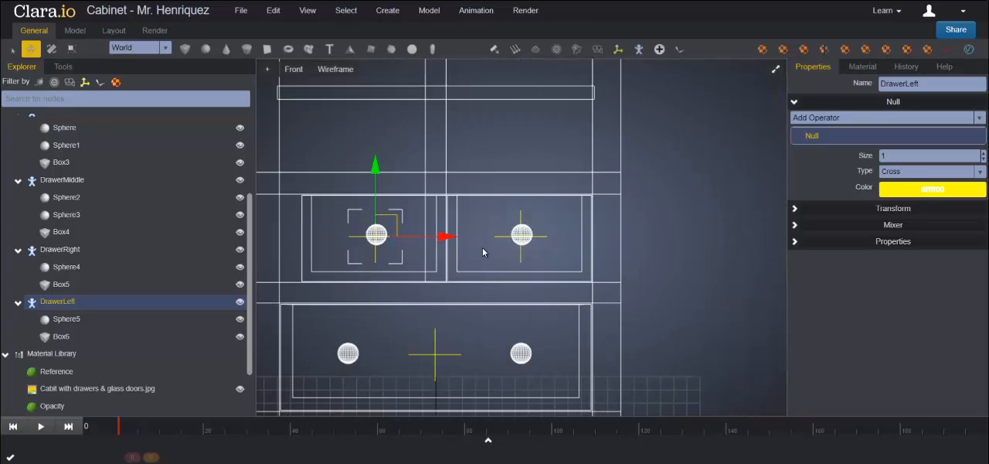
scroll(483, 252, "down", 1)
middle_click_drag(578, 242, 638, 254)
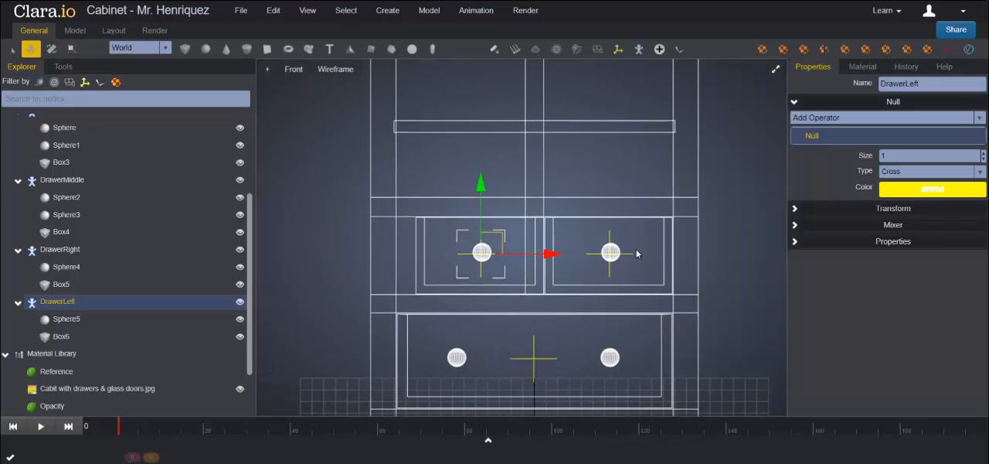
scroll(562, 243, "up", 3)
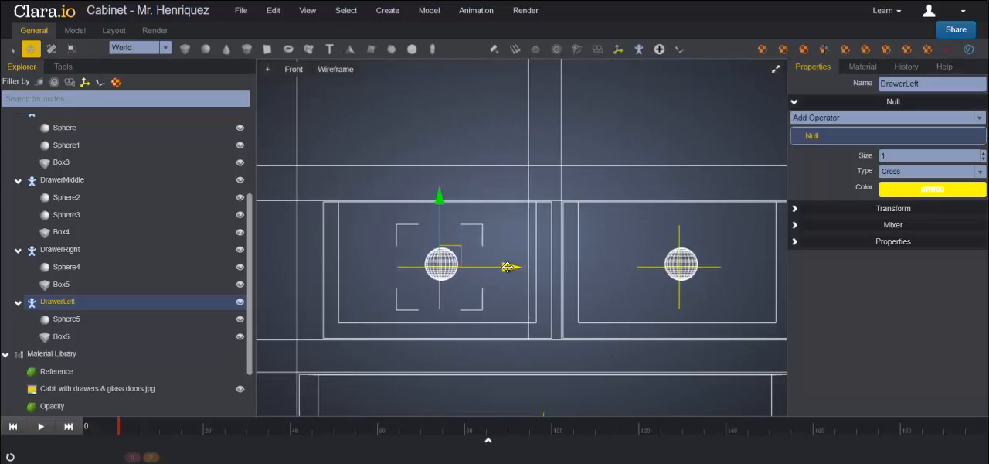
mouse_move(509, 266)
left_mouse_down()
mouse_move(482, 265)
mouse_move(493, 266)
left_mouse_up()
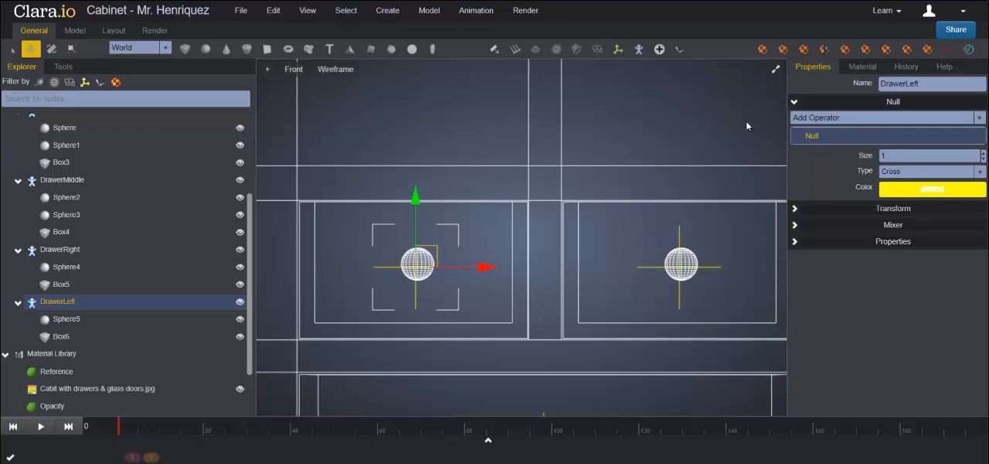
Step: Examine the cabinet with all its drawers from several angles and compare it with the reference image
left_click(774, 71)
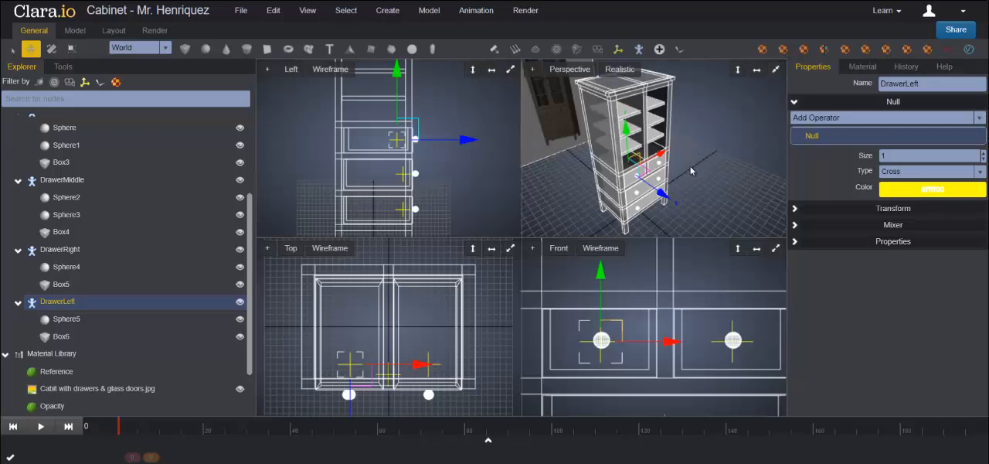
left_click(775, 70)
left_click(647, 289)
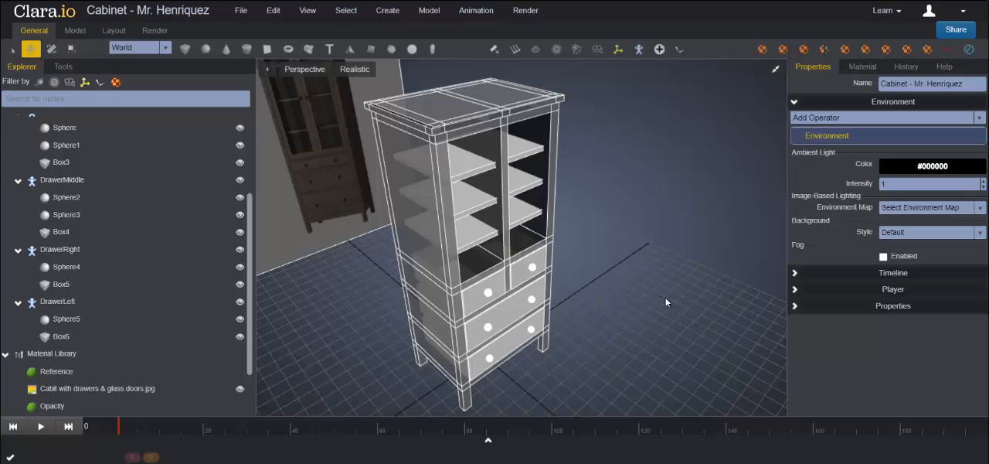
scroll(646, 295, "up", 3)
left_click_drag(646, 295, 651, 294)
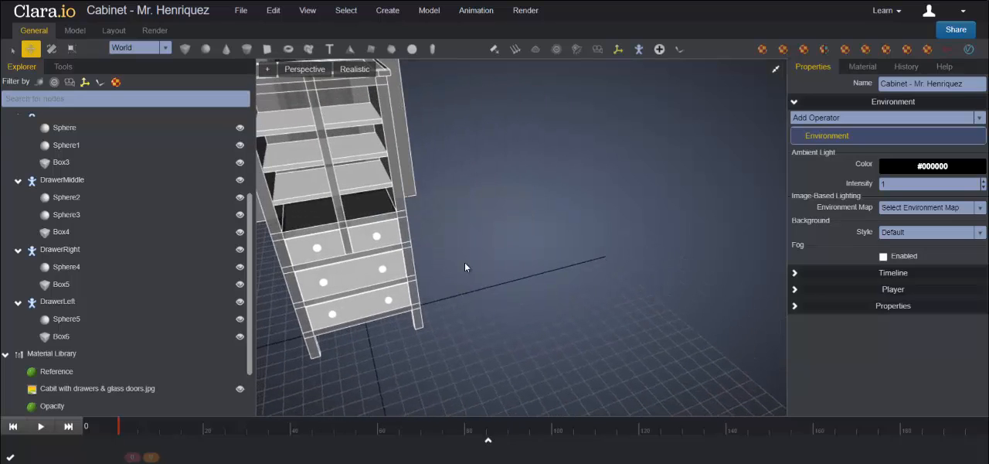
left_click(400, 198)
left_click_drag(526, 267, 586, 223)
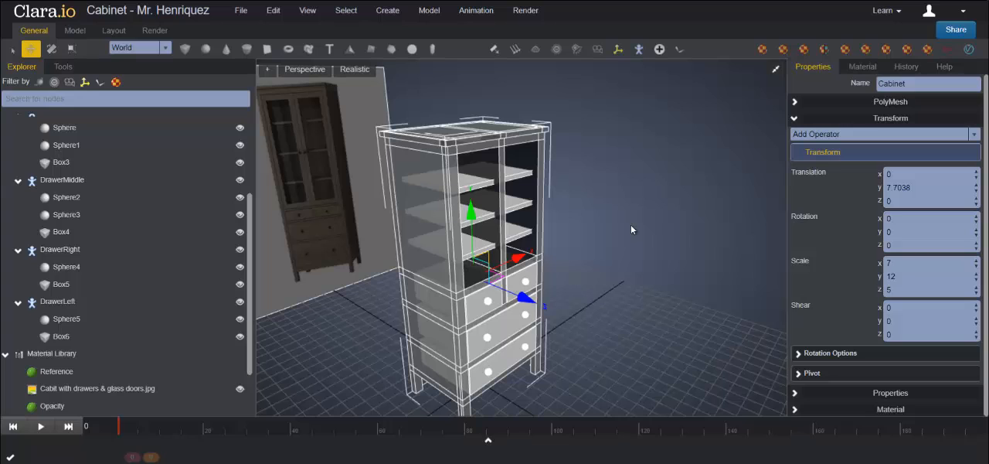
left_click_drag(600, 263, 647, 233)
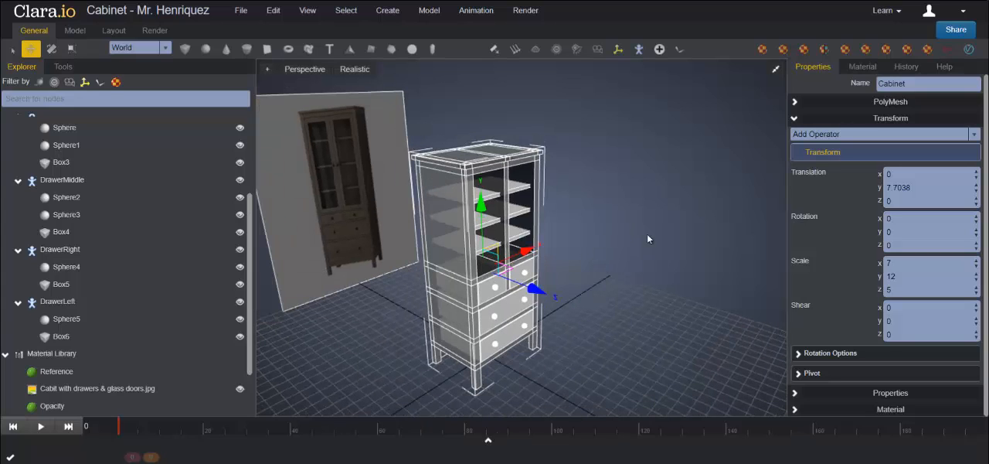
left_click(615, 255)
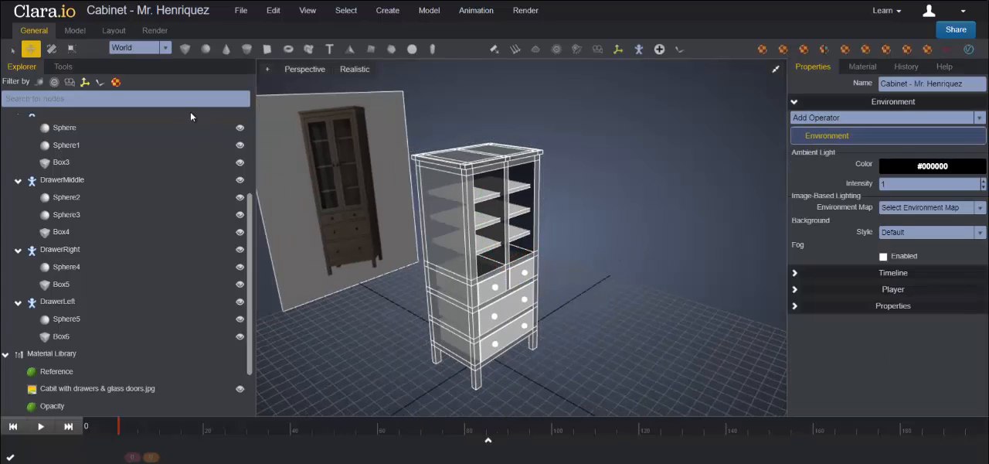
Step: Add a new box and move it in front of the cabinet's upper section, to about Y 12.95 and Z 6.01
left_click(184, 49)
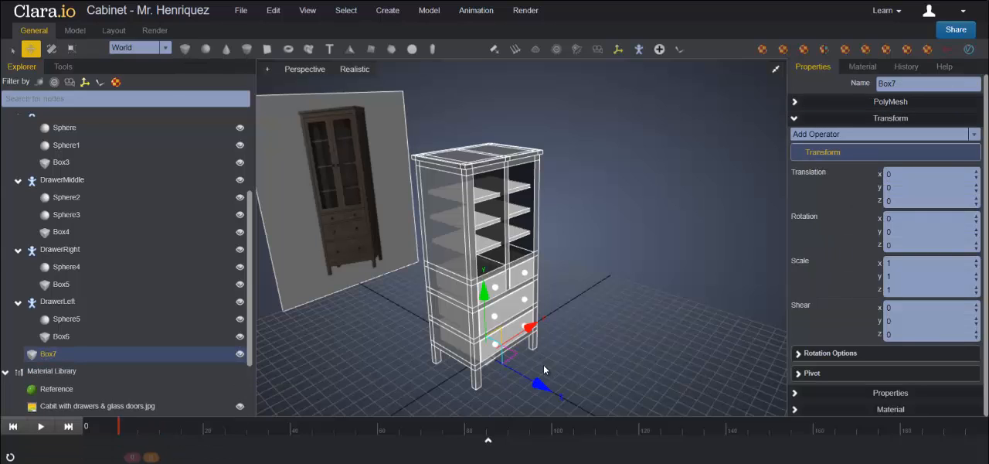
left_click_drag(566, 388, 555, 212)
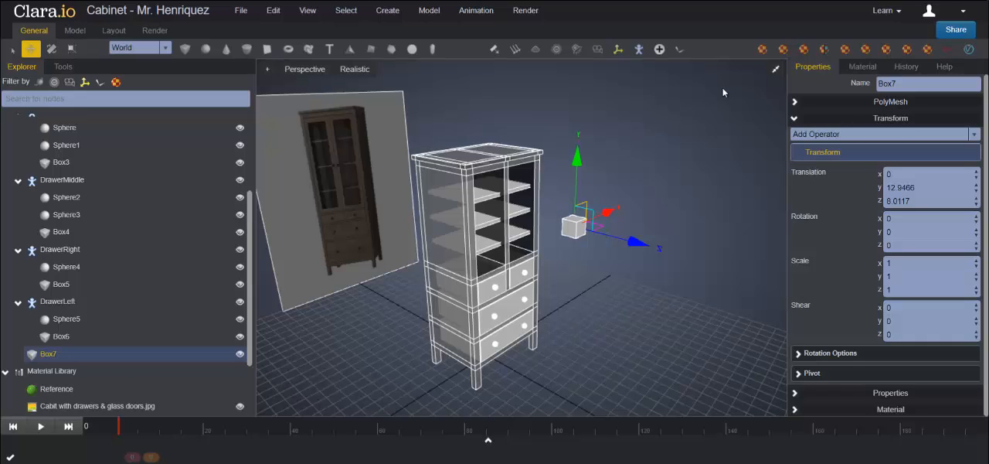
left_click(776, 69)
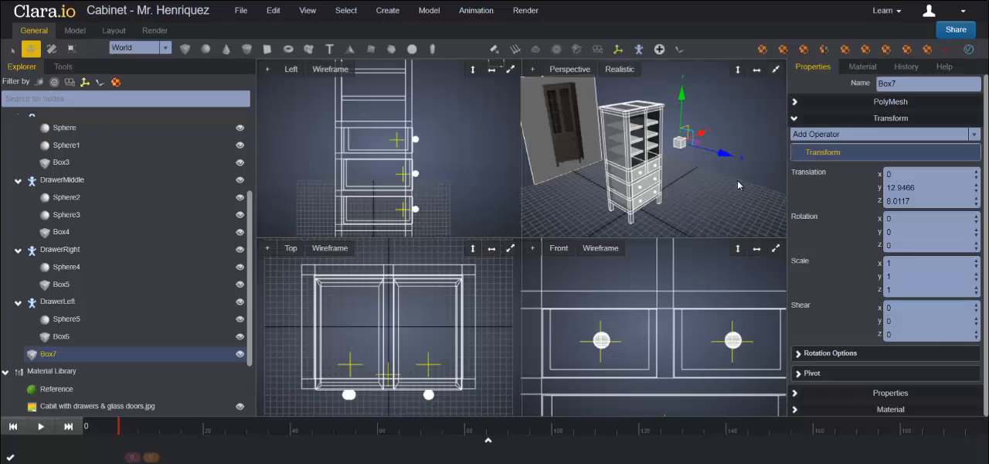
left_click(775, 248)
scroll(630, 224, "up", 2)
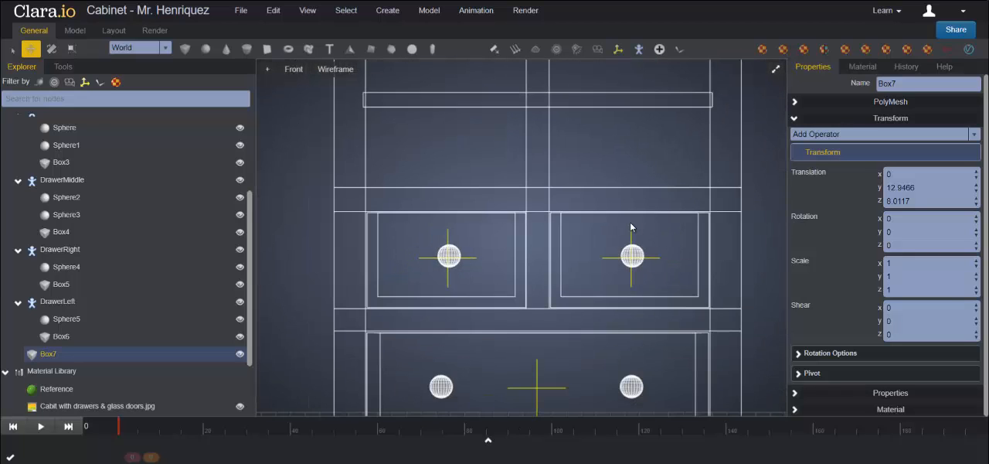
Step: Move the new box into the right opening of the cabinet's upper section, to about X 1.54 and Y 13.13
key("f")
scroll(616, 224, "down", 4)
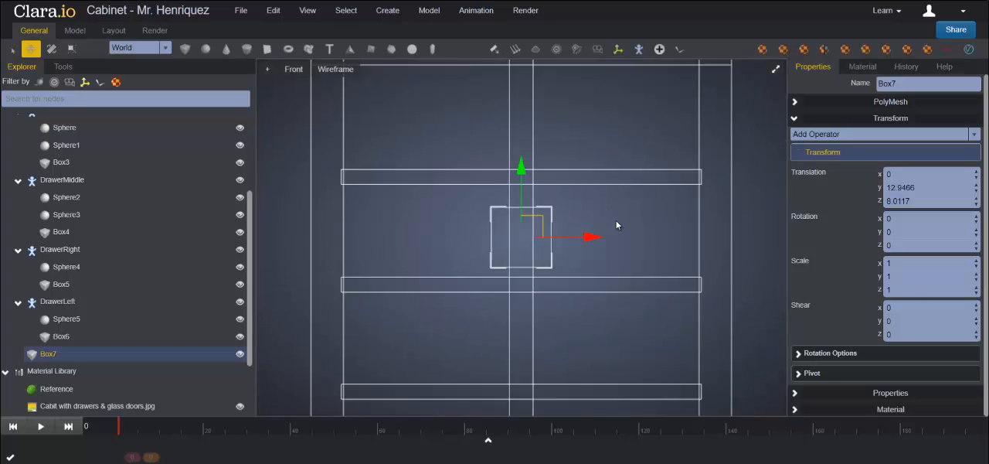
scroll(616, 224, "down", 3)
left_click_drag(521, 166, 522, 148)
left_click_drag(592, 216, 650, 217)
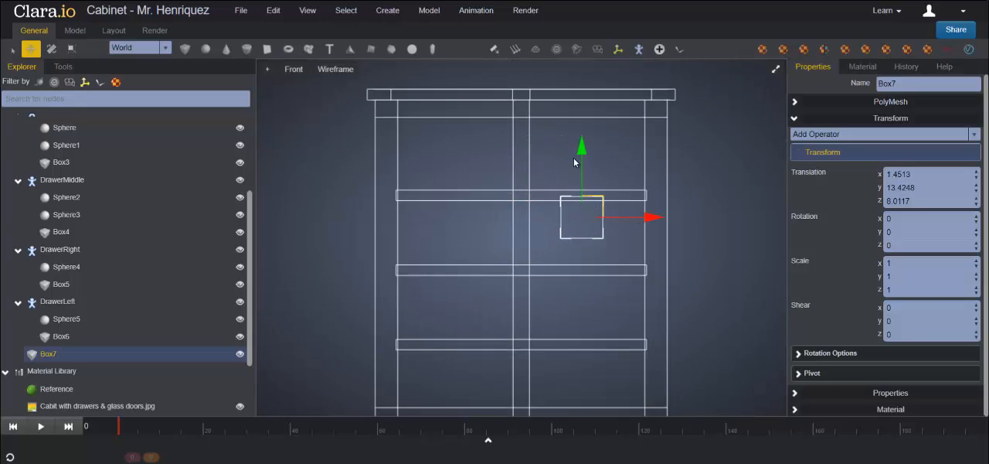
left_click_drag(582, 150, 581, 163)
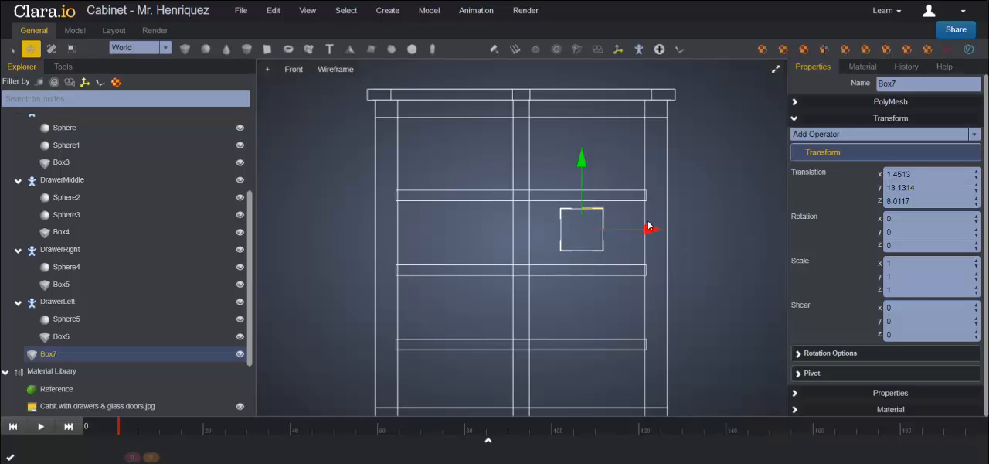
left_click_drag(649, 227, 654, 226)
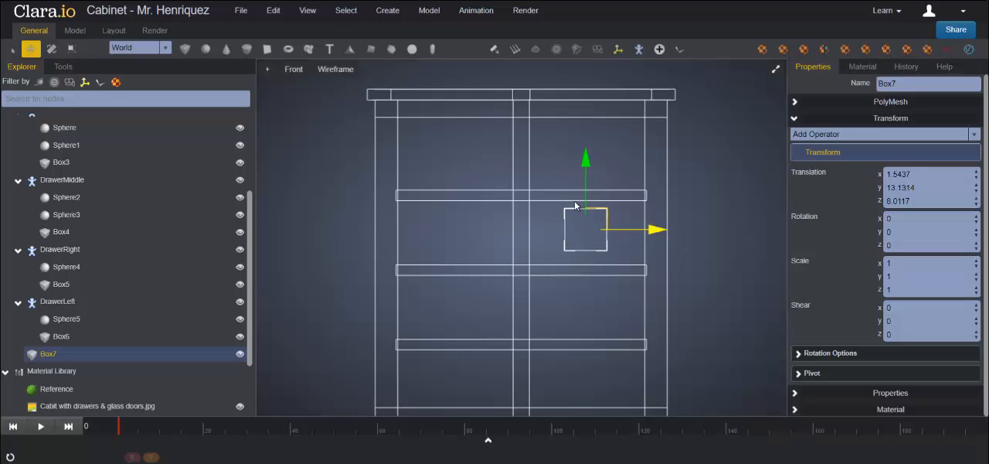
Step: Stretch the box vertically to a Y scale of about 5.28 and raise it to about Y 13.15, spanning the shelf opening
left_click(69, 50)
left_click_drag(585, 158, 597, 94)
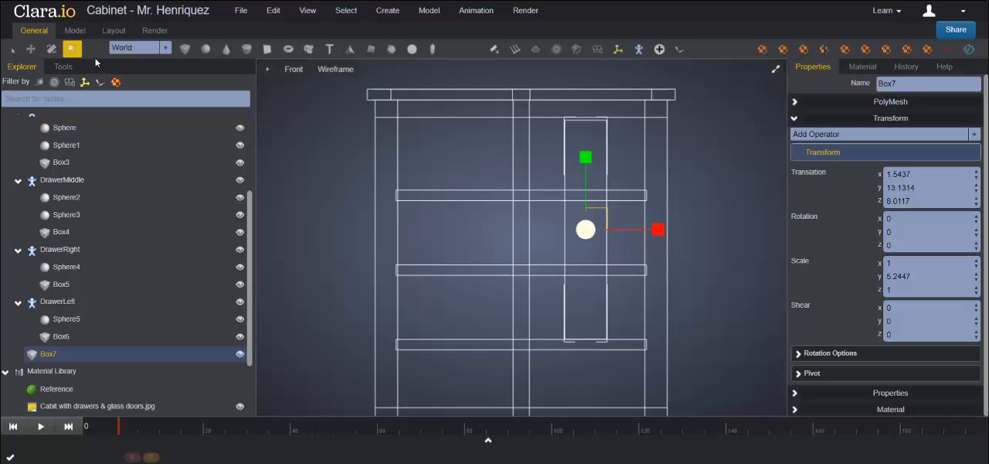
left_click(31, 50)
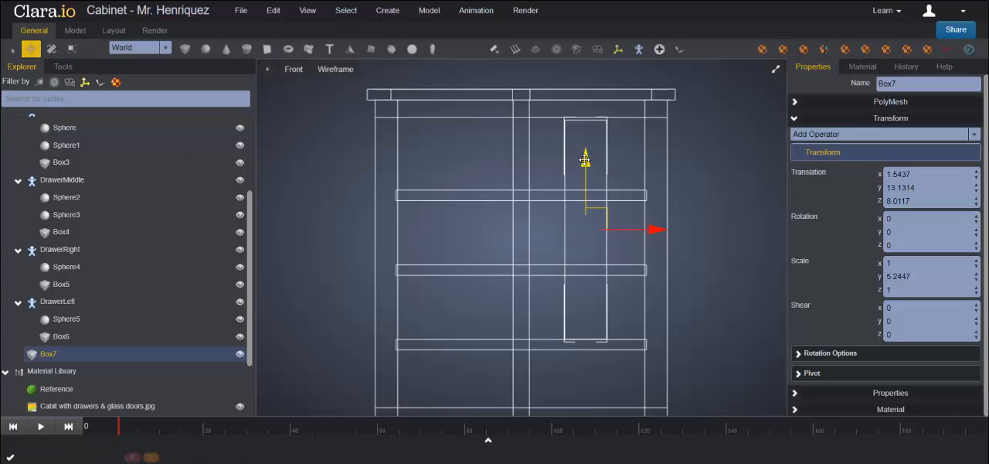
left_click_drag(585, 161, 585, 161)
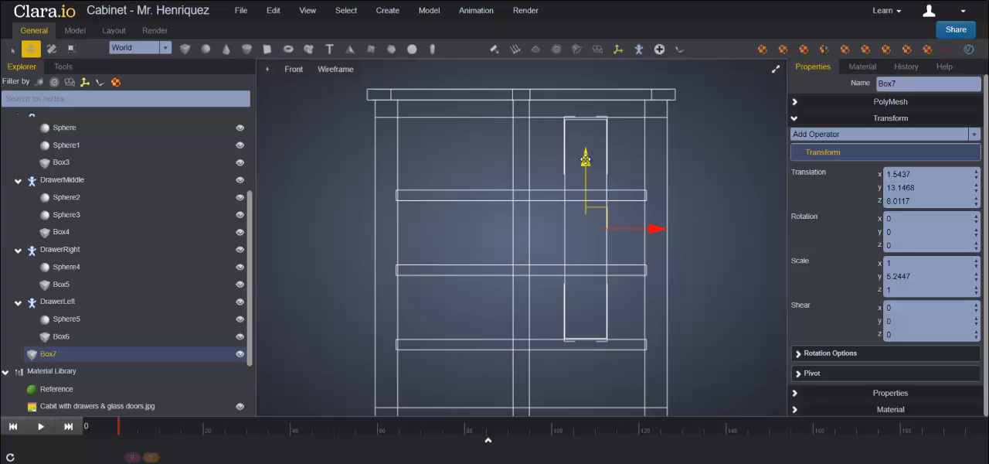
left_click(71, 49)
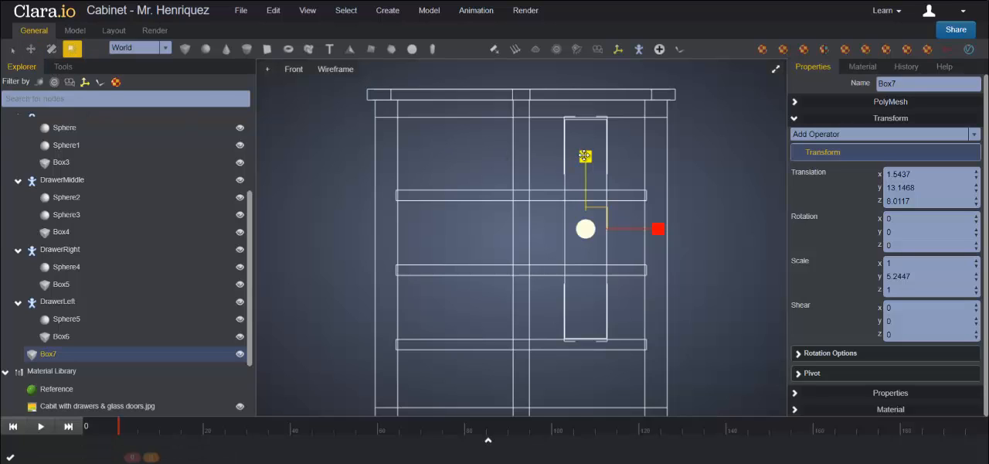
left_click_drag(585, 156, 586, 155)
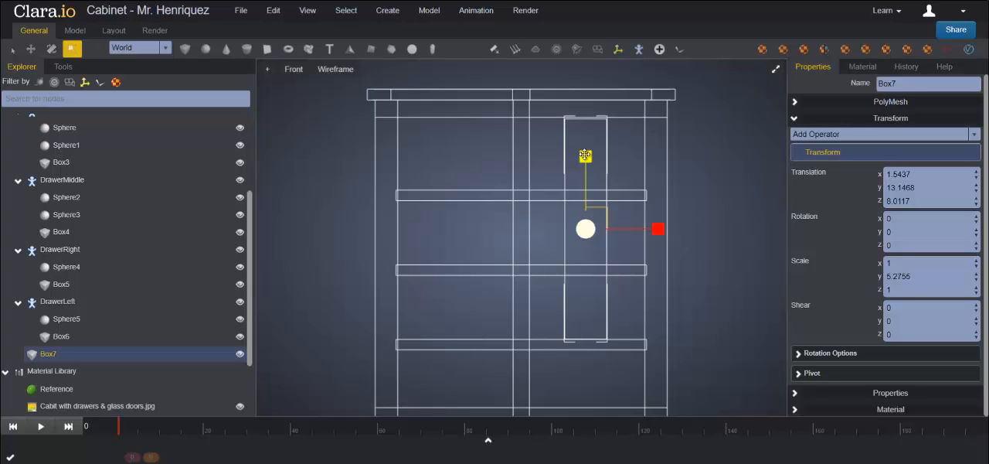
left_click(30, 48)
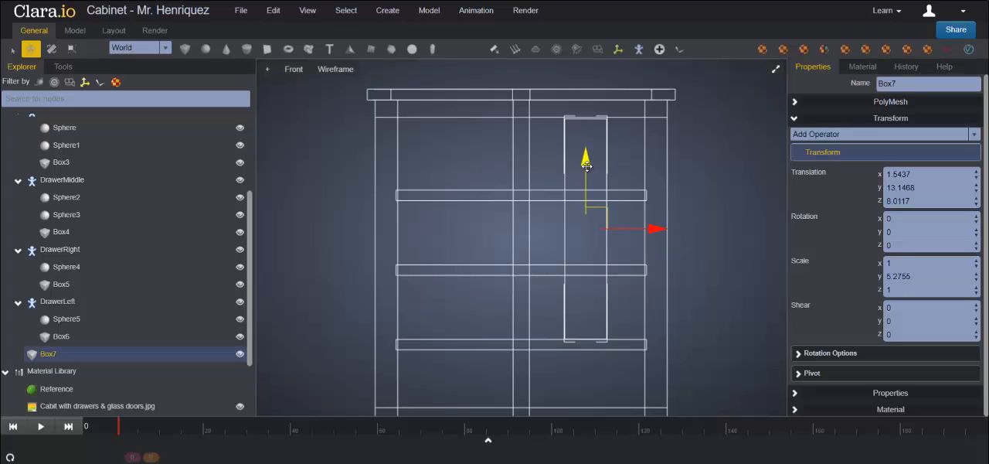
Step: Raise the box's four top vertices slightly to fit the cabinet's upper rail
scroll(628, 259, "up", 1)
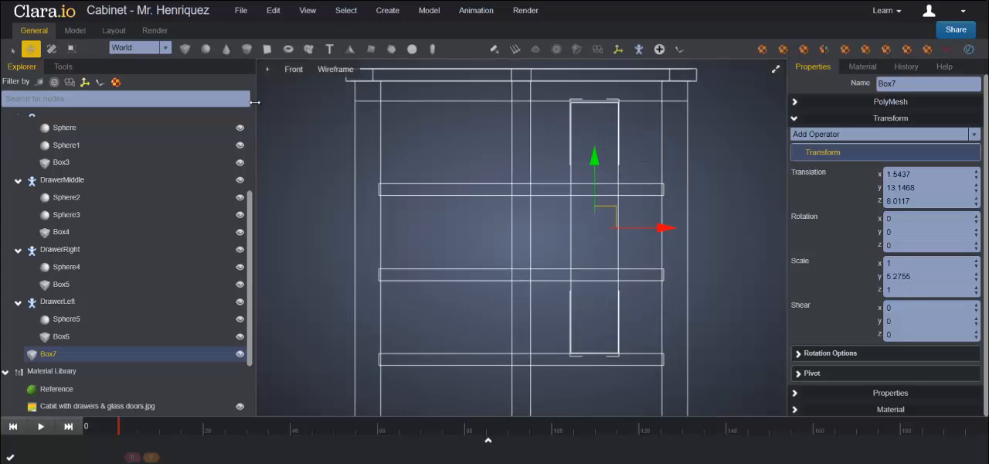
left_click(63, 67)
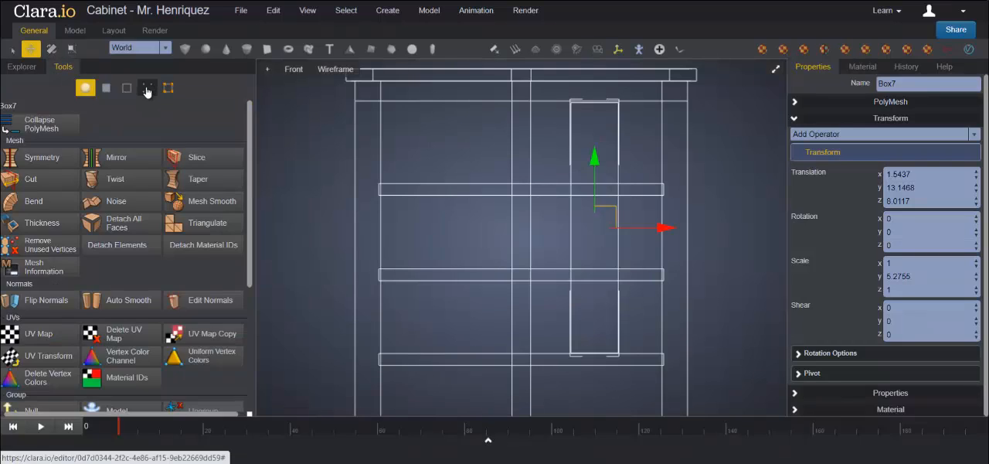
left_click(147, 87)
left_click_drag(560, 95, 637, 118)
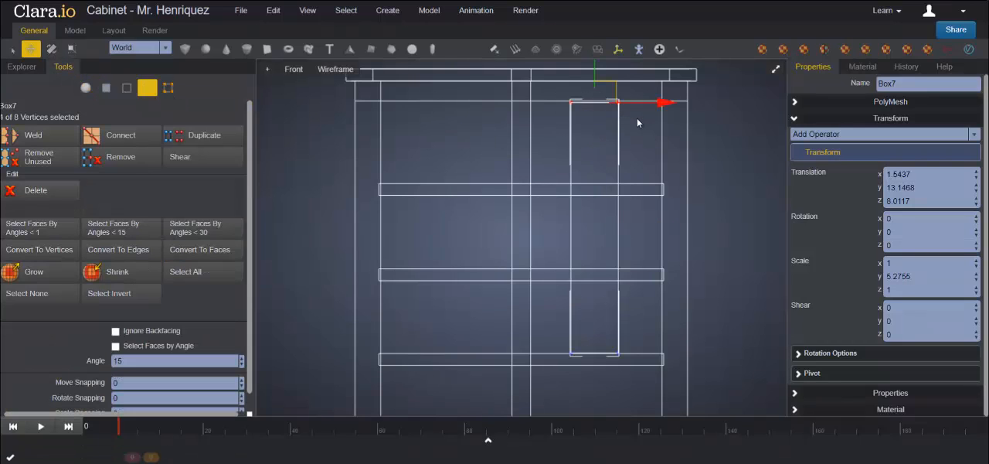
scroll(664, 182, "down", 1)
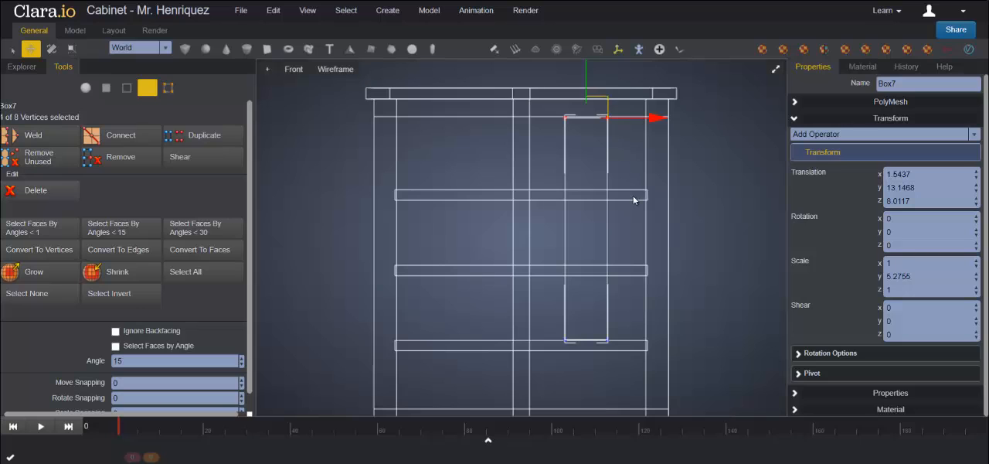
middle_click_drag(634, 228, 629, 270)
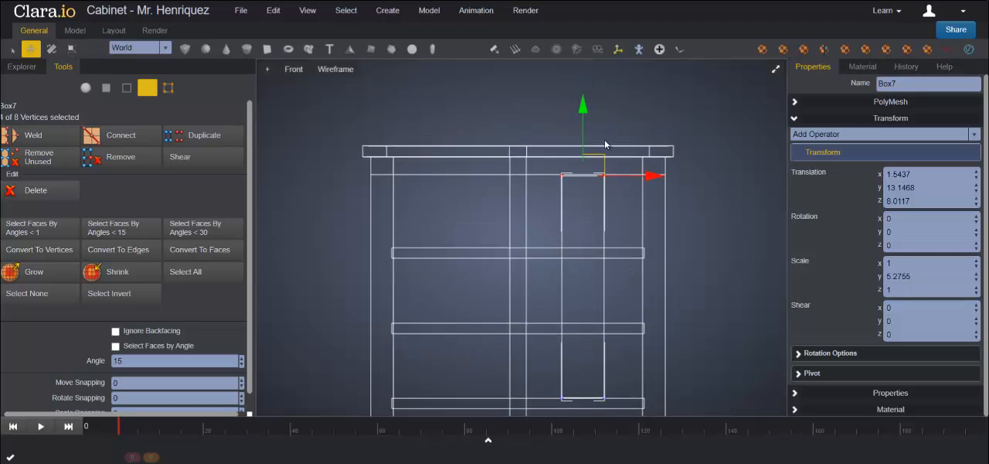
scroll(600, 146, "up", 2)
scroll(600, 147, "up", 1)
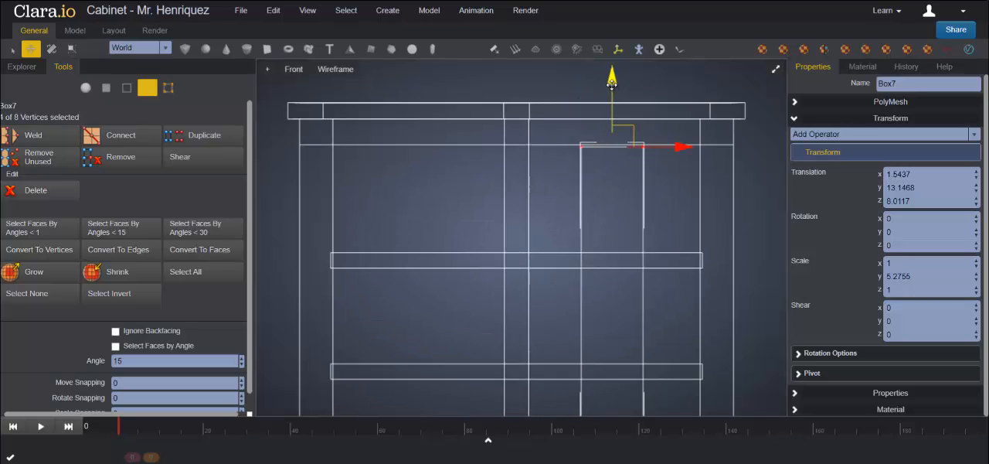
left_click_drag(611, 83, 612, 82)
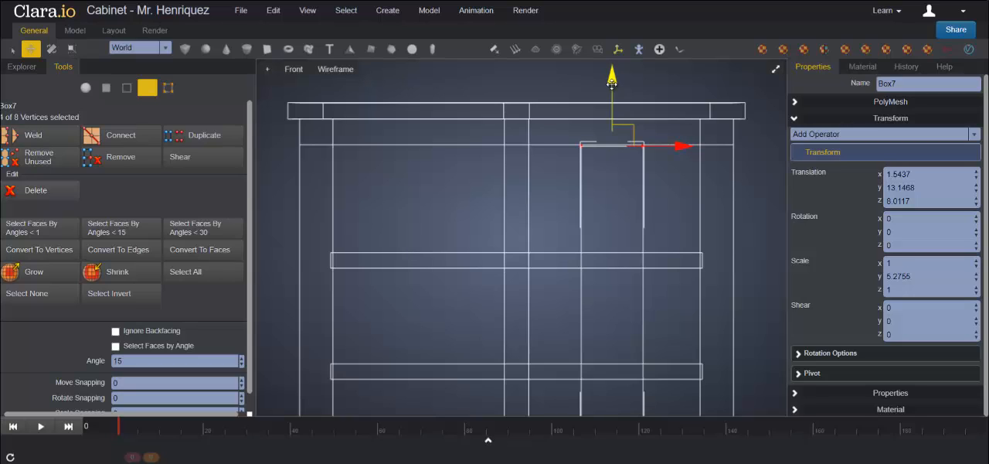
scroll(640, 306, "down", 2)
scroll(625, 363, "down", 1)
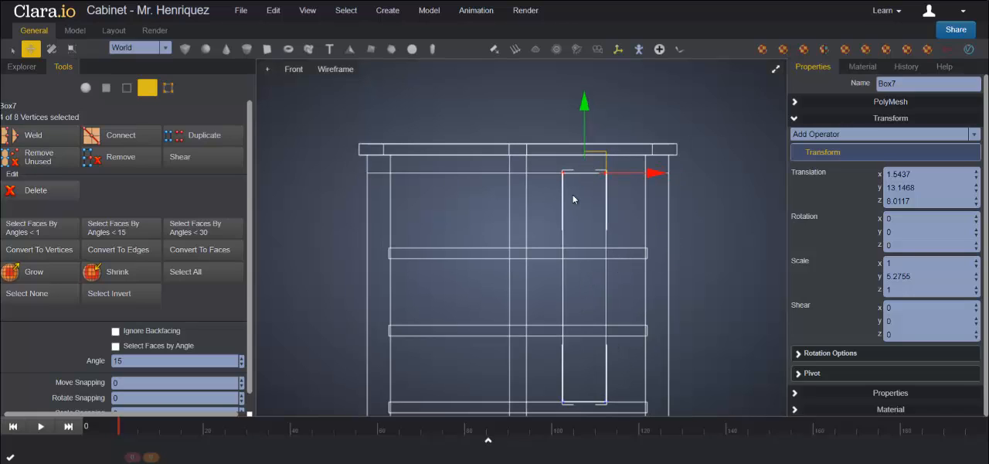
left_click(85, 88)
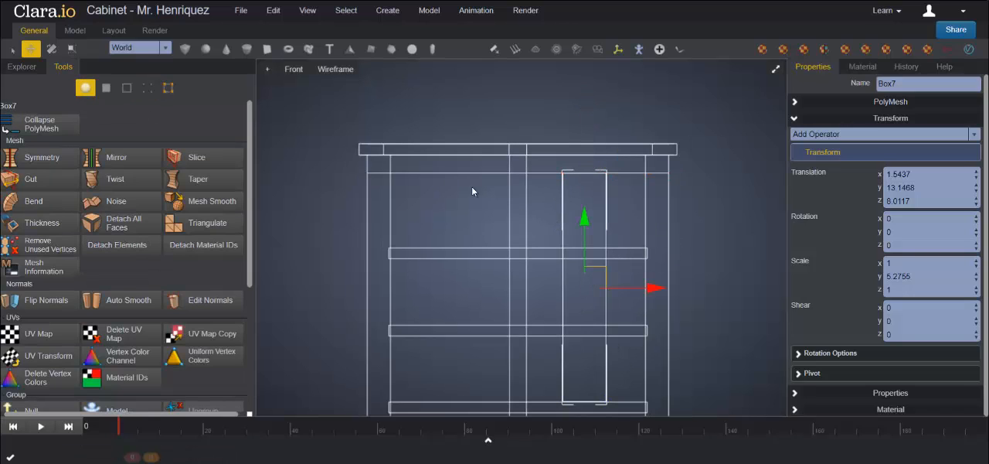
Step: Widen the box to an X scale of about 2.69 and shift its right-side vertices outward to meet the side post
left_click(70, 49)
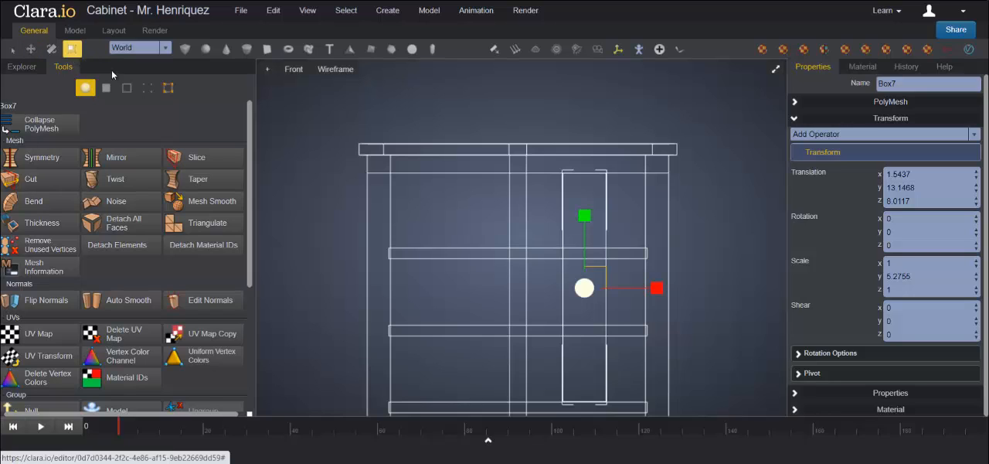
left_click_drag(657, 288, 714, 294)
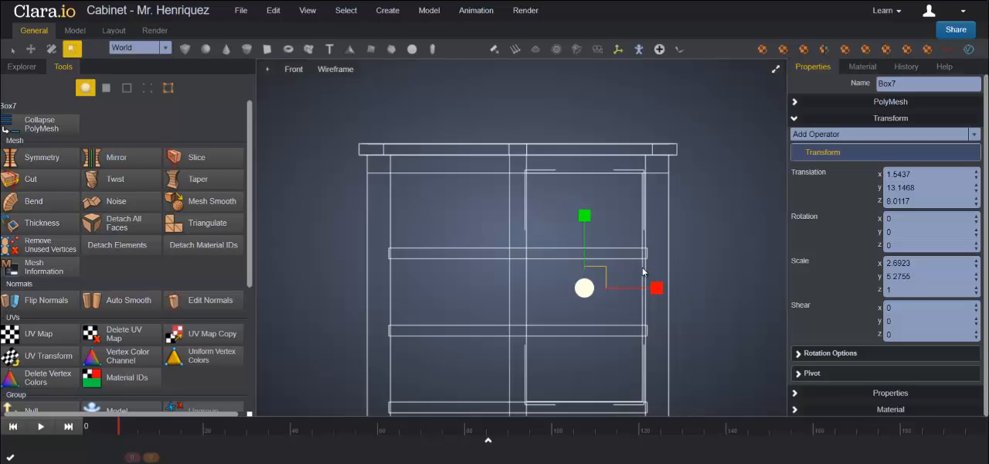
left_click(148, 87)
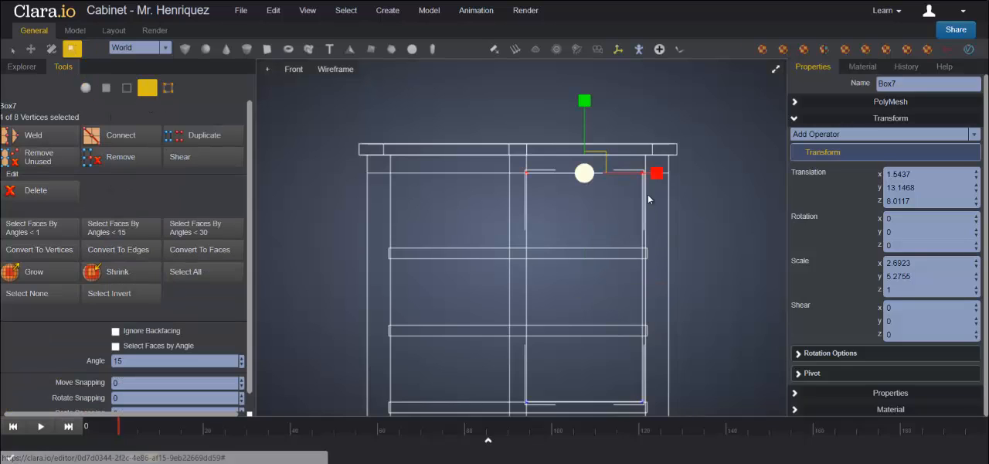
left_click_drag(632, 163, 675, 418)
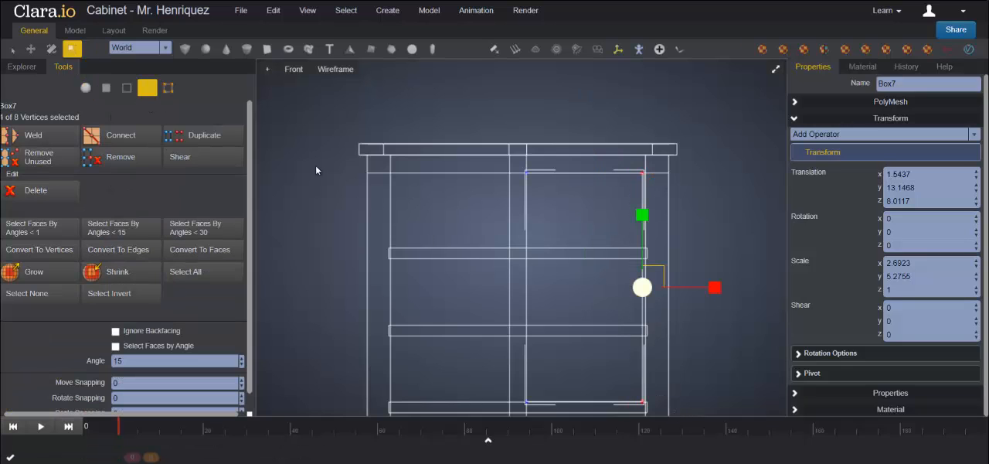
left_click(31, 49)
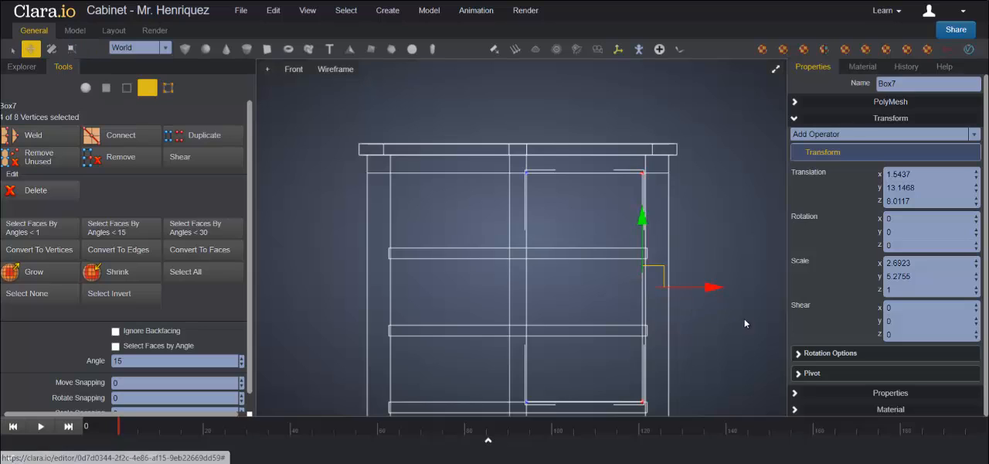
scroll(747, 312, "up", 2)
middle_click_drag(732, 334, 585, 242)
left_click_drag(561, 185, 565, 187)
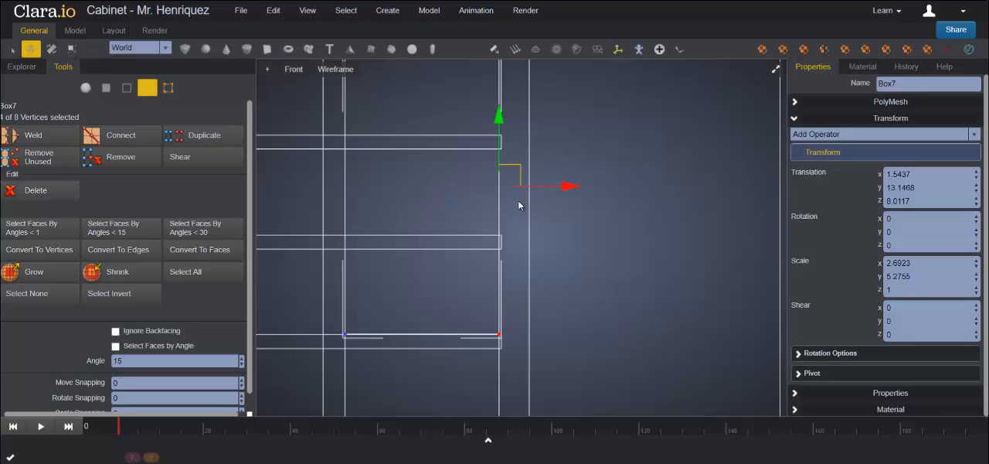
scroll(593, 260, "down", 4)
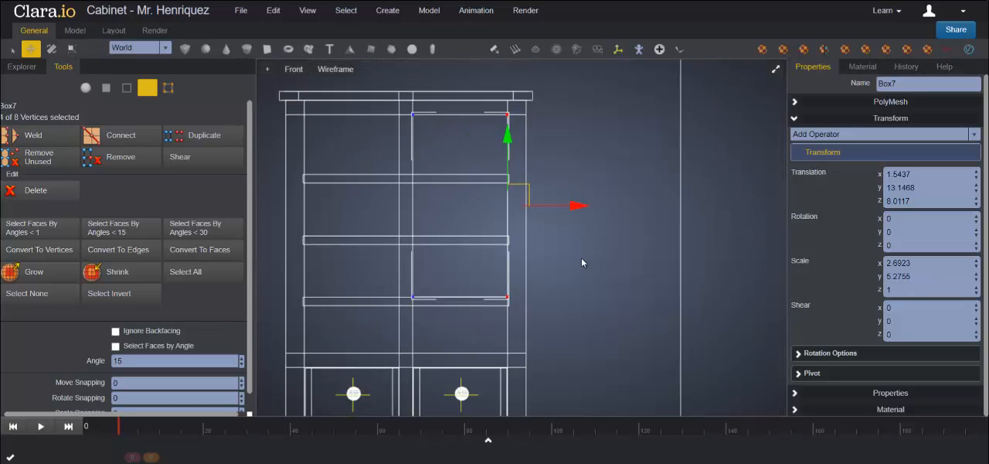
Step: Thin the box into a door panel with a Z scale of about 0.24
left_click(775, 69)
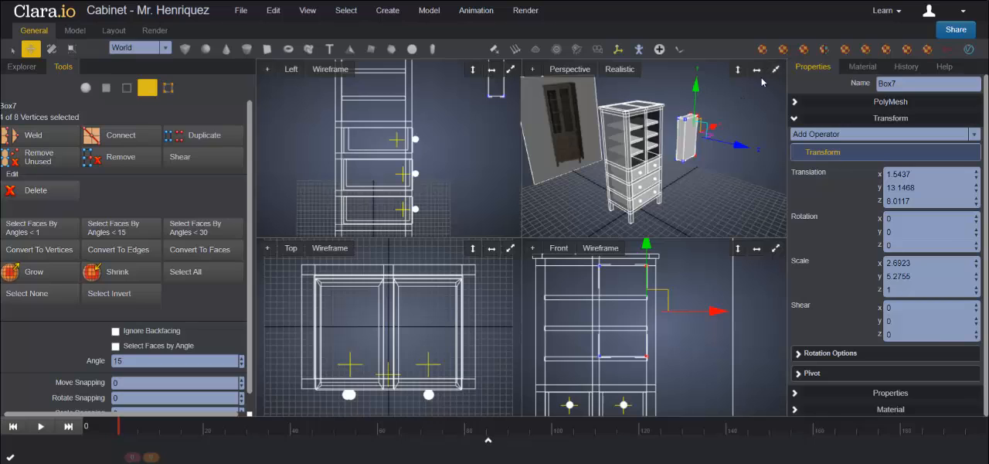
left_click(775, 70)
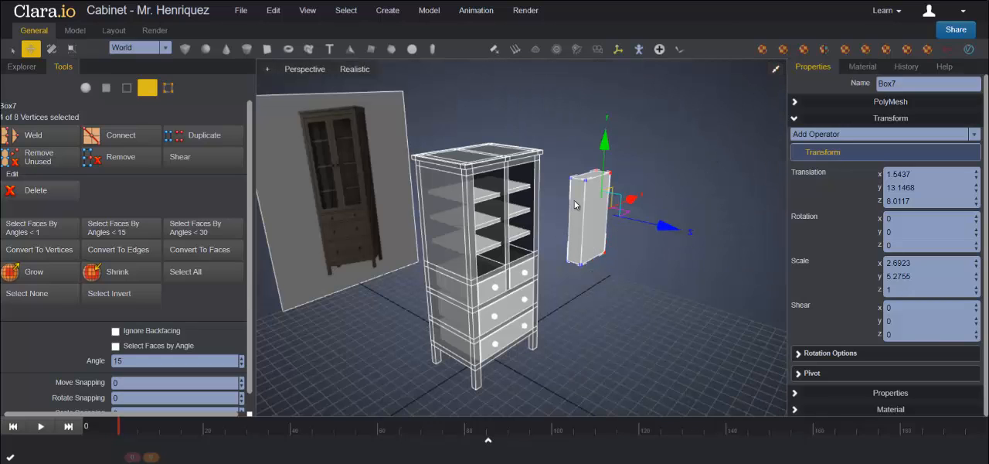
left_click(85, 87)
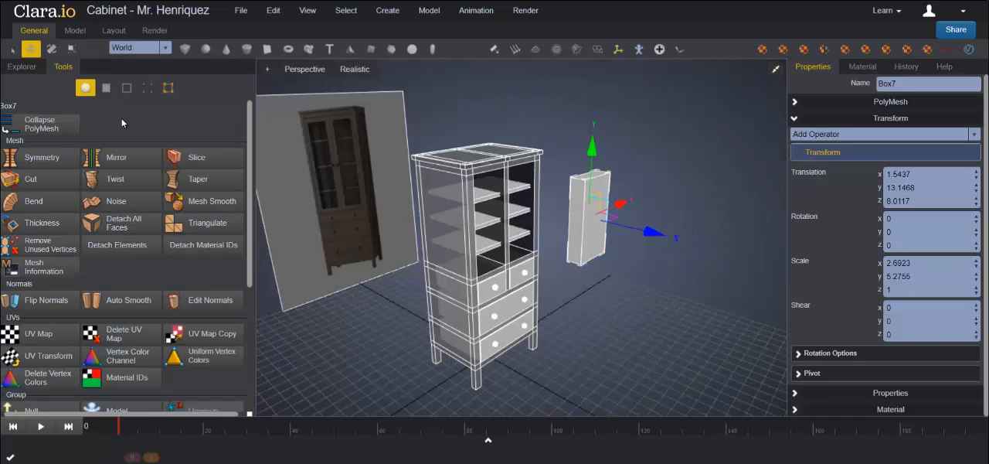
left_click(72, 50)
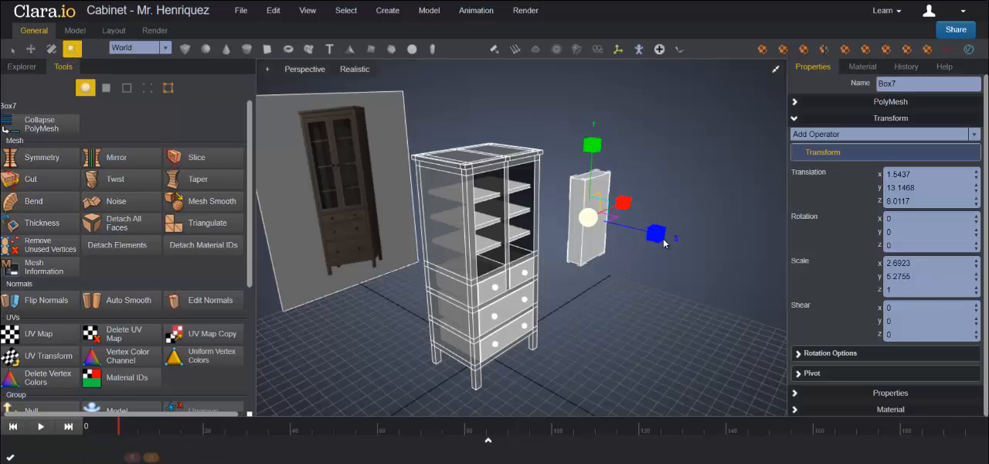
left_click_drag(660, 237, 653, 232)
left_click_drag(654, 232, 655, 233)
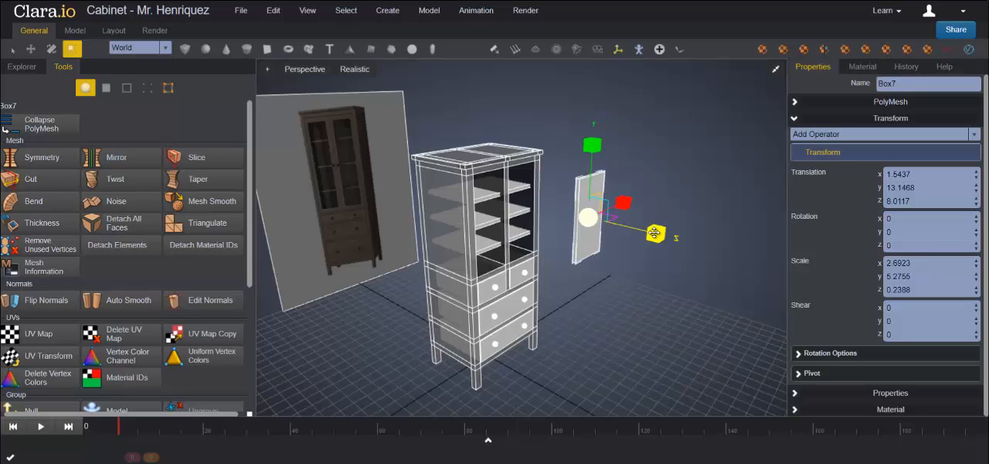
scroll(633, 258, "up", 3)
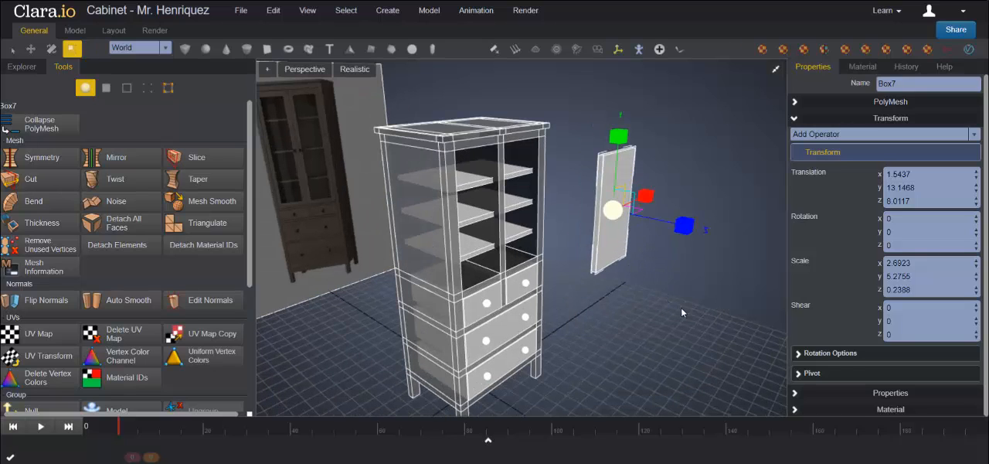
Step: Select both the front and back faces of the door panel
mouse_move(681, 309)
middle_mouse_down()
mouse_move(587, 310)
mouse_move(621, 316)
mouse_move(688, 303)
mouse_move(676, 298)
middle_mouse_up()
left_click(660, 292)
left_click(478, 232)
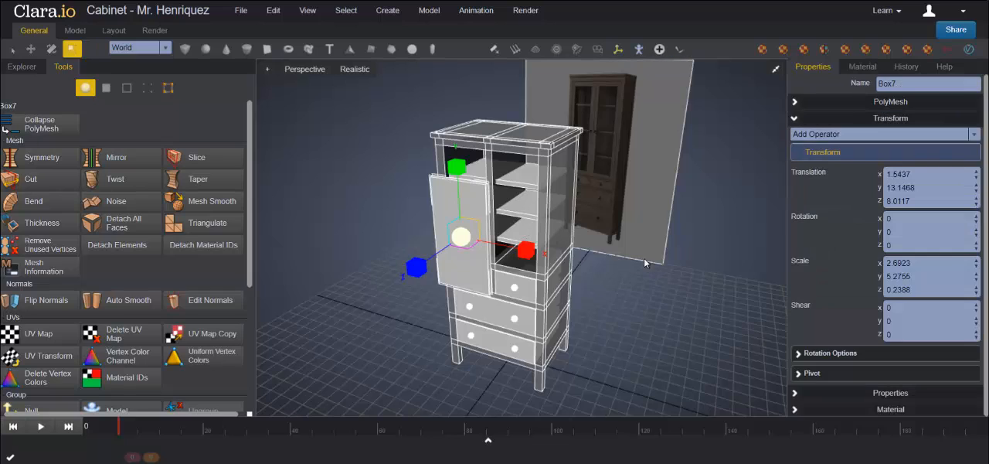
left_click(106, 87)
left_click(12, 48)
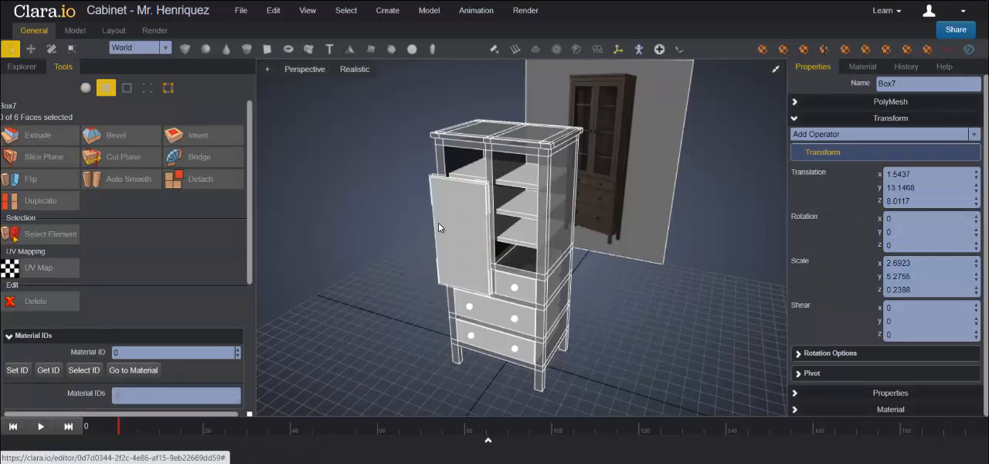
left_click(439, 222)
middle_click_drag(637, 272, 473, 207)
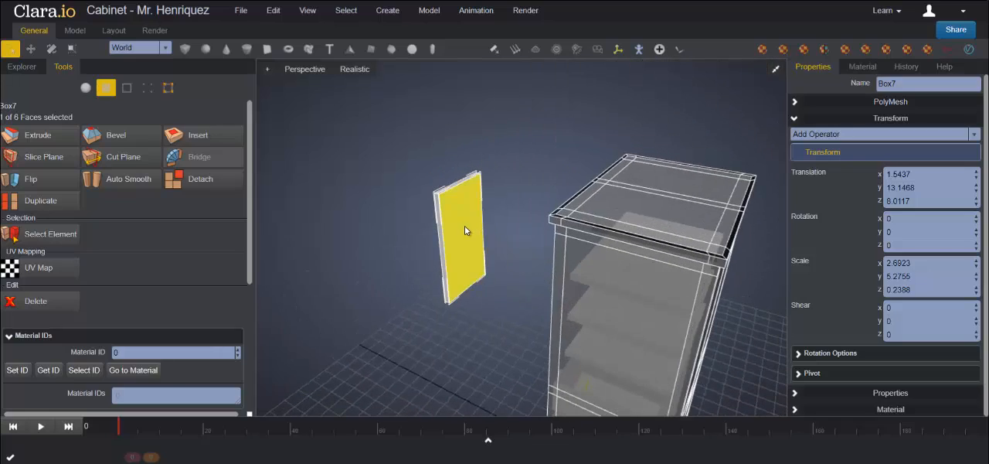
left_click(466, 223, "shift")
middle_click_drag(468, 303, 478, 276)
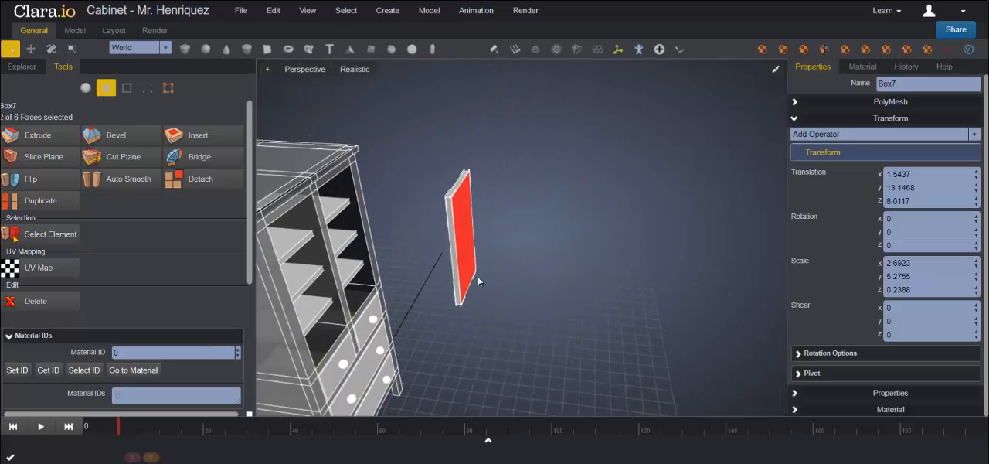
Step: Extrude the door panel's front and back faces and scale them inward to form a frame border around the door
left_click(51, 144)
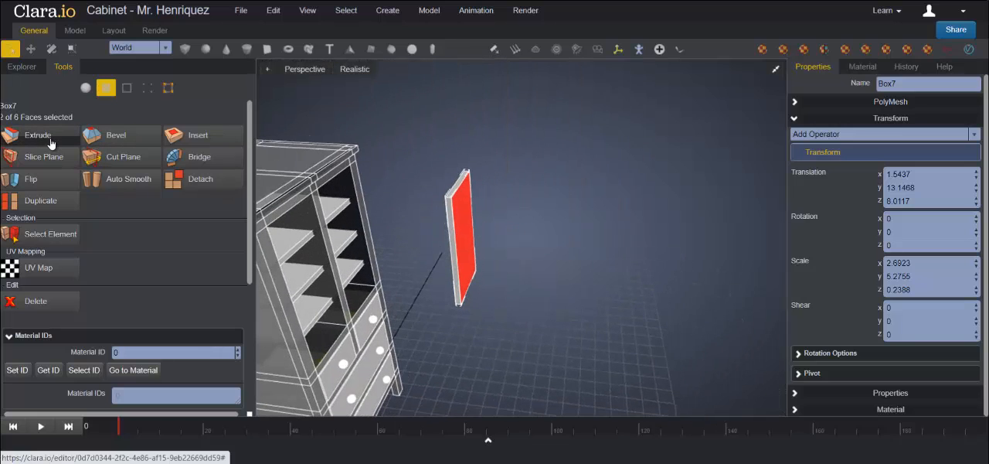
left_click(72, 51)
middle_click_drag(628, 300, 609, 271)
scroll(608, 275, "up", 4)
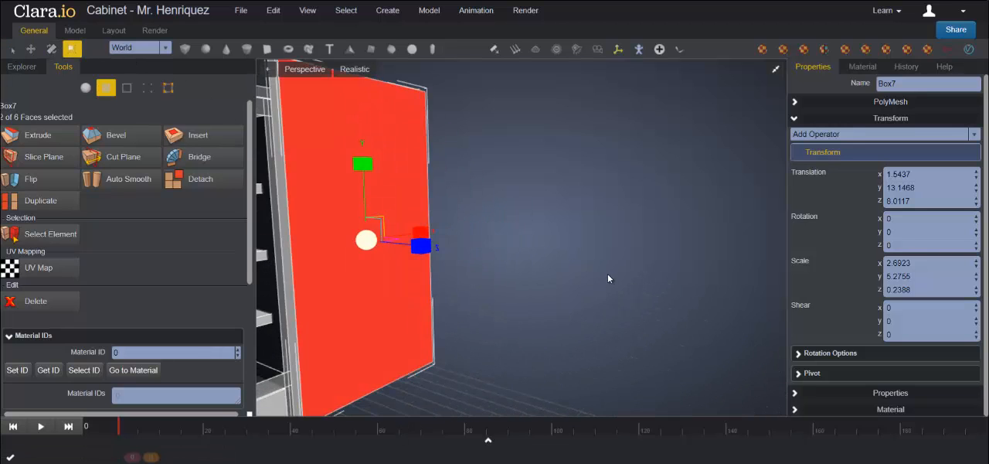
scroll(599, 303, "down", 2)
middle_click_drag(607, 312, 438, 283)
left_click_drag(401, 240, 399, 240)
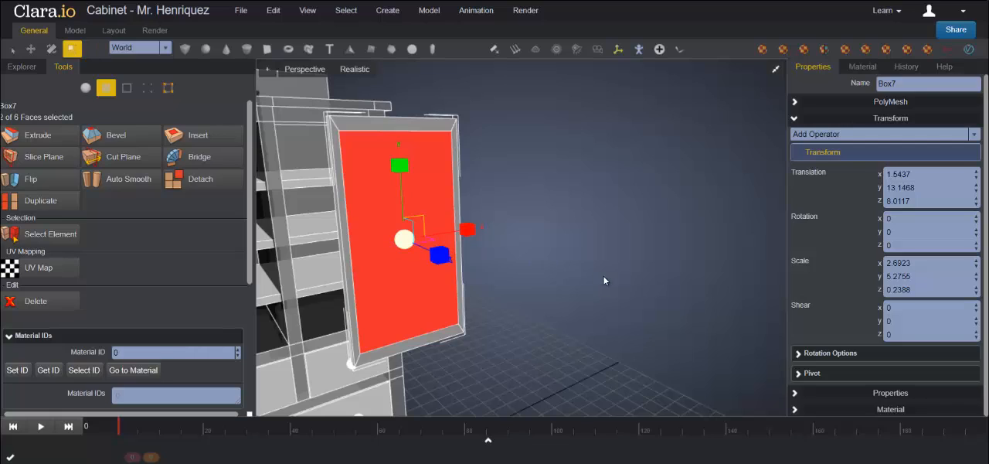
right_click_drag(600, 279, 576, 267)
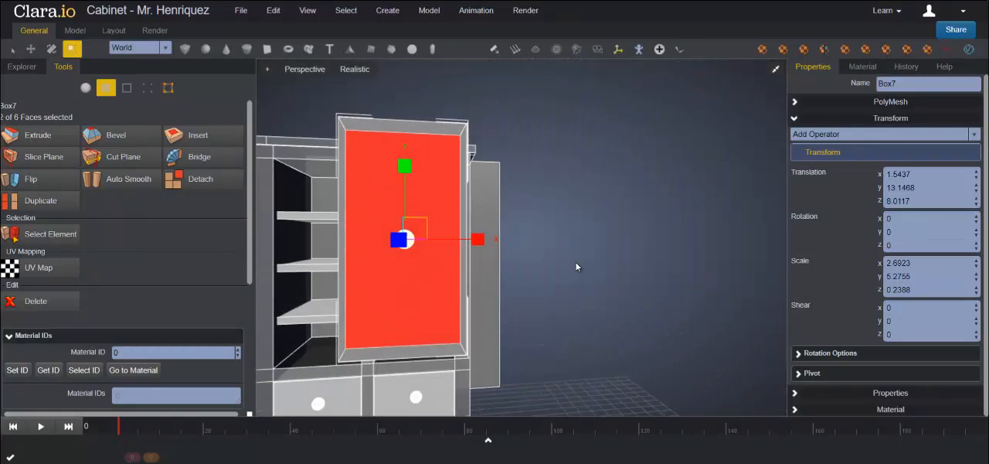
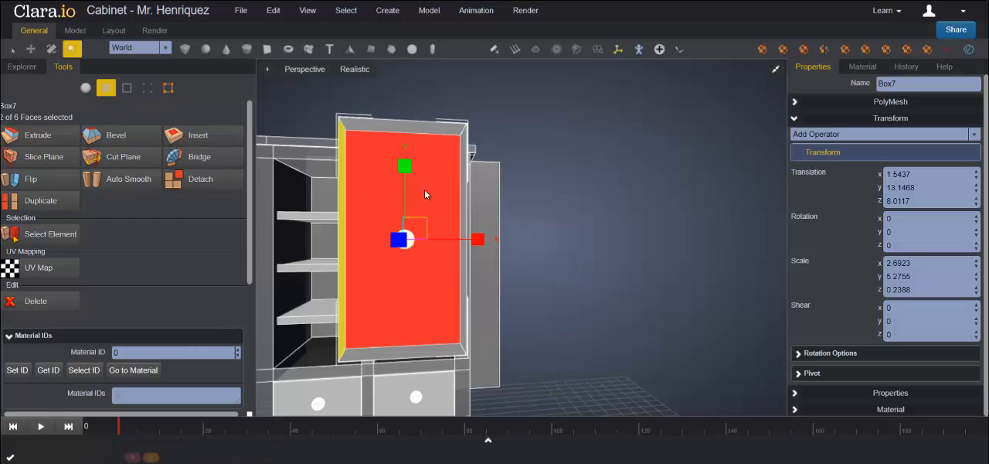
Step: Assign material ID 1 to the door panel's selected front and back faces
middle_click_drag(628, 333, 574, 349)
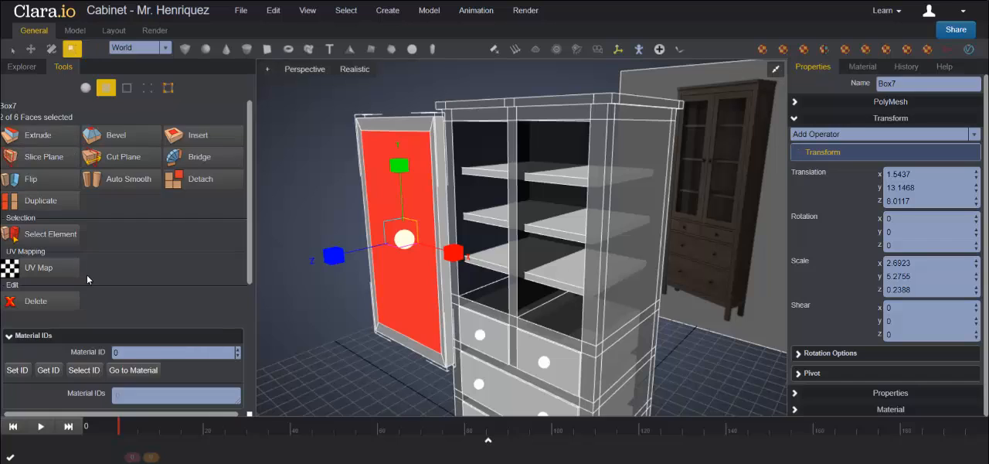
scroll(86, 275, "down", 3)
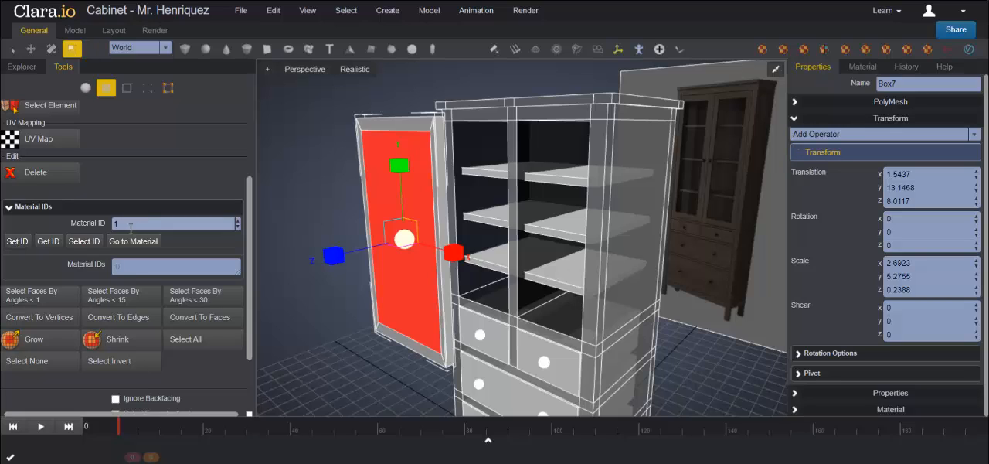
left_click(19, 242)
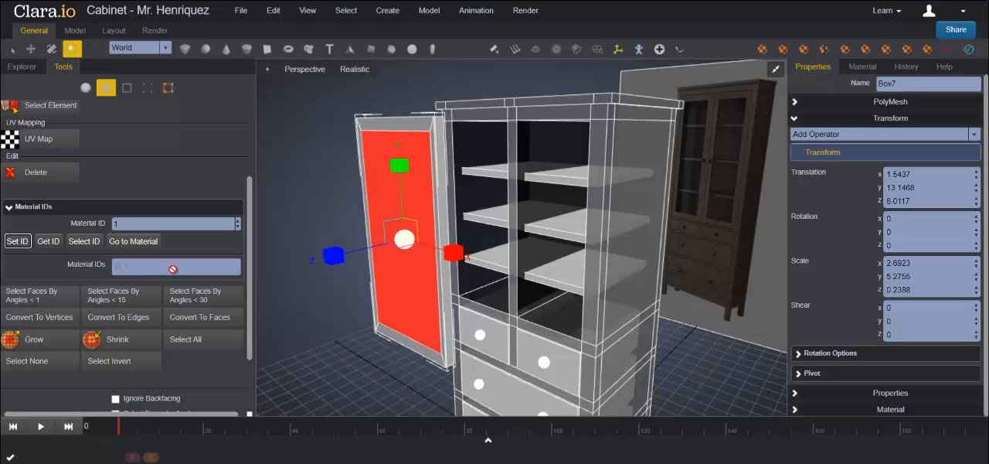
left_click(430, 353)
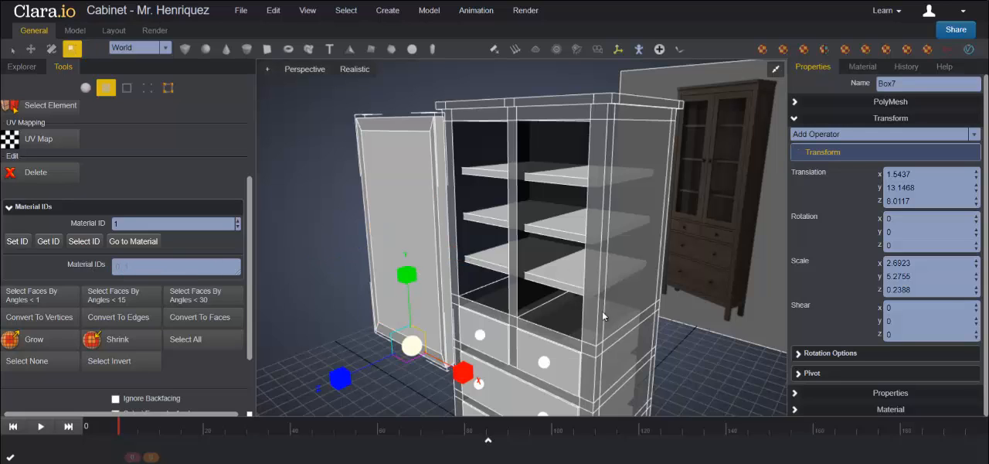
Step: Move the whole door back to a Z translation of about 2.57, against the cabinet's right upper opening
scroll(693, 316, "down", 4)
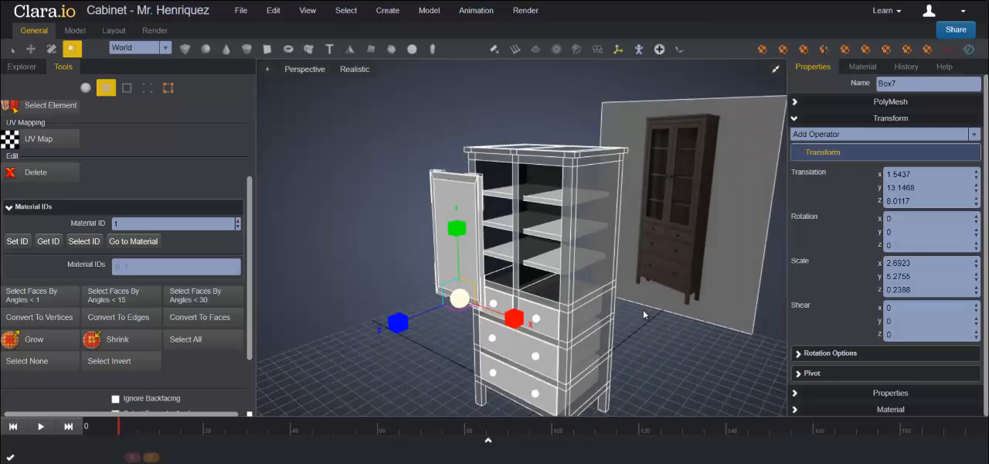
scroll(643, 311, "down", 4)
scroll(633, 304, "up", 3)
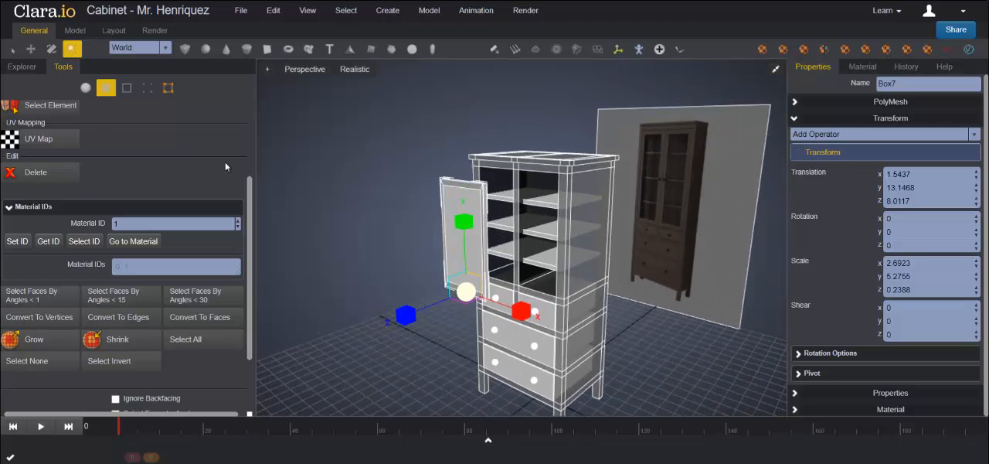
left_click(34, 50)
left_click(442, 203)
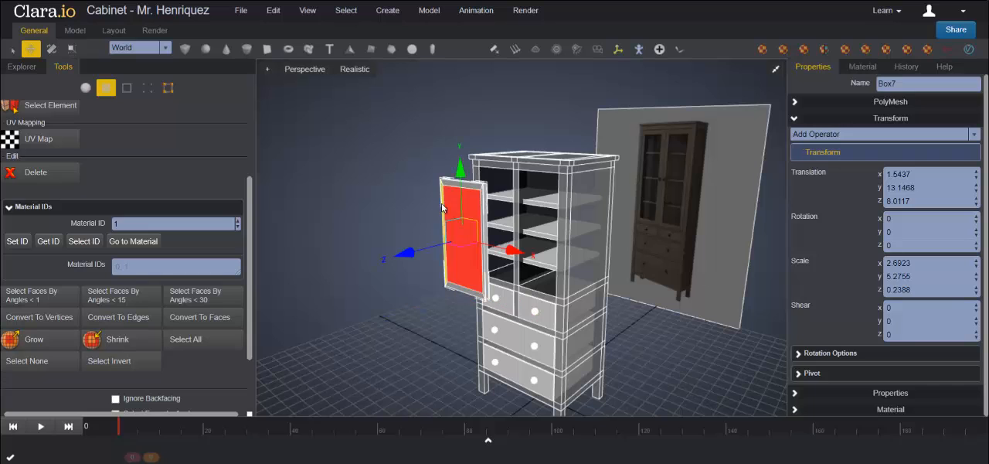
left_click(85, 87)
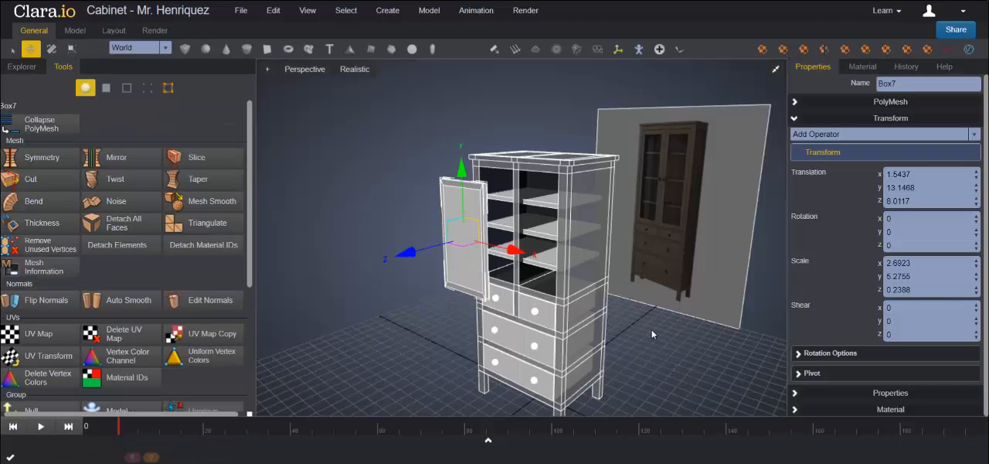
middle_click_drag(652, 329, 515, 280)
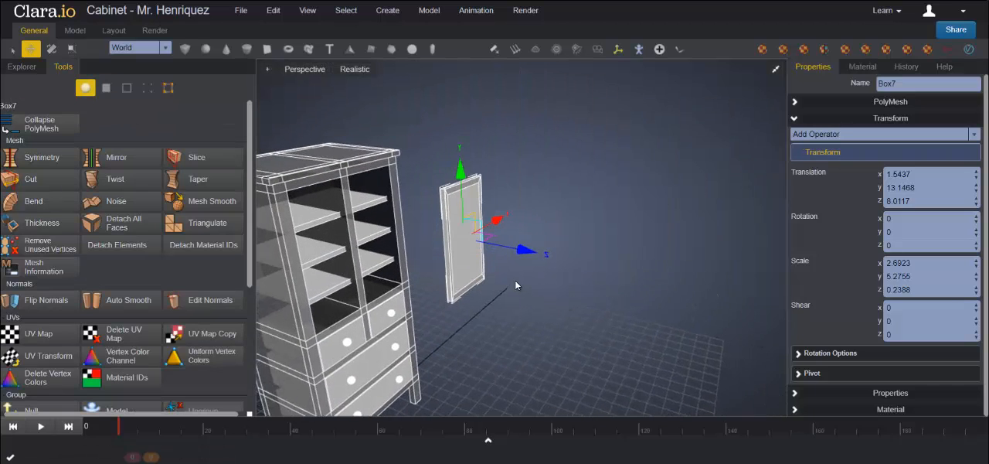
left_click_drag(529, 250, 453, 244)
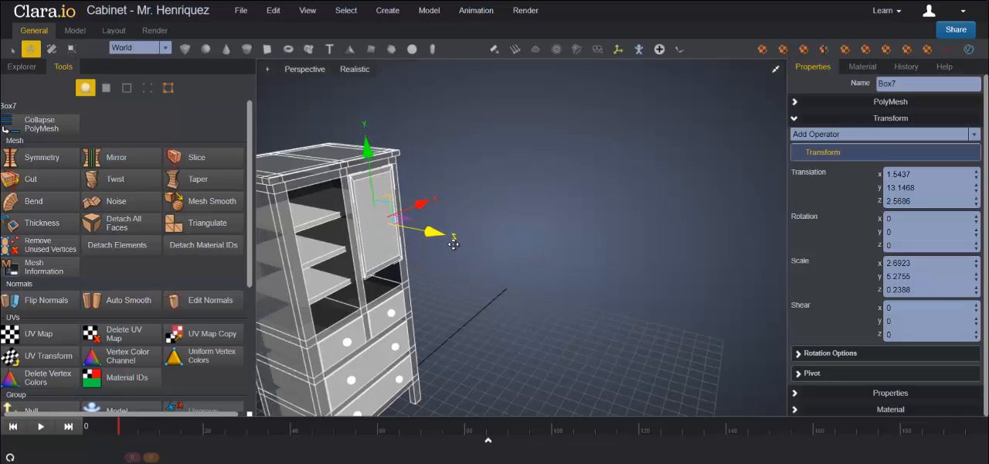
middle_click_drag(454, 244, 495, 226)
scroll(591, 255, "up", 5)
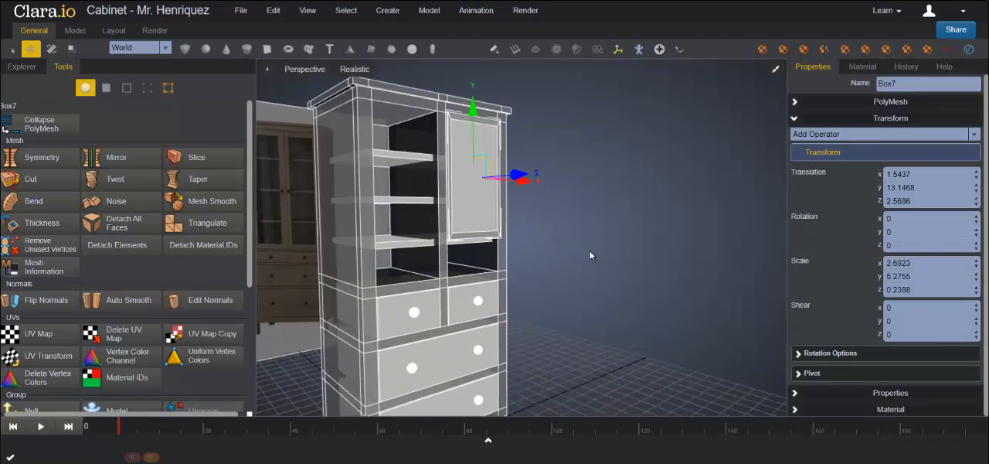
Step: Lower the door's bottom vertices in the front view to the bottom edge of the right opening
left_click(776, 70)
left_click(775, 249)
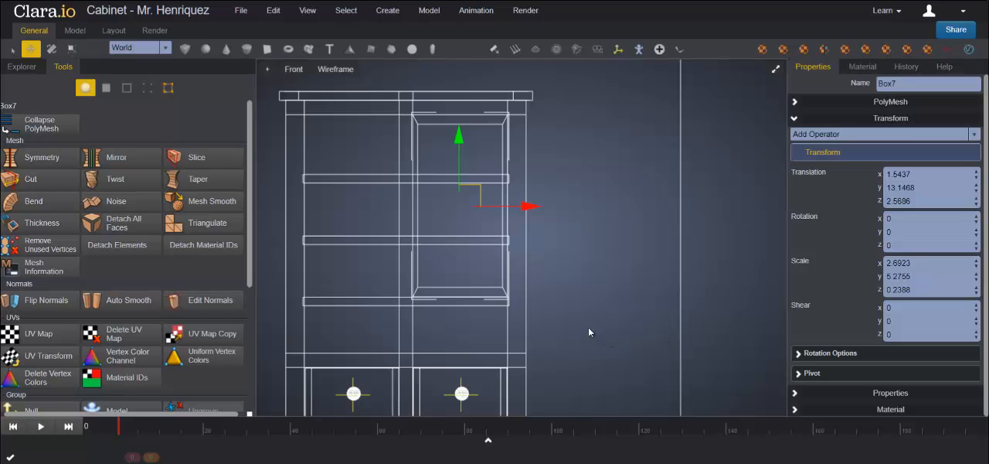
left_click(146, 87)
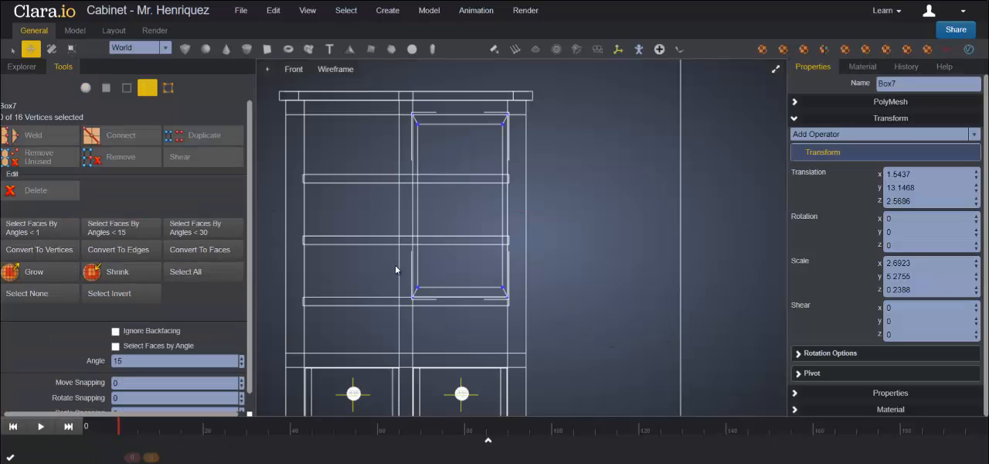
left_click_drag(395, 265, 553, 319)
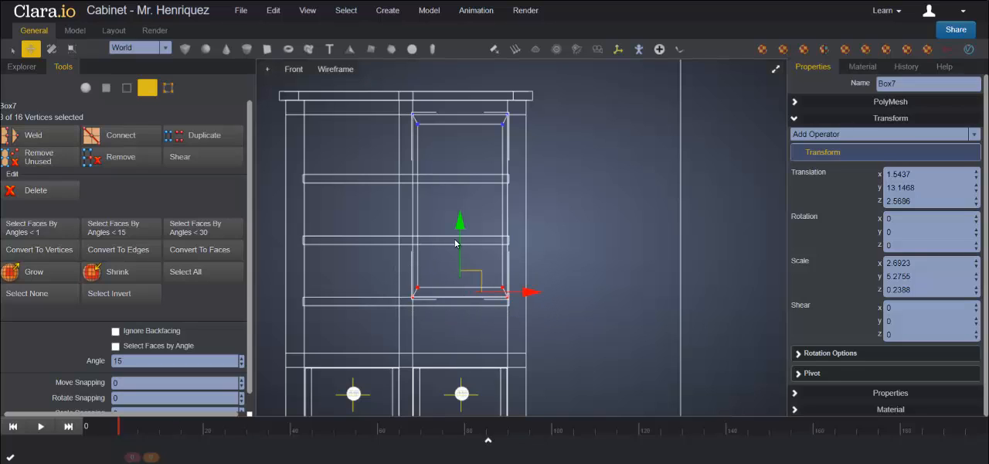
left_click_drag(459, 222, 458, 271)
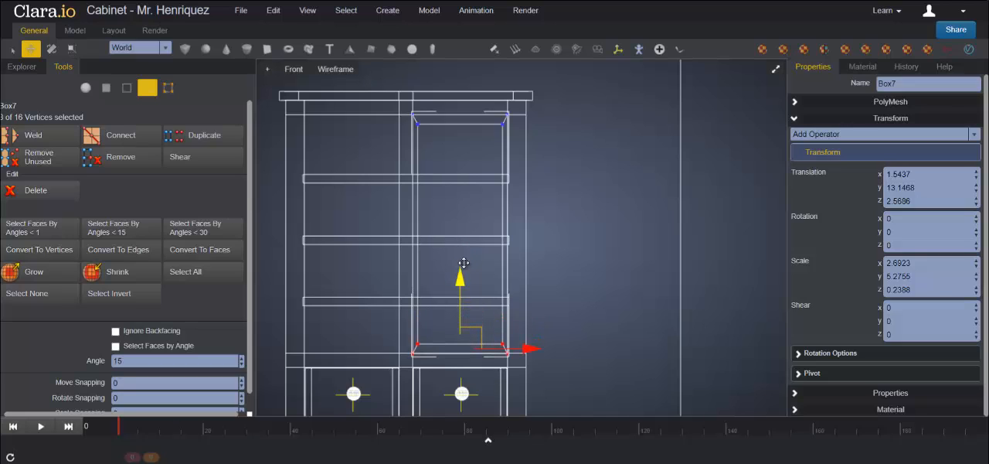
left_click(776, 69)
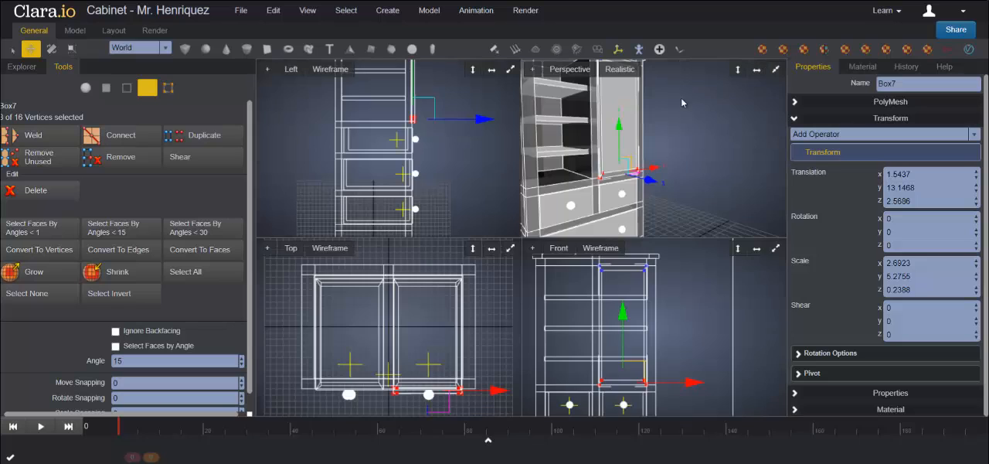
left_click(775, 69)
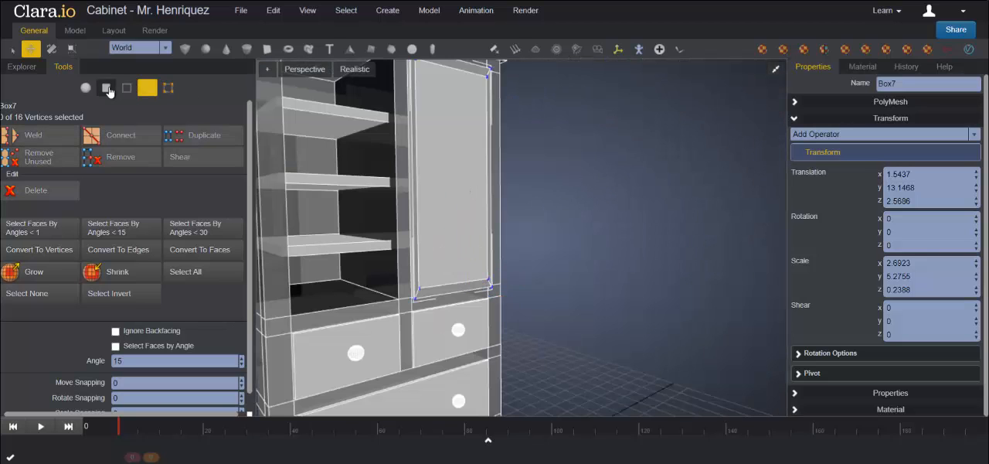
left_click(85, 87)
left_click(594, 228)
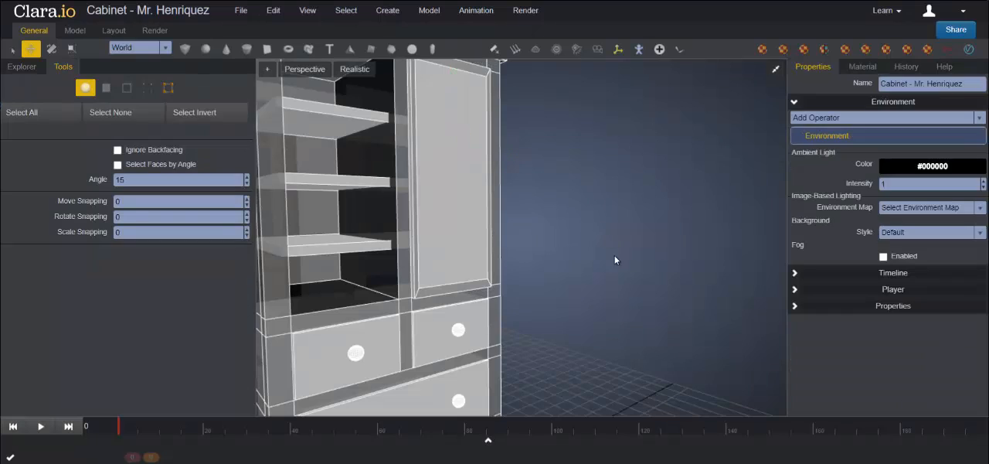
Step: Push the door slightly inward to a Z translation of about 2.45 so it sits in the cabinet's front frame
middle_click_drag(607, 274, 627, 276)
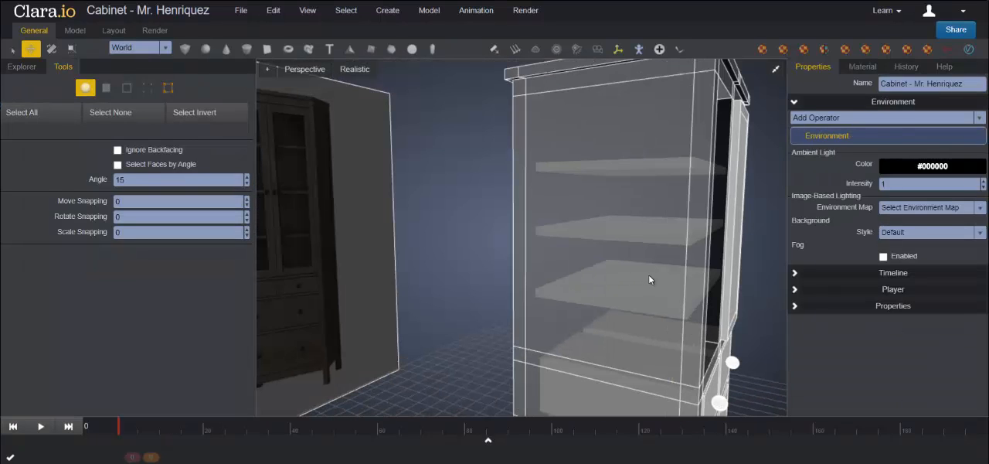
left_click(654, 263)
middle_click_drag(697, 265, 596, 234)
left_click(576, 214)
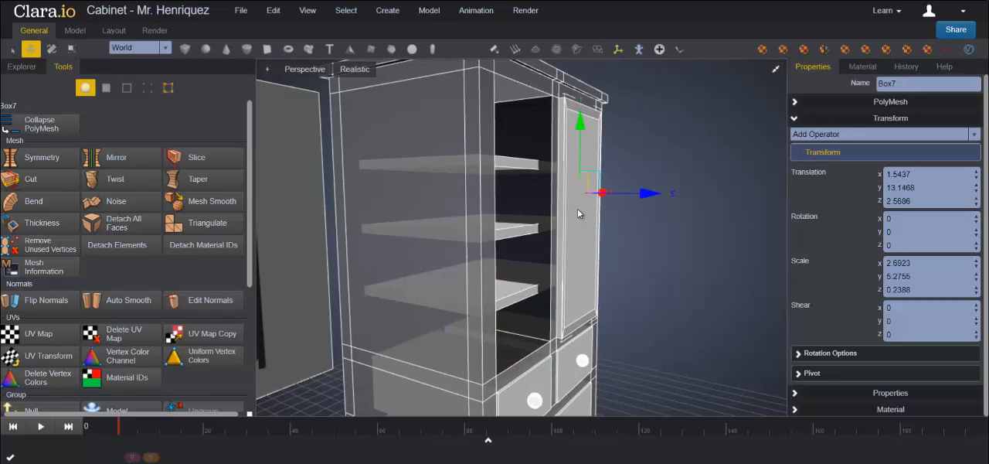
left_click_drag(648, 194, 646, 191)
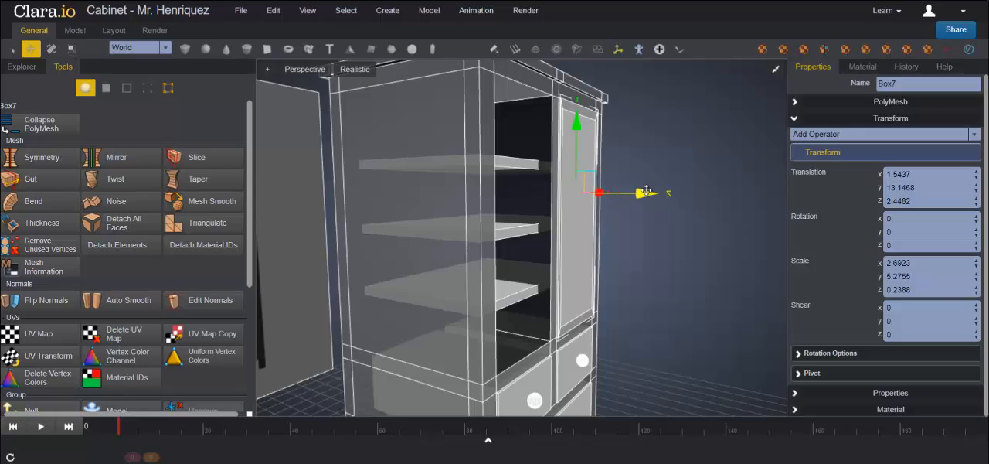
right_click(679, 224)
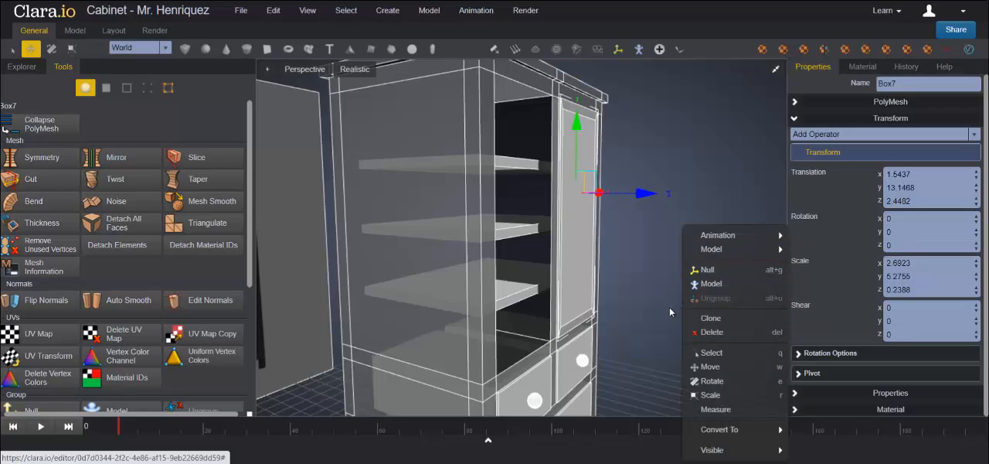
left_click(672, 315)
Step: Clone the fitted right door as a copy
middle_click_drag(672, 314, 643, 323)
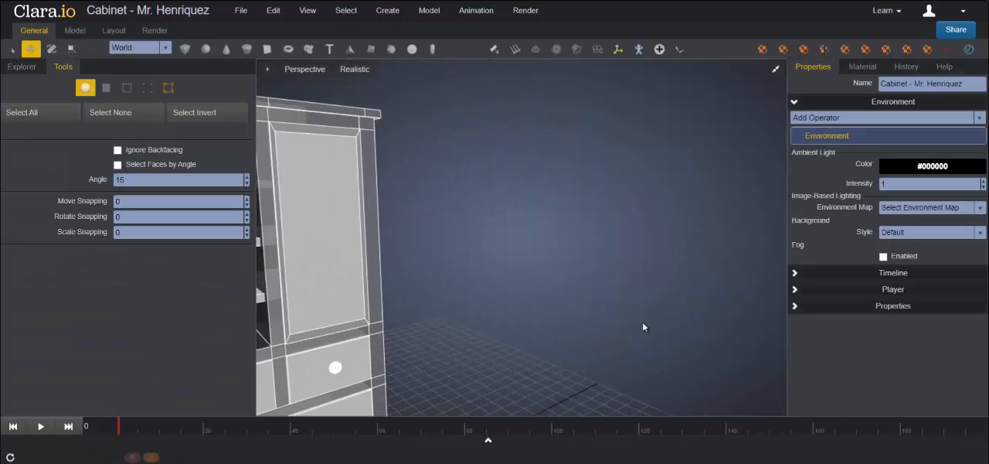
left_click(381, 267)
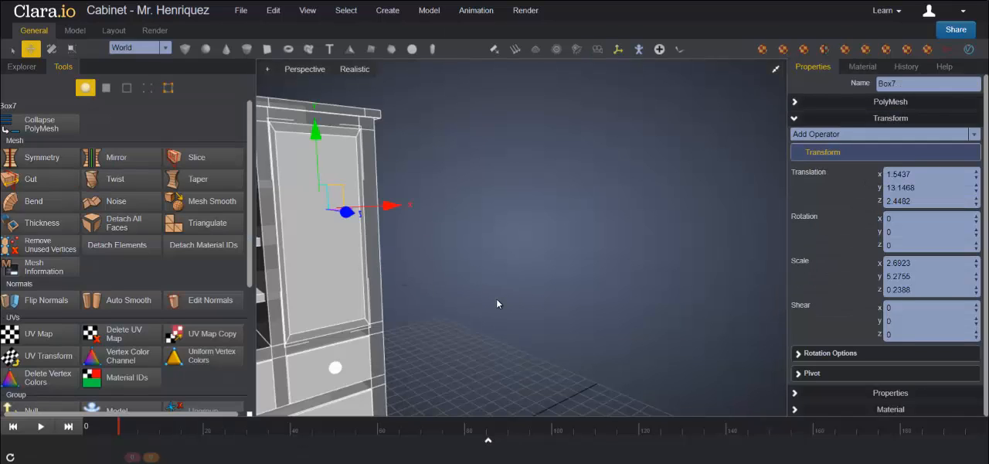
middle_click_drag(554, 315, 512, 285)
scroll(536, 280, "down", 5)
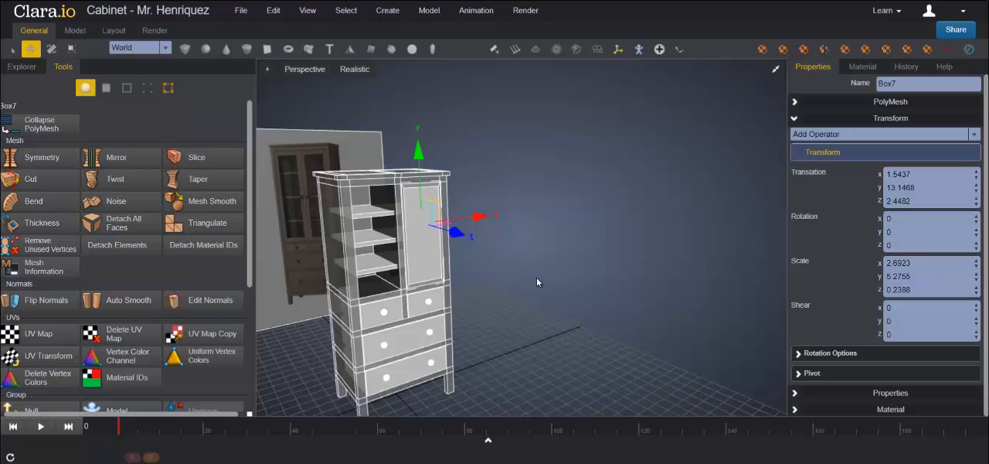
right_click(419, 236)
left_click(464, 318)
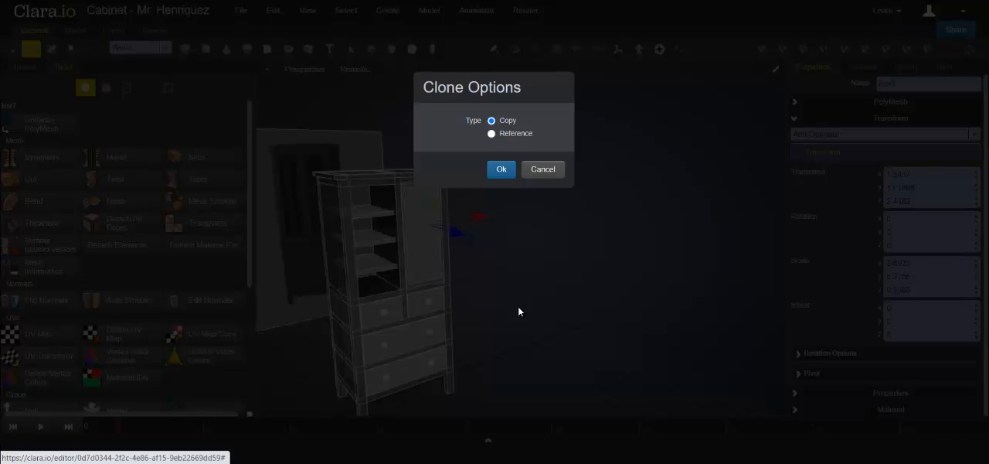
left_click(499, 170)
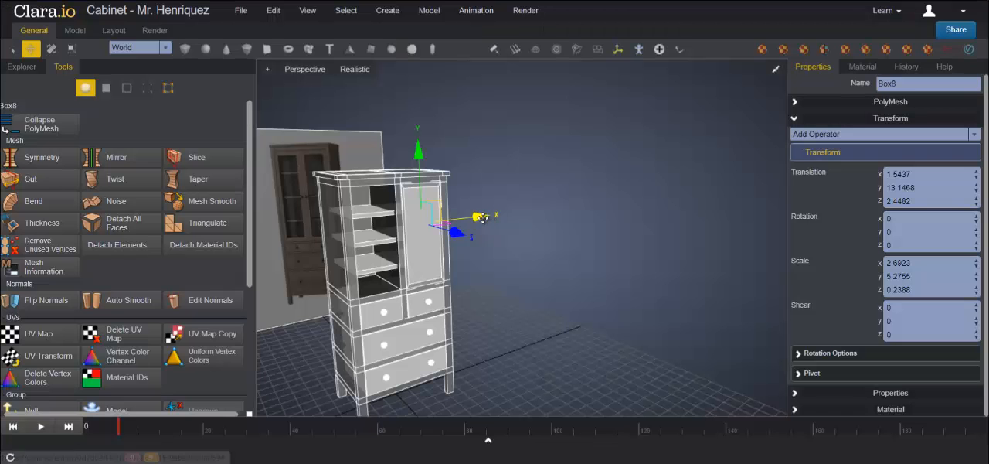
Step: Slide the door copy to an X translation of about -1.63, aligning it with the left upper opening in the front view
left_click_drag(471, 220, 424, 221)
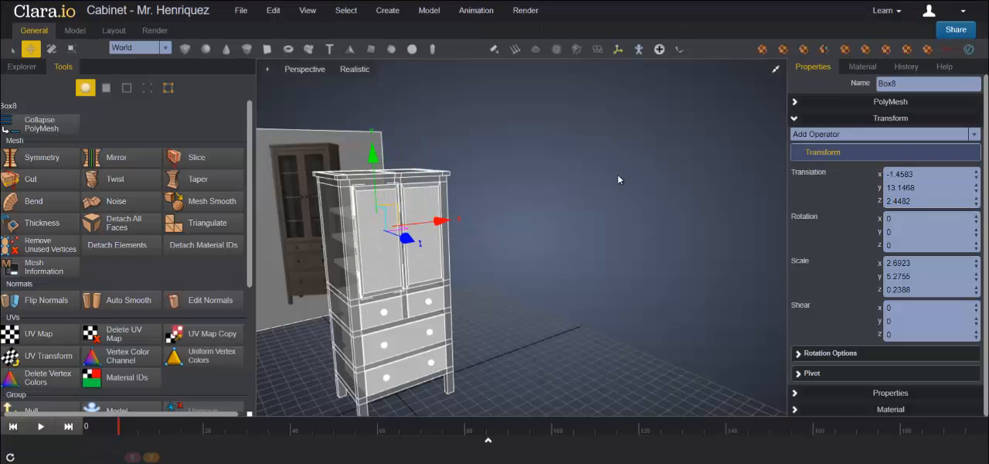
left_click(775, 69)
left_click(776, 253)
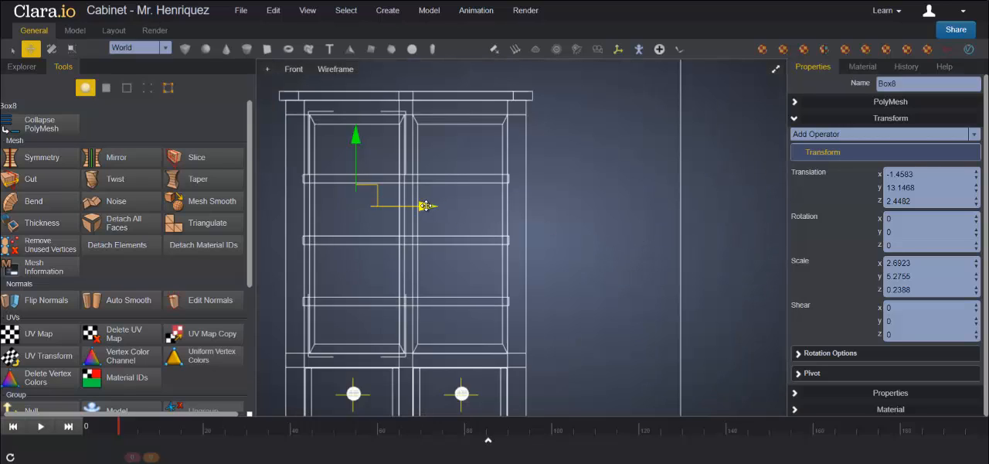
left_click_drag(425, 205, 420, 206)
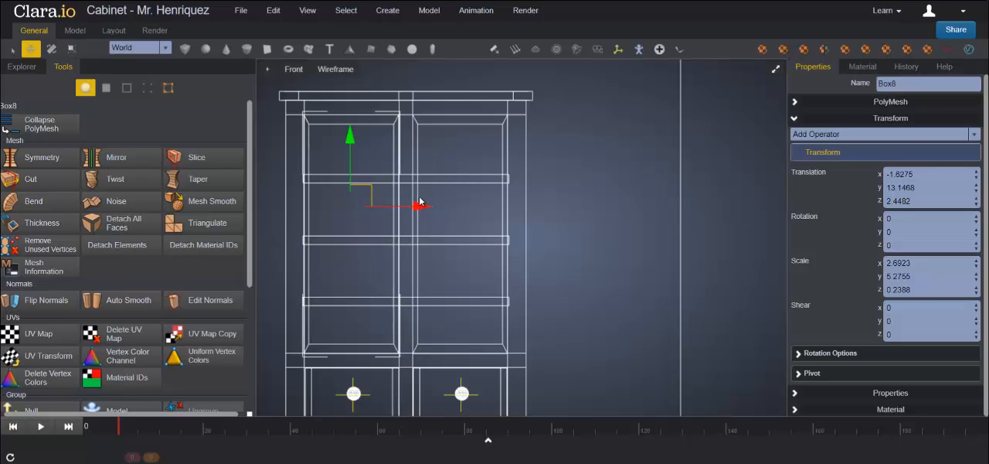
left_click(776, 68)
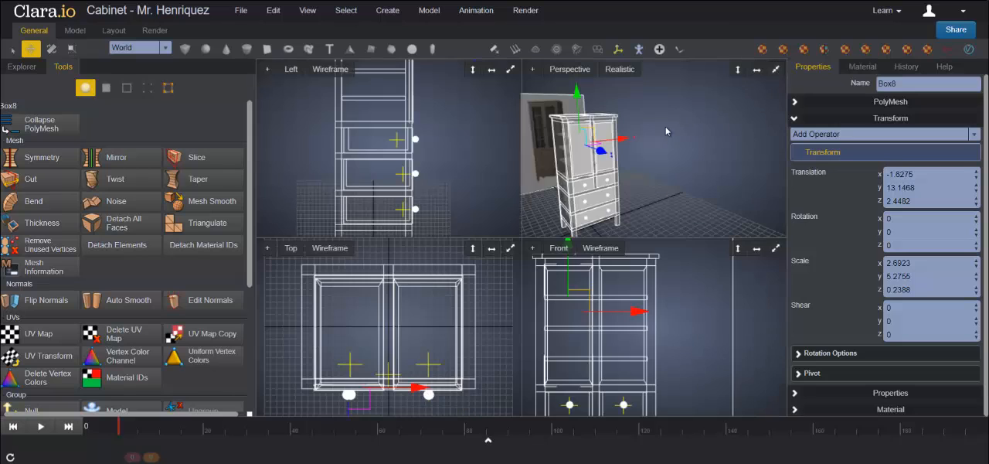
left_click(775, 69)
Step: Remove the Opacity material from the cabinet body
scroll(544, 238, "down", 3)
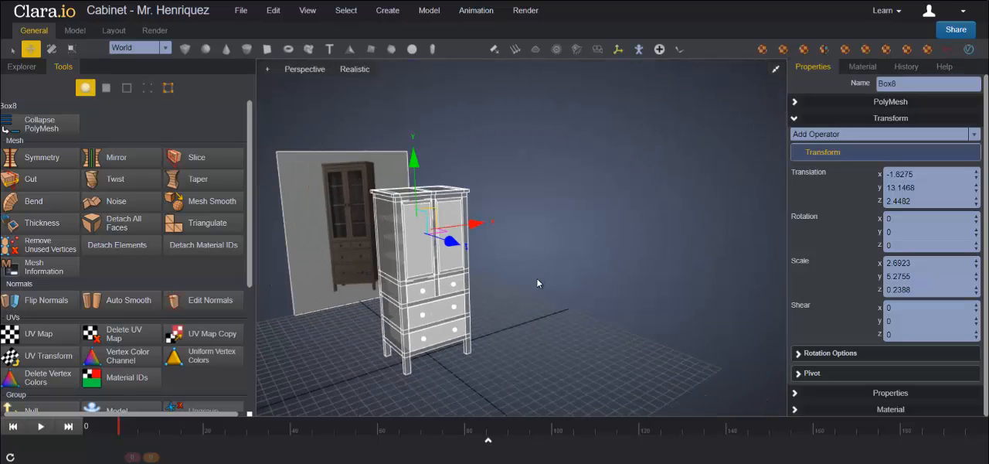
mouse_move(553, 314)
right_mouse_down()
mouse_move(566, 294)
mouse_move(558, 315)
right_mouse_up()
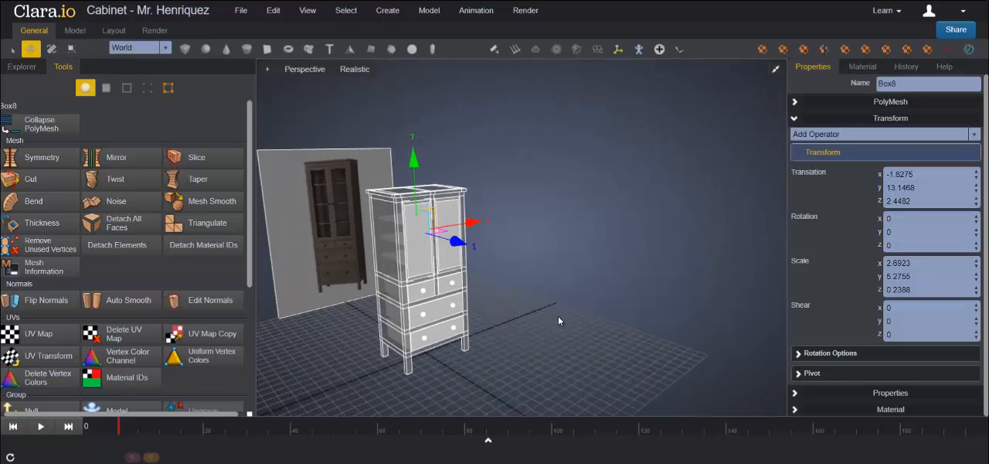
mouse_move(558, 315)
middle_mouse_down()
mouse_move(569, 288)
mouse_move(569, 304)
middle_mouse_up()
left_click(611, 257)
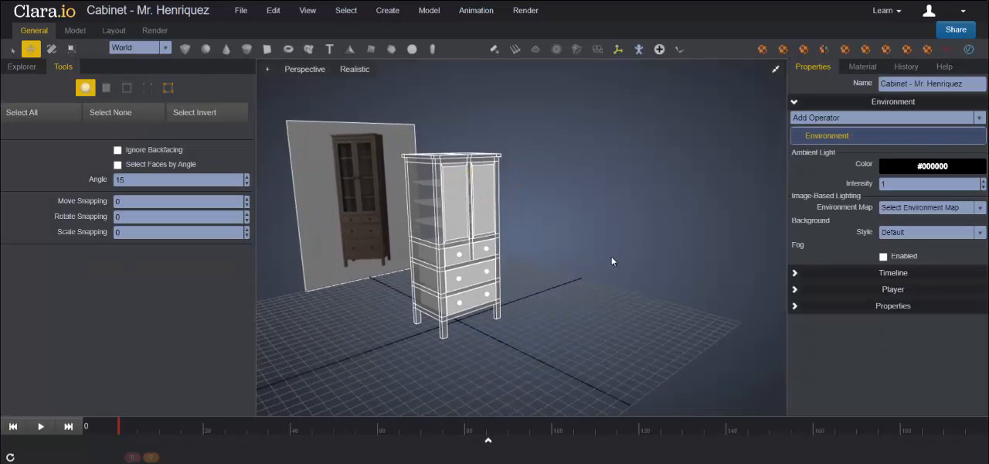
left_click(420, 192)
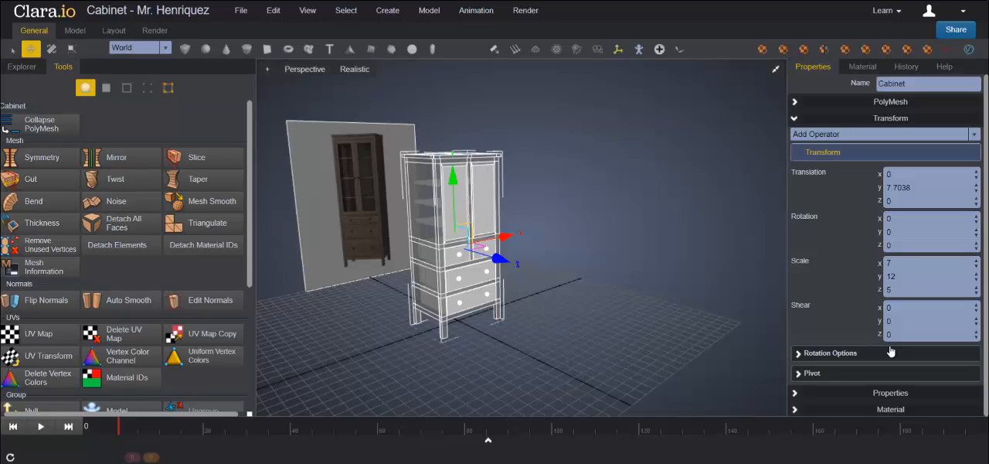
left_click(796, 407)
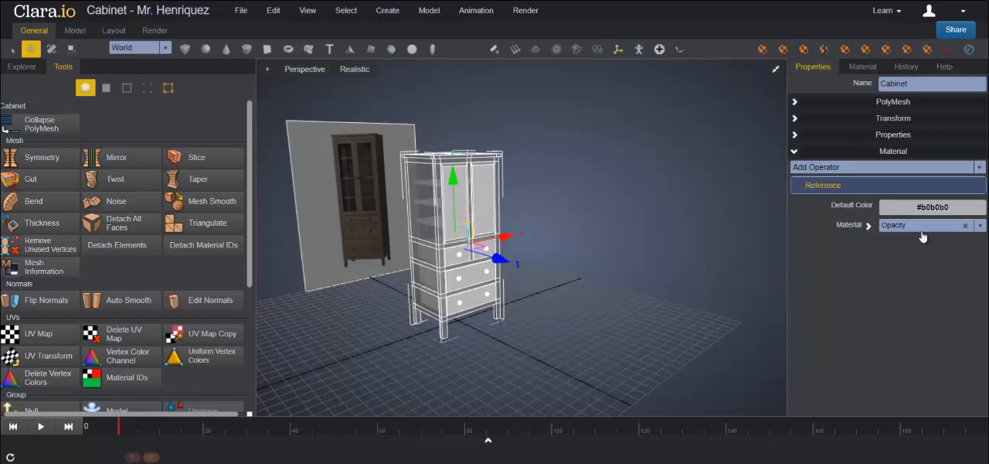
left_click(965, 226)
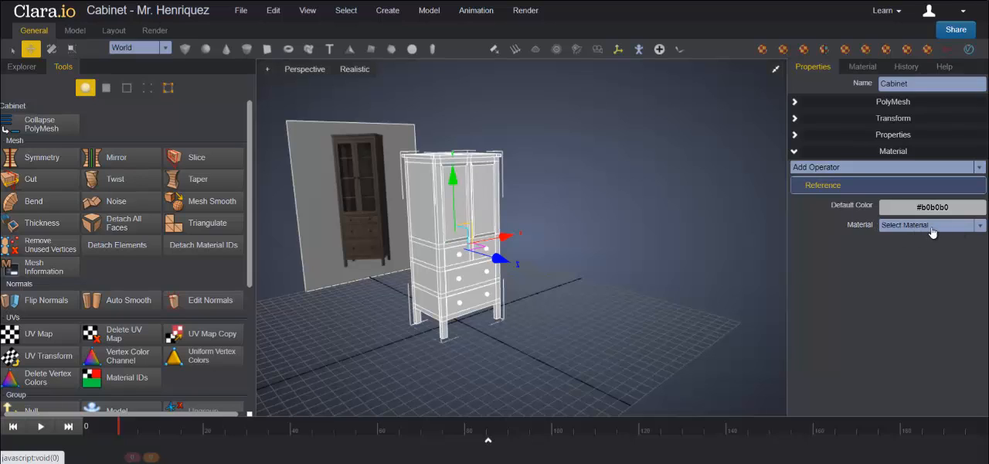
left_click(605, 235)
mouse_move(633, 333)
middle_mouse_down()
mouse_move(612, 336)
mouse_move(636, 335)
mouse_move(635, 327)
middle_mouse_up()
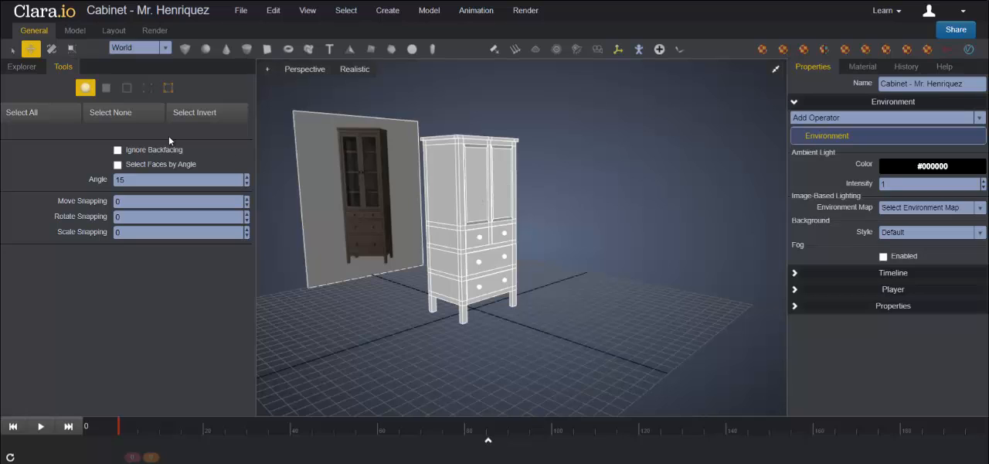
Step: Collapse the DrawerBottom, DrawerMiddle, DrawerRight and DrawerLeft groups in the scene hierarchy
left_click(23, 72)
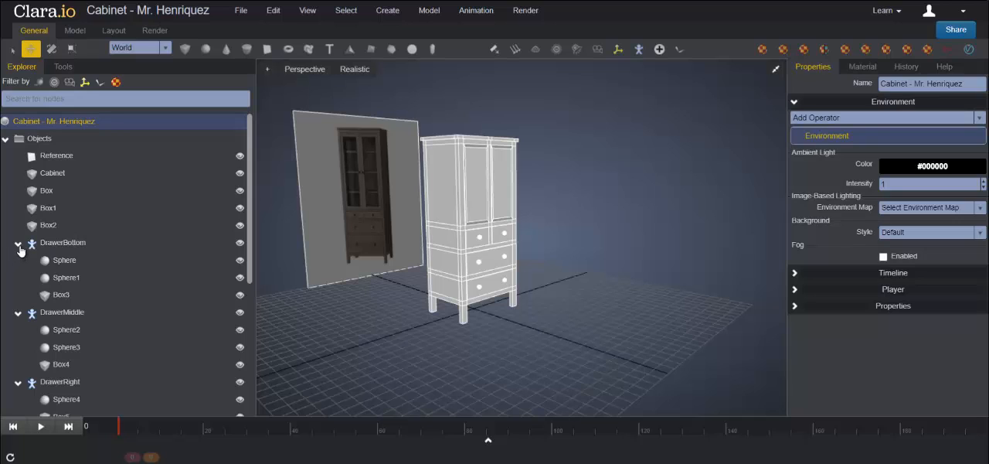
left_click(18, 245)
left_click(19, 261)
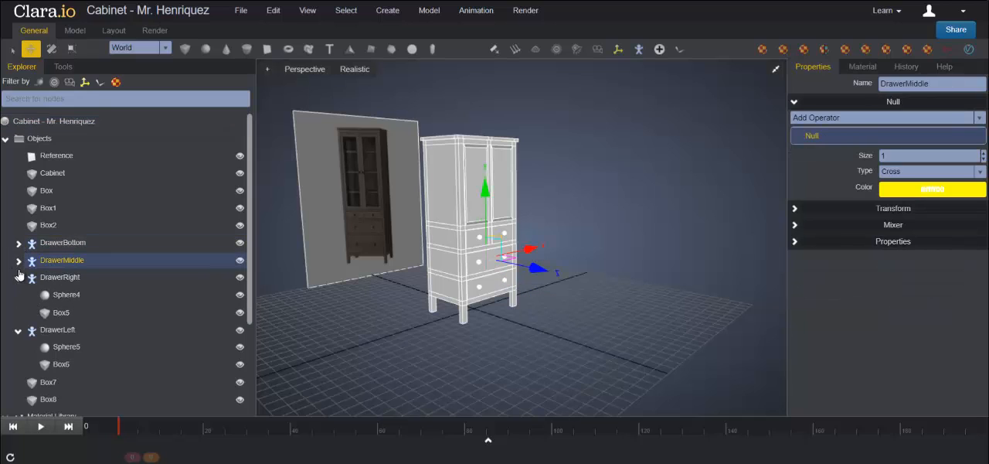
left_click(19, 280)
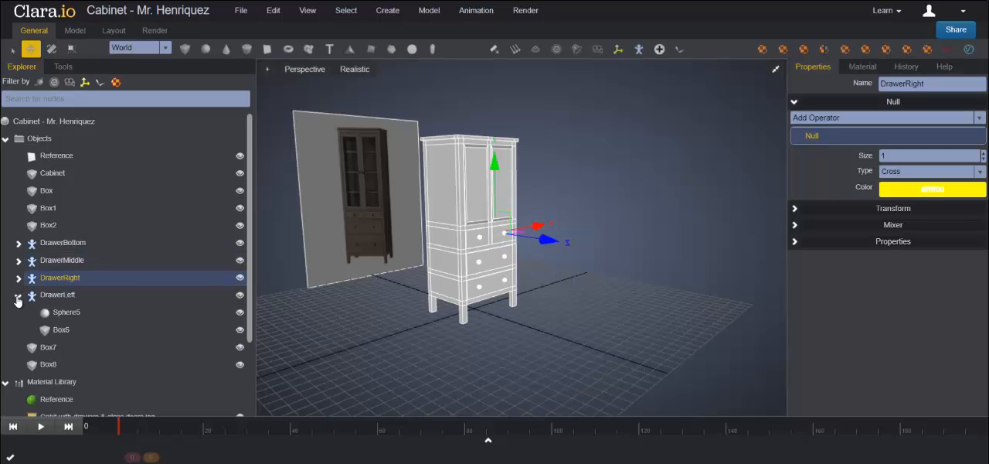
left_click(17, 296)
Step: Create a MultiID material in the Material Library and name it GlassDoors
scroll(90, 252, "down", 1)
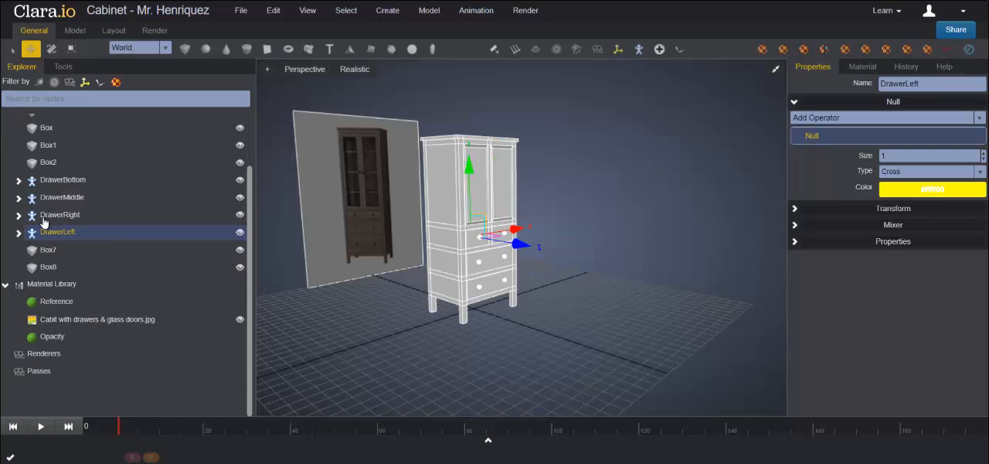
left_click(55, 285)
right_click(54, 286)
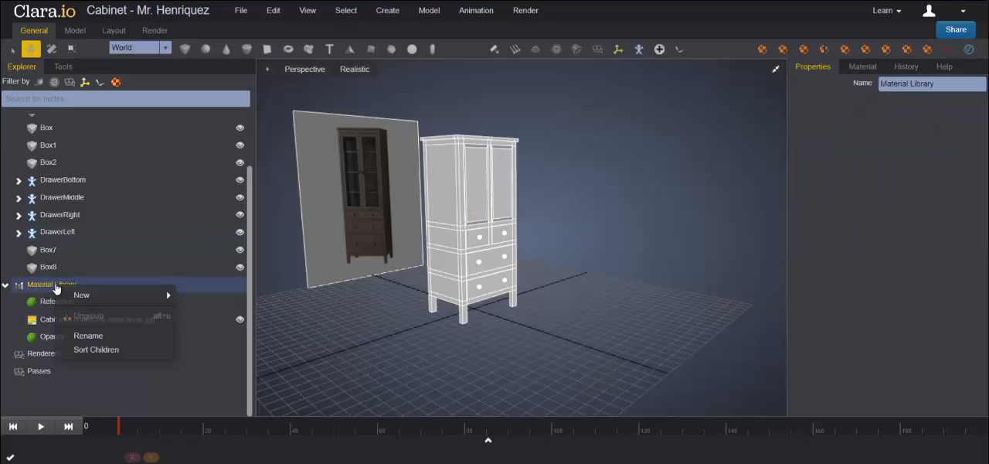
mouse_move(85, 295)
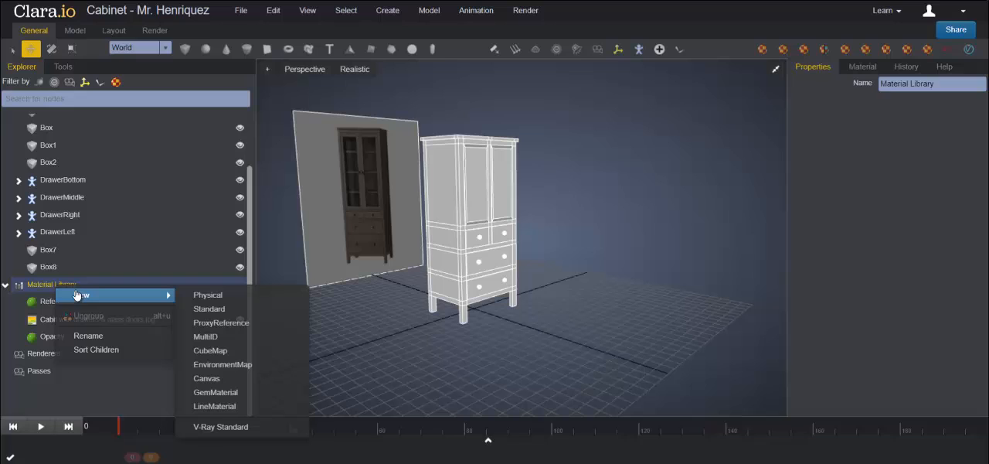
left_click(205, 336)
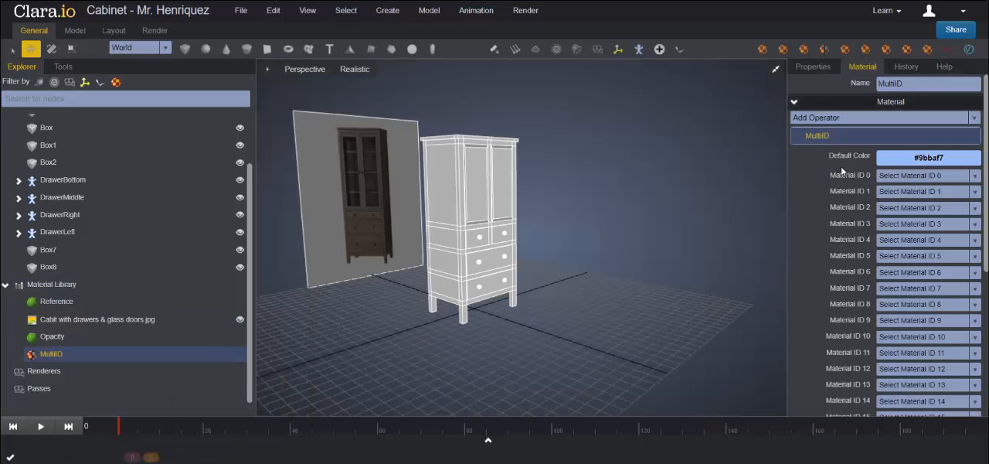
left_click_drag(910, 84, 861, 84)
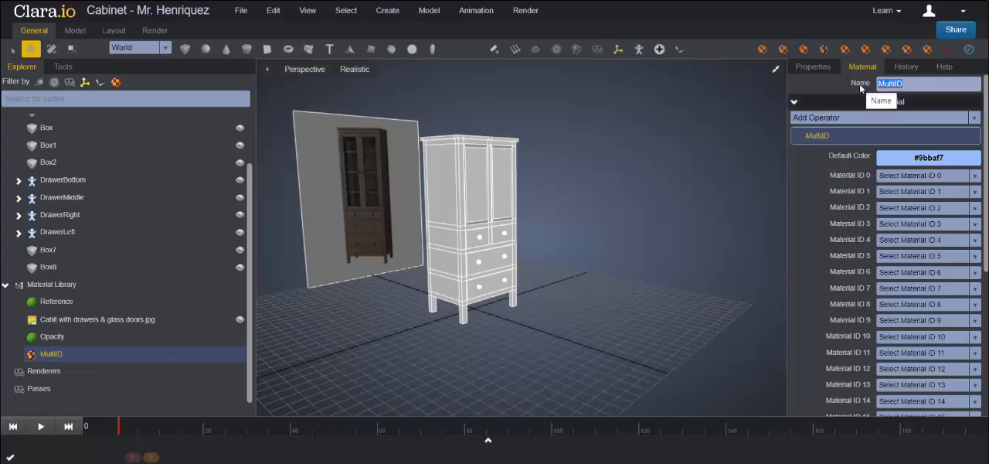
type("GlassDoors")
key("Return")
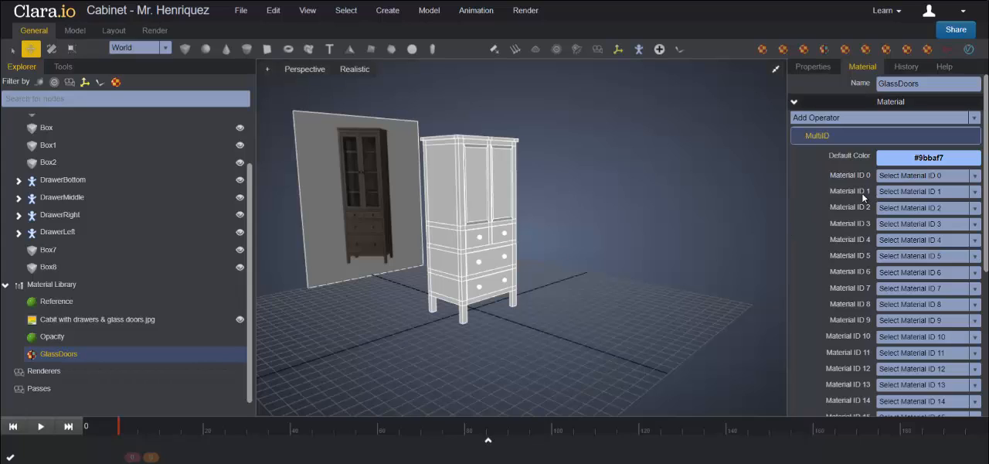
Step: Assign Opacity to Material ID 1 of GlassDoors and set the material's default color to the orange-brown #b16a05
left_click(976, 193)
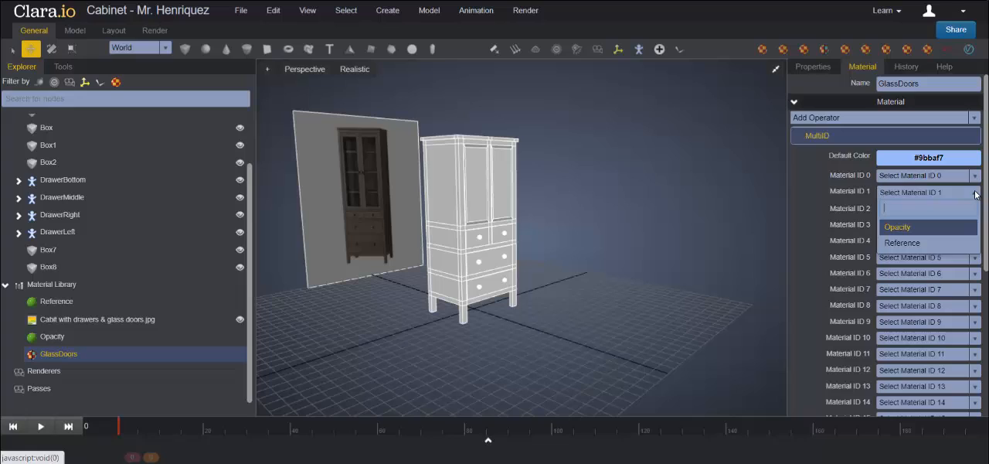
left_click(897, 228)
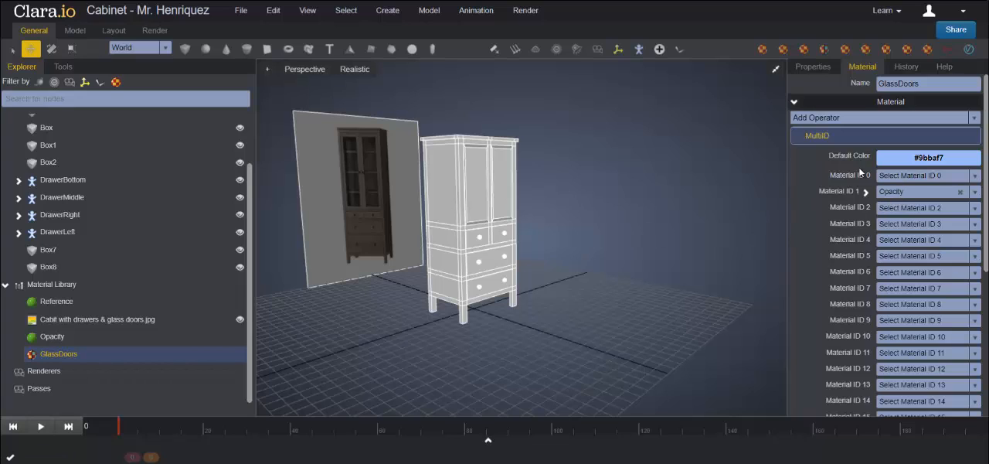
left_click(955, 160)
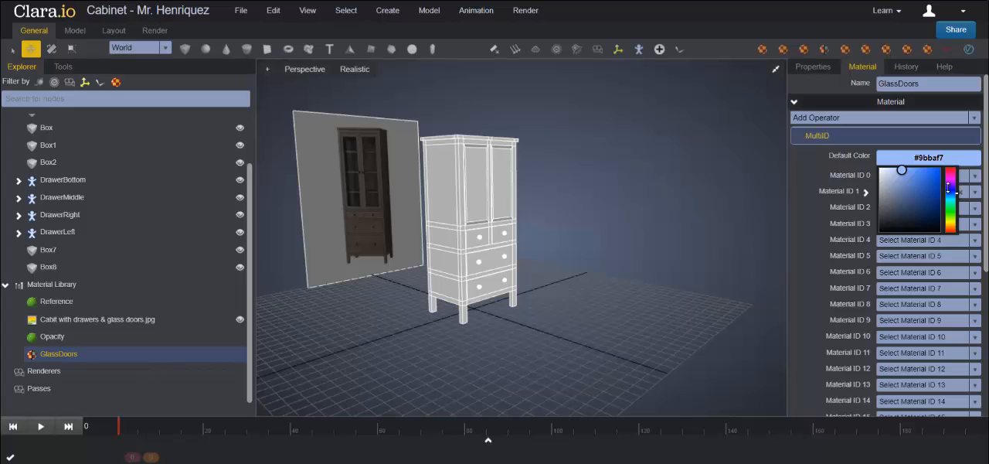
left_click_drag(953, 220, 955, 227)
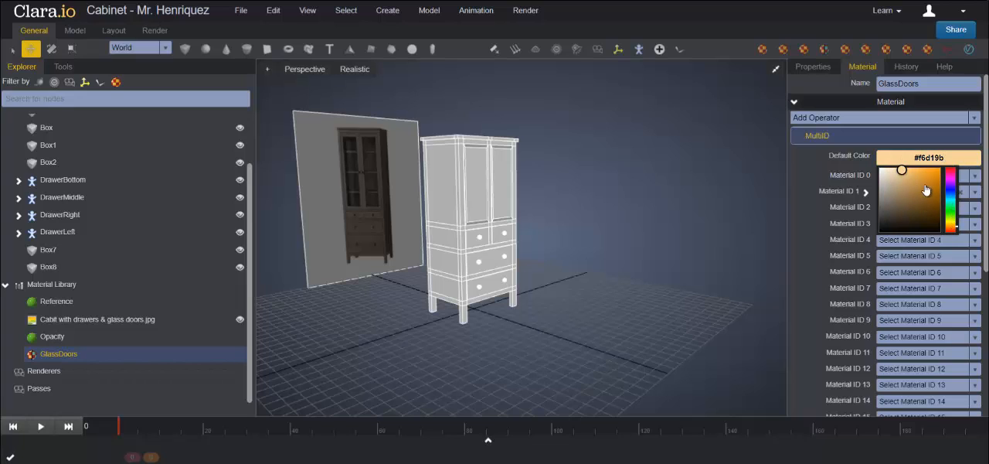
left_click_drag(926, 190, 938, 187)
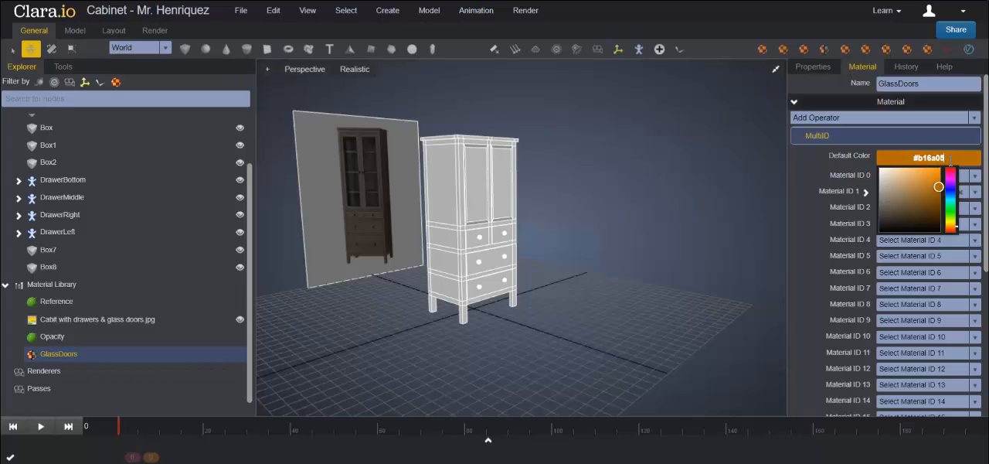
left_click(922, 157)
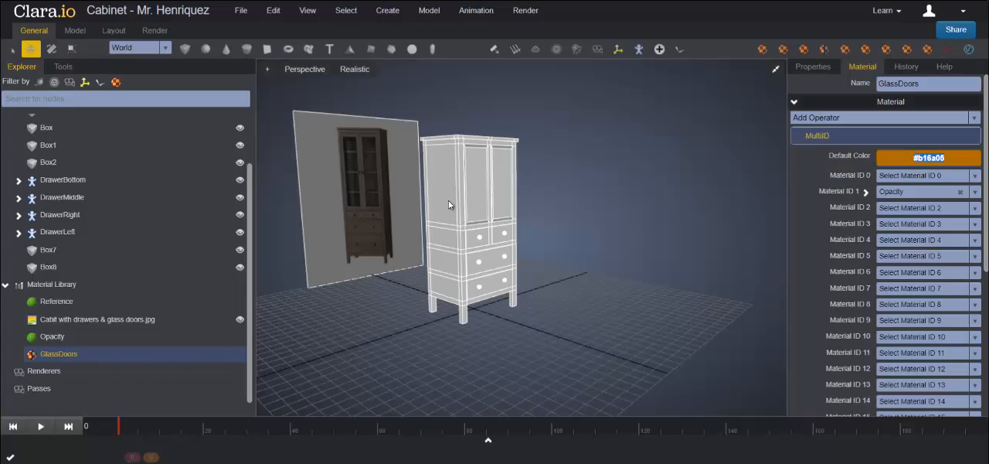
Step: Rename the right upper door object as DoorRight
left_click(499, 189)
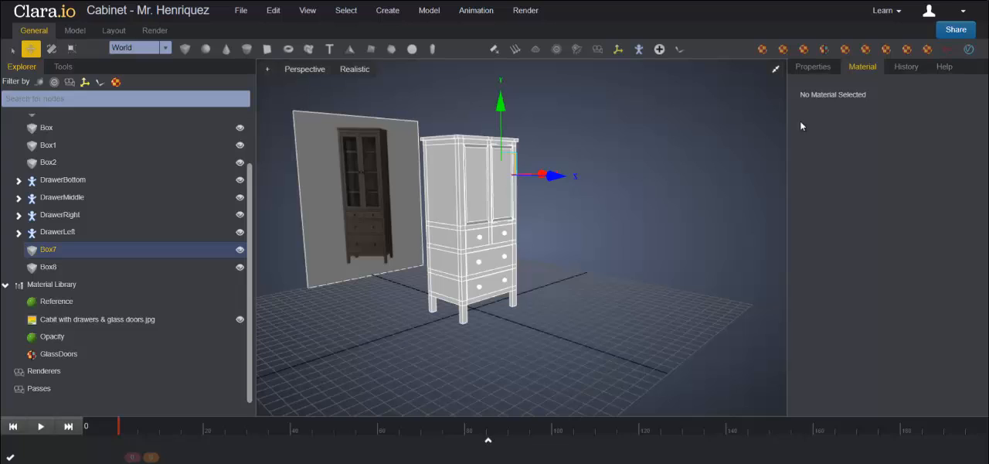
left_click(813, 68)
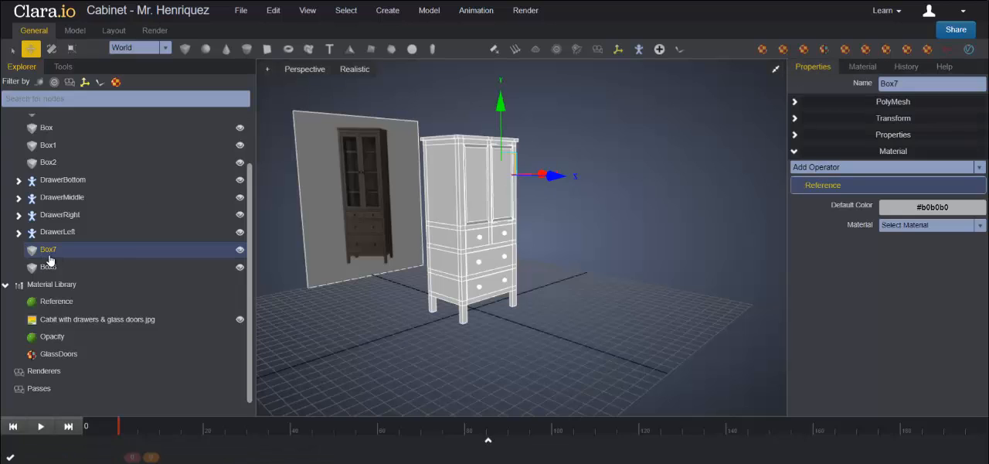
left_click(913, 83)
double_click(913, 83)
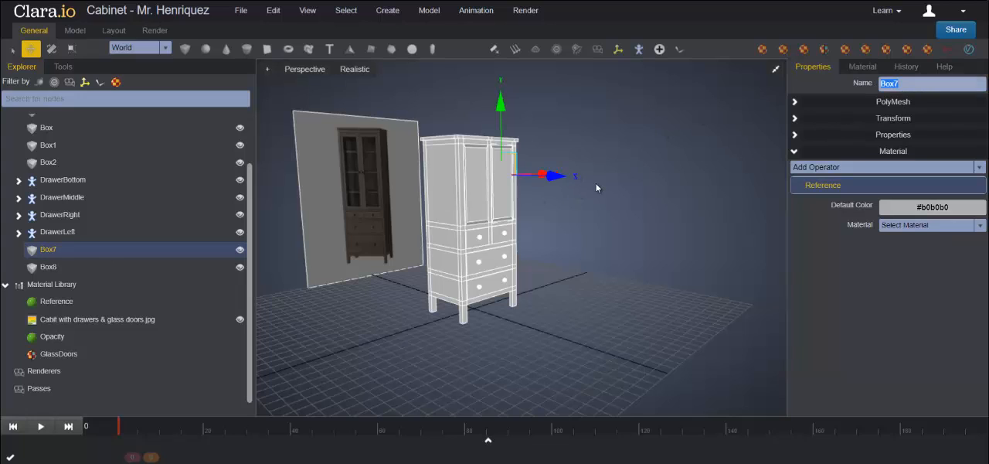
type("DoorRight")
key("Return")
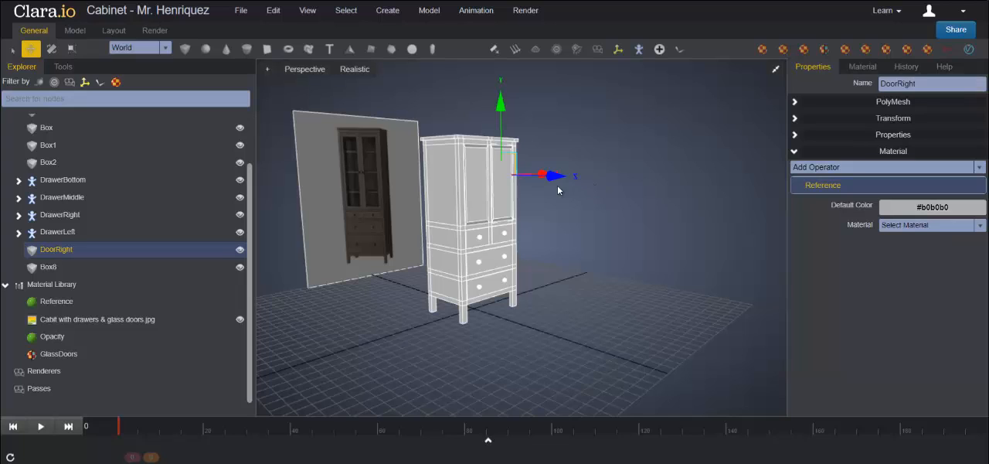
Step: Rename the left upper door object as DoorLeft
left_click(48, 267)
double_click(895, 84)
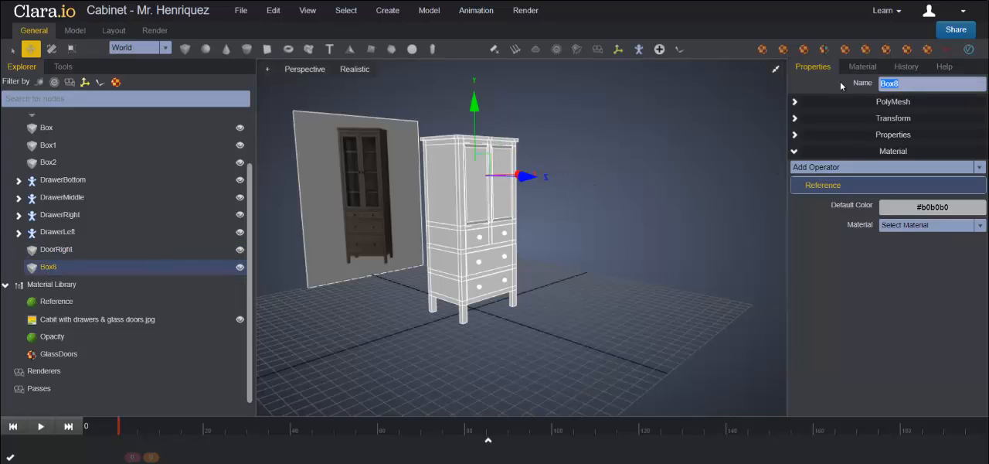
type("DoorLeft")
key("Return")
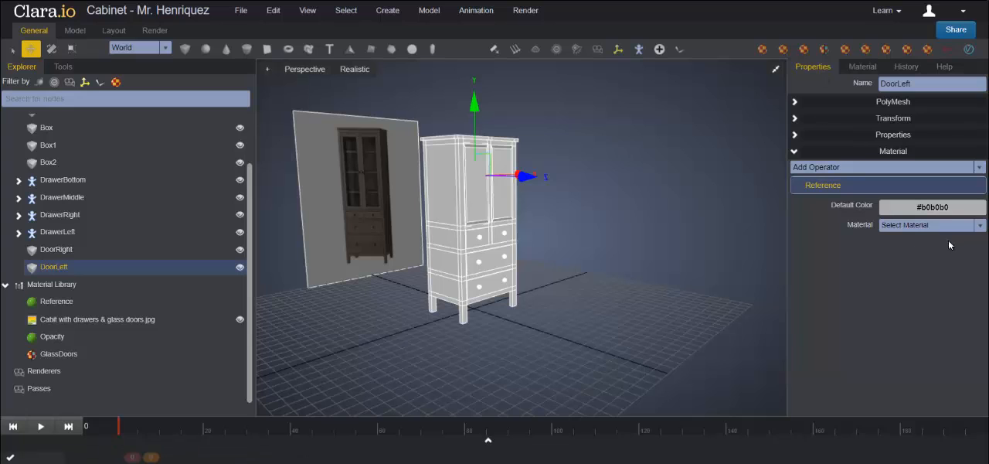
Step: Assign the GlassDoors material to the left door and examine its frame and glass panel up close
left_click(979, 227)
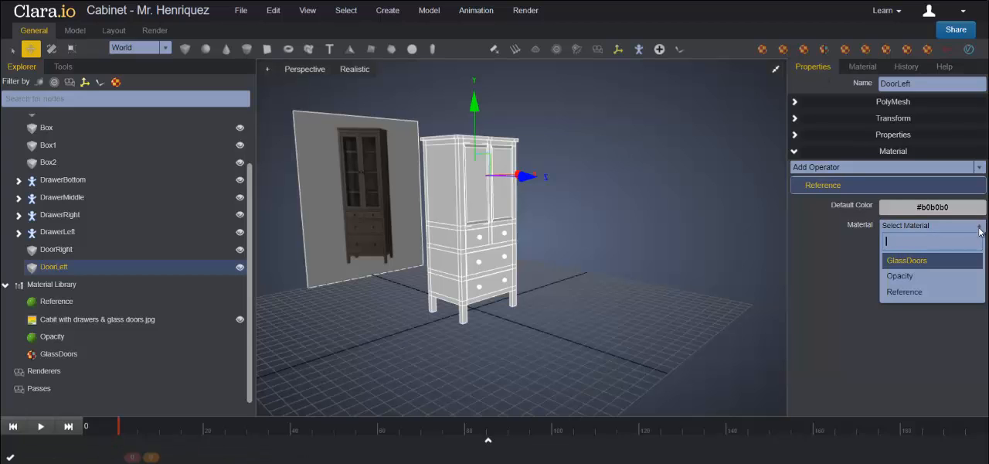
left_click(901, 261)
scroll(592, 224, "up", 5)
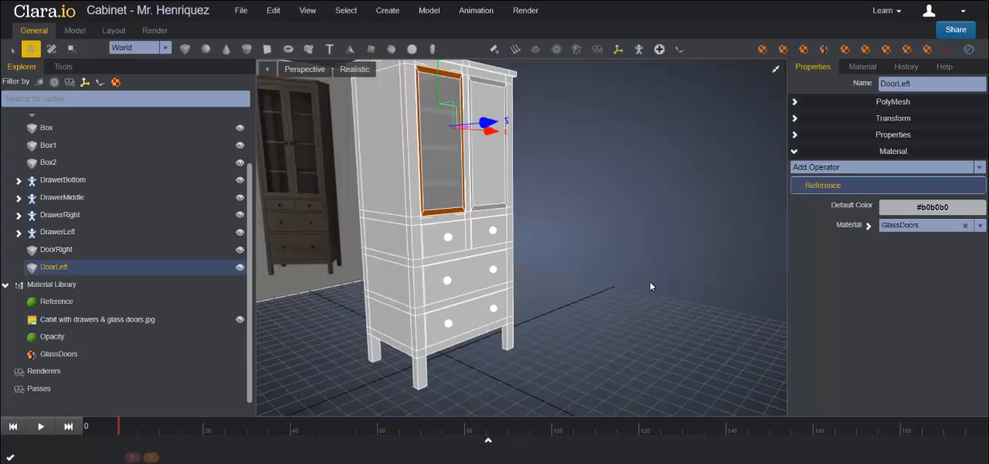
middle_click_drag(650, 283, 599, 300)
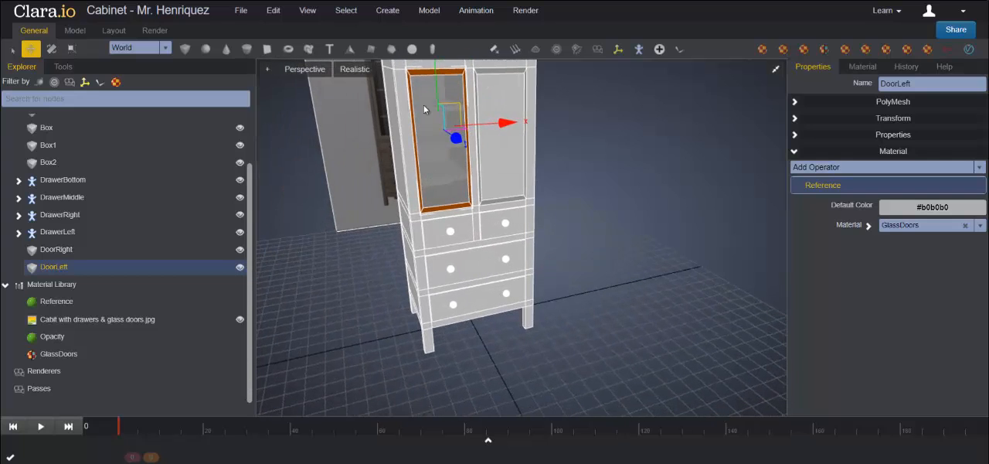
middle_click_drag(466, 164, 499, 177)
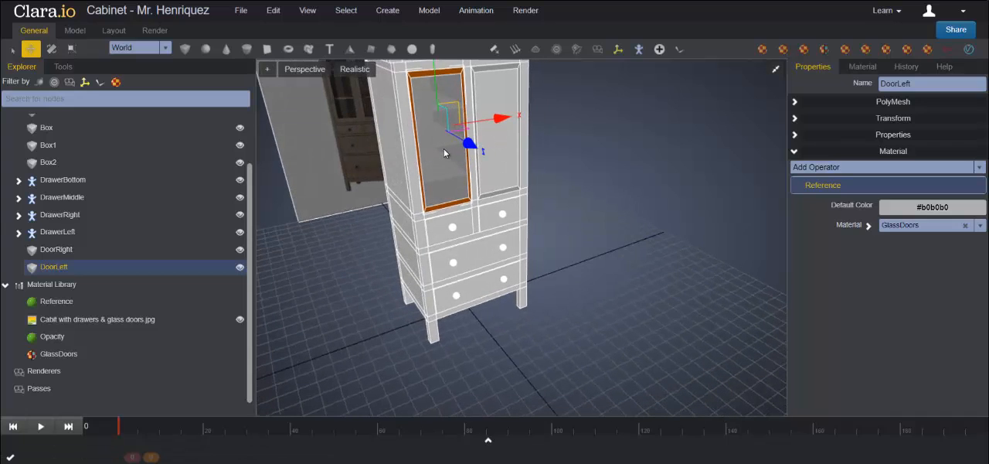
Step: Assign the GlassDoors material to the right door
left_click(506, 141)
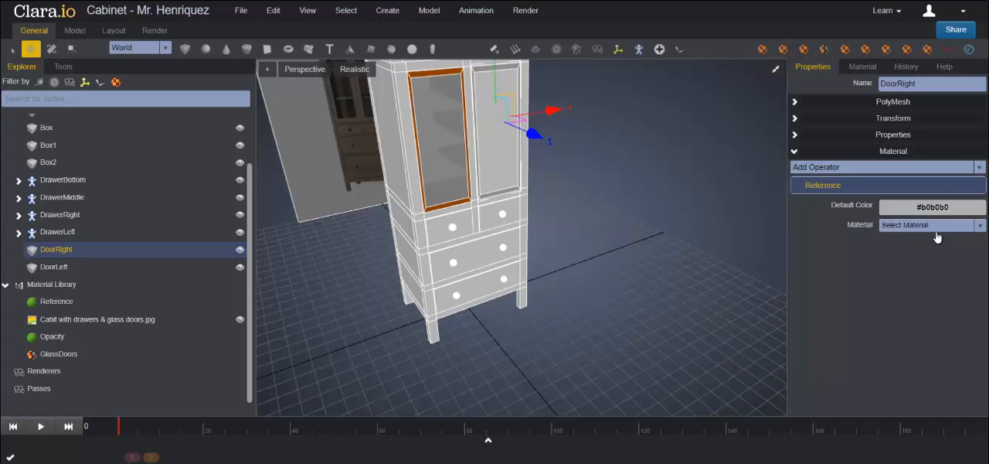
left_click(977, 226)
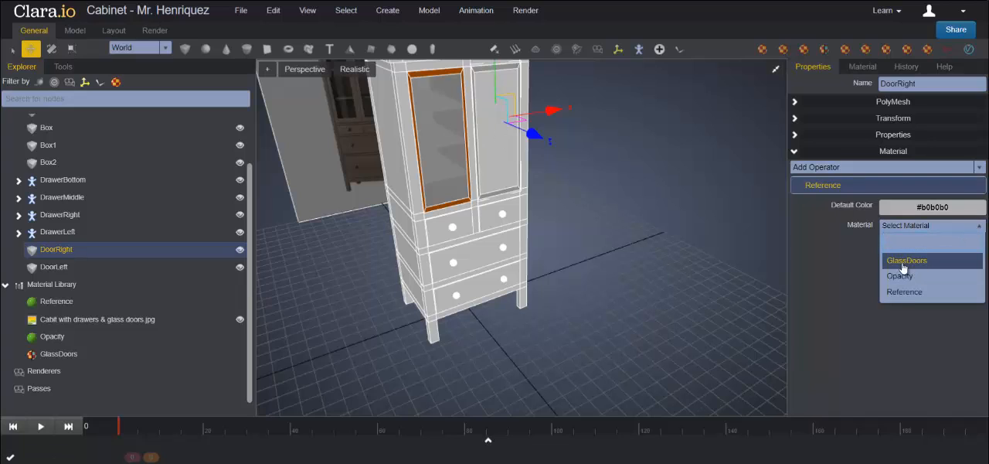
left_click(908, 262)
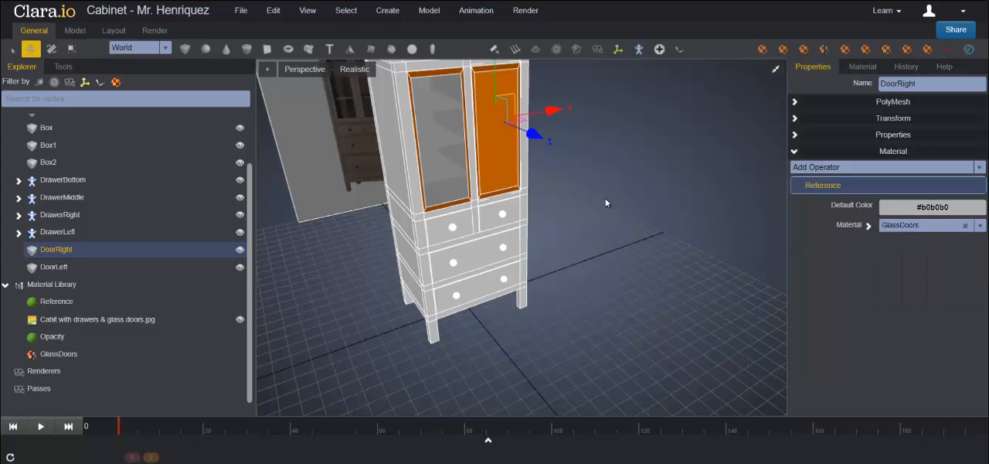
Step: Delete the right upper door, DoorRight, from the cabinet
left_click(609, 207)
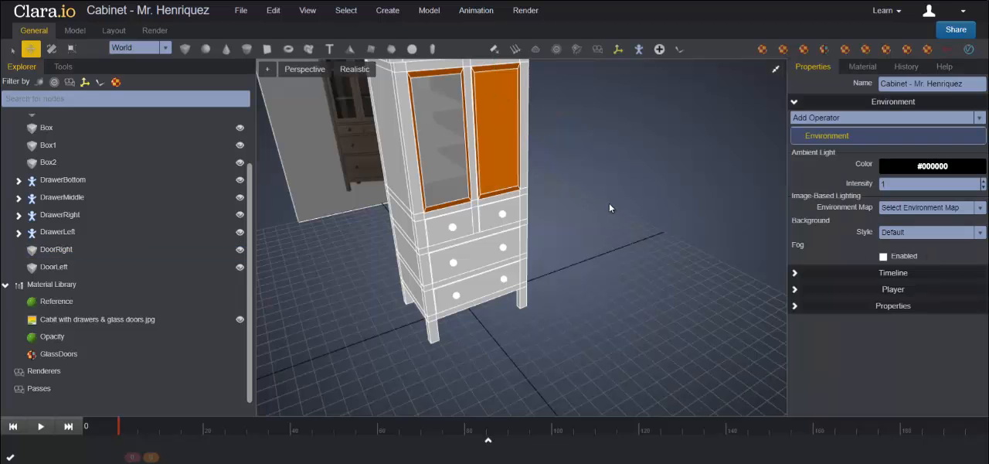
left_click(489, 130)
middle_click_drag(677, 213, 535, 166)
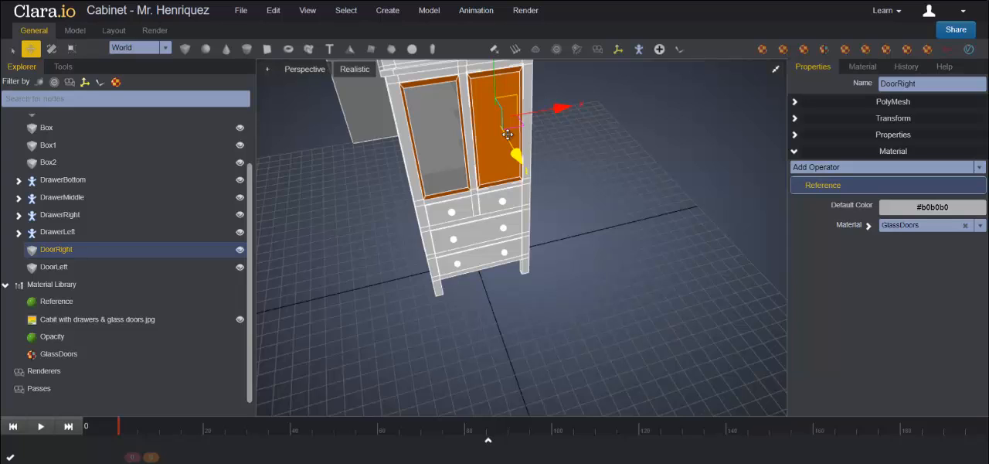
key("Delete")
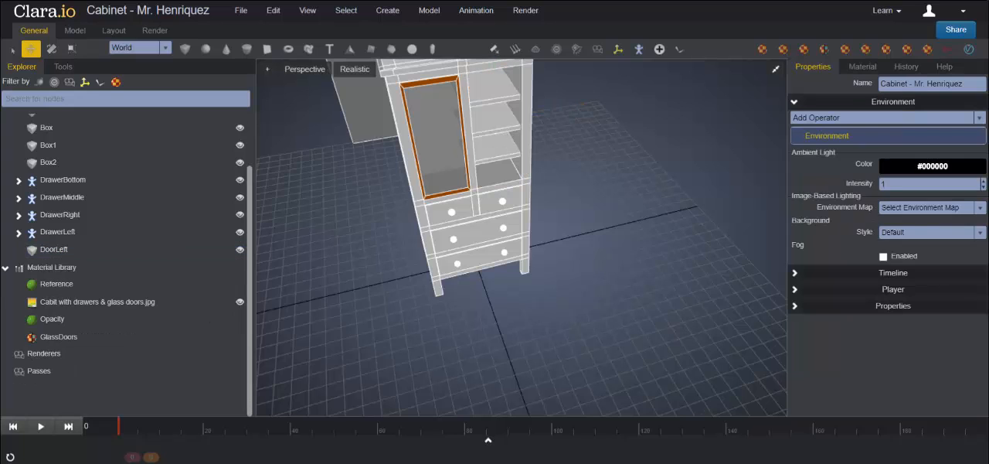
Step: Clone the left glass door and move the copy along X into the right upper opening
left_click(436, 135)
right_click(436, 135)
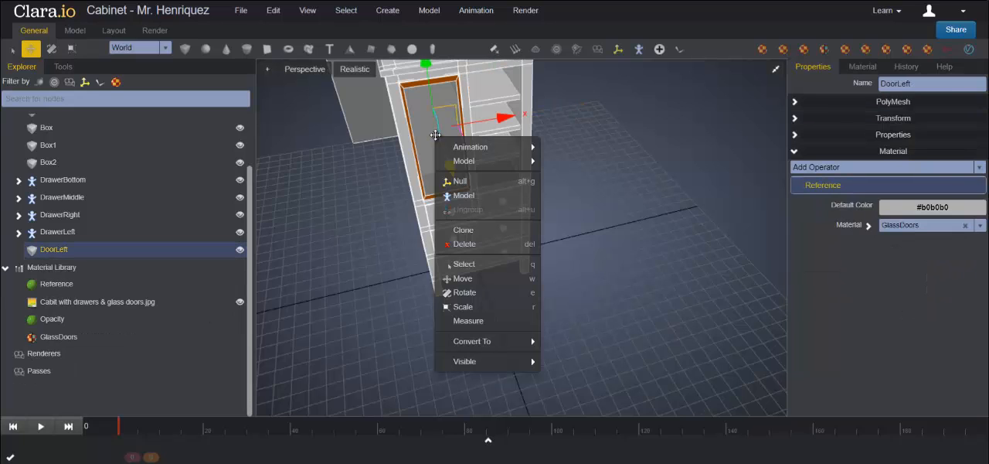
left_click(464, 229)
left_click(499, 170)
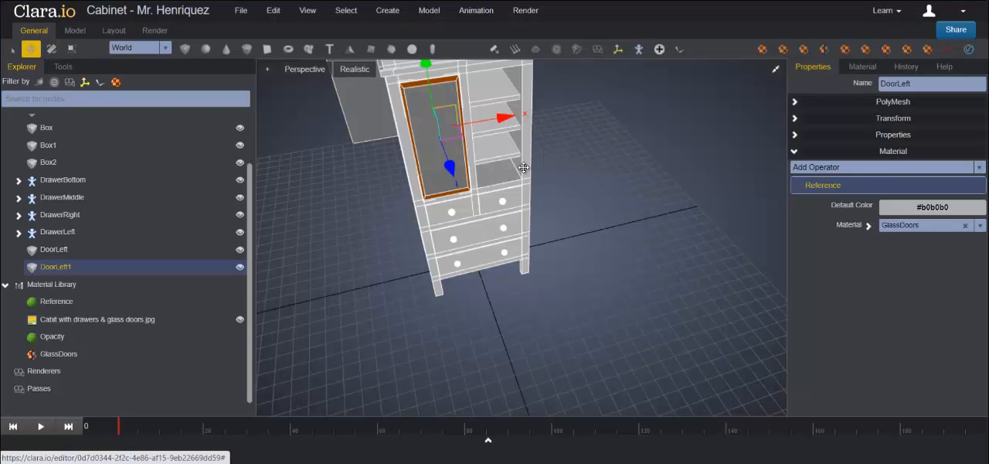
left_click_drag(501, 118, 547, 112)
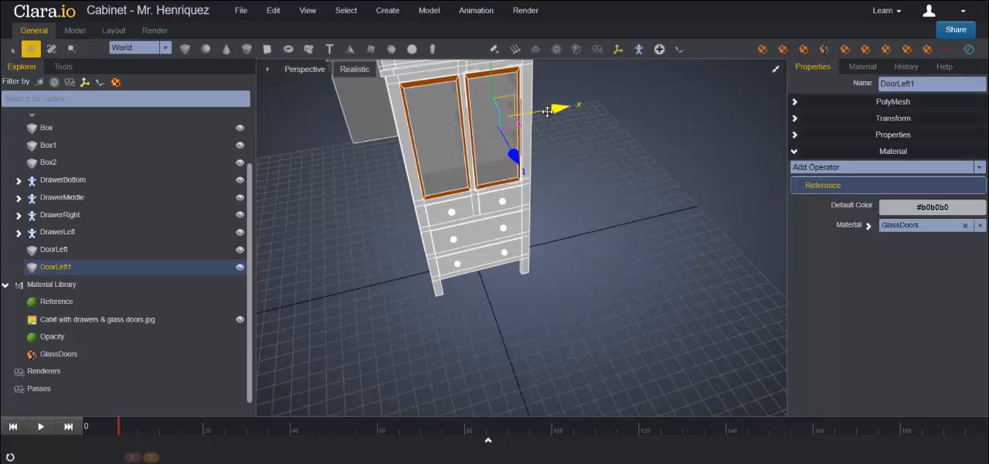
Step: Fine-tune the cloned door's X position in the enlarged front view so it fits the right opening
left_click(776, 69)
left_click(776, 248)
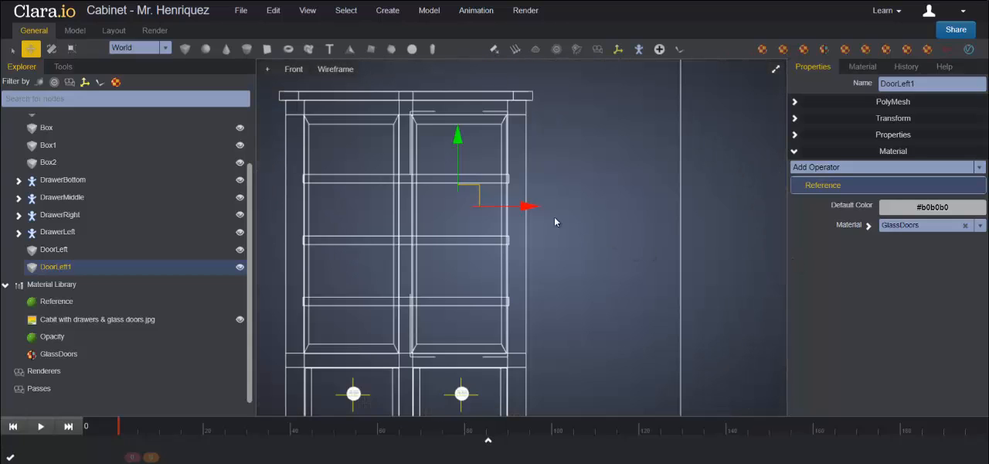
scroll(555, 222, "up", 2)
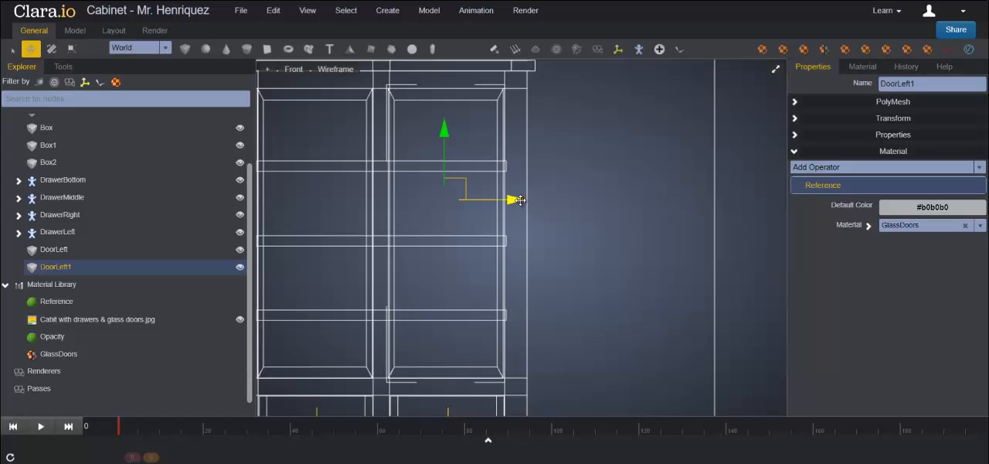
left_click_drag(518, 199, 519, 199)
left_click(773, 69)
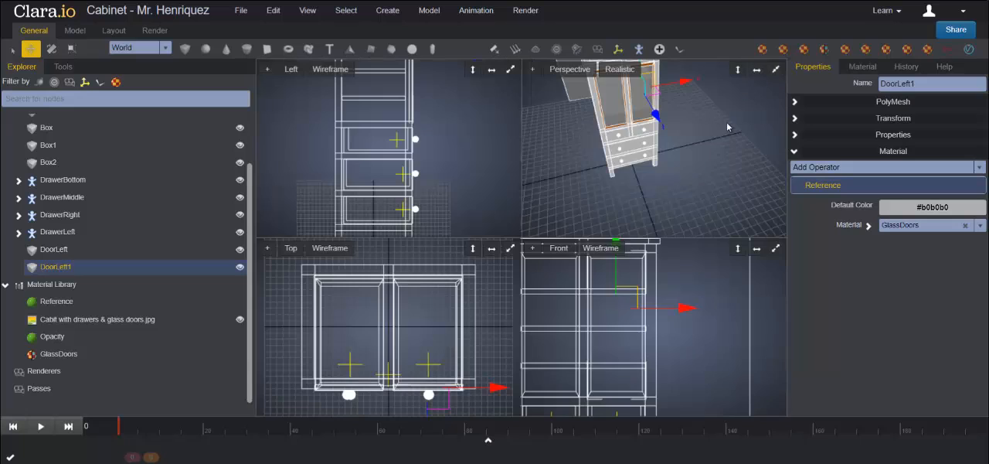
left_click(775, 69)
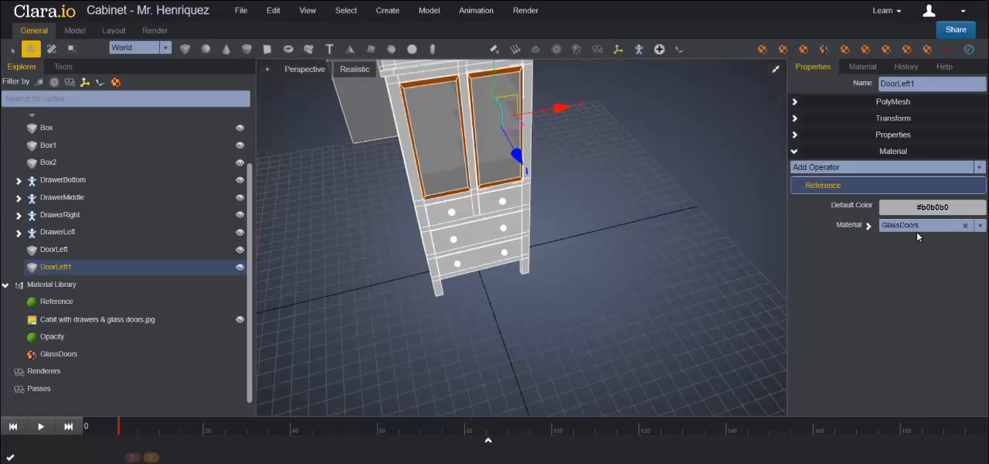
Step: Rename the cloned right door object as DoorRight
left_click(464, 102)
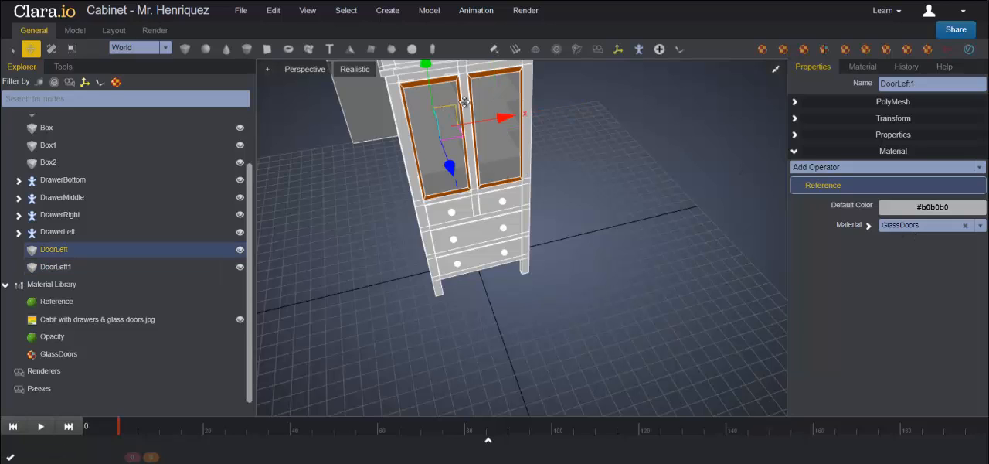
left_click(496, 91)
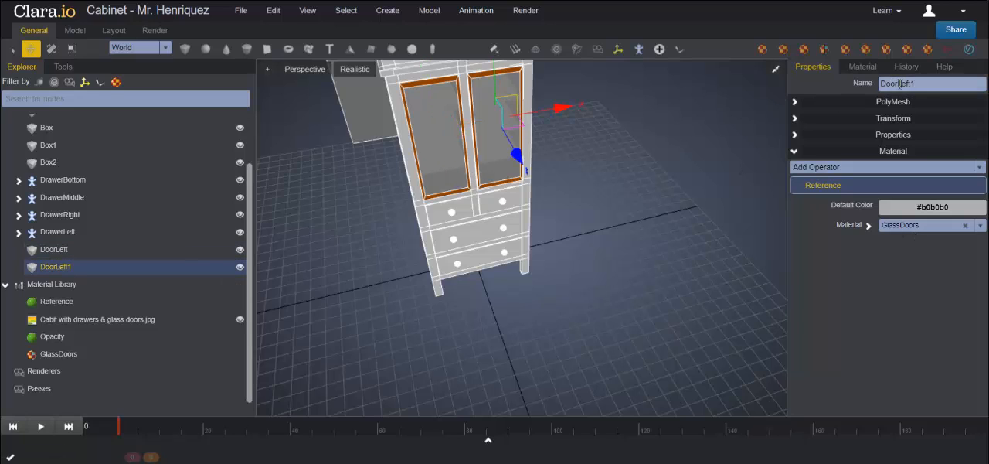
left_click_drag(900, 84, 955, 88)
type("Right")
key("Return")
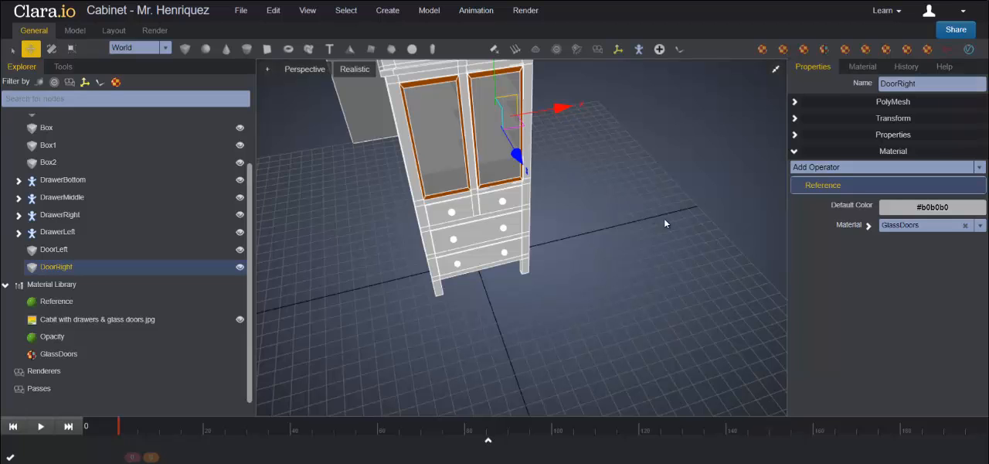
Step: Create a new Standard material in the Material Library and name it Cabinet
middle_click_drag(666, 222, 706, 197)
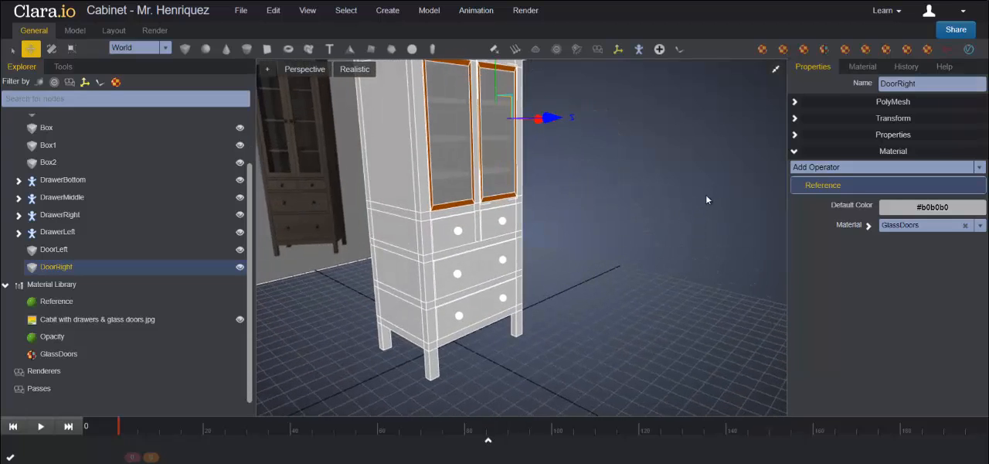
left_click(395, 186)
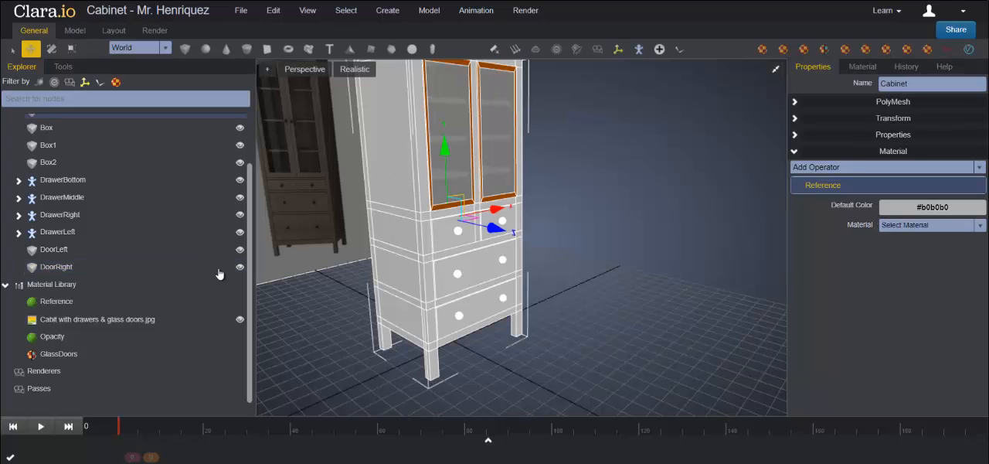
right_click(65, 291)
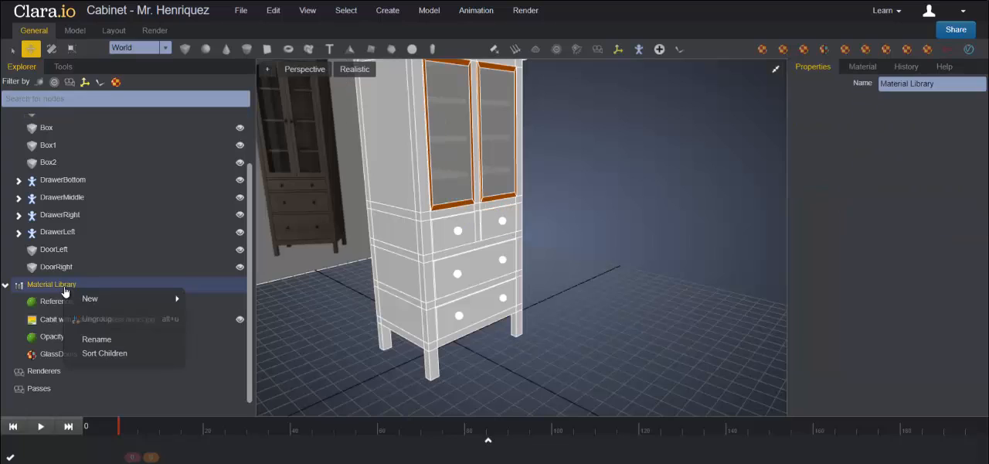
mouse_move(123, 298)
left_click(219, 315)
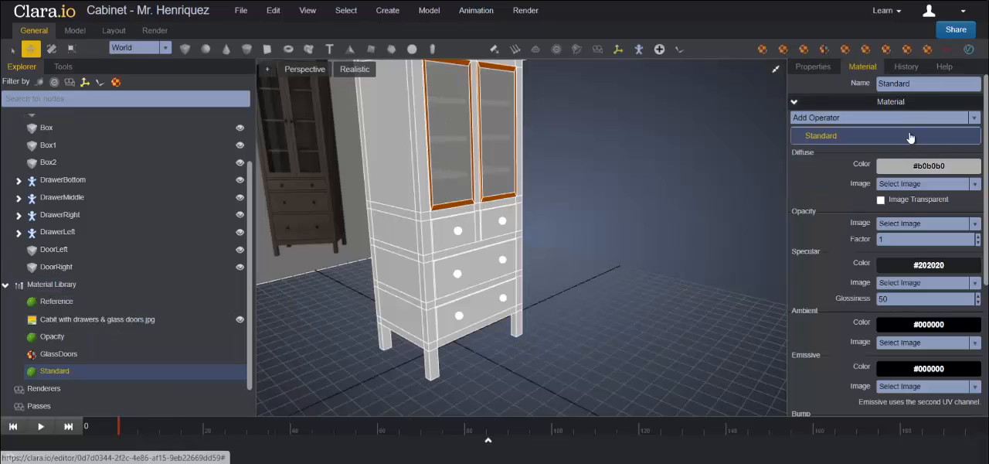
type("Cabinet")
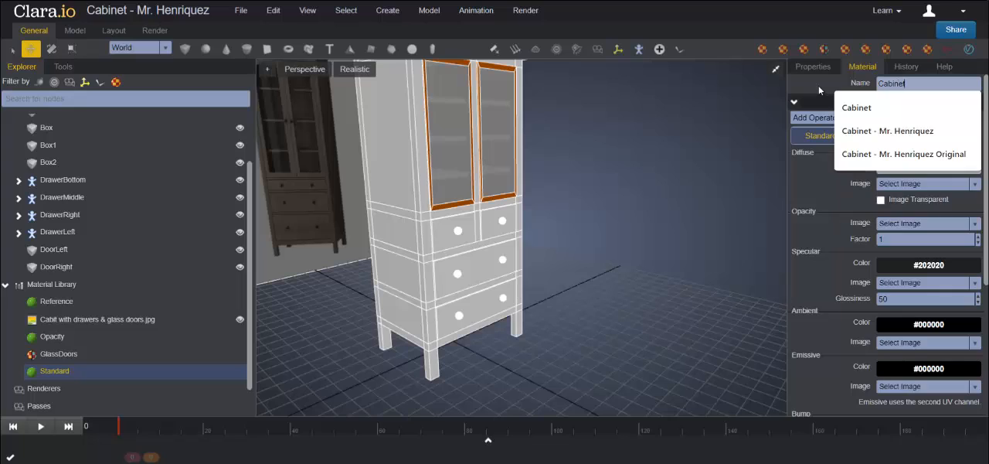
key("Return")
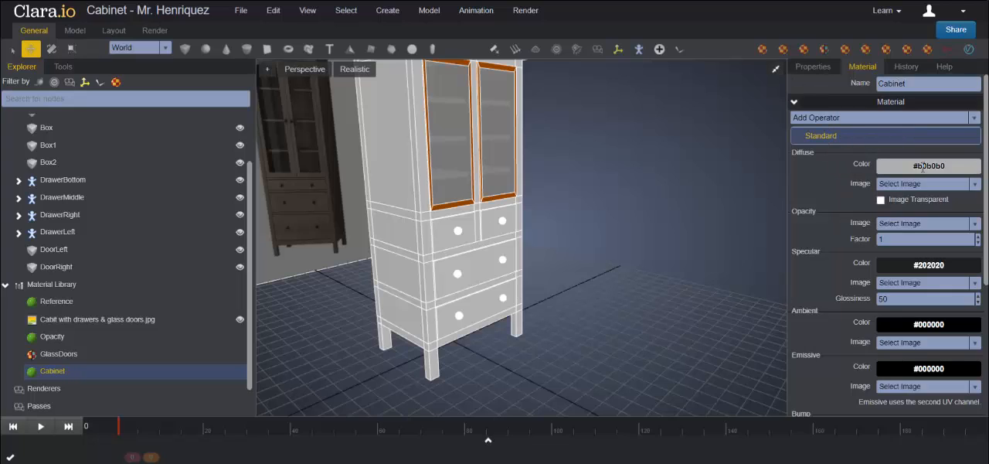
Step: Set the Cabinet material's diffuse color to #b16a05
left_click(961, 166)
left_click_drag(919, 167, 891, 165)
type("#b16a06")
key("Return")
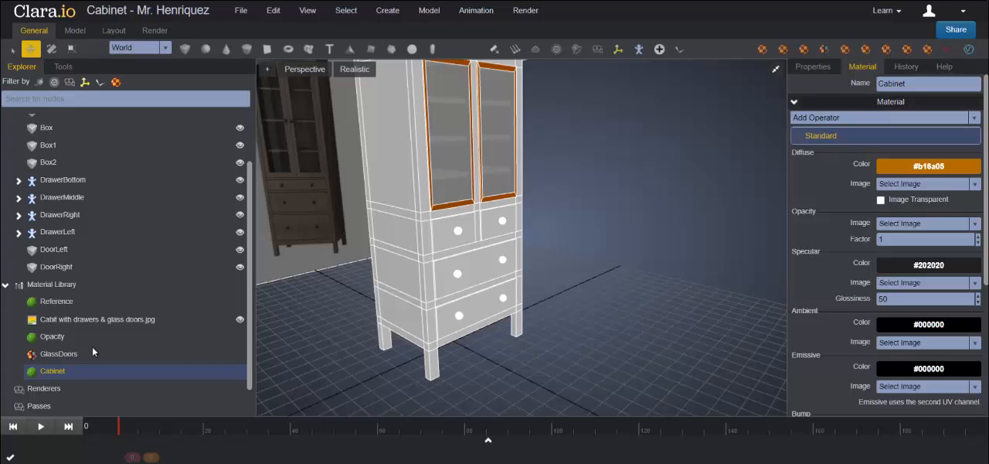
Step: Apply the Cabinet material to the main cabinet body
left_click_drag(51, 375, 398, 233)
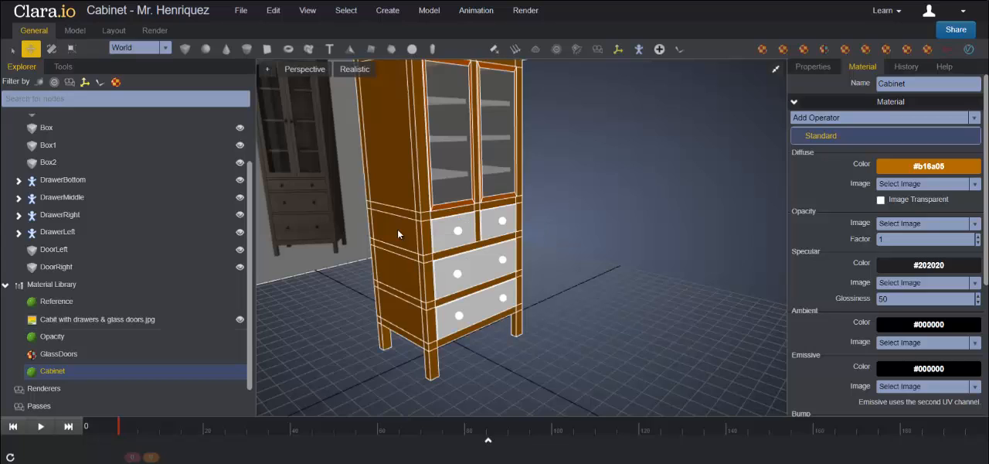
left_click(600, 259)
right_click_drag(618, 287, 549, 167)
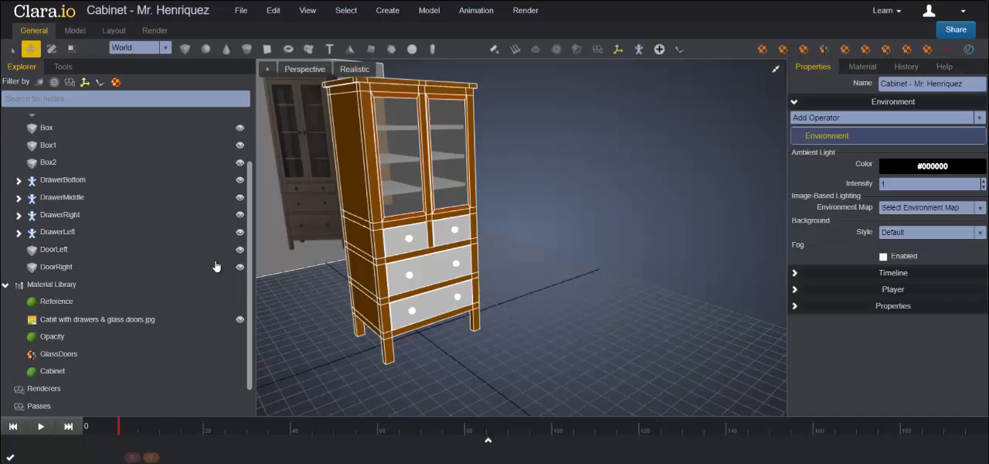
Step: Assign the Cabinet material to Box3, the box of the DrawerBottom group
left_click(17, 181)
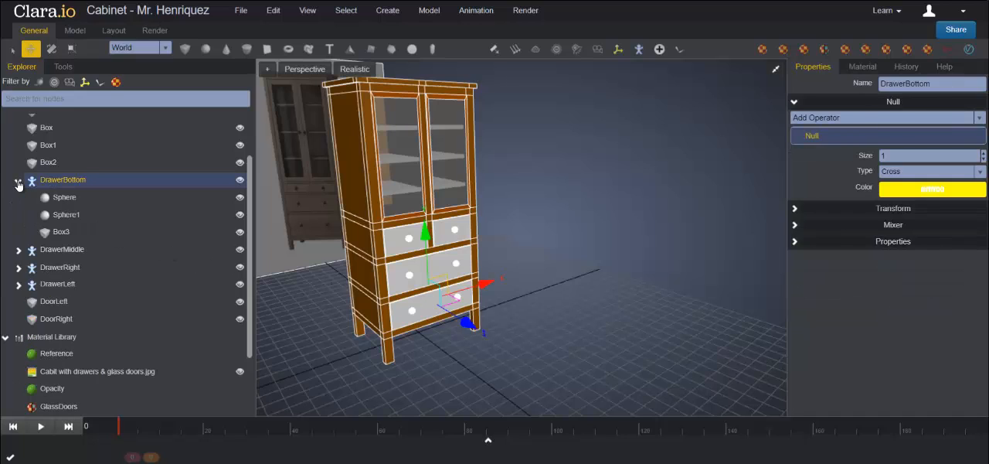
left_click(65, 233)
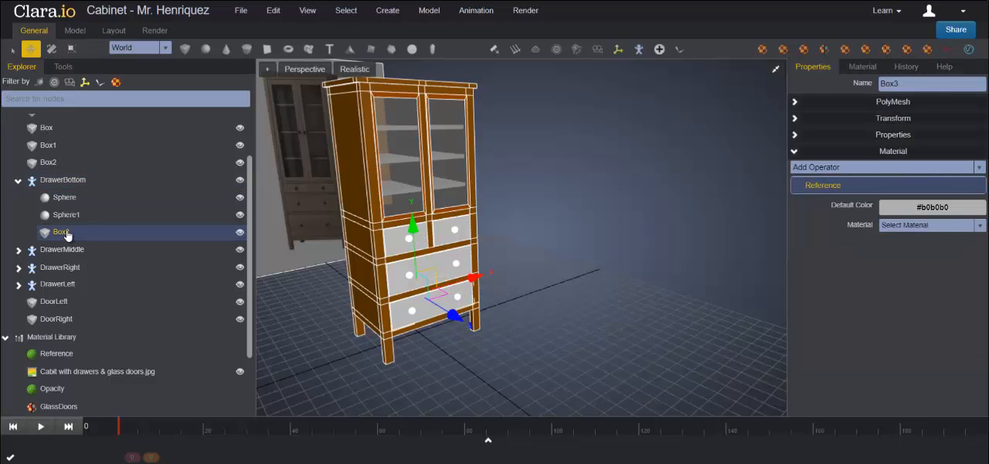
left_click(979, 225)
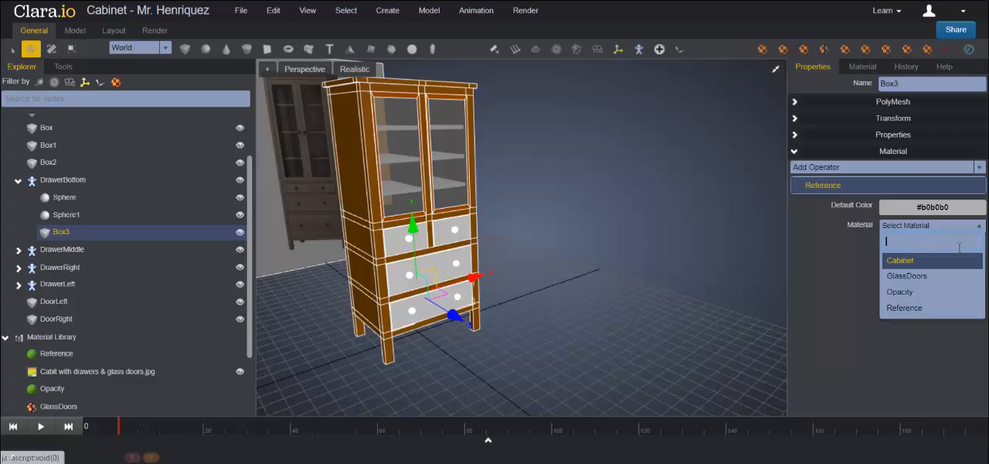
left_click(908, 262)
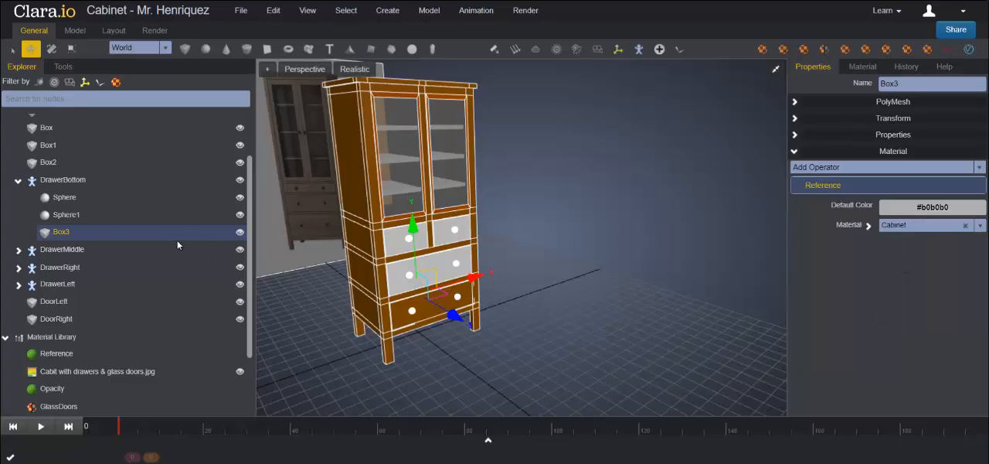
Step: Assign the Cabinet material to both knobs of the bottom drawer, Sphere1 and Sphere
left_click(85, 215)
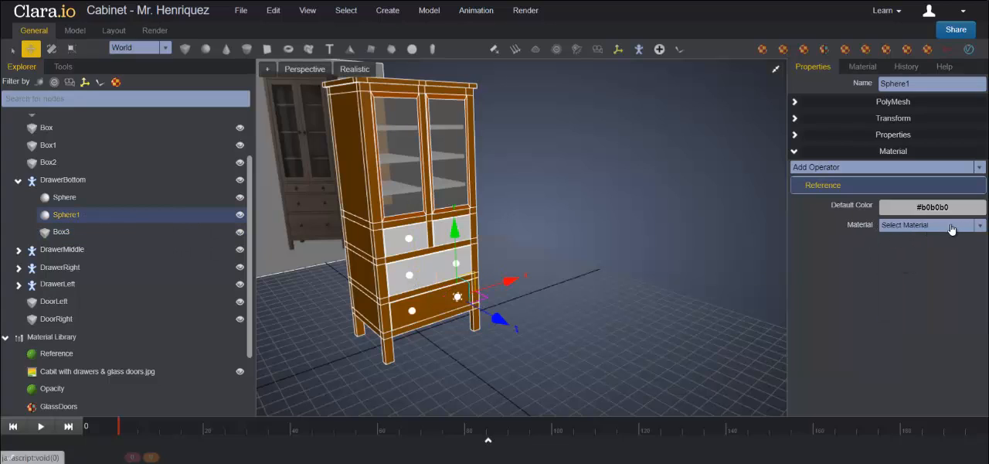
left_click(954, 225)
left_click(909, 262)
left_click(87, 199)
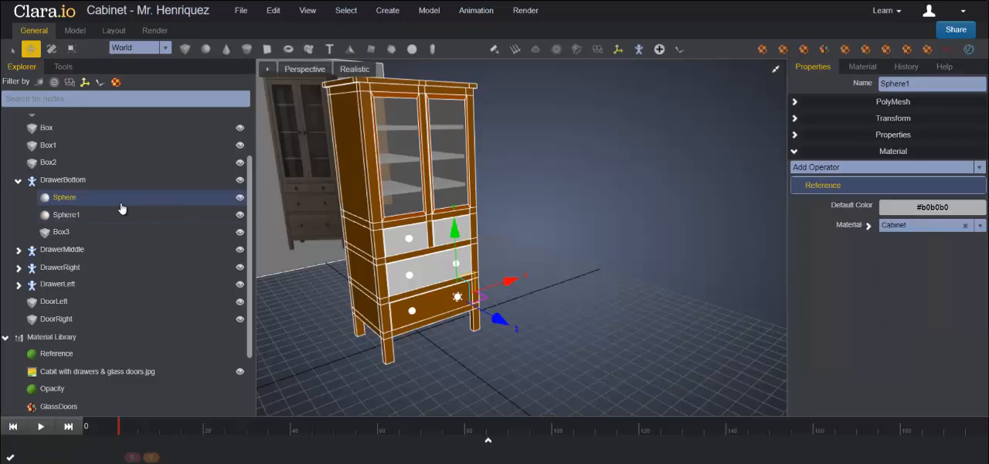
left_click(905, 226)
left_click(900, 261)
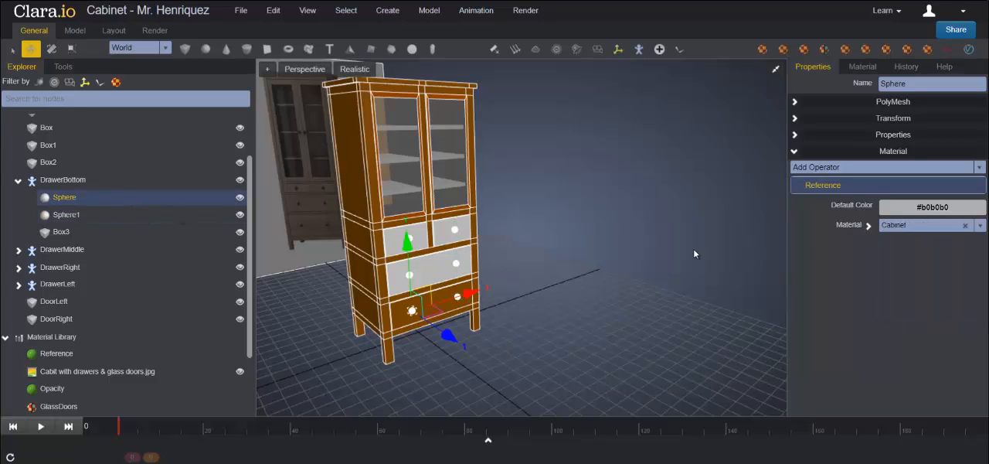
left_click(612, 240)
Step: Assign the Cabinet material to both knobs in the DrawerMiddle group, Sphere2 and Sphere3
mouse_move(611, 297)
middle_mouse_down()
mouse_move(573, 304)
mouse_move(575, 294)
mouse_move(598, 292)
middle_mouse_up()
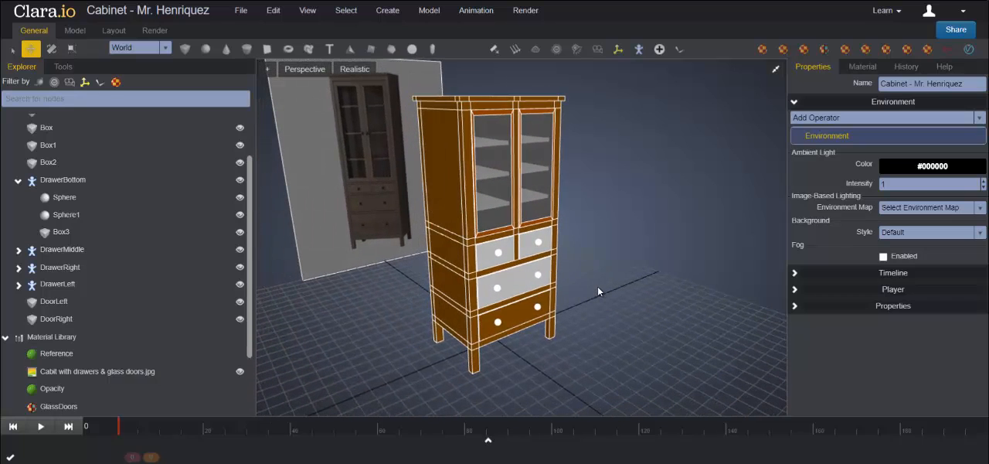
left_click(19, 181)
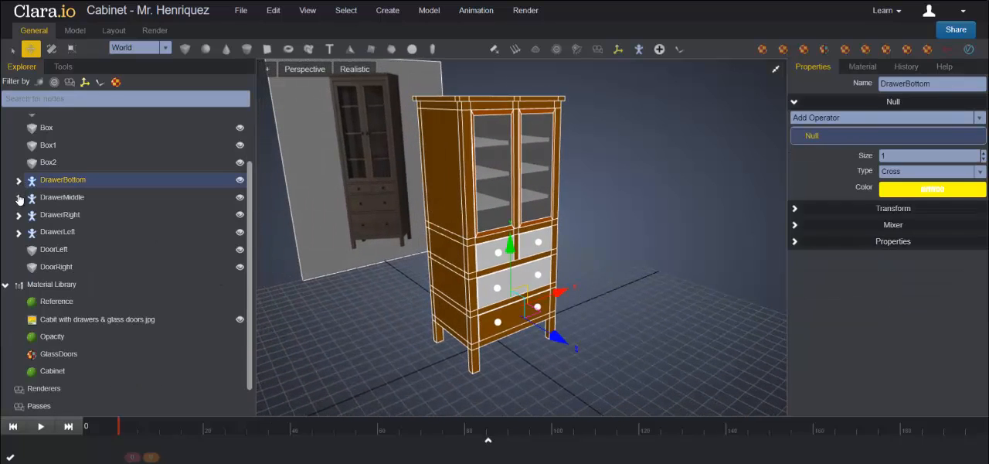
left_click(18, 198)
left_click(86, 221)
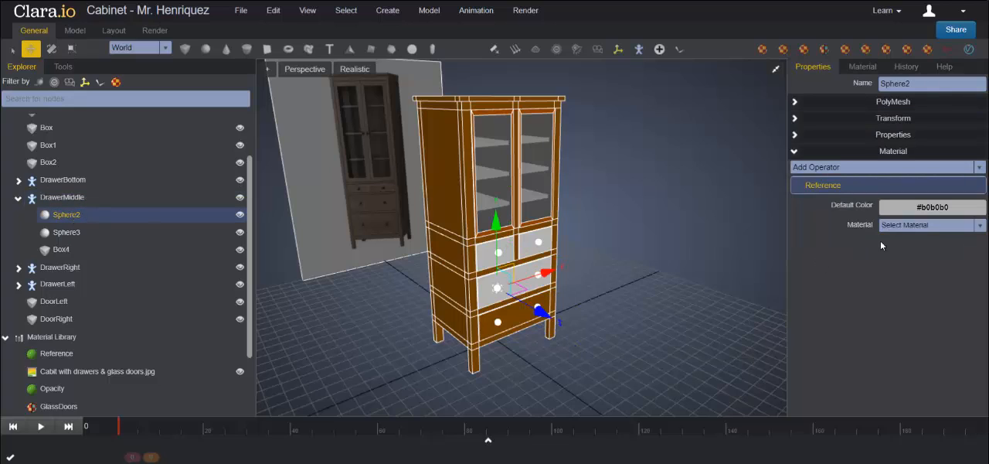
left_click(924, 225)
left_click(910, 258)
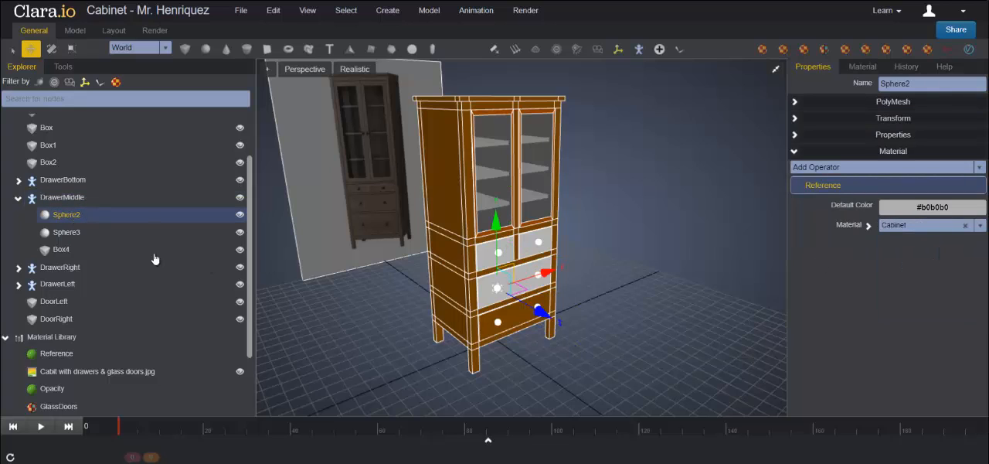
left_click(78, 232)
left_click(921, 226)
left_click(906, 262)
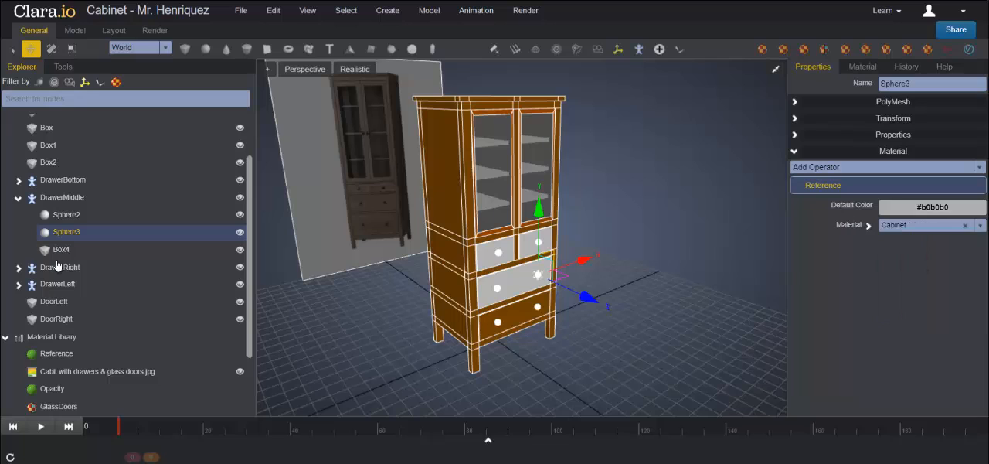
Step: Assign the Cabinet material to the middle drawer's box, Box4
left_click(62, 250)
left_click(901, 226)
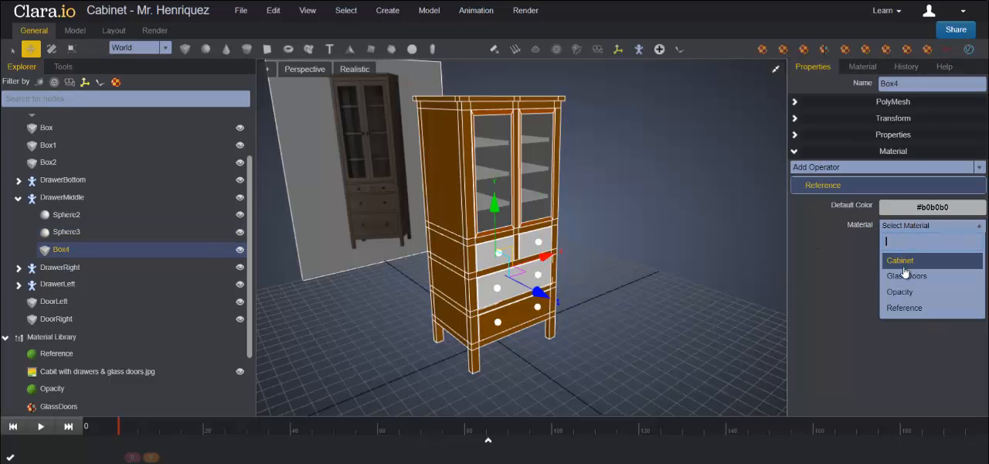
left_click(904, 261)
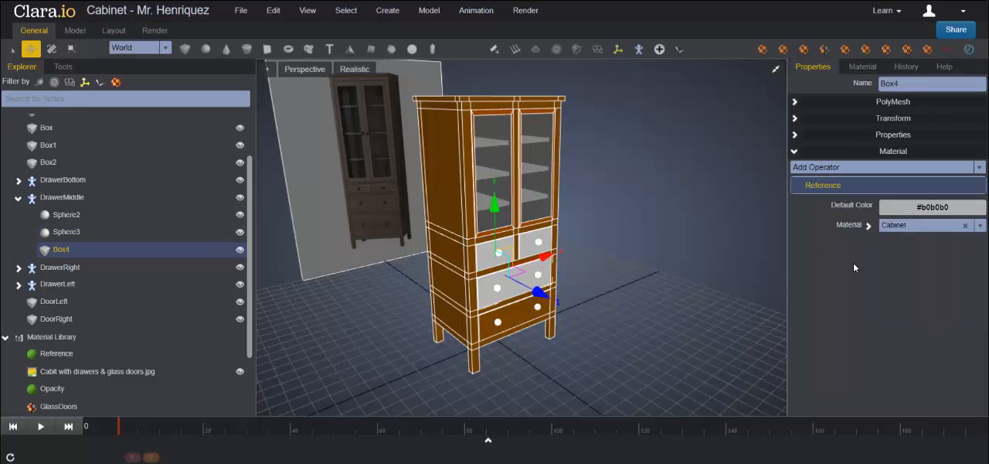
Step: Assign the Cabinet material to the knob Sphere4 and the box Box5 in the DrawerRight group
left_click(19, 198)
left_click(18, 215)
left_click(67, 232)
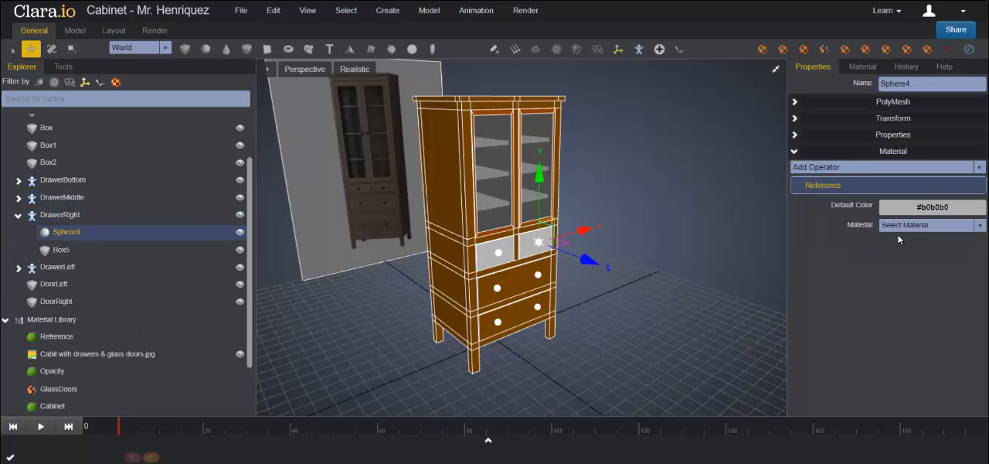
left_click(900, 226)
left_click(894, 264)
left_click(61, 249)
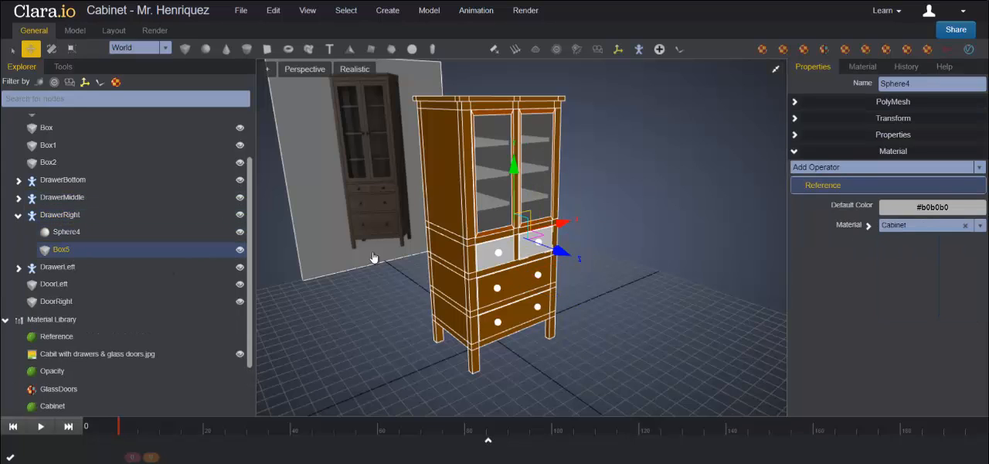
left_click(906, 227)
left_click(902, 259)
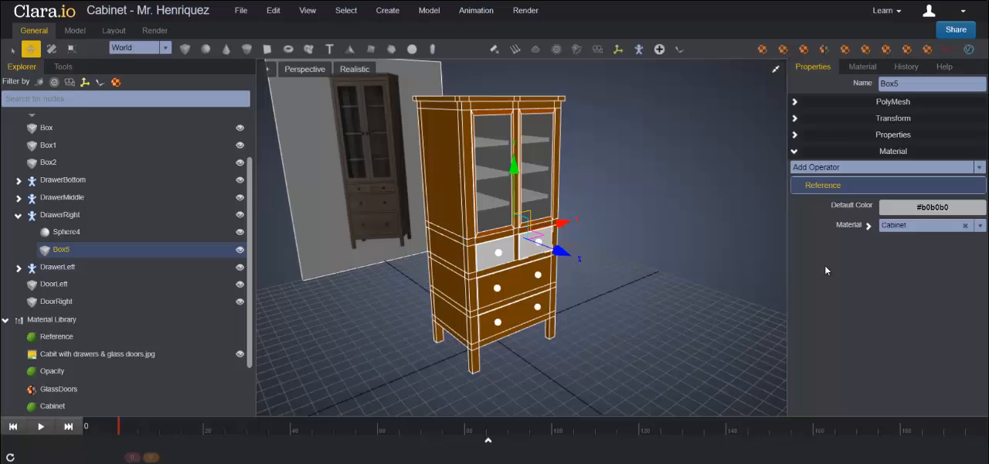
Step: Assign the Cabinet material to the knob Sphere5 and the box Box6 in the DrawerLeft group
left_click(17, 267)
left_click(67, 283)
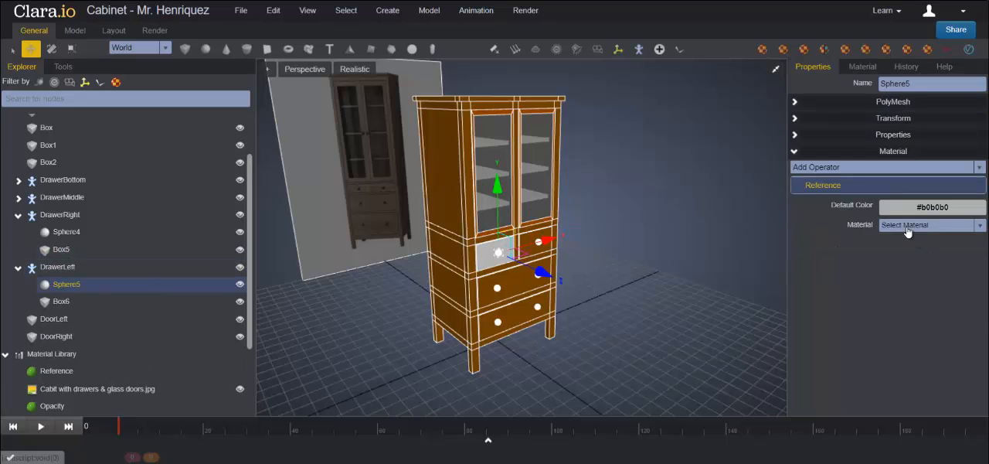
left_click(905, 226)
left_click(901, 260)
left_click(58, 301)
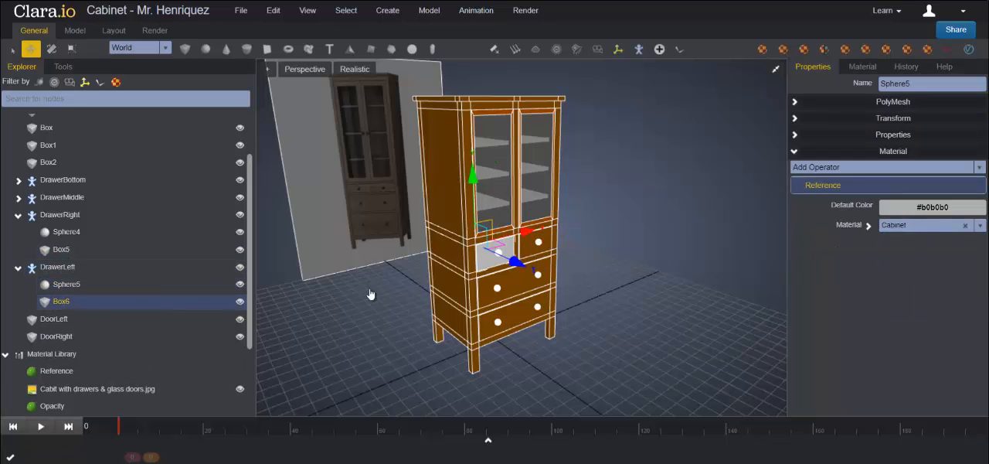
left_click(894, 230)
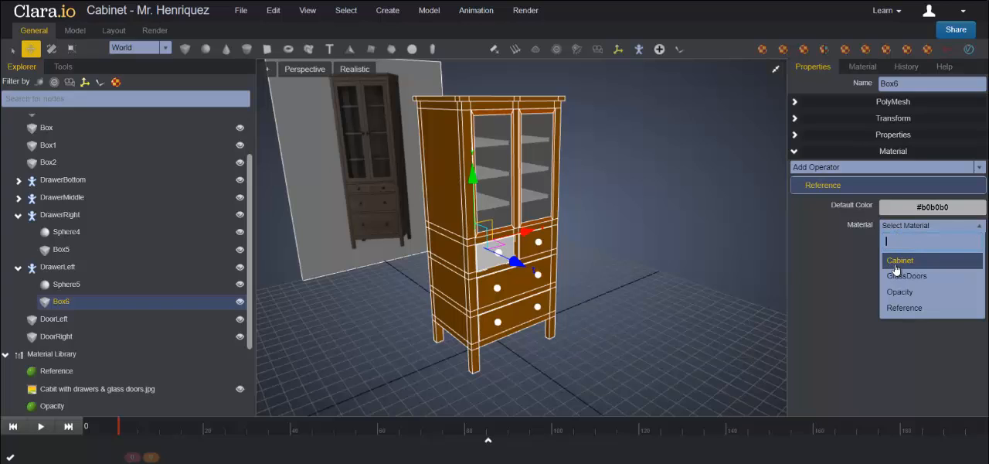
left_click(894, 262)
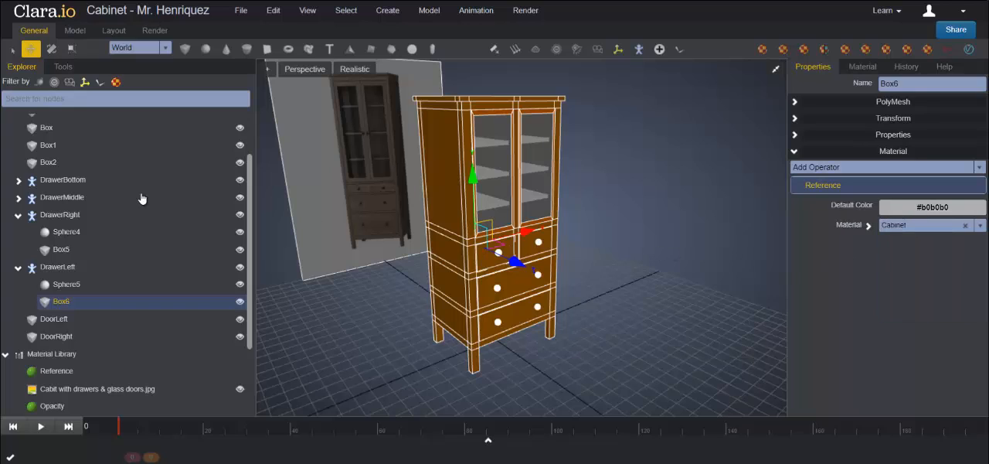
Step: Assign the Cabinet material to the three shelves behind the glass doors, Box, Box1 and Box2
left_click(49, 129)
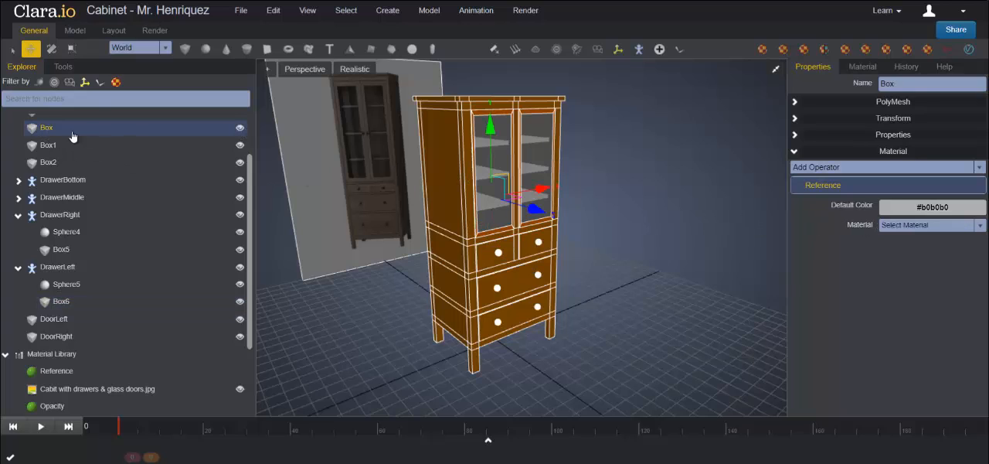
left_click(906, 225)
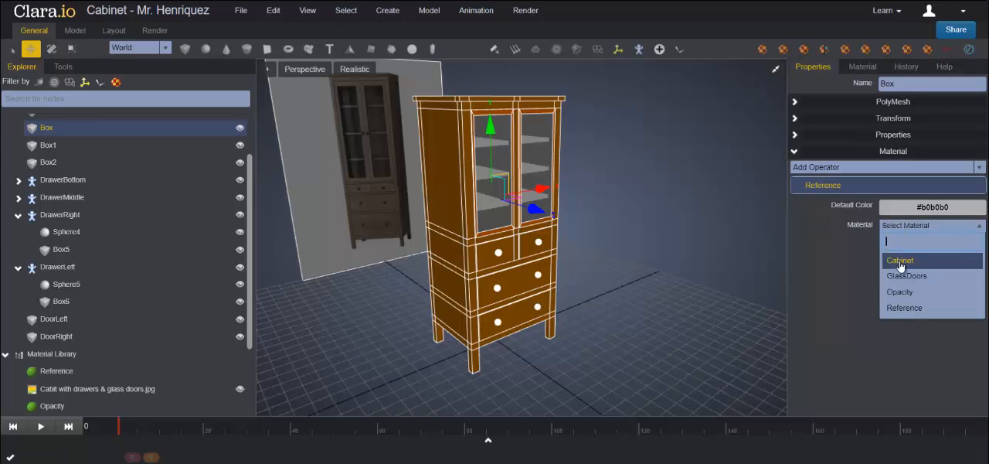
left_click(901, 262)
left_click(53, 147)
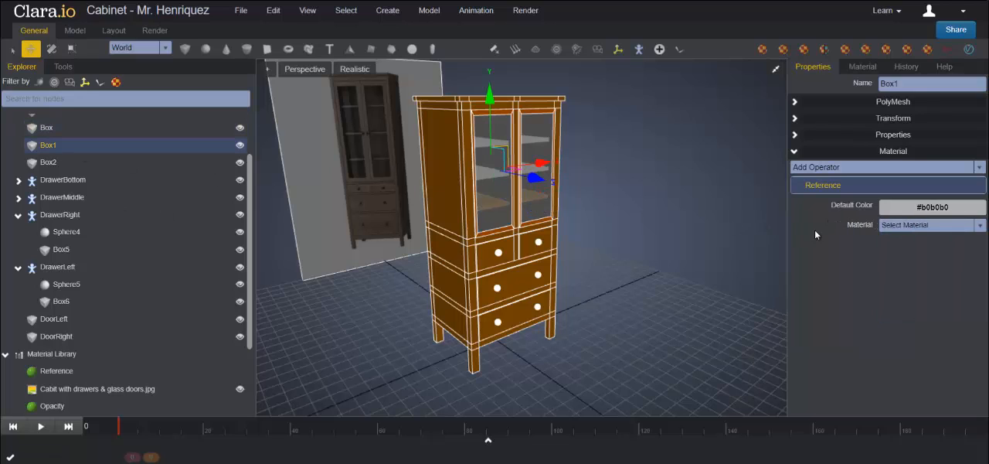
left_click(885, 229)
left_click(895, 261)
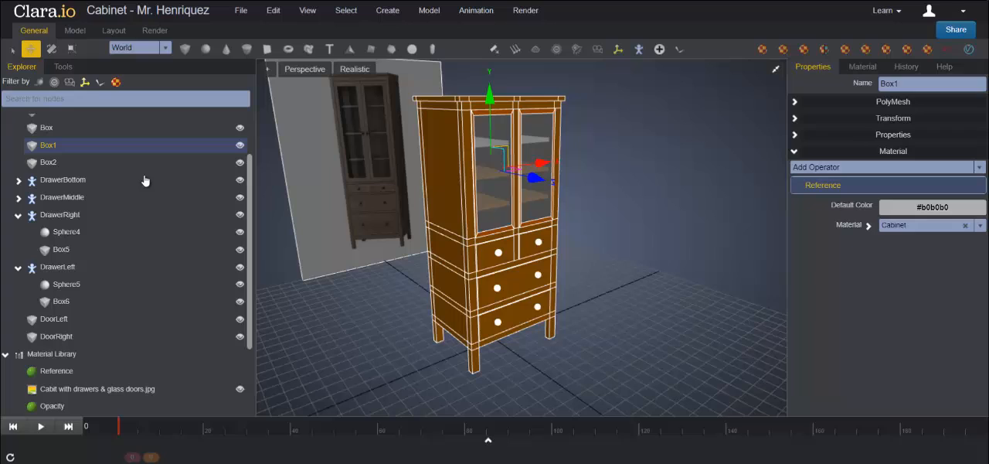
left_click(51, 163)
left_click(899, 226)
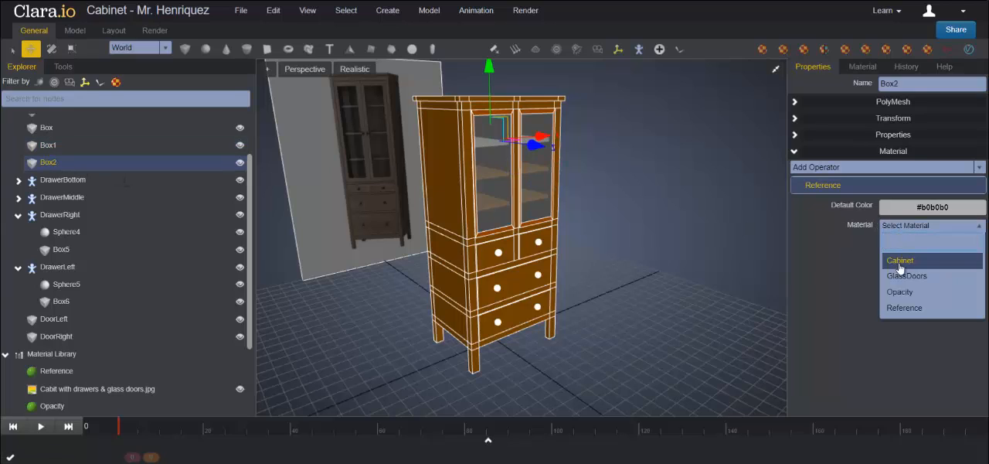
left_click(896, 261)
left_click(665, 230)
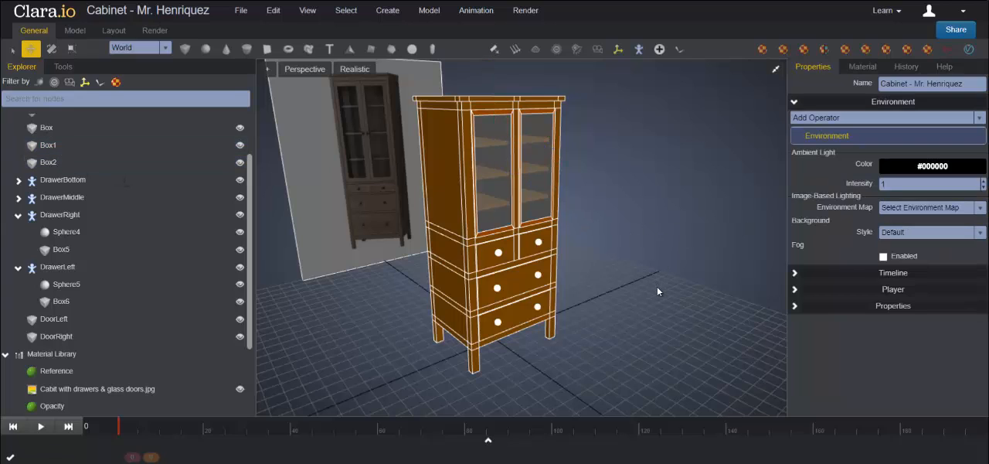
Step: Select the cabinet body, switch from the move tool to the select tool and turn off edge display in the perspective view
middle_click_drag(667, 297, 395, 196)
left_click(445, 215)
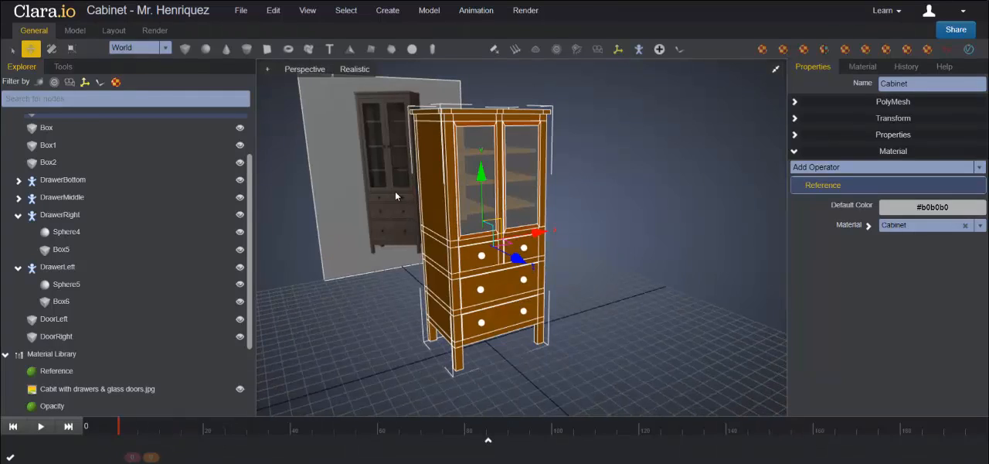
left_click(10, 48)
mouse_move(624, 253)
middle_mouse_down()
mouse_move(604, 256)
mouse_move(634, 257)
middle_mouse_up()
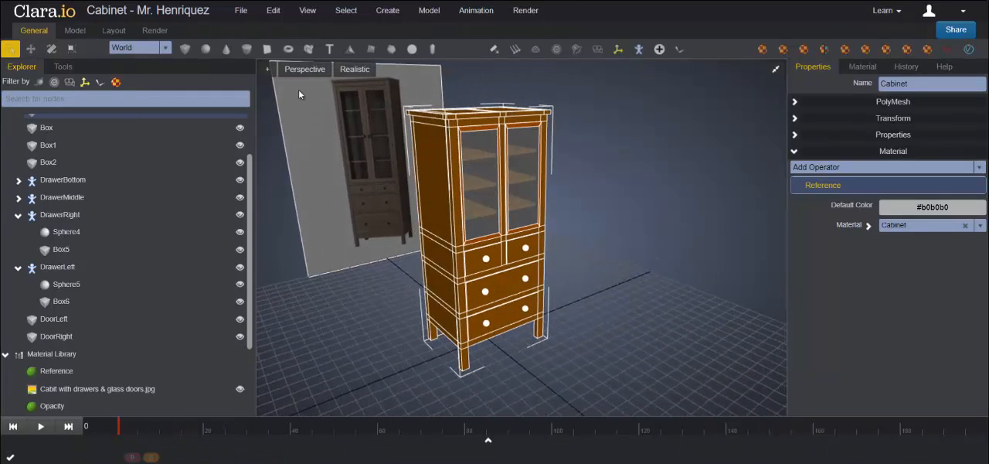
left_click(355, 71)
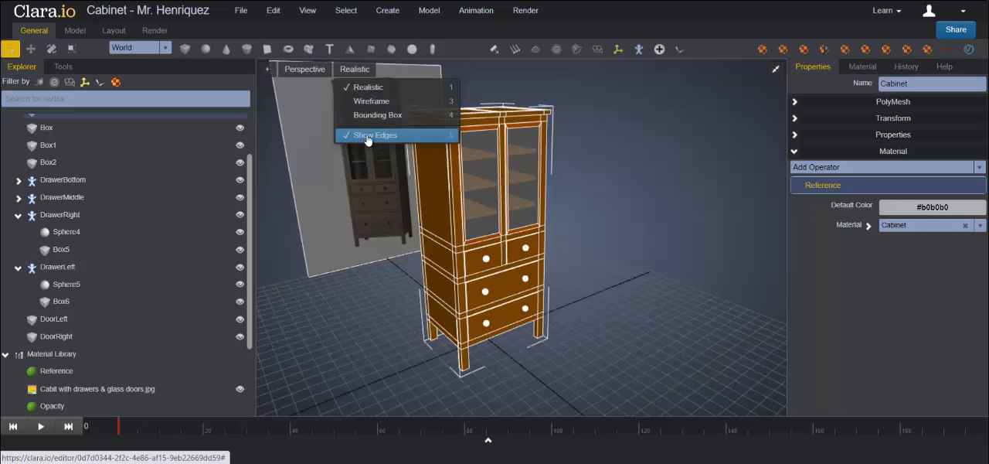
left_click(375, 136)
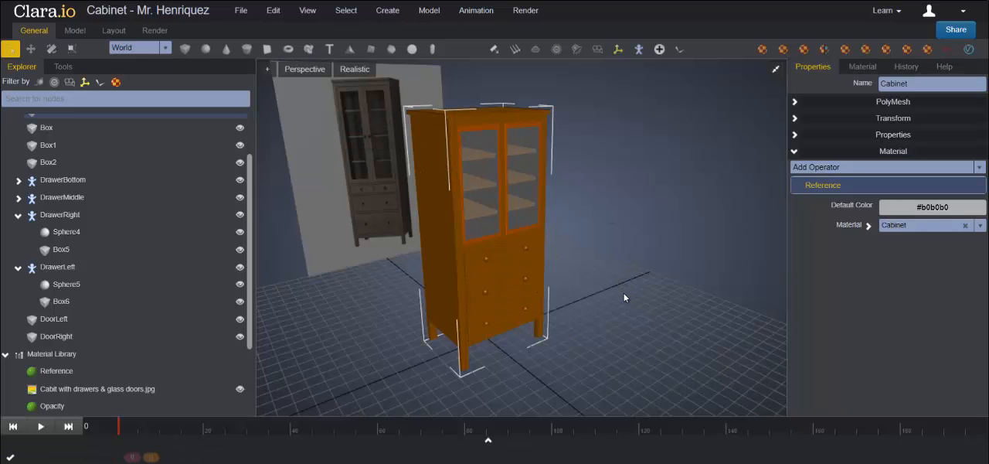